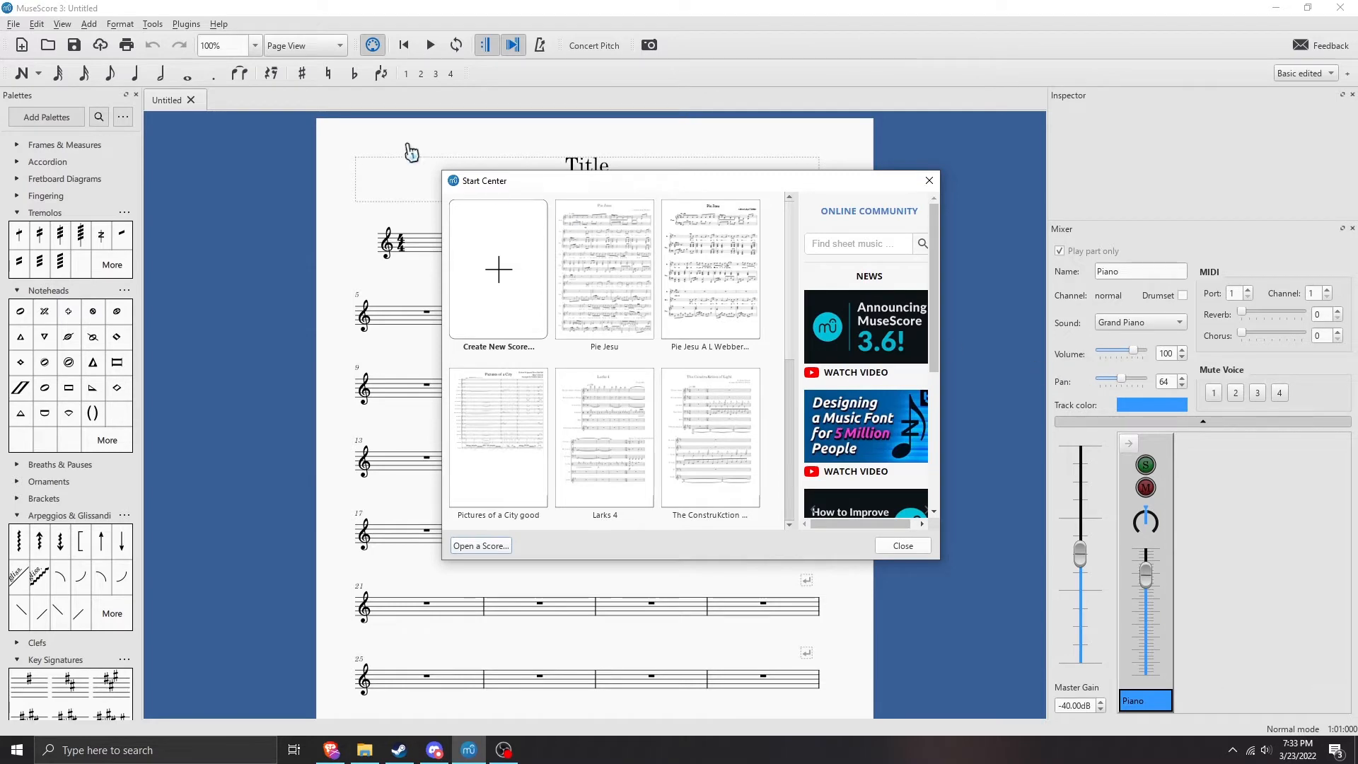
- Create a new score titled "New Song" with "Me" as the composer and proceed to template selection
left_click(512, 273)
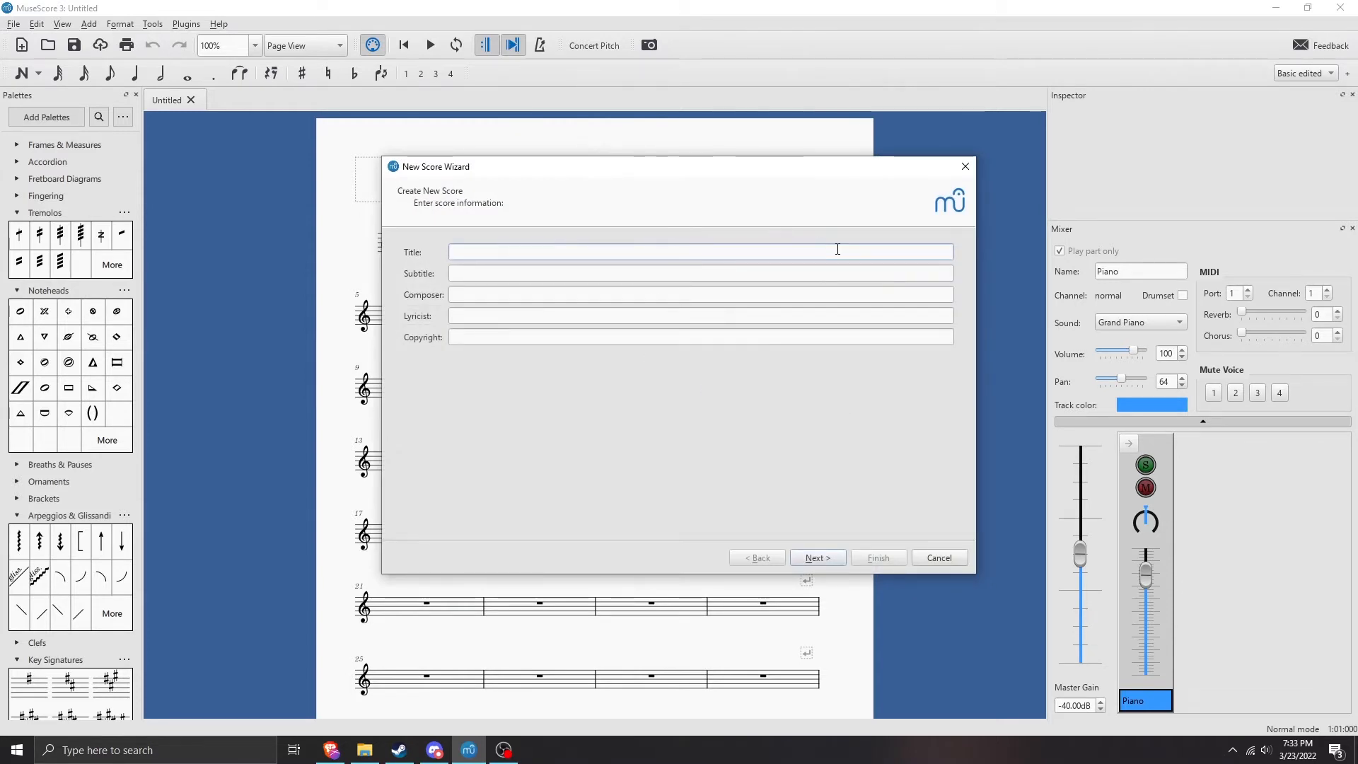
type("Song")
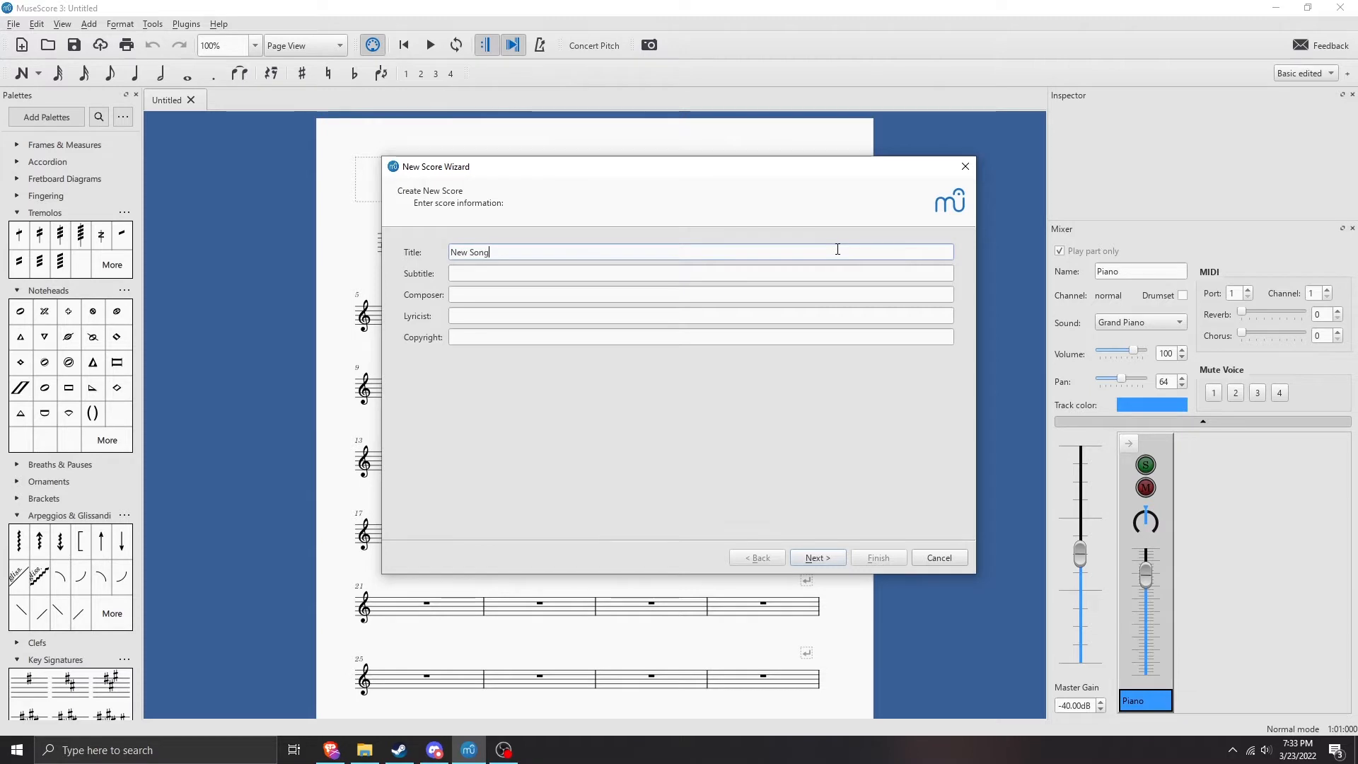
key("Tab")
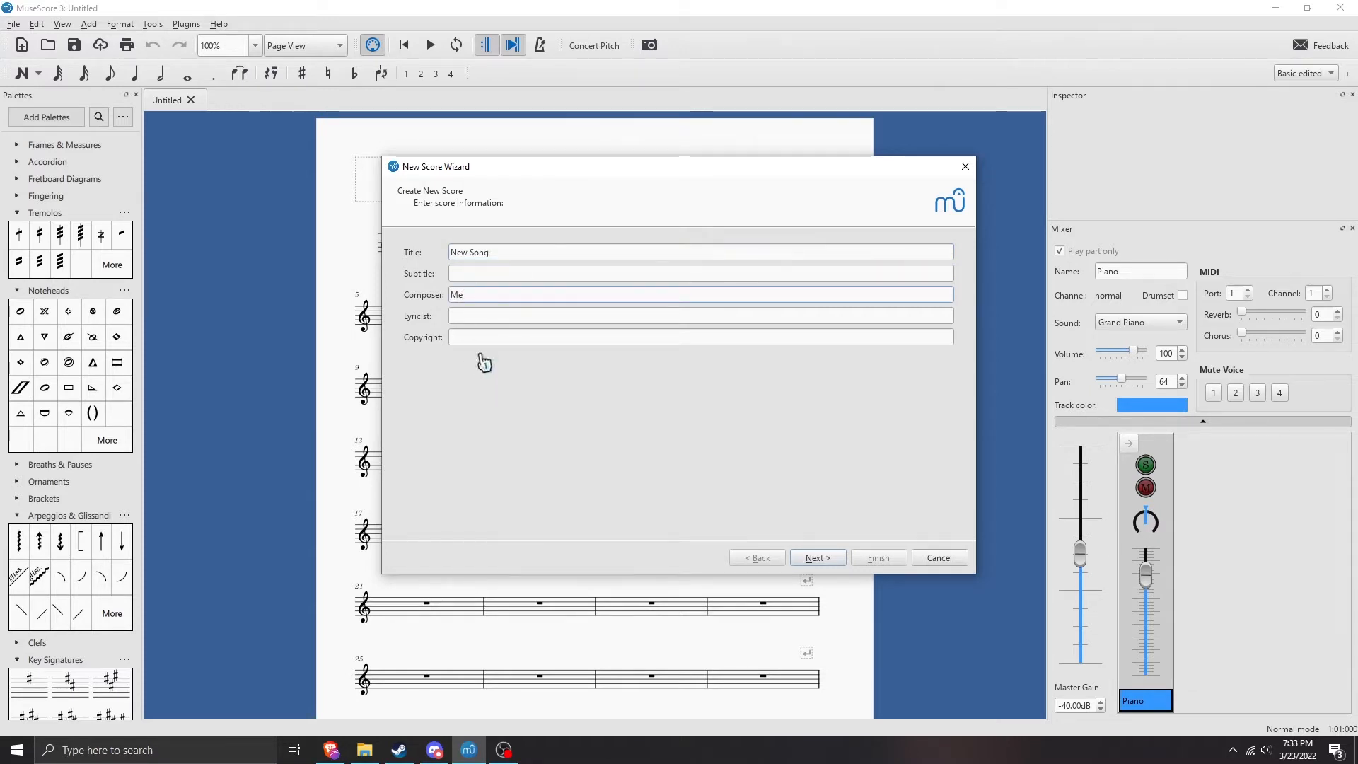
left_click(819, 559)
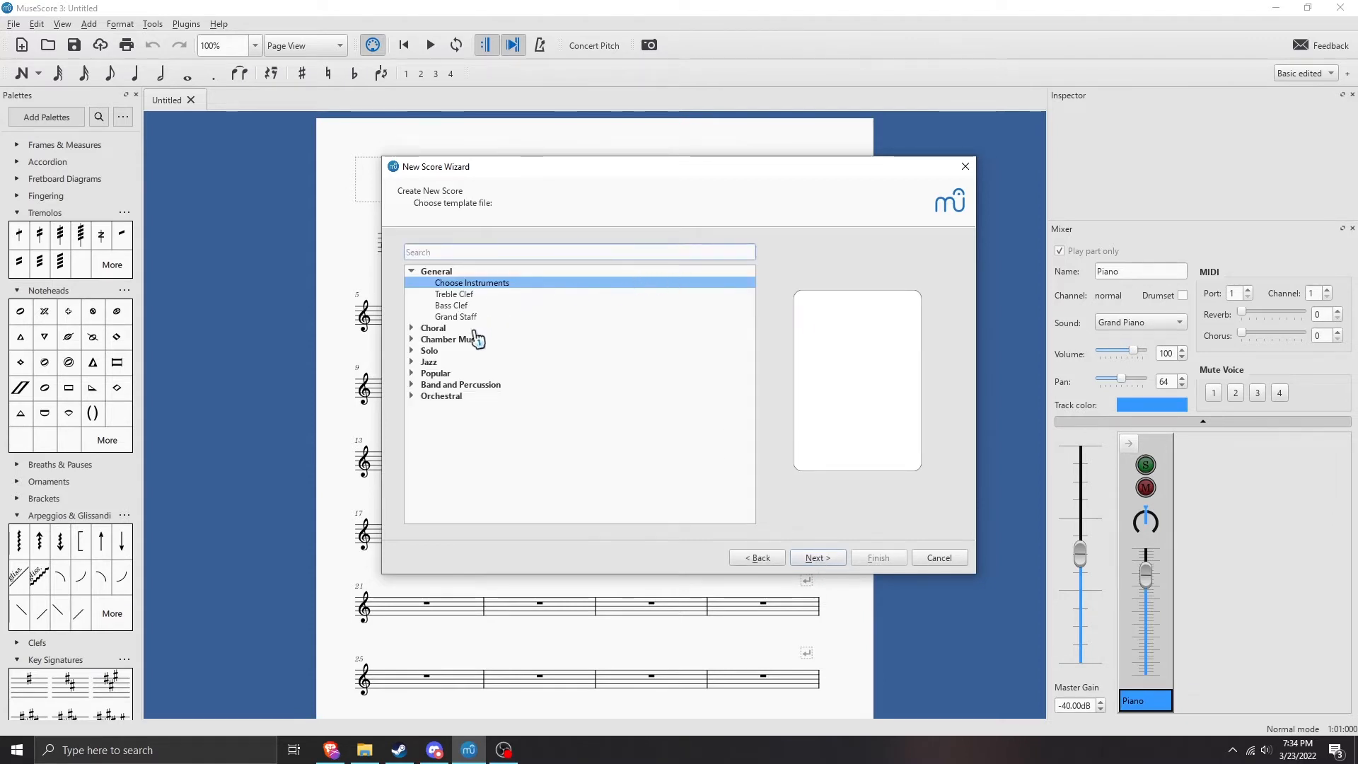
- Browse the Solo, Popular, Choral and Orchestral template categories to see which score templates they offer
left_click(411, 351)
left_click(413, 351)
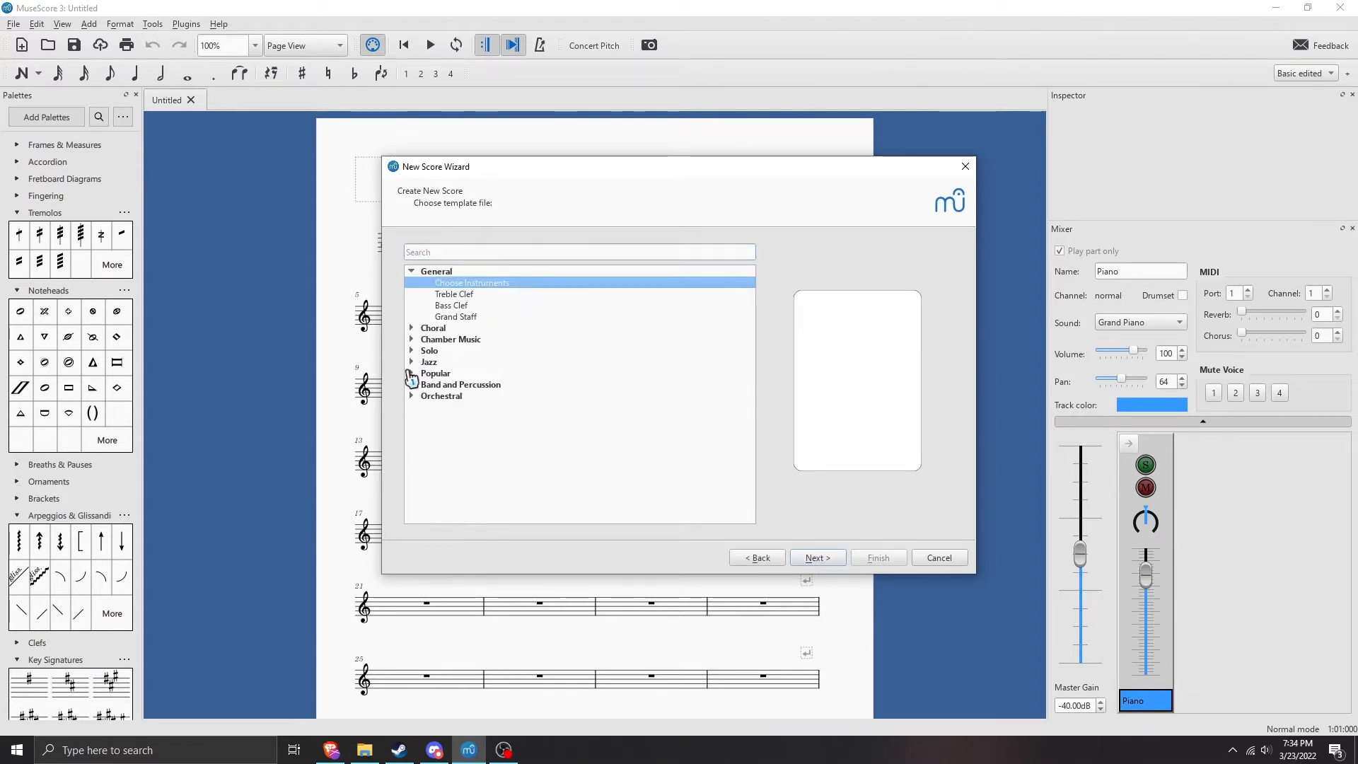
left_click(411, 373)
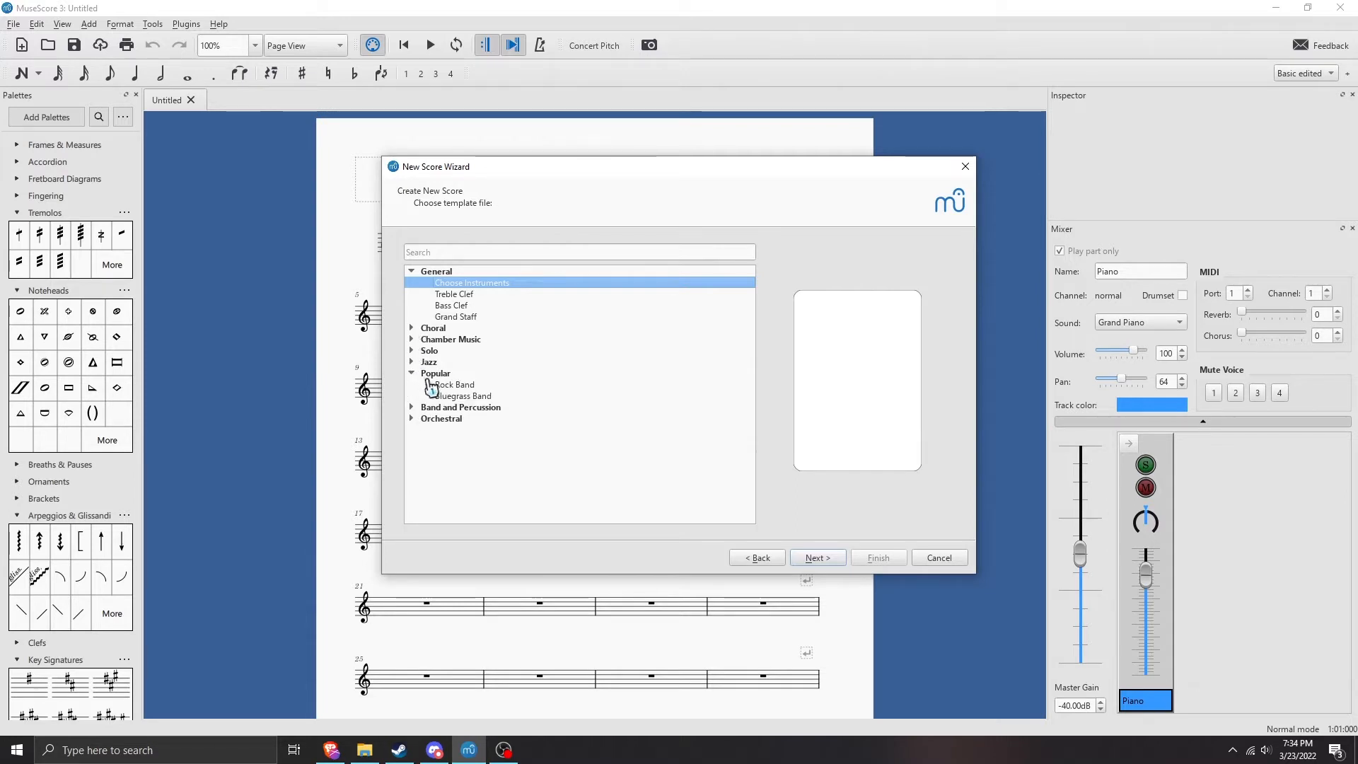
left_click(411, 374)
left_click(412, 328)
left_click(412, 329)
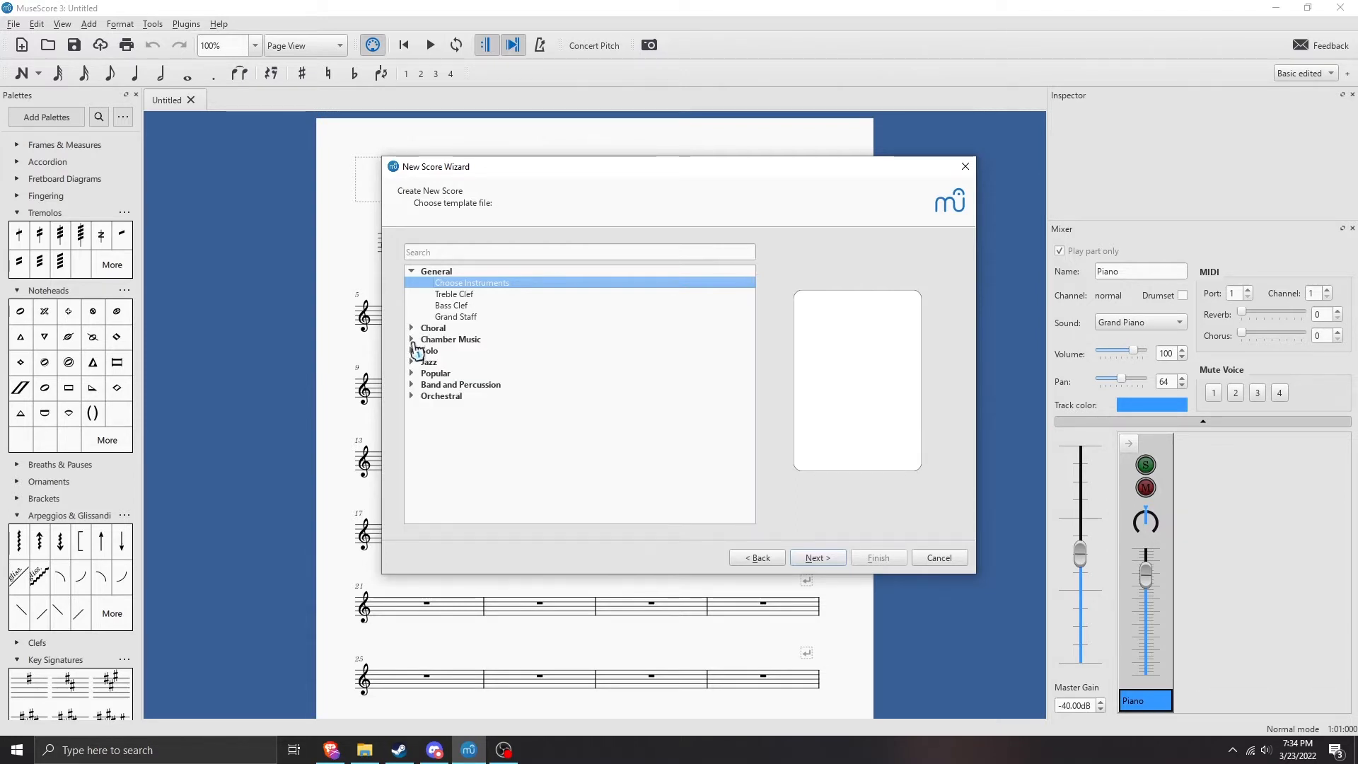
left_click(412, 396)
left_click(412, 396)
left_click(412, 374)
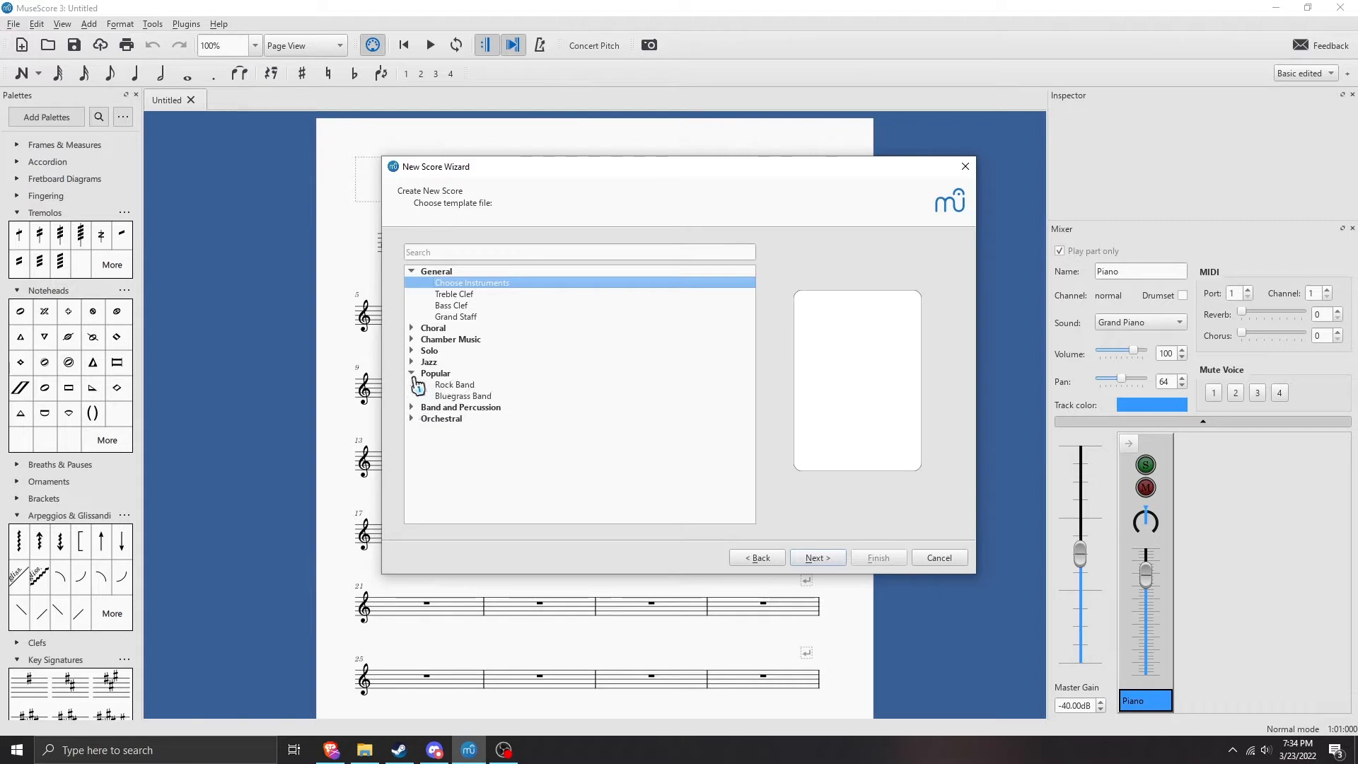
left_click(411, 373)
- Search the templates for "pia" and choose the solo Piano template for the score
left_click(487, 251)
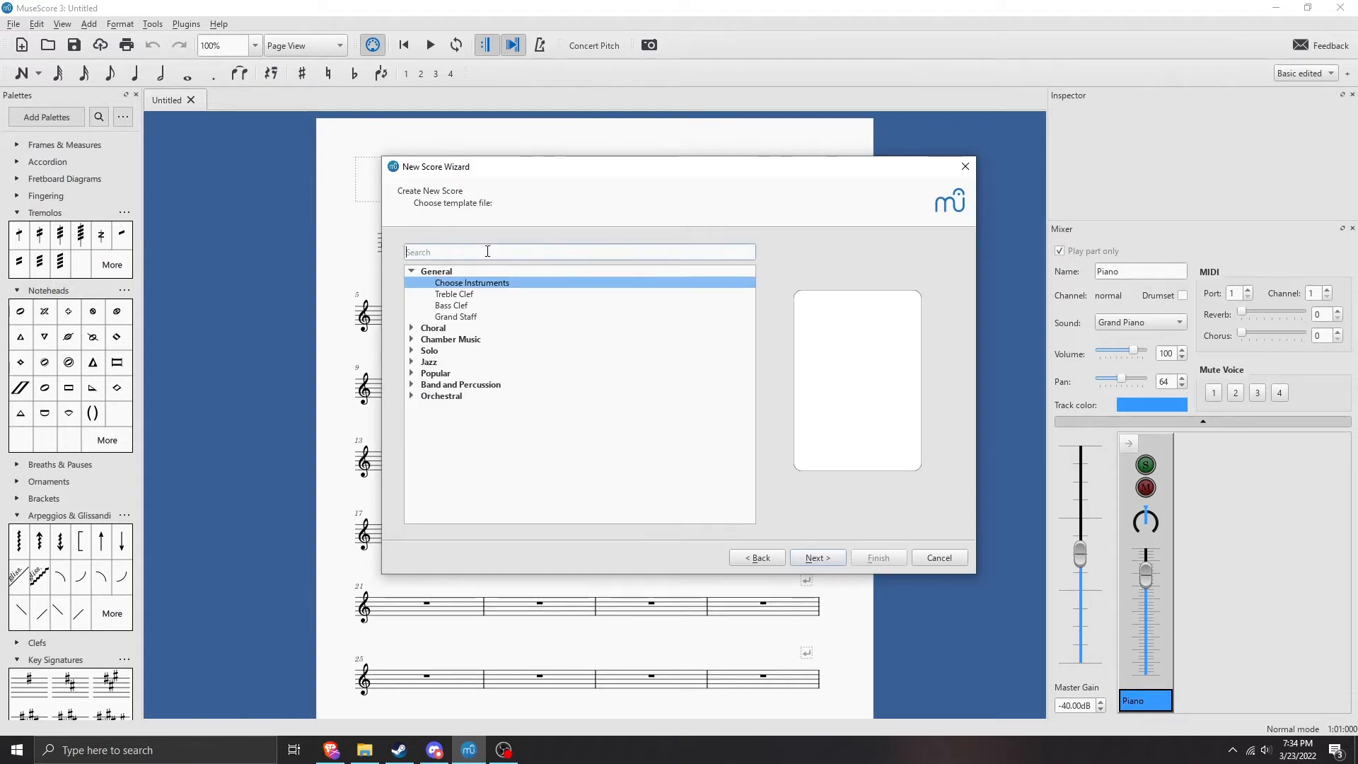
type("pia")
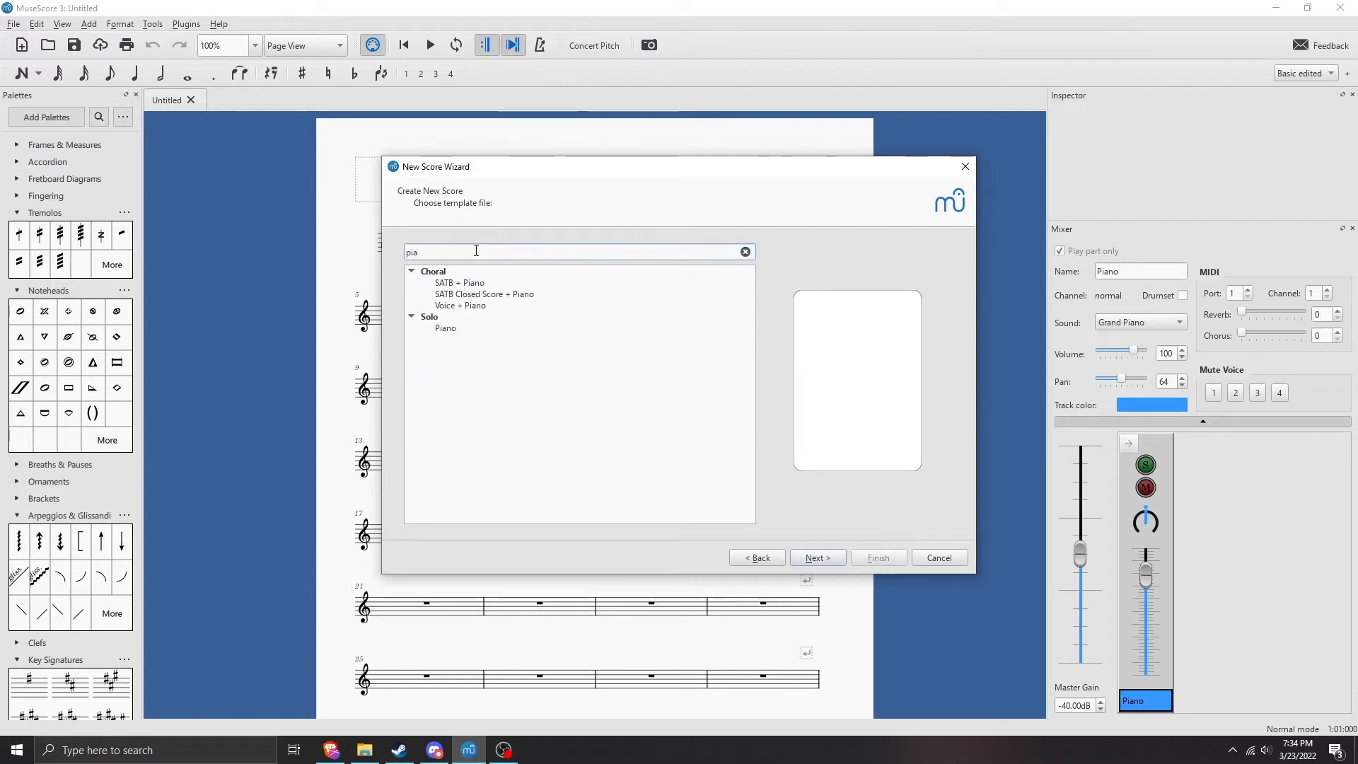
left_click(487, 328)
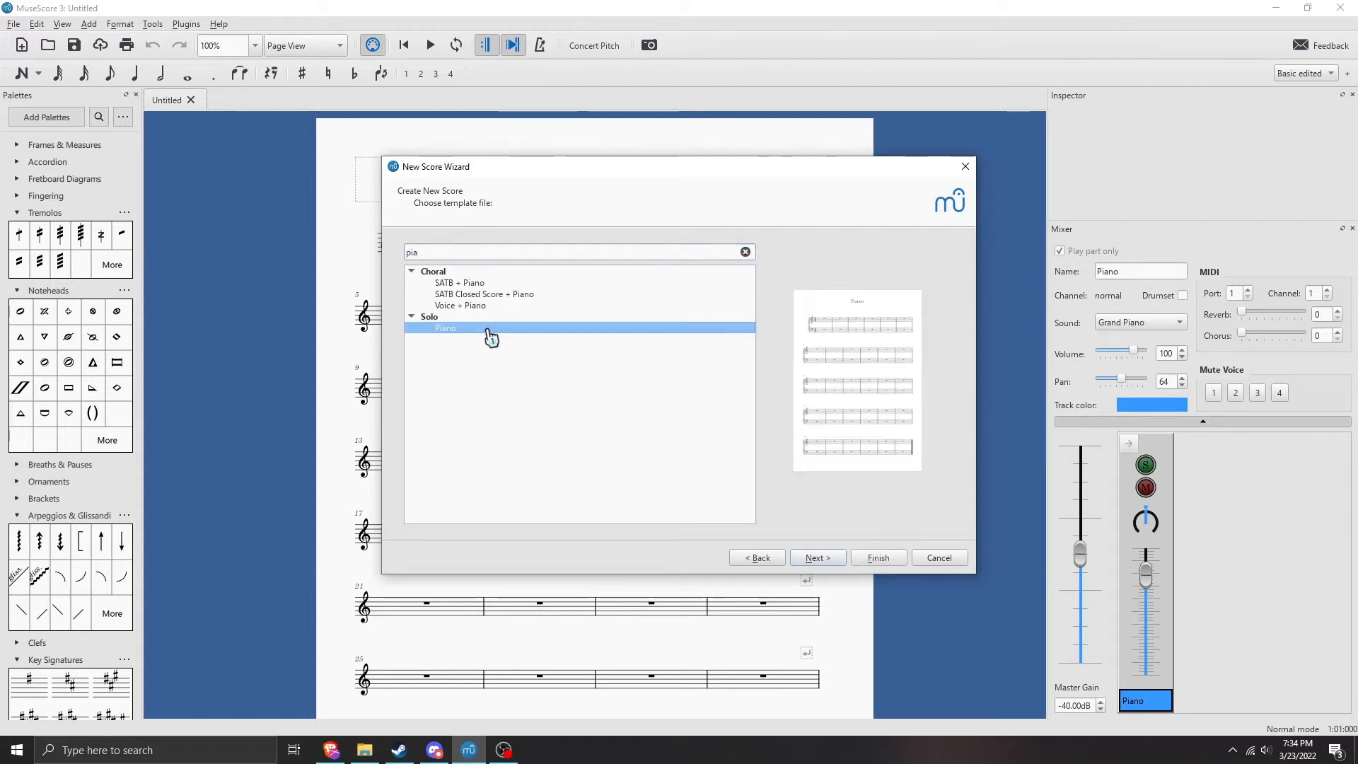
left_click(818, 559)
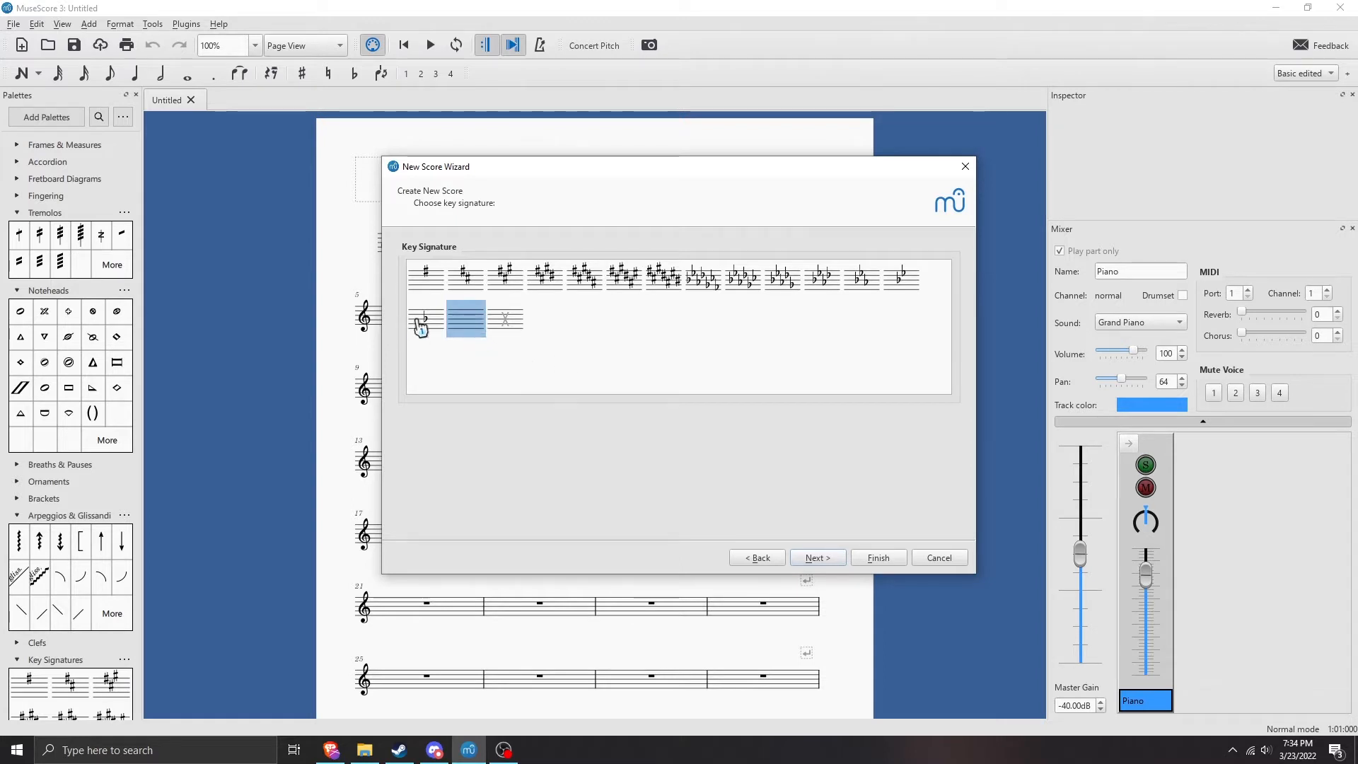
- Keep the key signature without sharps or flats, enable a 120 BPM tempo marking and finish creating the score
left_click(817, 559)
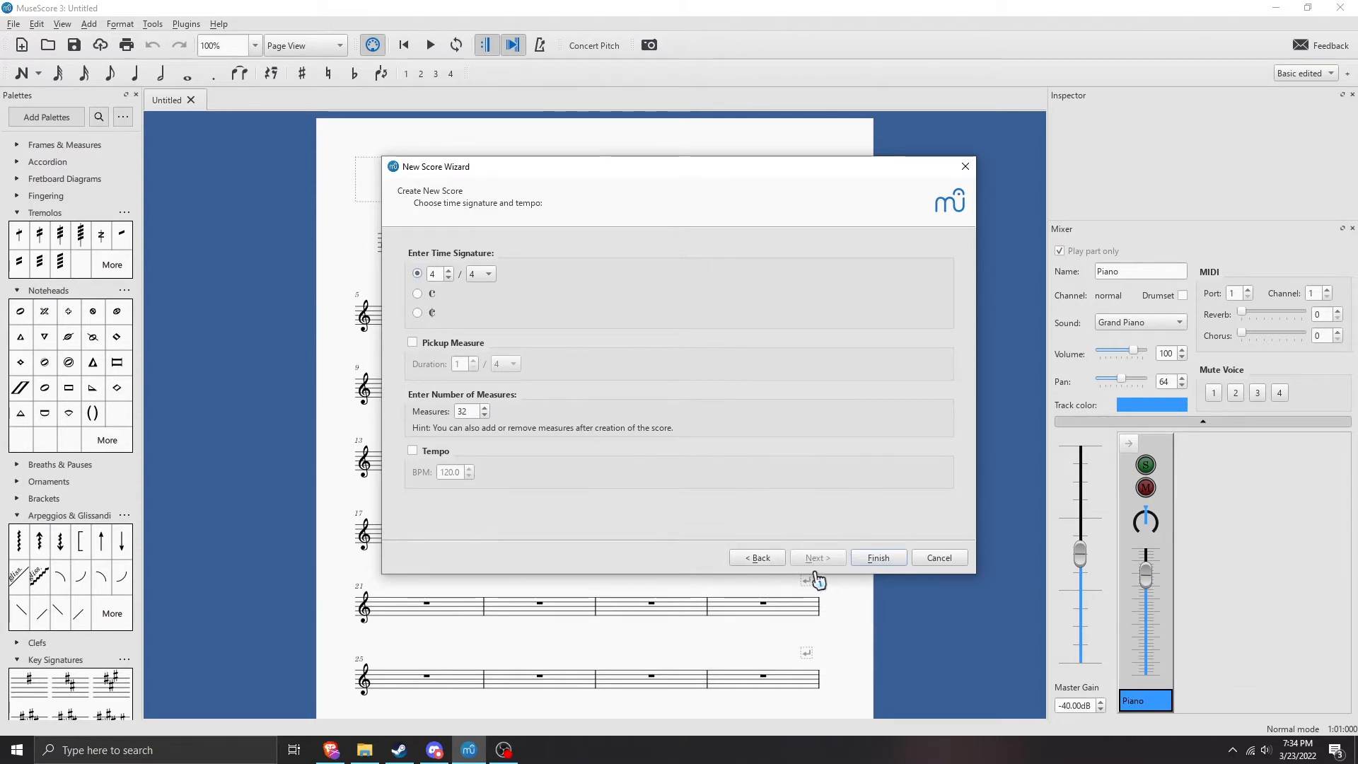
left_click(412, 451)
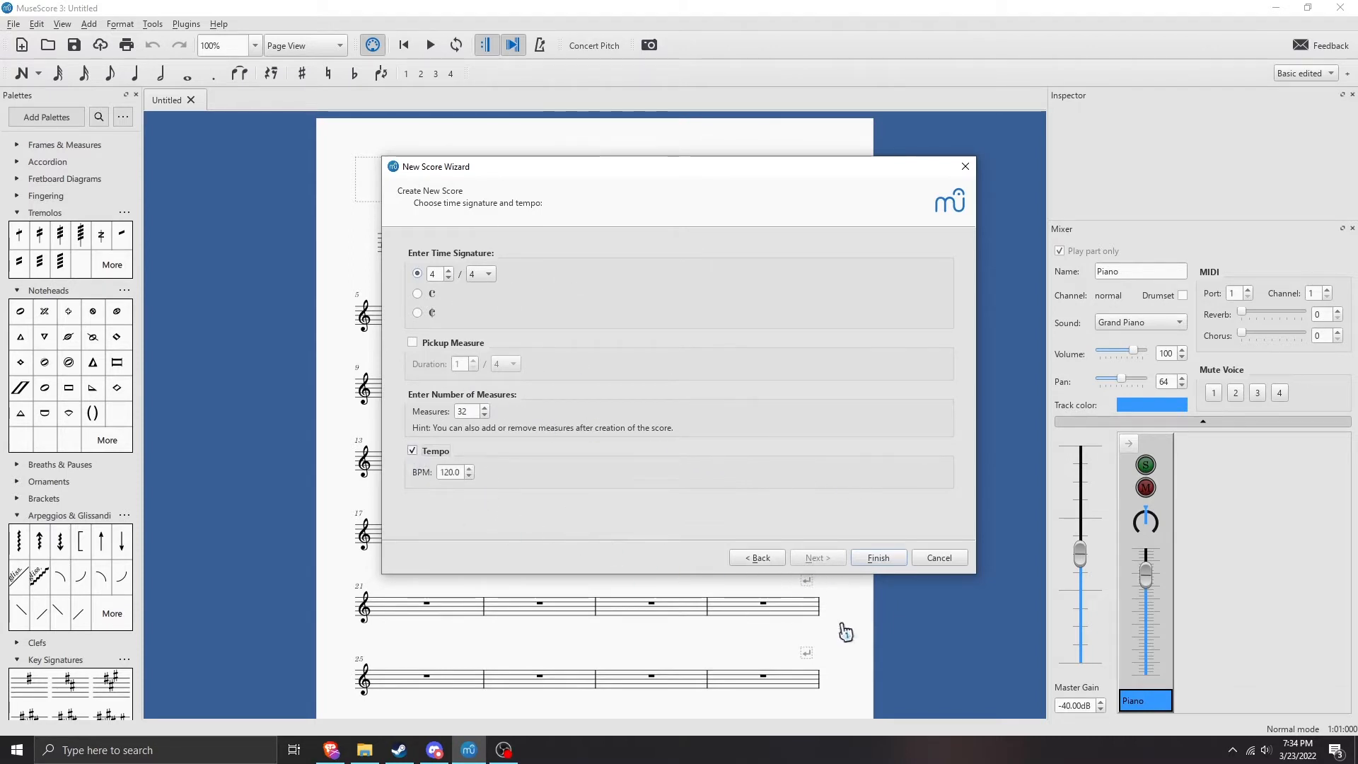
left_click(878, 558)
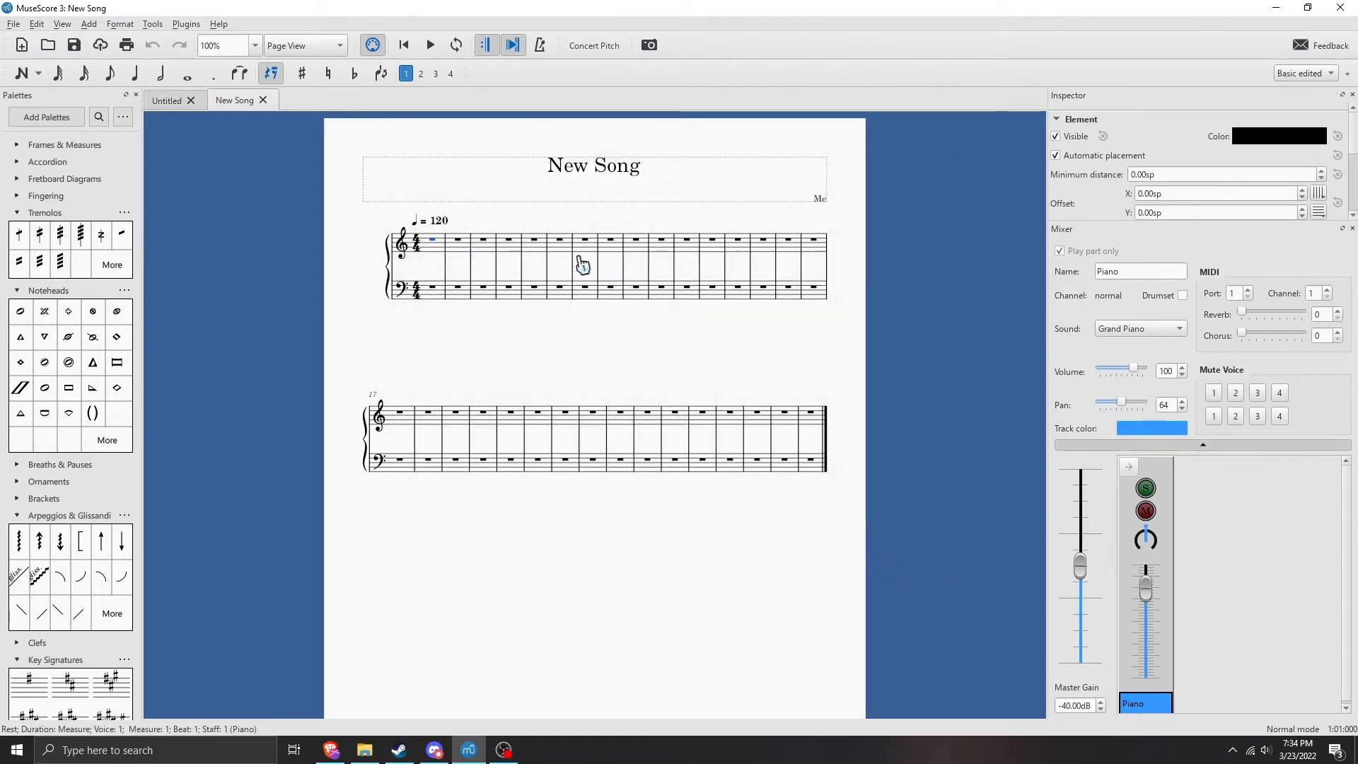
- Inspect the title, composer and tempo texts of the new score without changing them
scroll(545, 200, "up", 2)
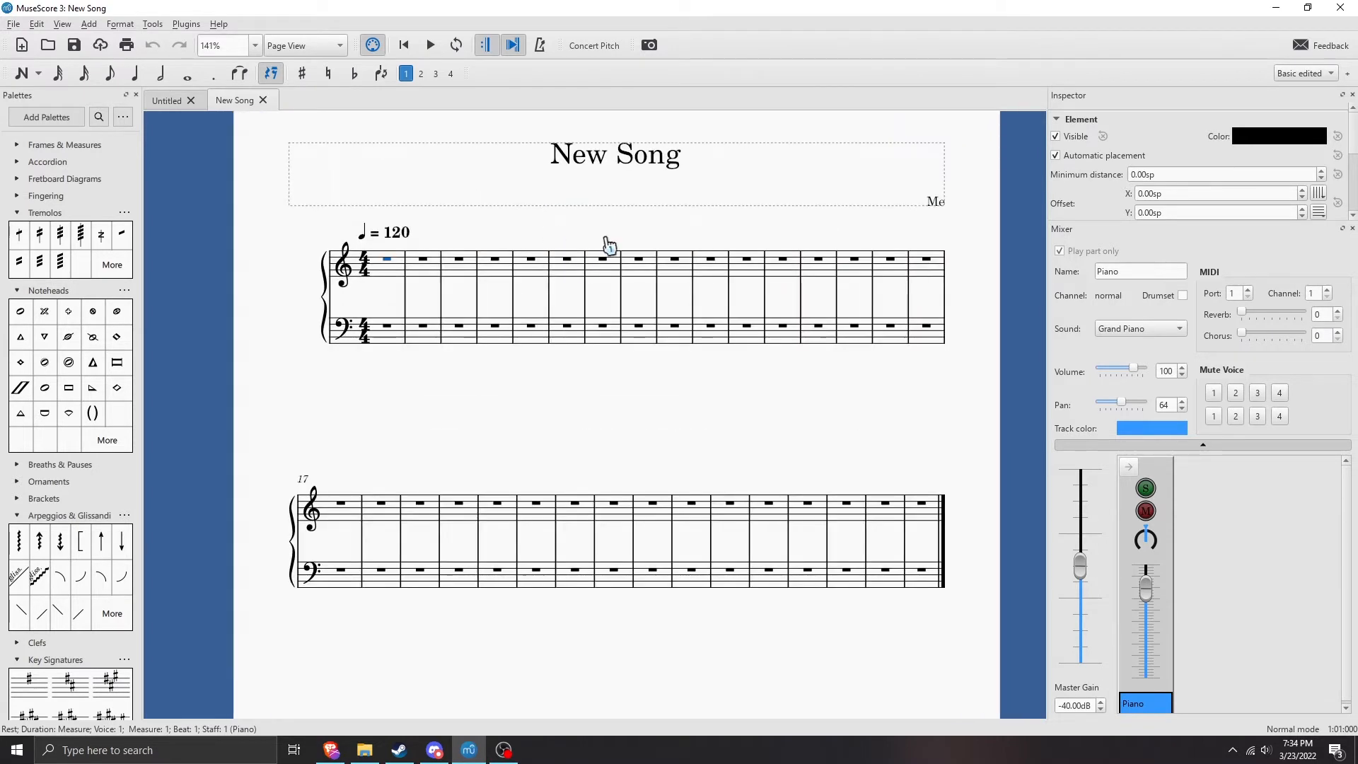
scroll(609, 244, "up", 1)
double_click(603, 244)
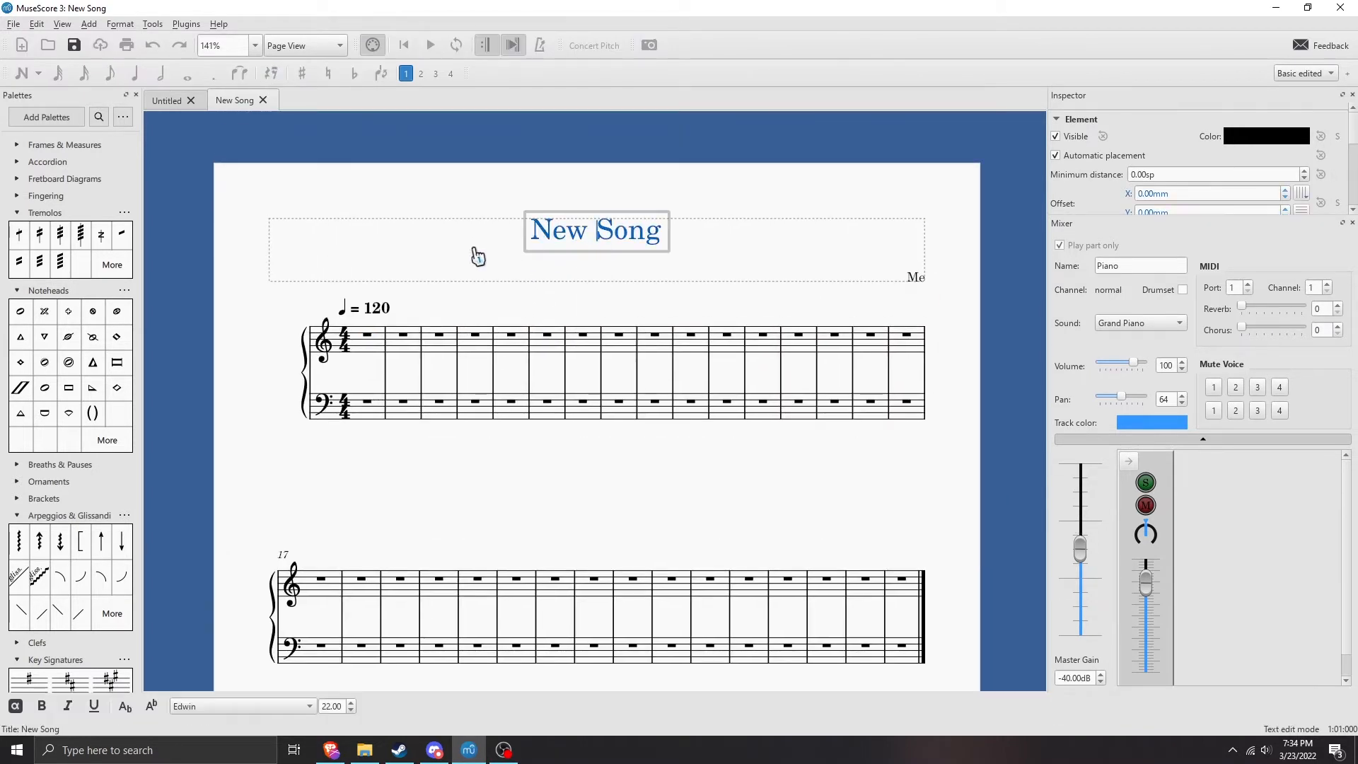
left_click(509, 254)
double_click(916, 278)
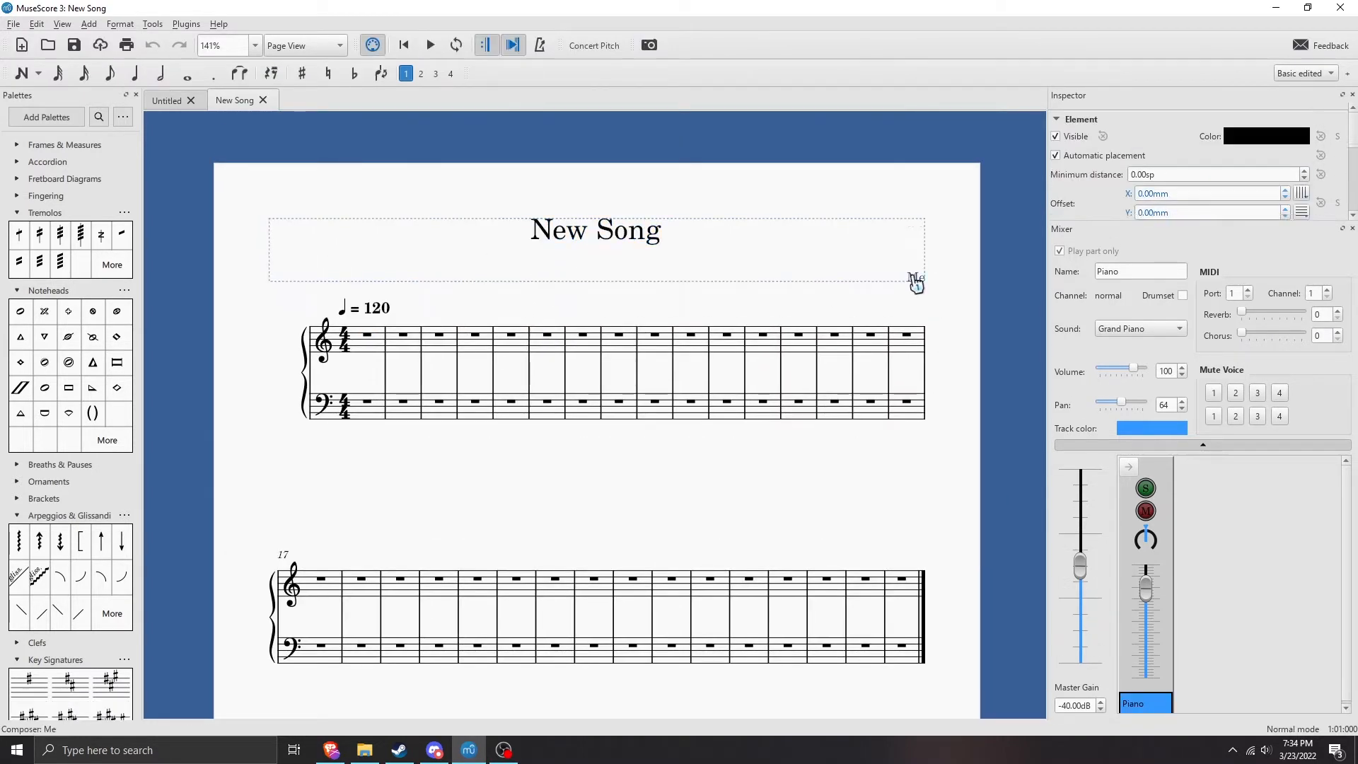
left_click(386, 309)
double_click(377, 309)
left_click(529, 312)
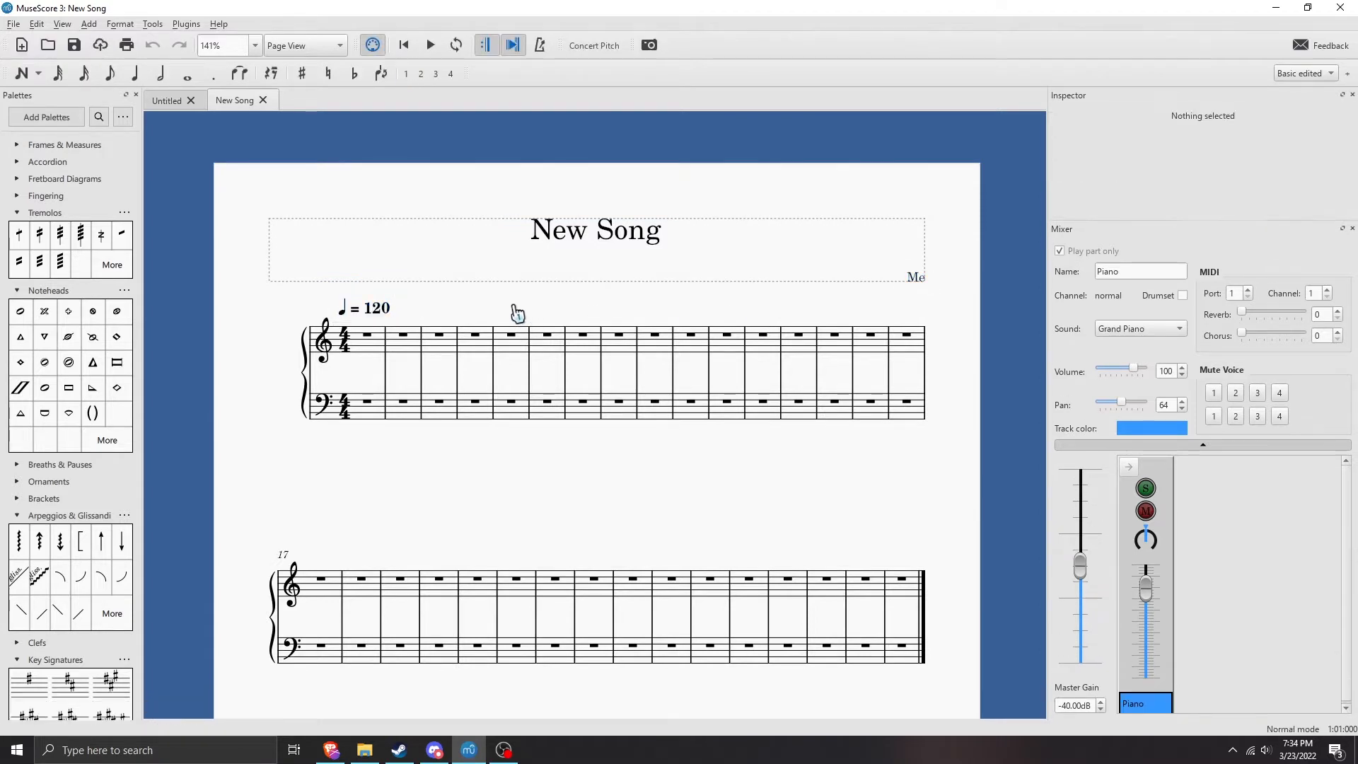
mouse_move(505, 471)
left_mouse_down()
mouse_move(542, 486)
mouse_move(491, 452)
left_mouse_up()
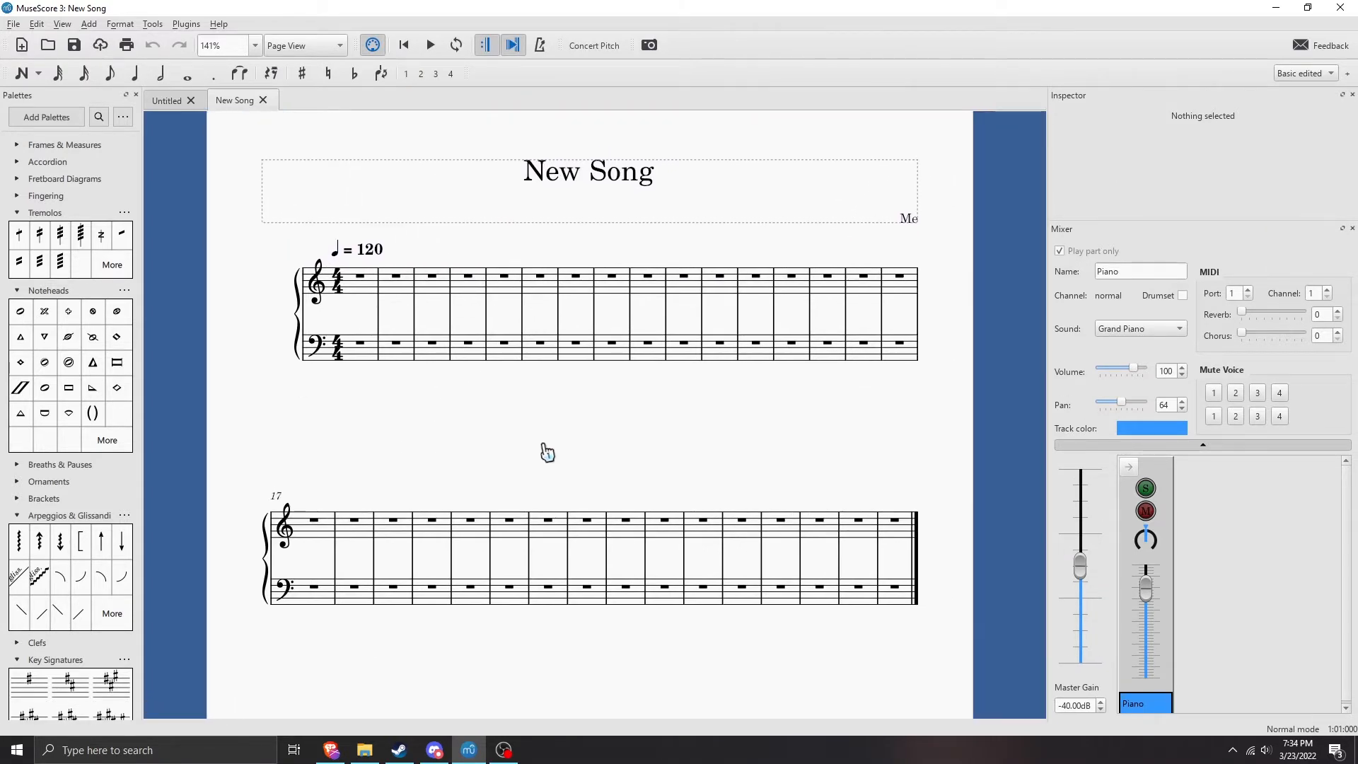
- Add a B♭ Trumpet from the common brass instruments to the score and place it above the piano
scroll(542, 452, "down", 3)
key("i")
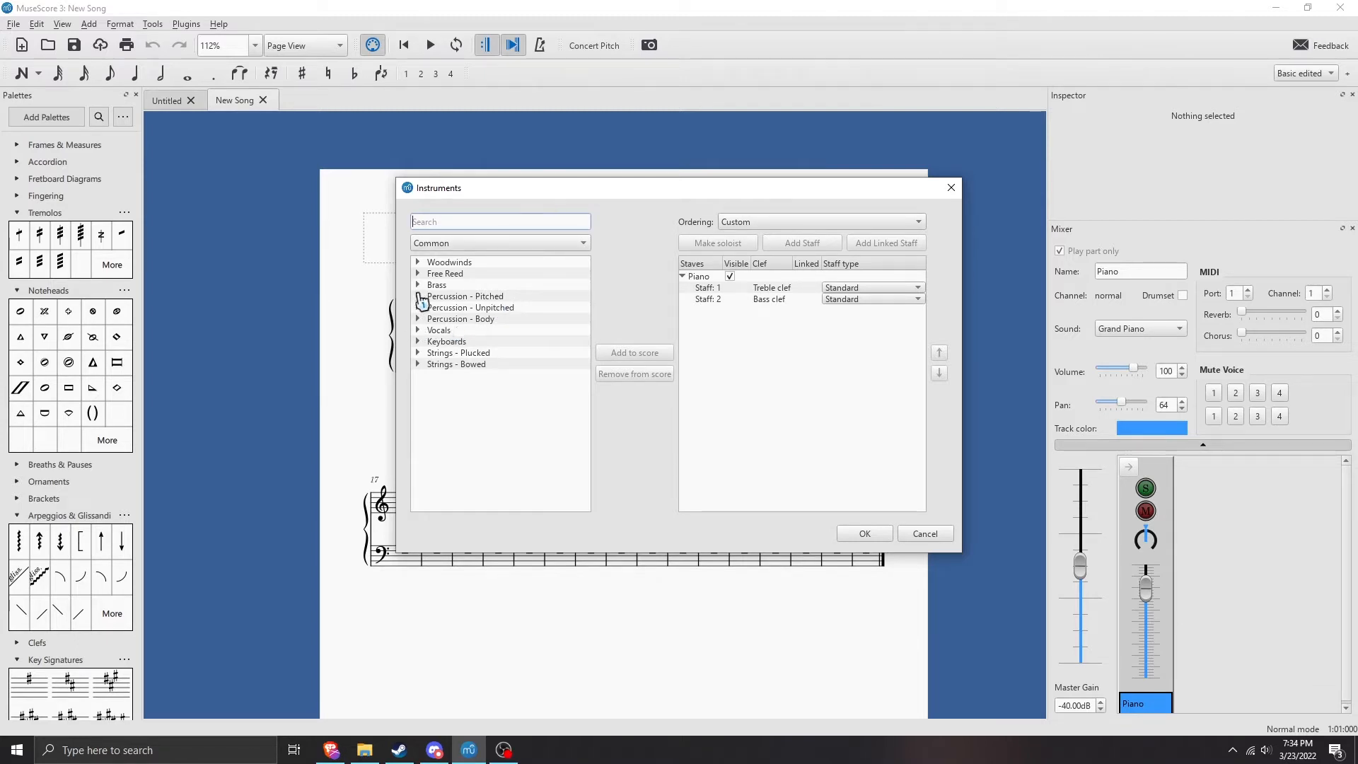
left_click(417, 285)
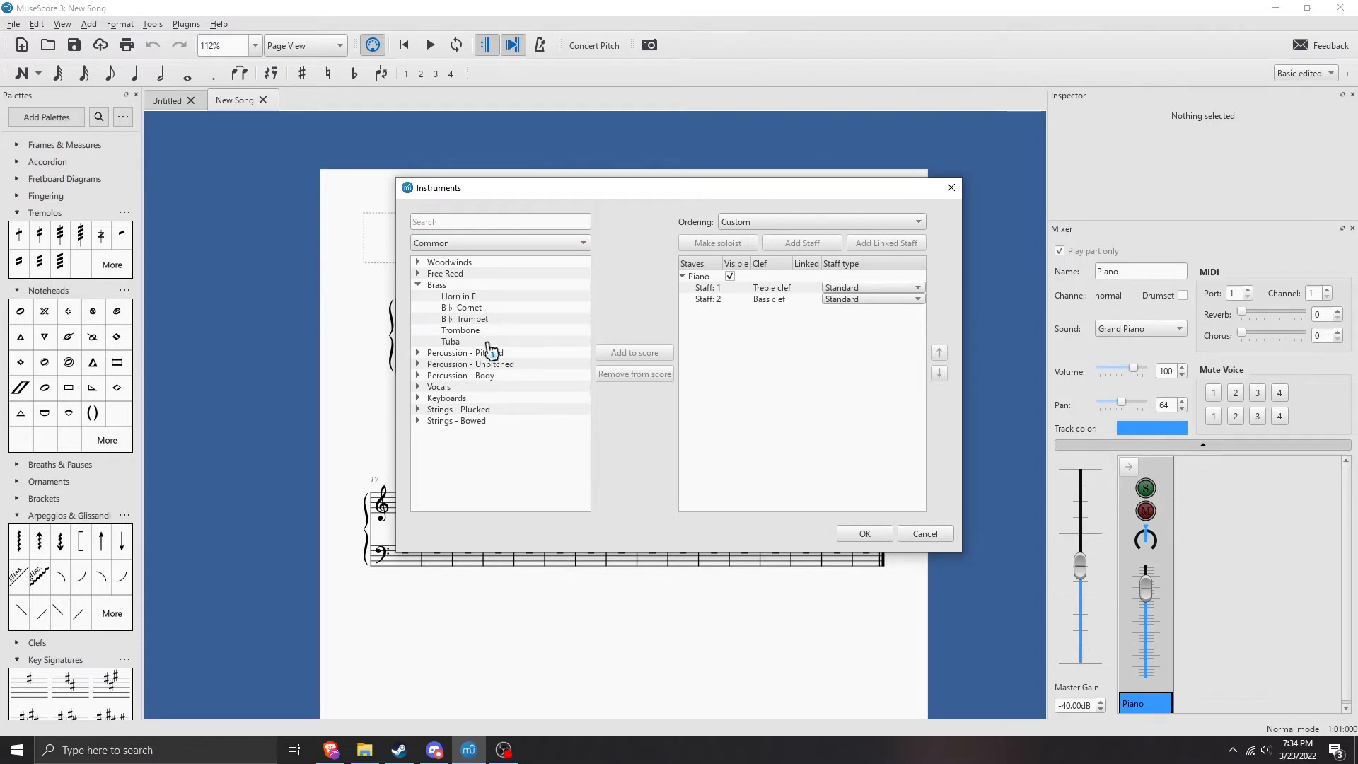
left_click(501, 326)
left_click(647, 358)
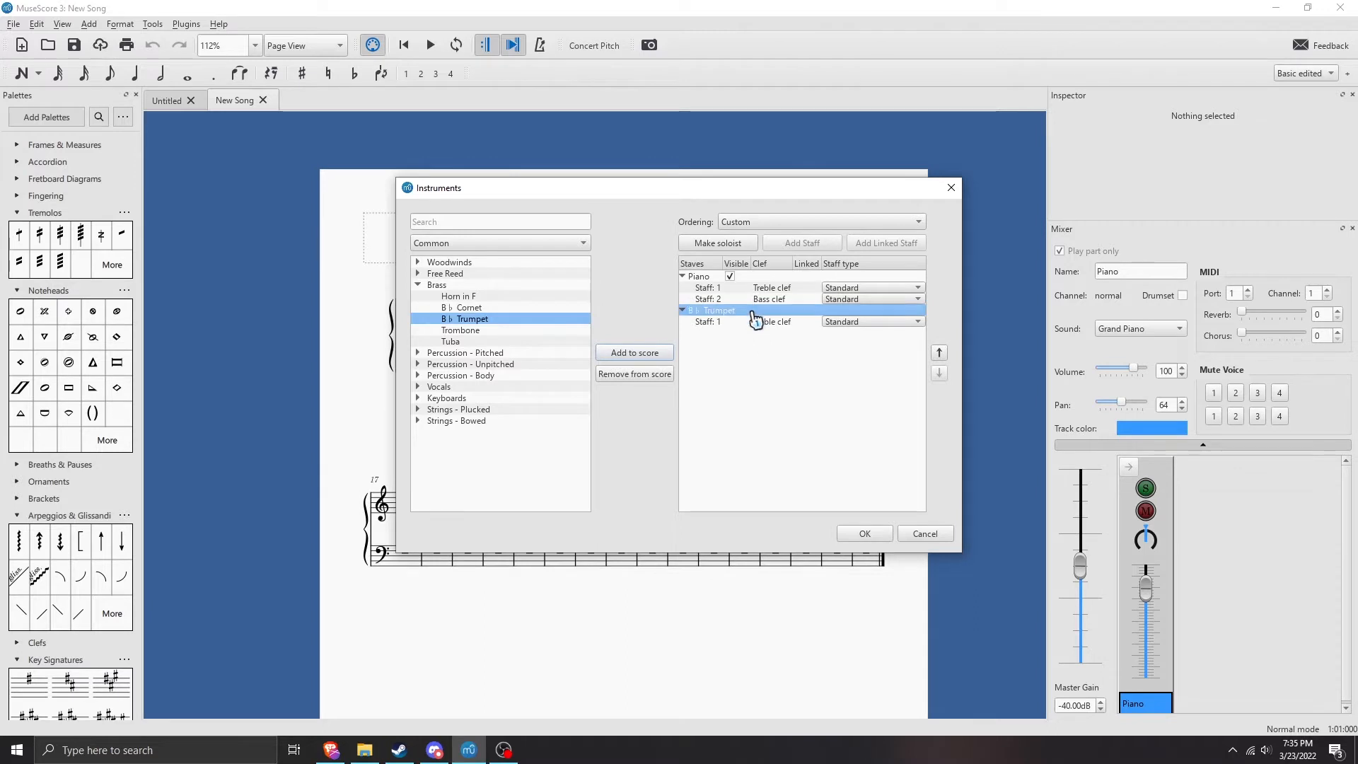
left_click(939, 353)
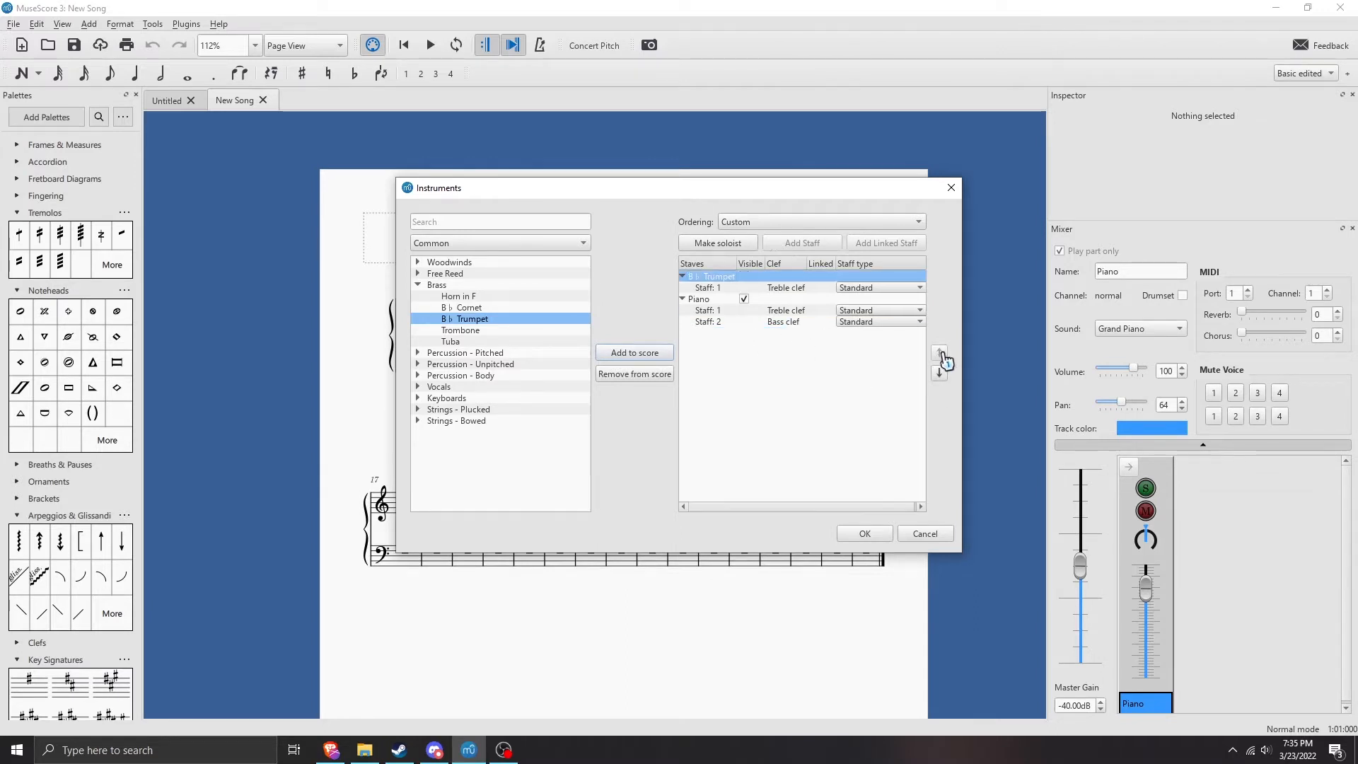
left_click(757, 322)
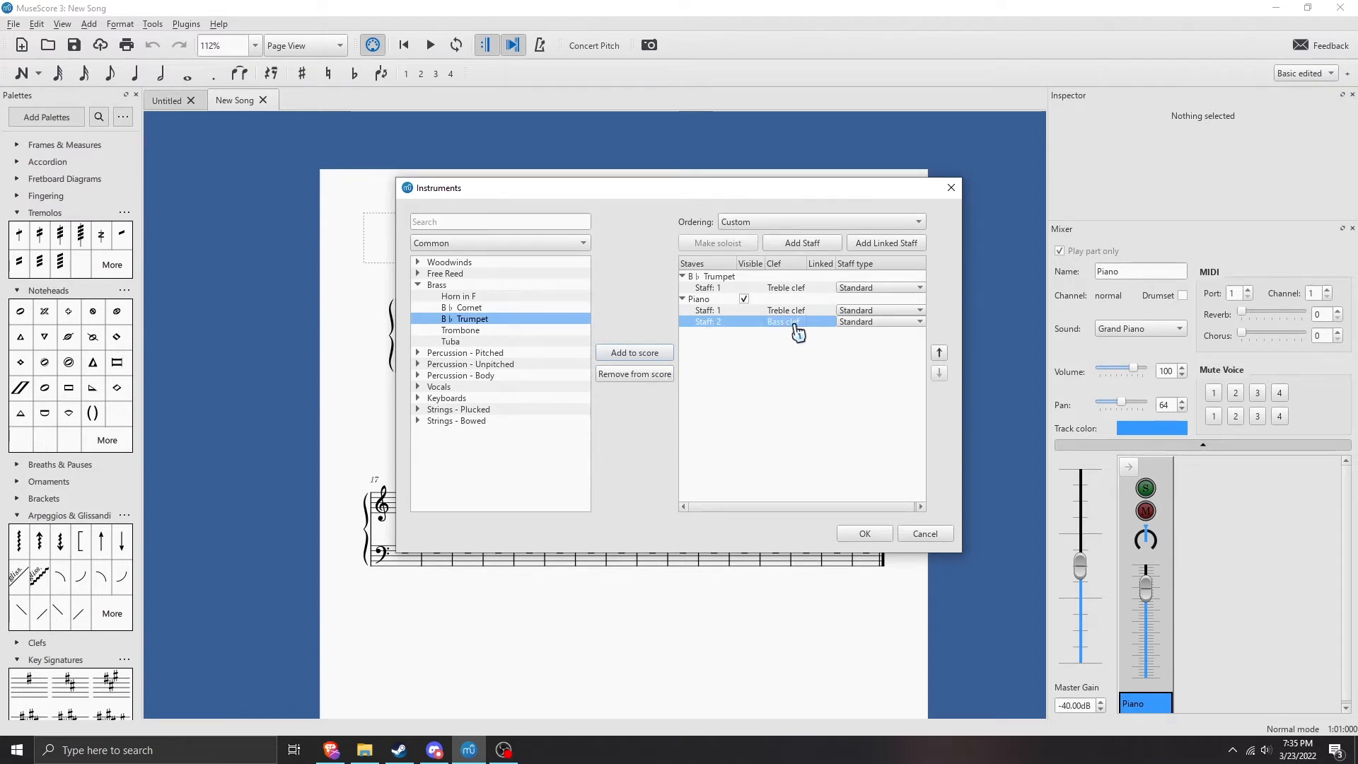
left_click(786, 289)
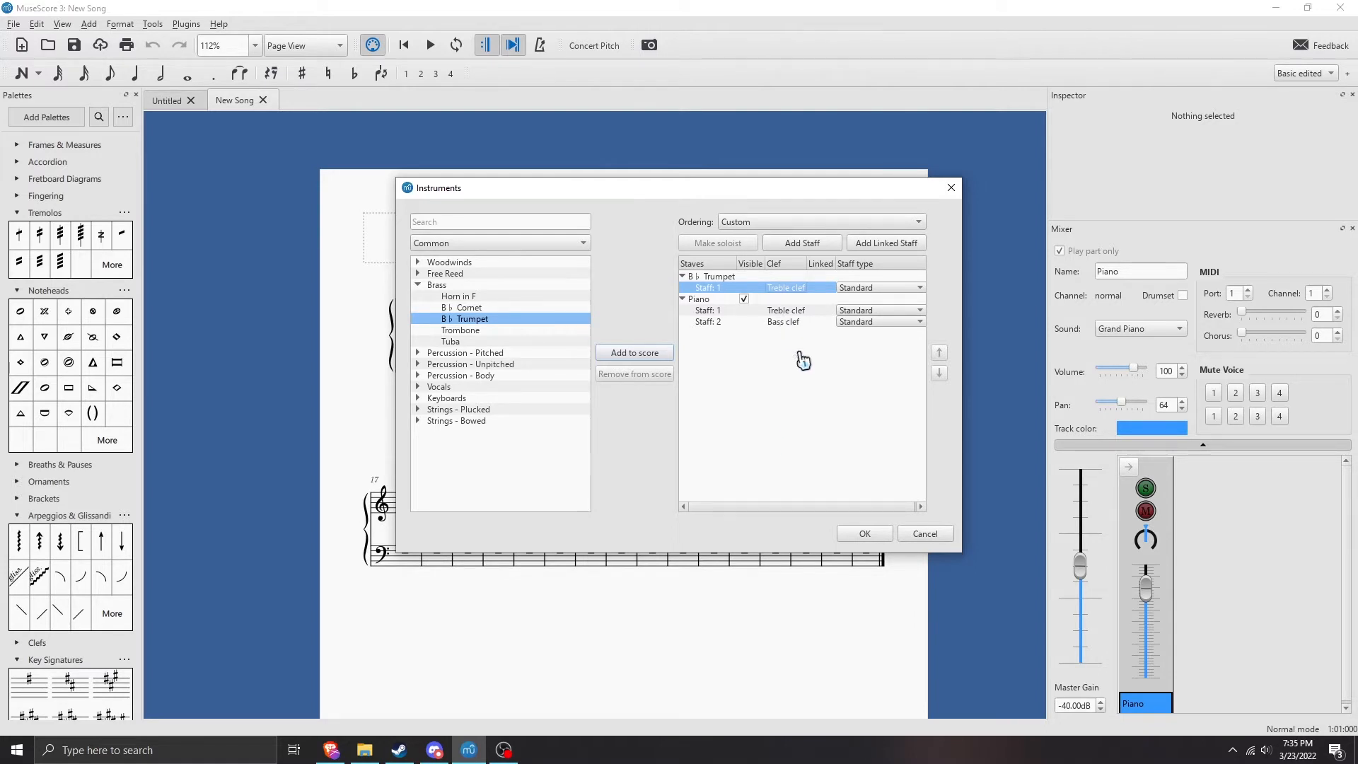
left_click(862, 536)
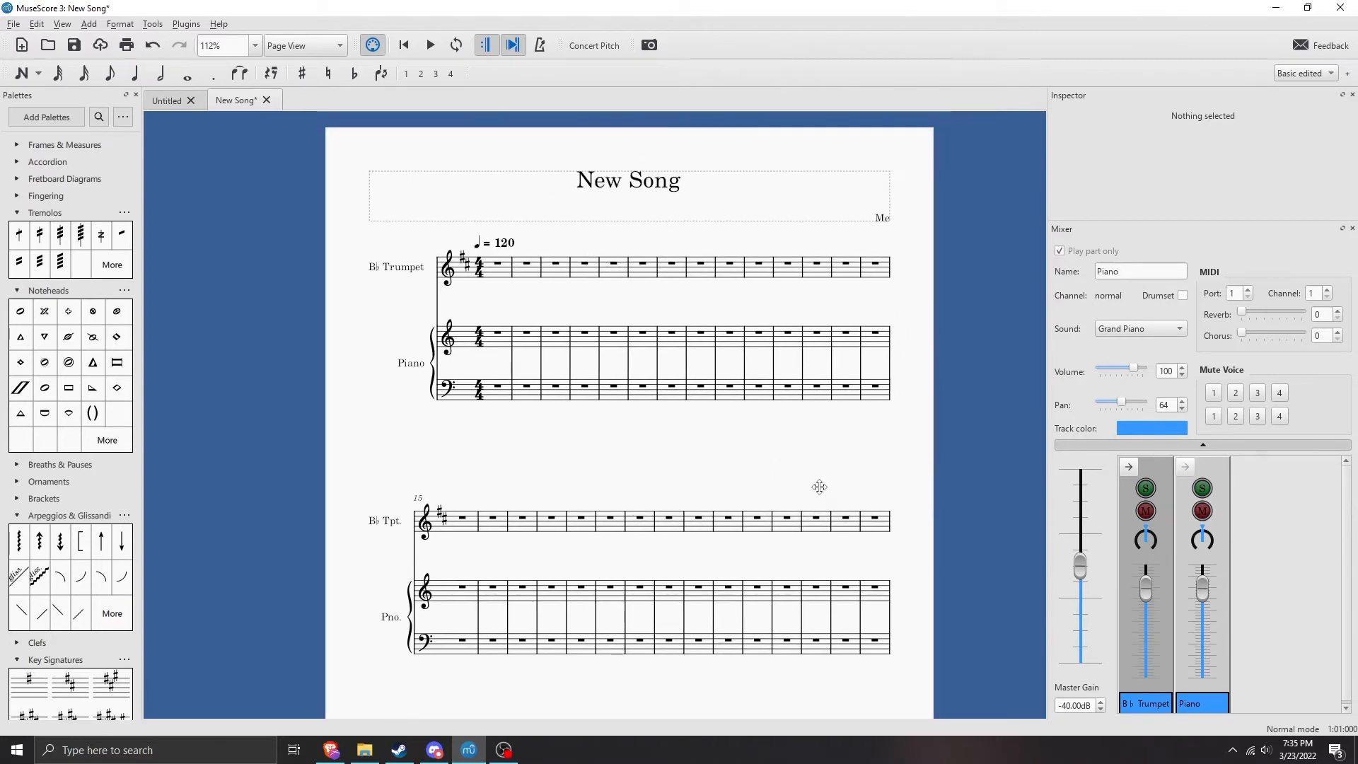
- View the B♭ Trumpet's staff and part properties, leaving them unchanged
left_click(410, 273)
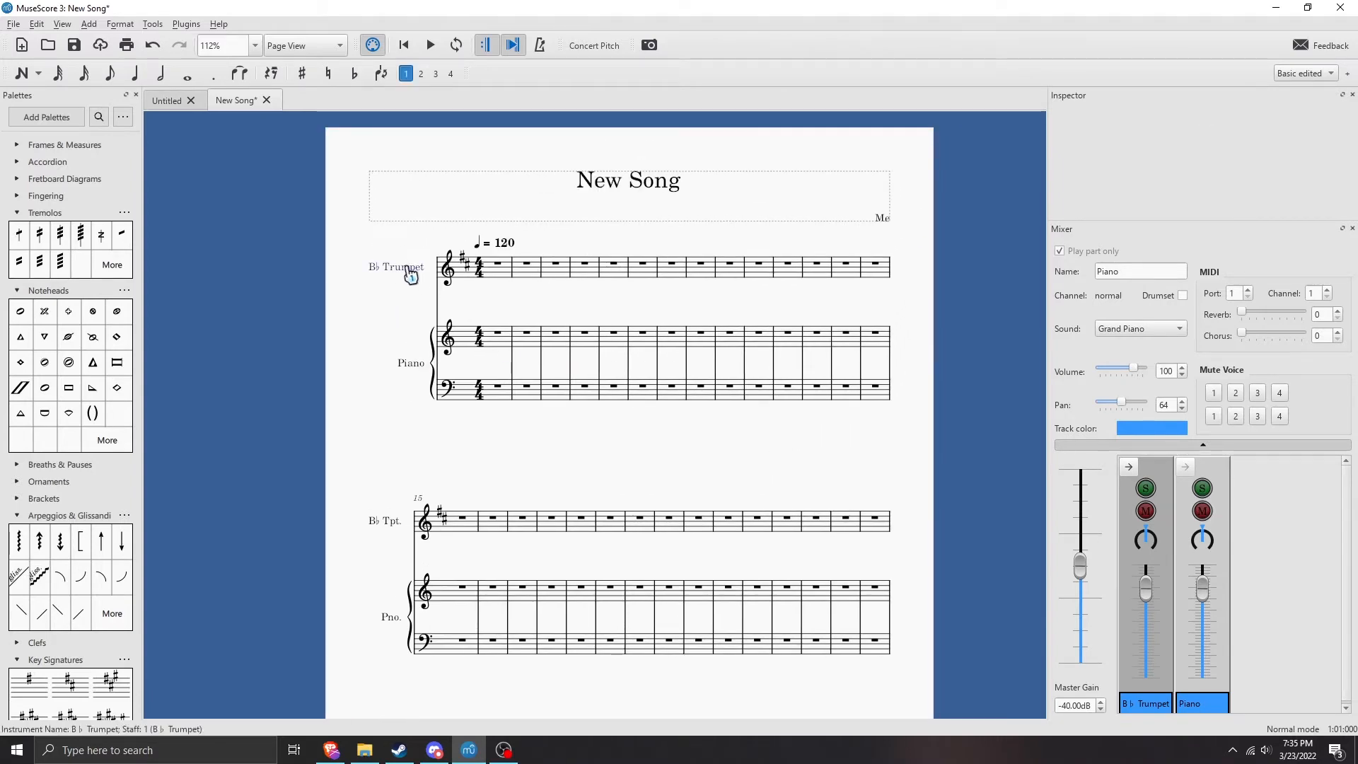
double_click(410, 274)
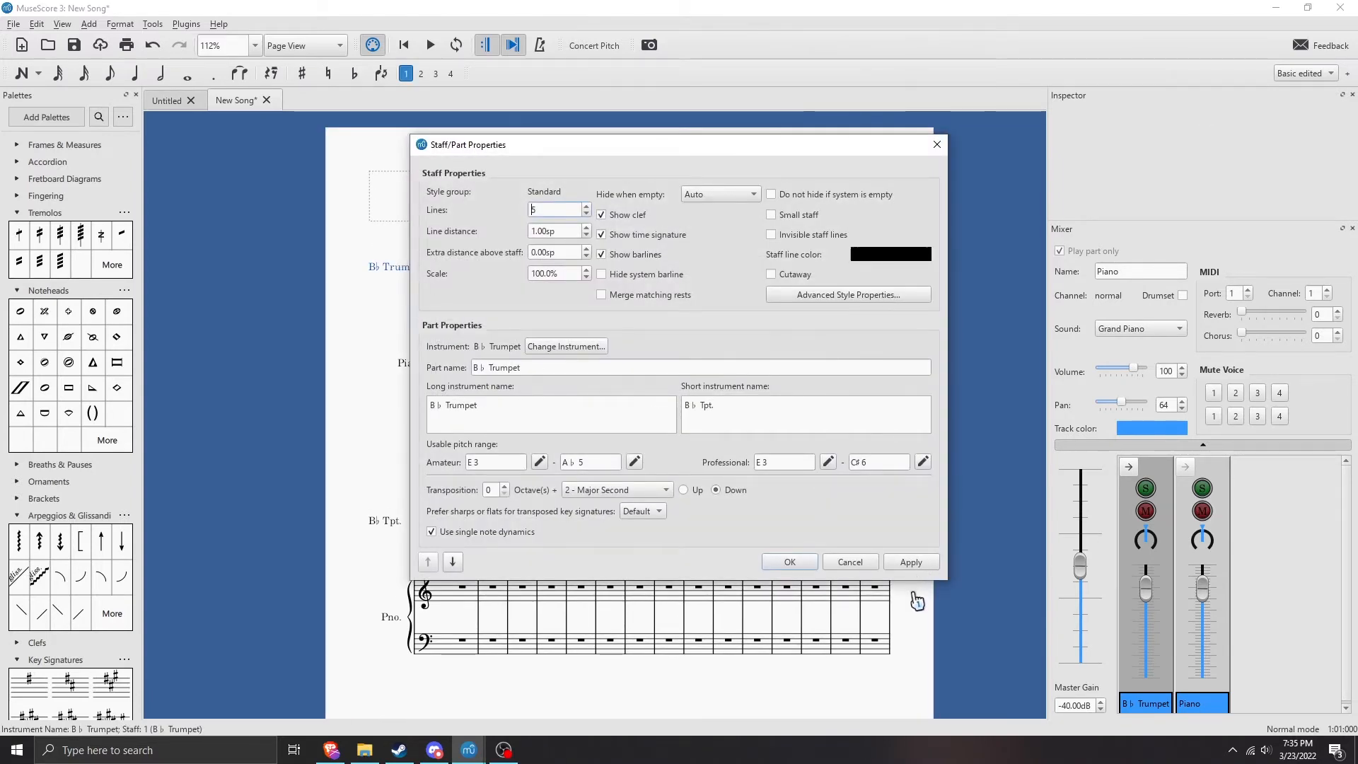
left_click(849, 562)
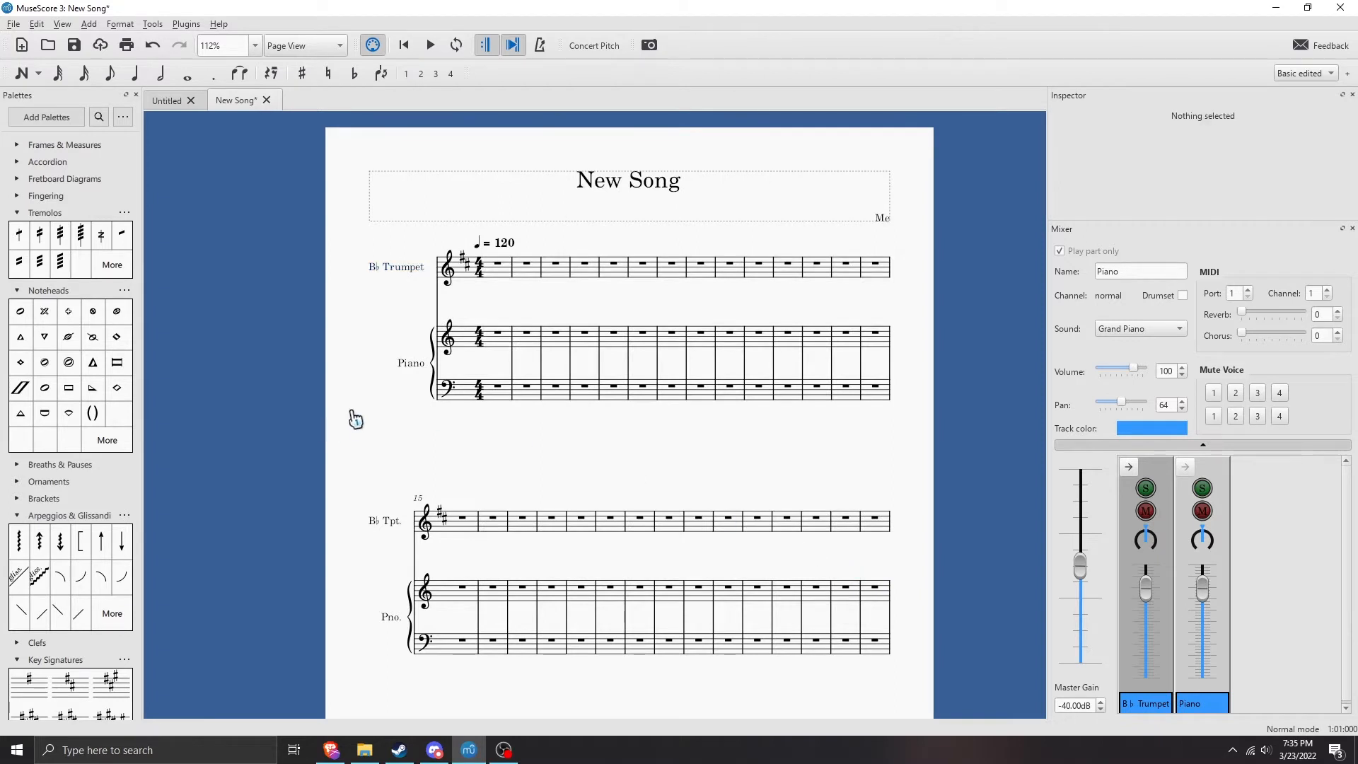
- Select the whole-measure rest in the first measure of the B♭ Trumpet staff
left_click_drag(352, 415, 312, 467)
left_click(459, 328)
left_click(494, 339)
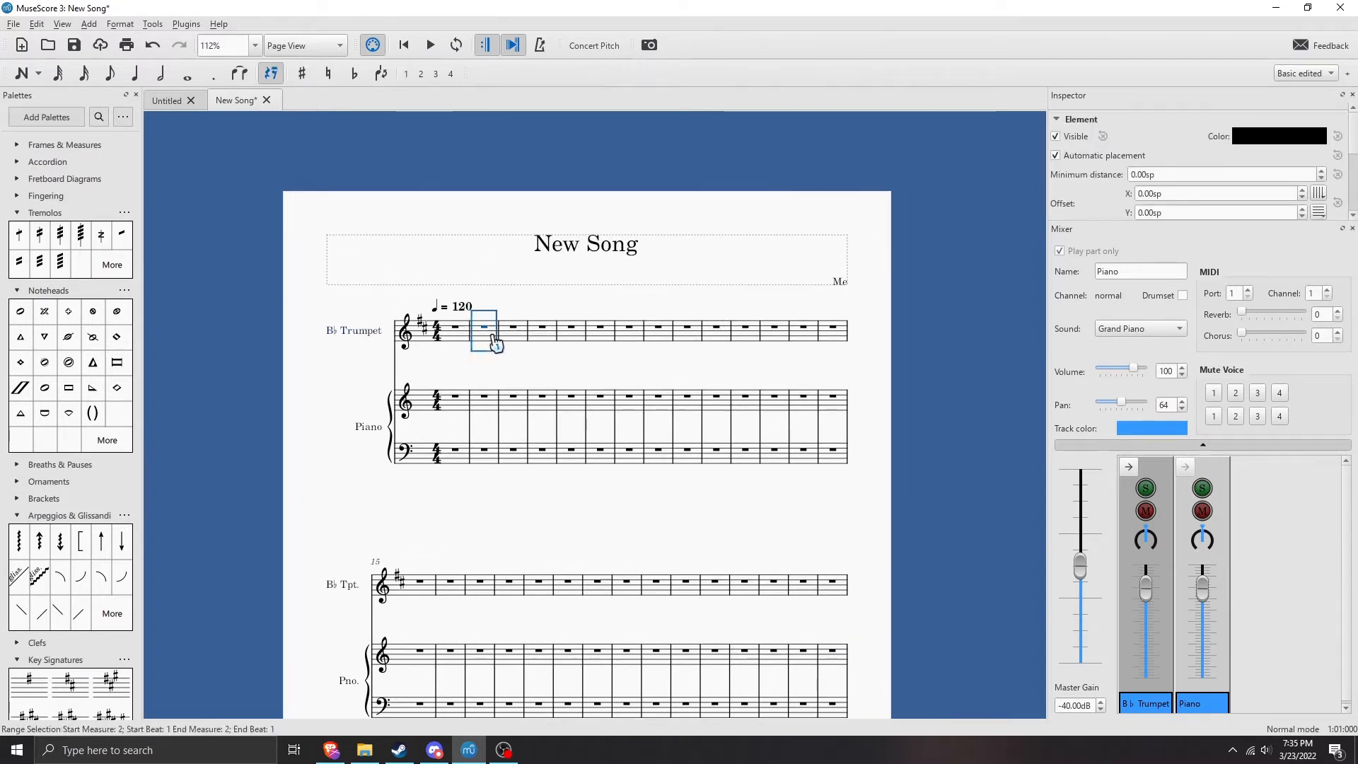
left_click(517, 333)
left_click(550, 333)
left_click(452, 330)
left_click(476, 344)
left_click(457, 332)
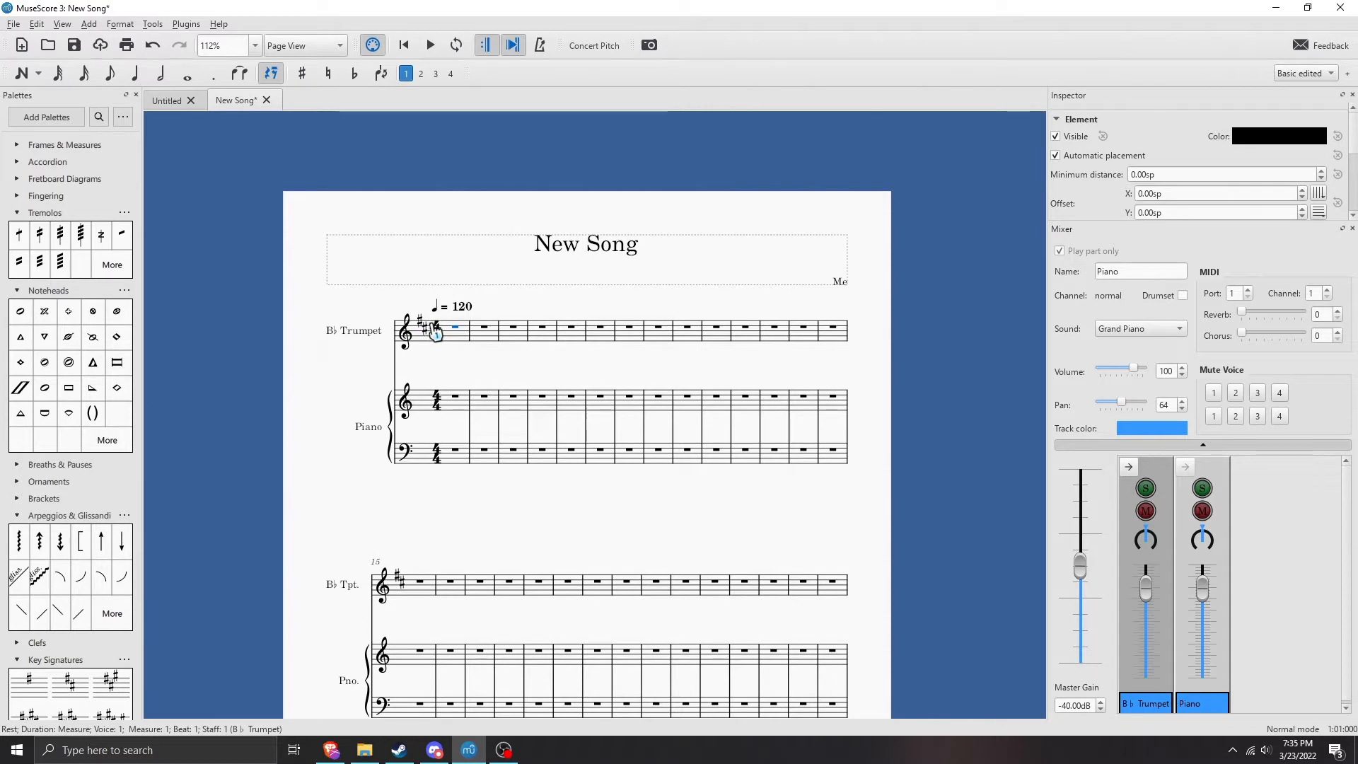
scroll(446, 346, "up", 3, "ctrl")
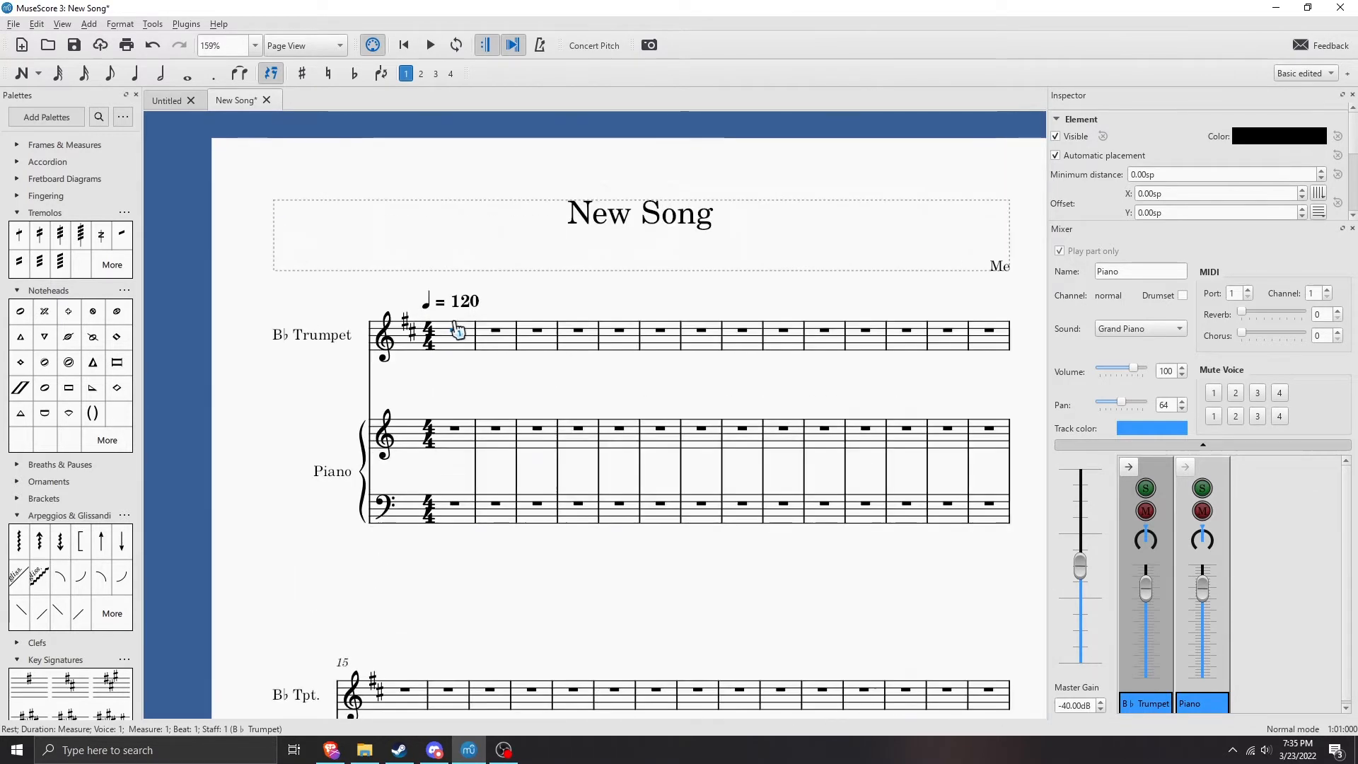
scroll(457, 352, "up", 6, "ctrl")
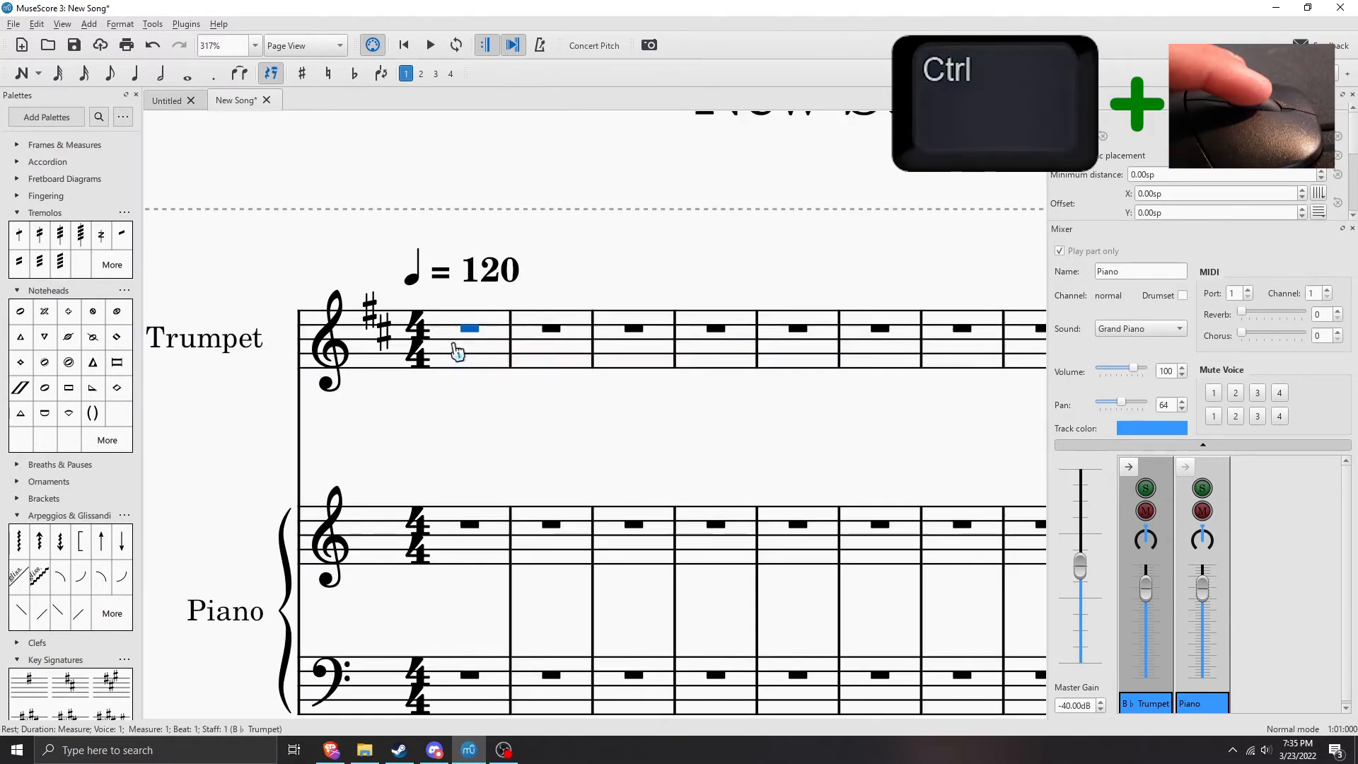
left_click_drag(502, 461, 415, 453)
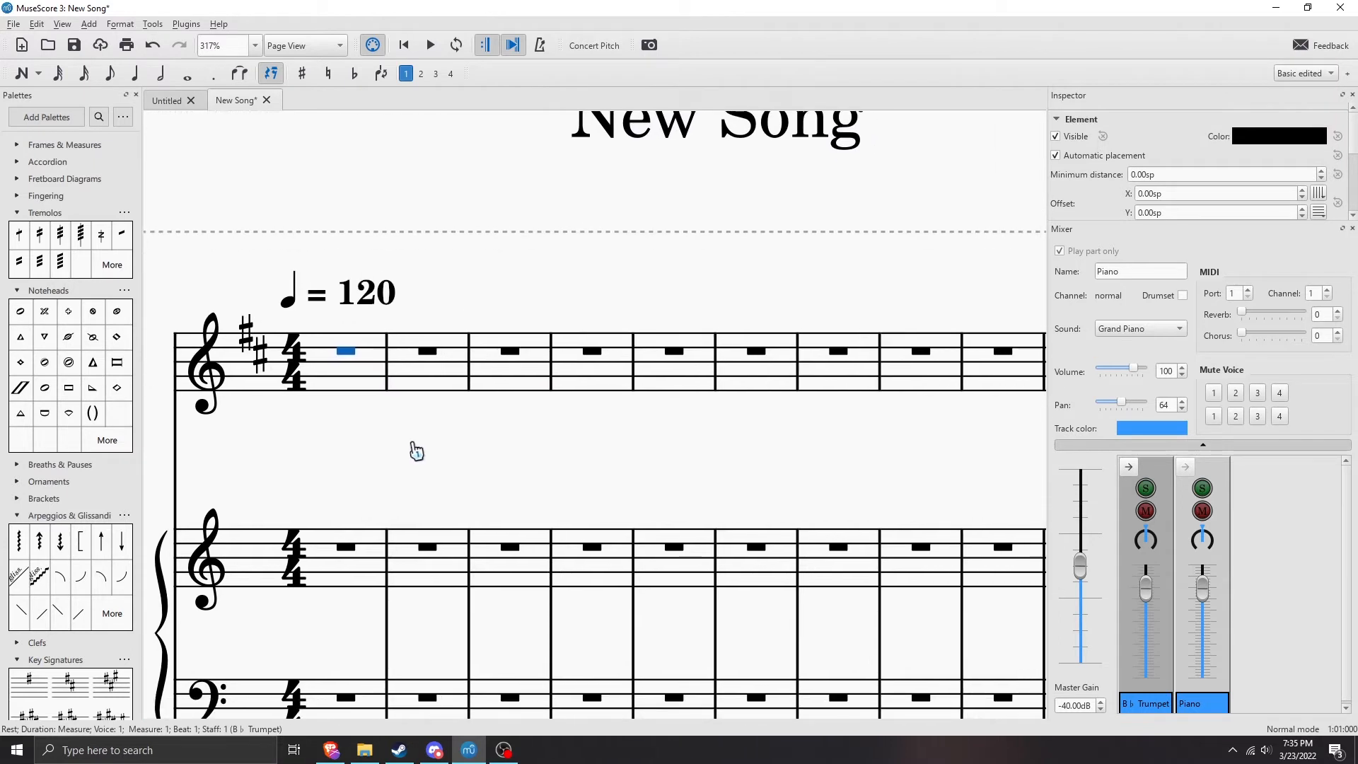
- Enter quarter notes F♯4 and E4 followed by a half note D4 in the first measure of the B♭ Trumpet staff
key("n")
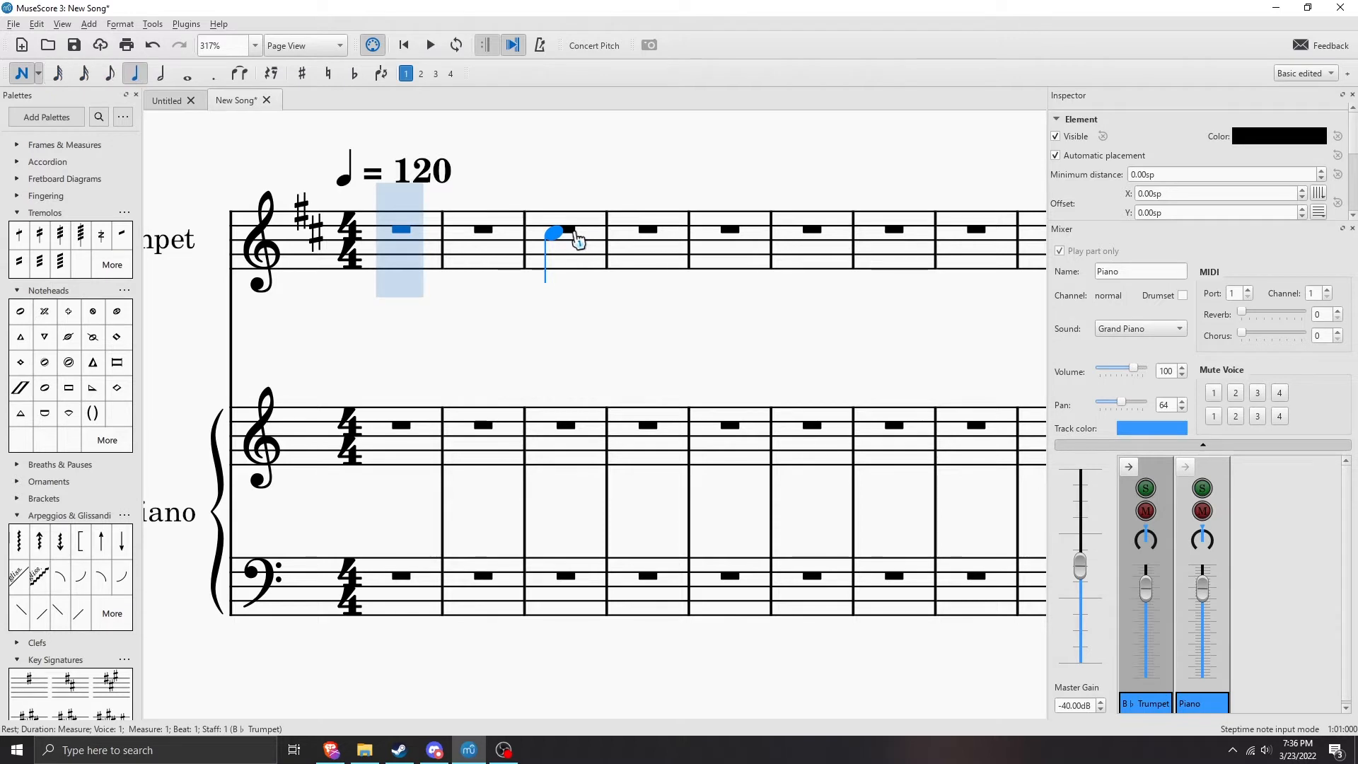
key("6")
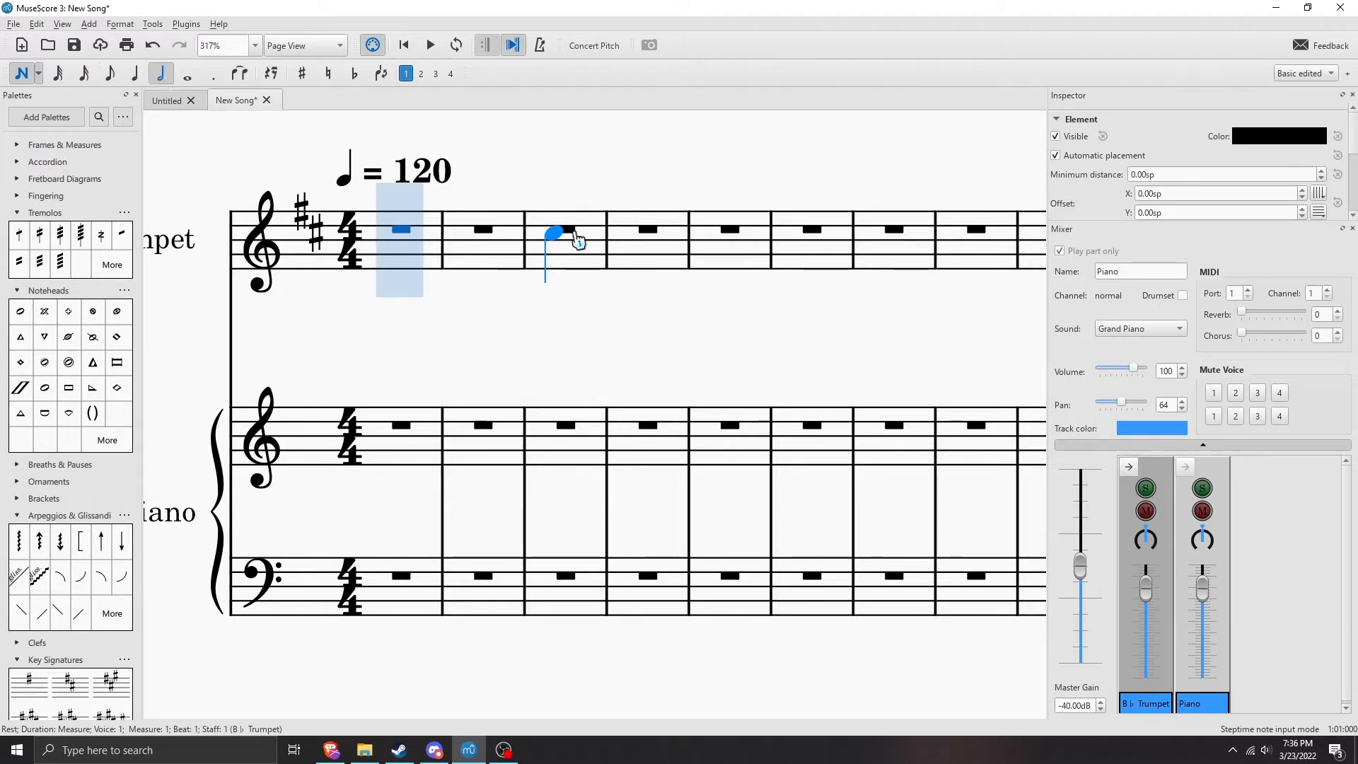
key("4")
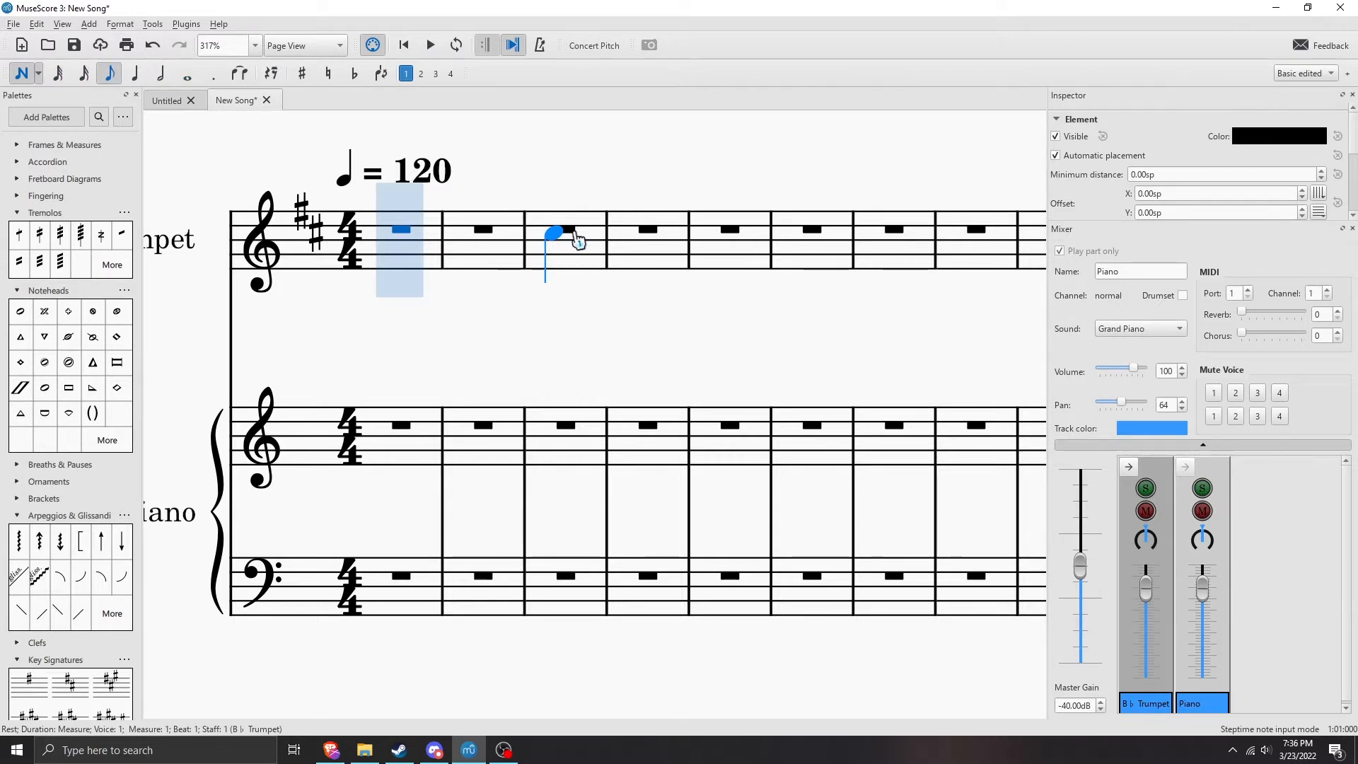
key("5")
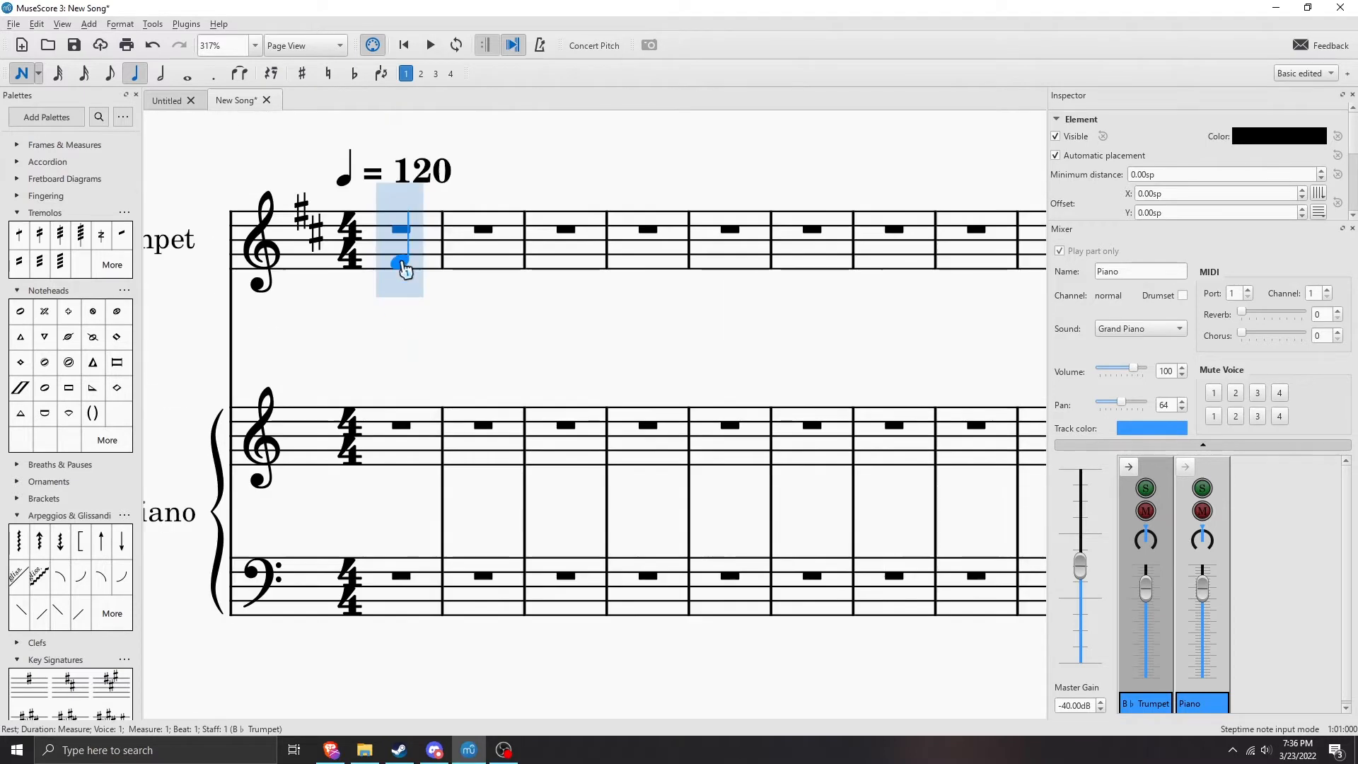
scroll(405, 268, "up", 2)
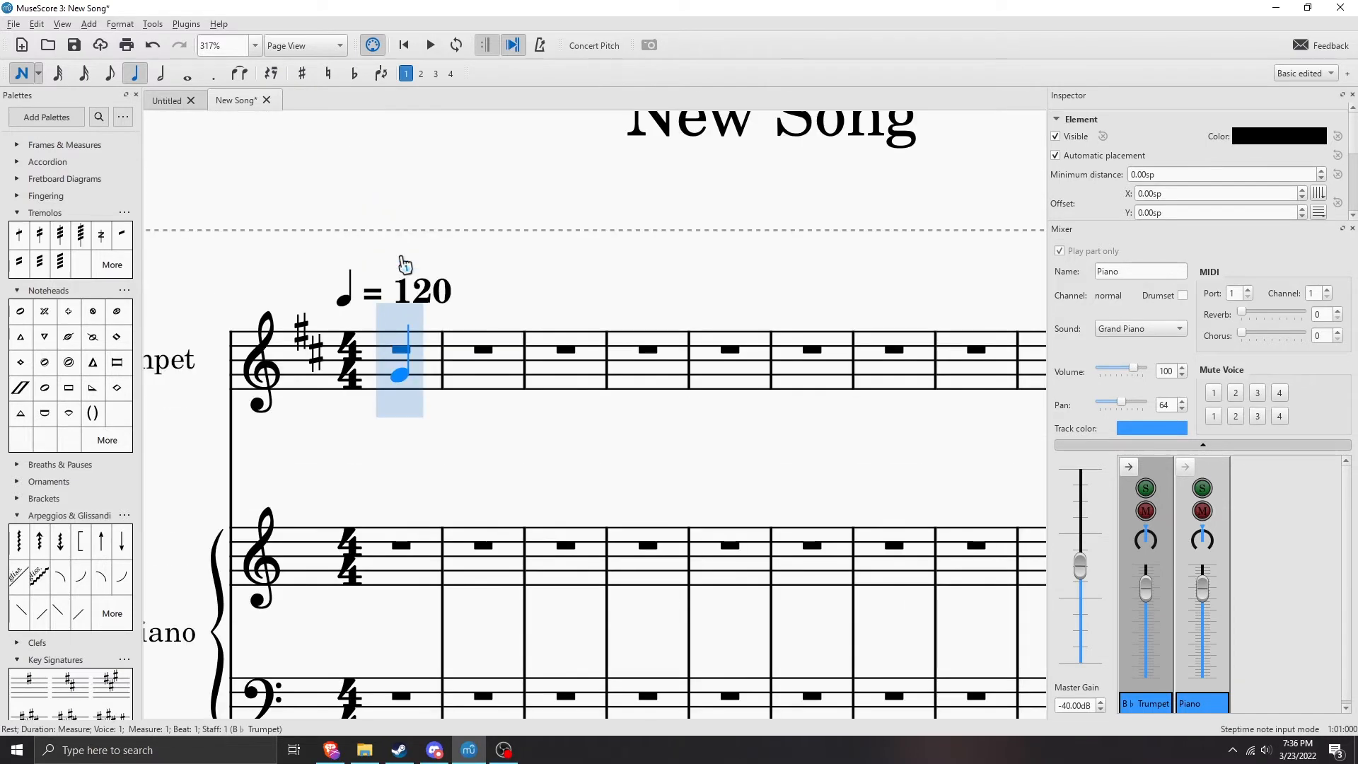
left_click(137, 76)
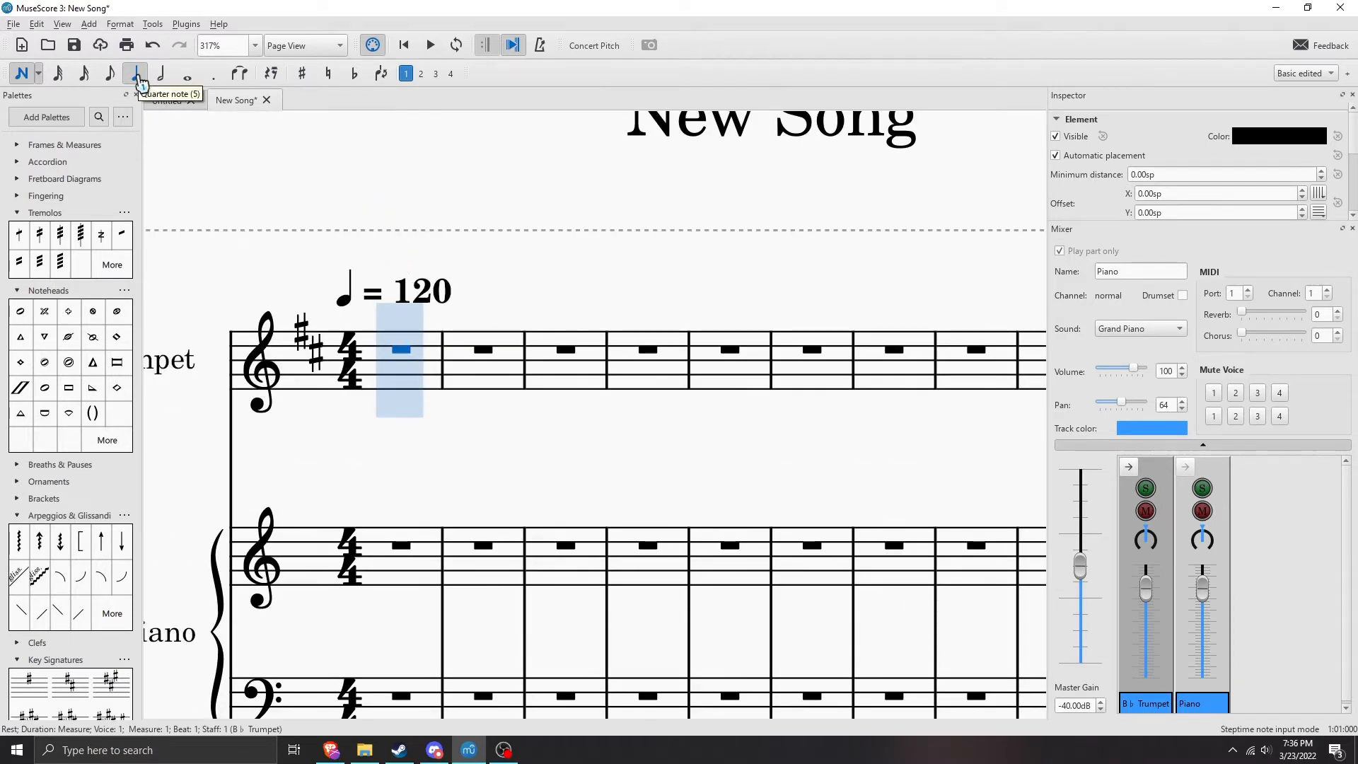
left_click(401, 381)
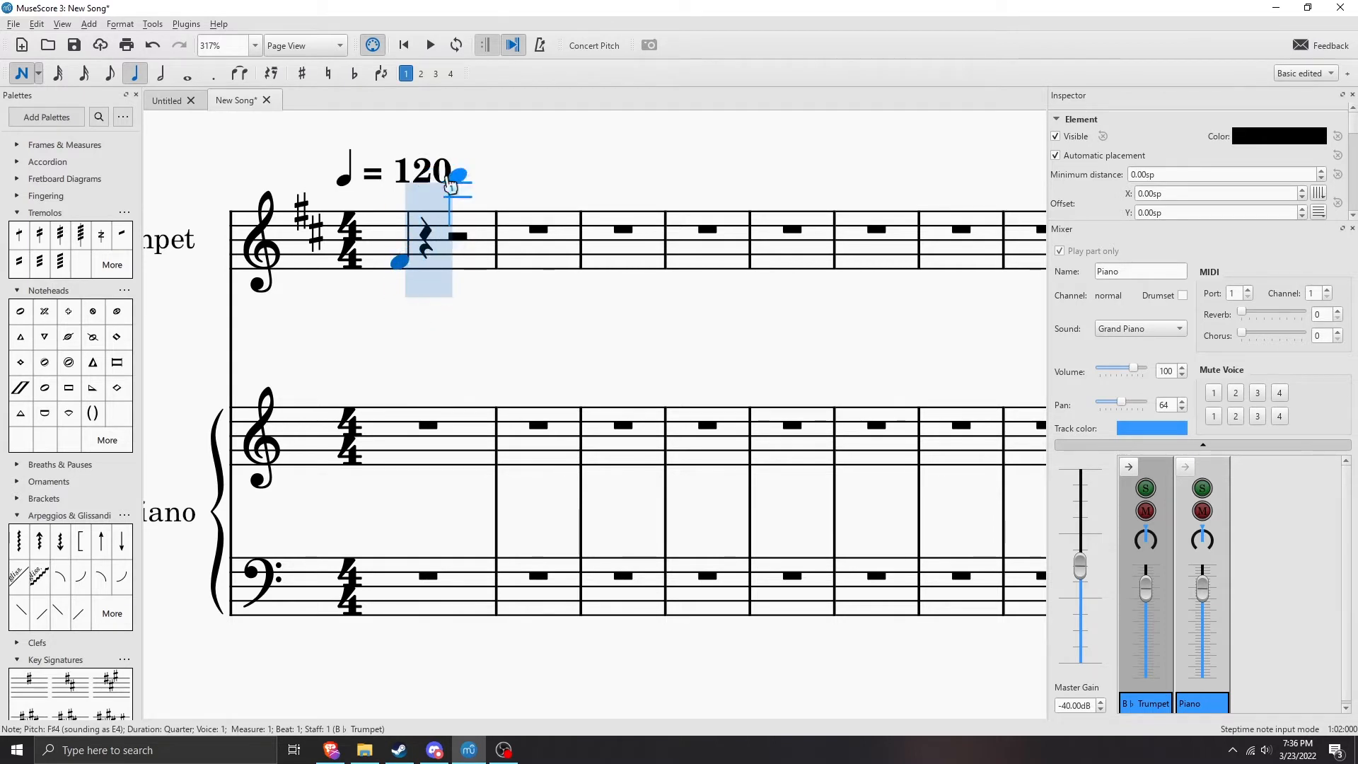
left_click(430, 271)
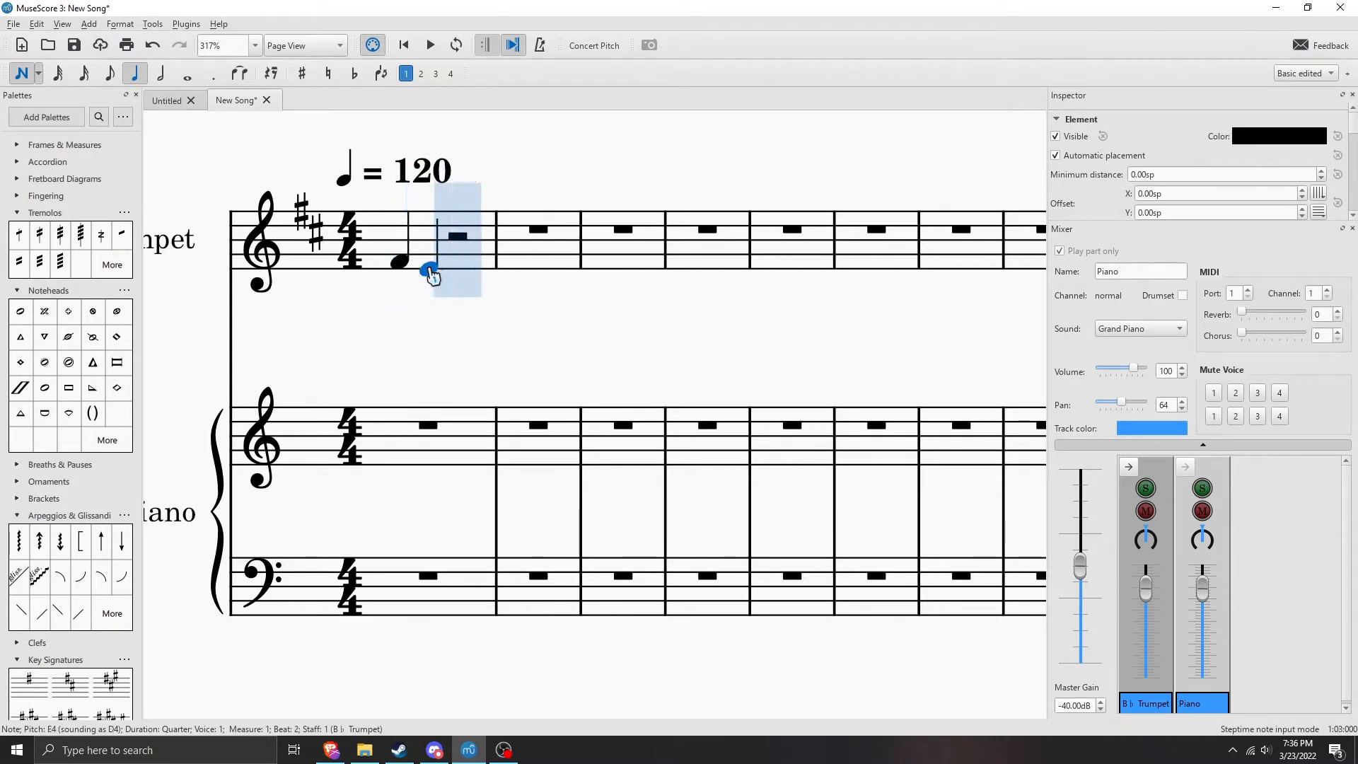
left_click(459, 277)
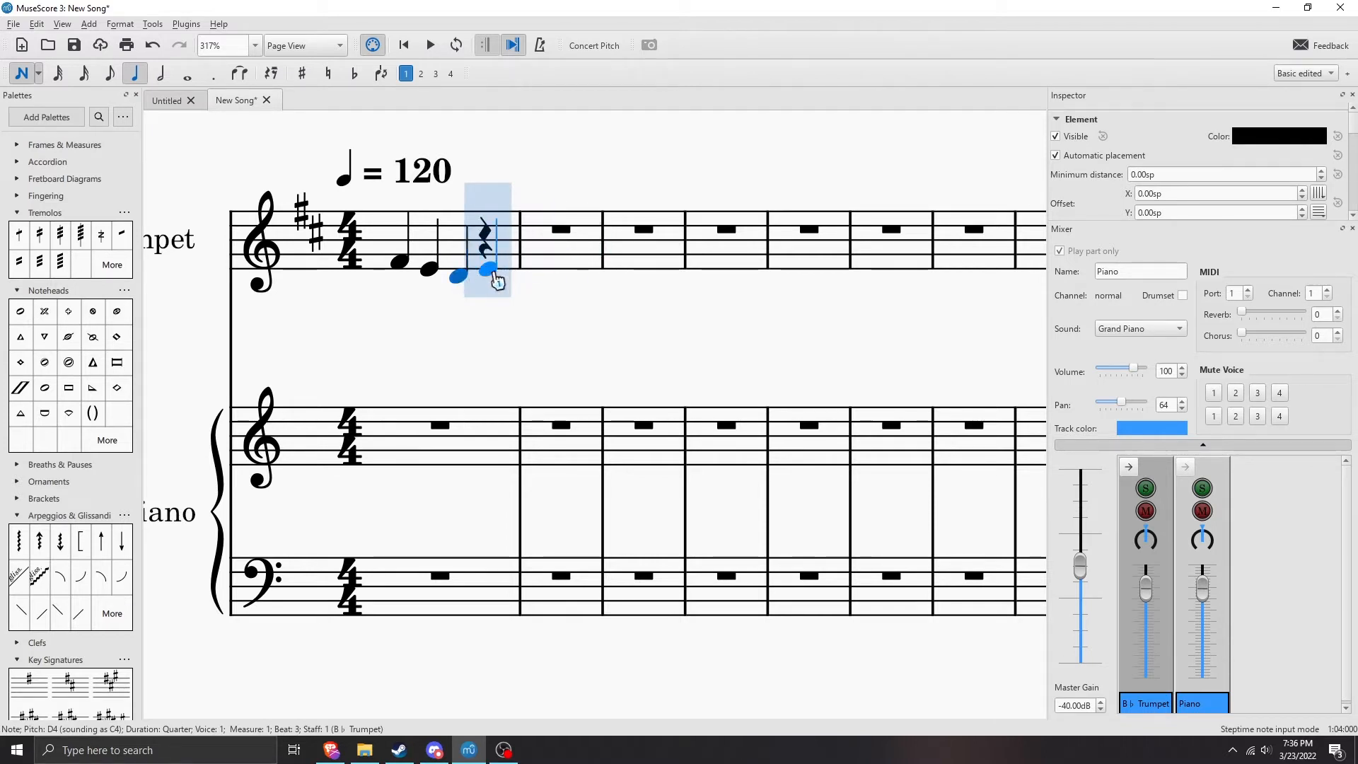
left_click(161, 73)
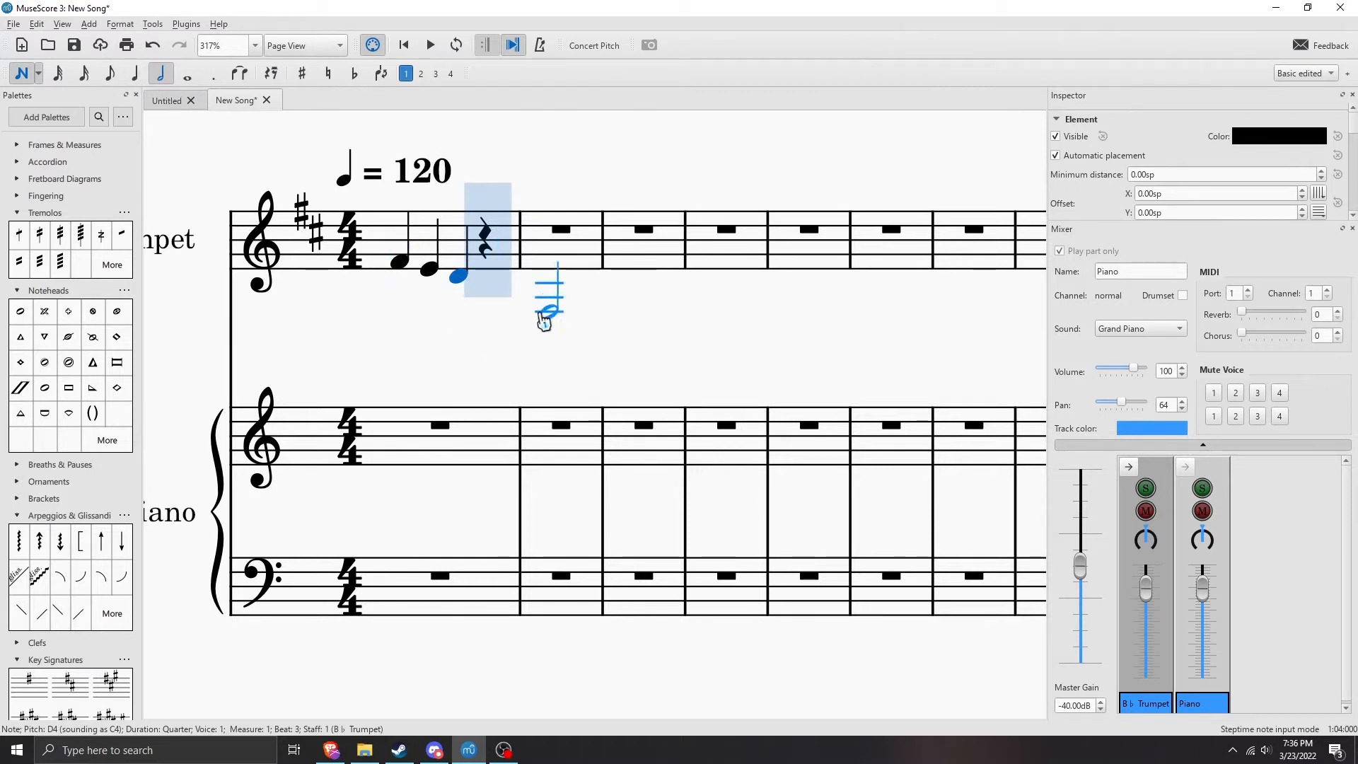
key("Escape")
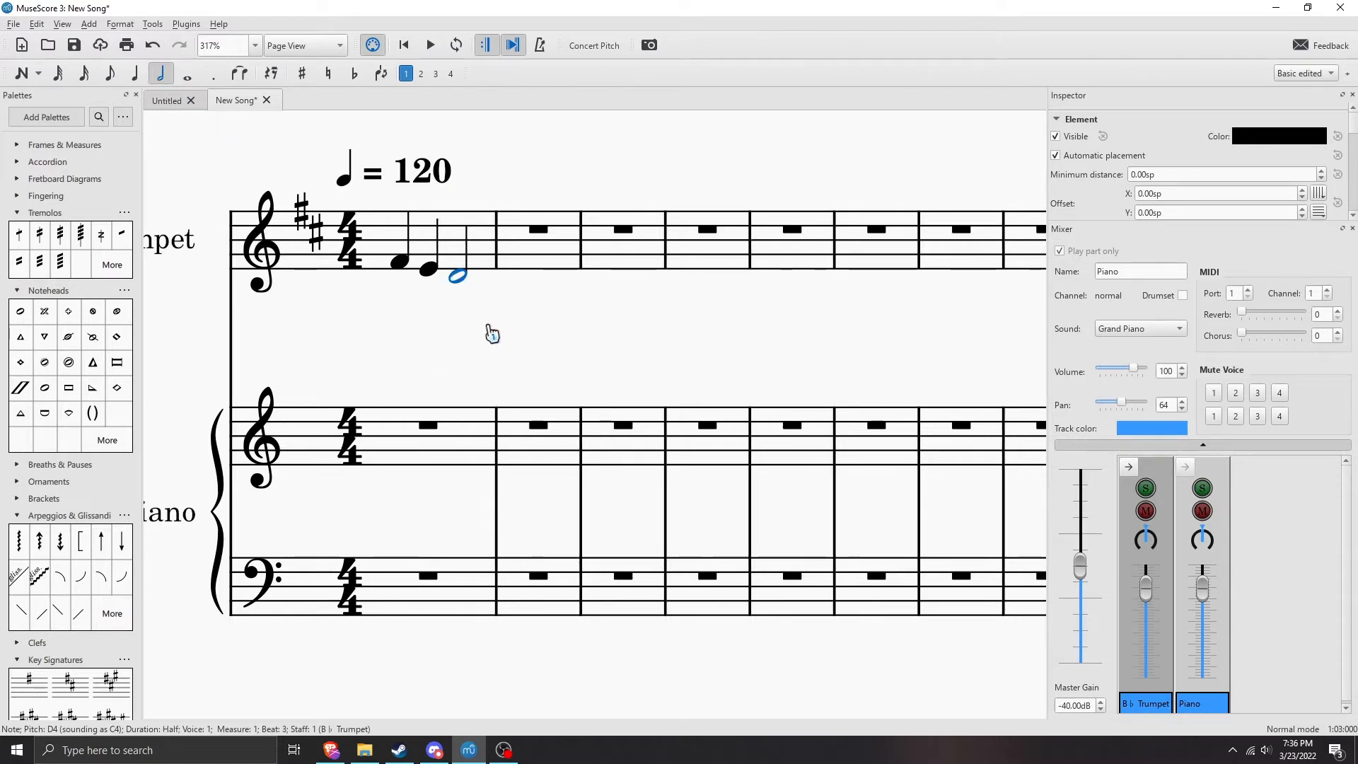
- Fill the trumpet's second measure with quarter notes F♯4 and E4 and a half note D4, and leave note input
left_click(532, 261)
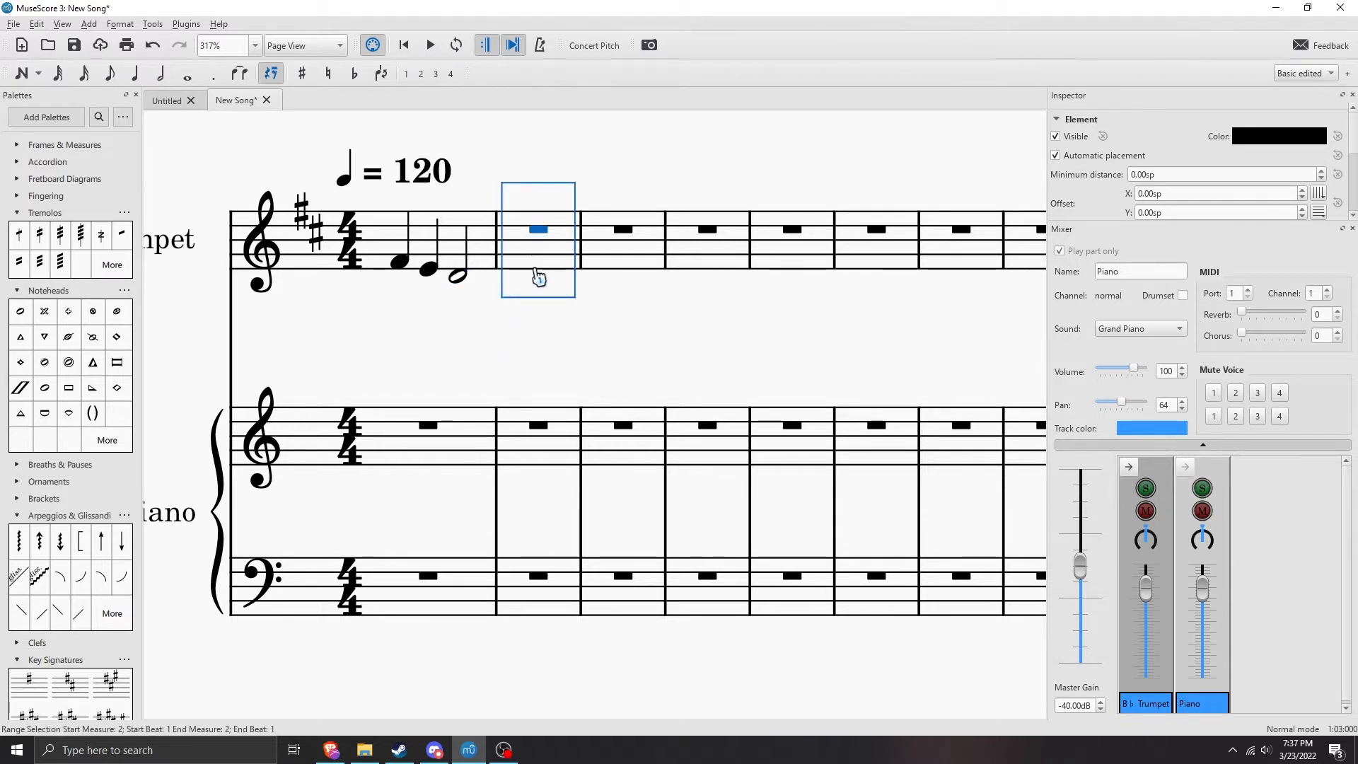
key("n")
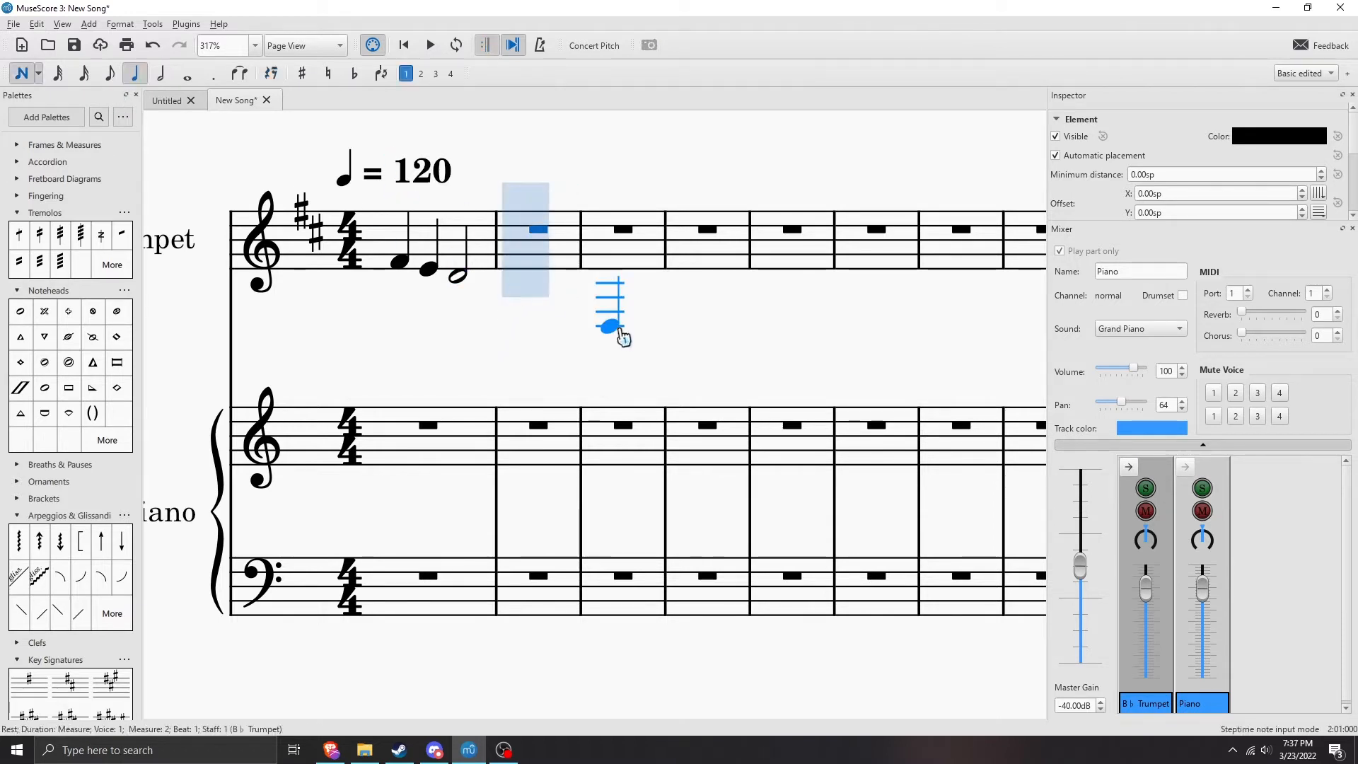
left_click(521, 262)
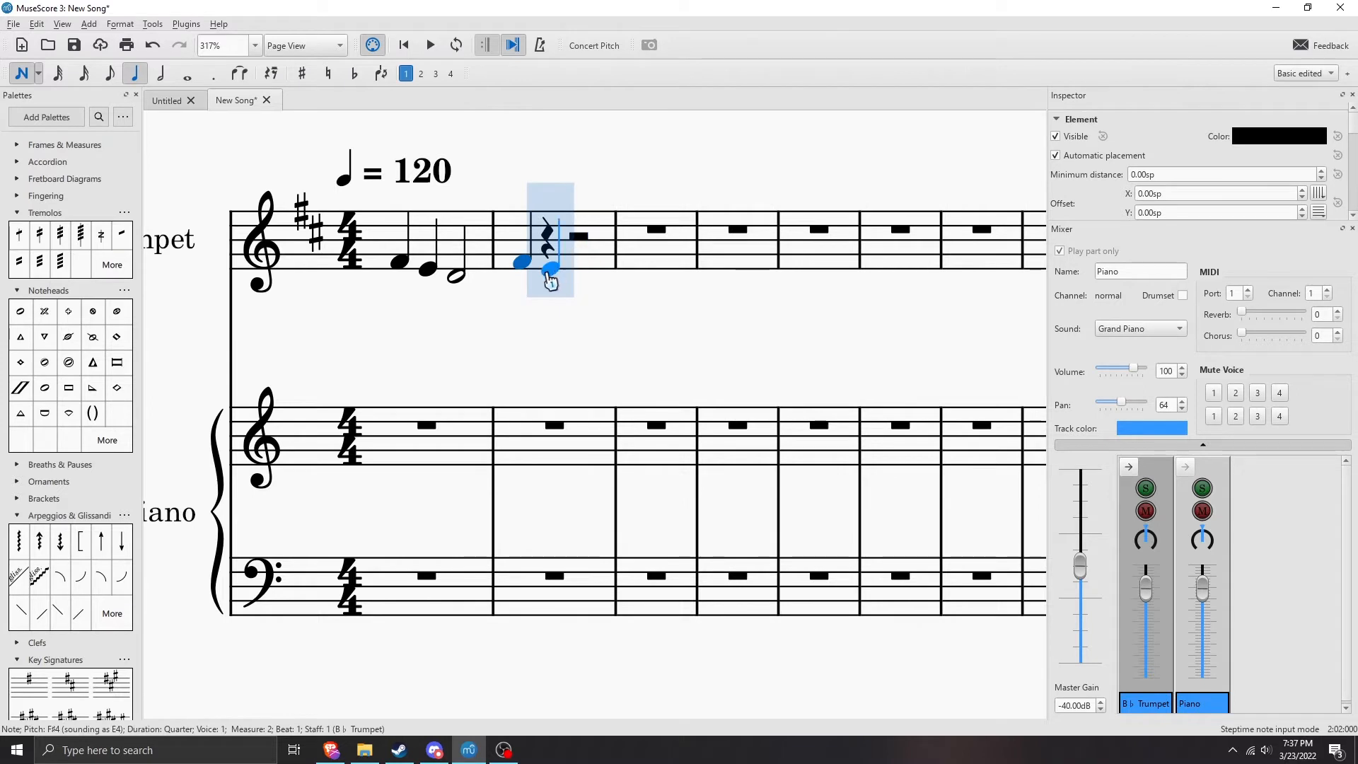
left_click(550, 274)
left_click(161, 75)
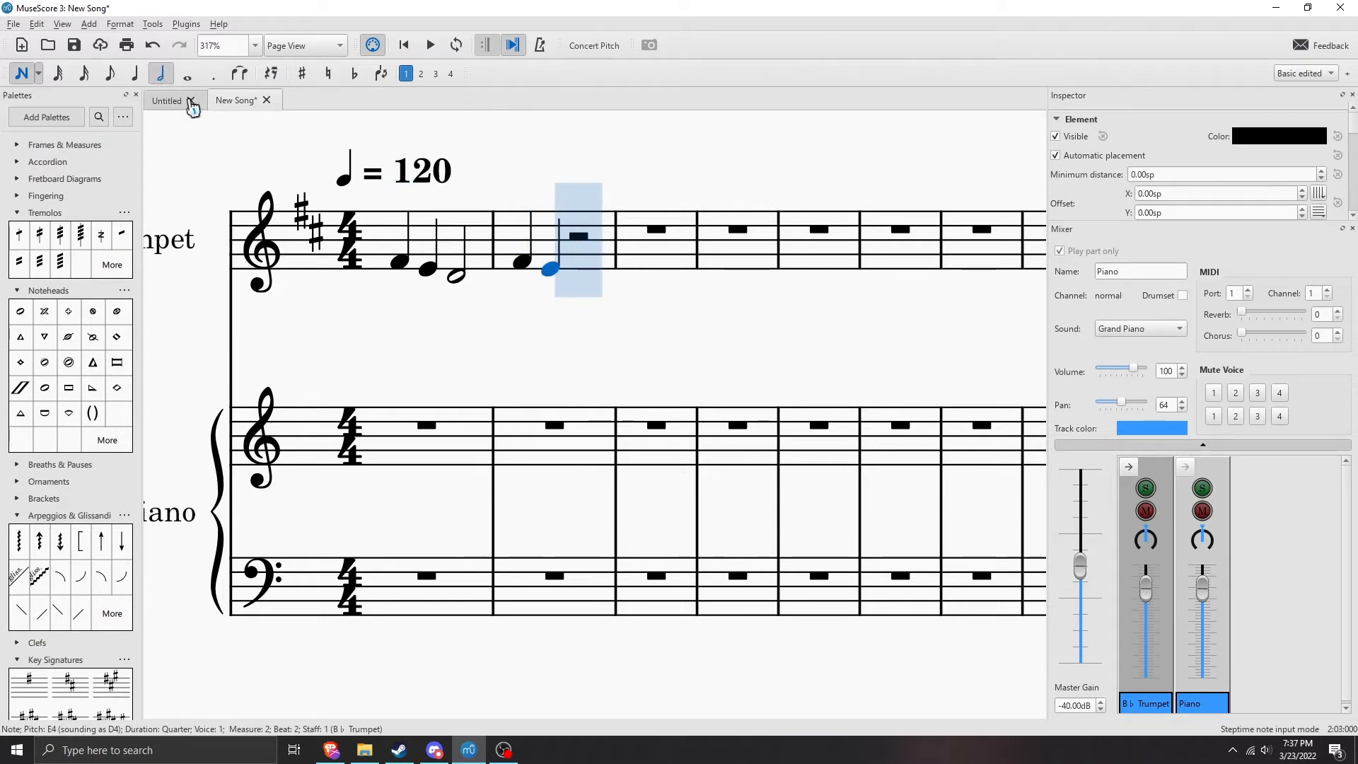
left_click(581, 286)
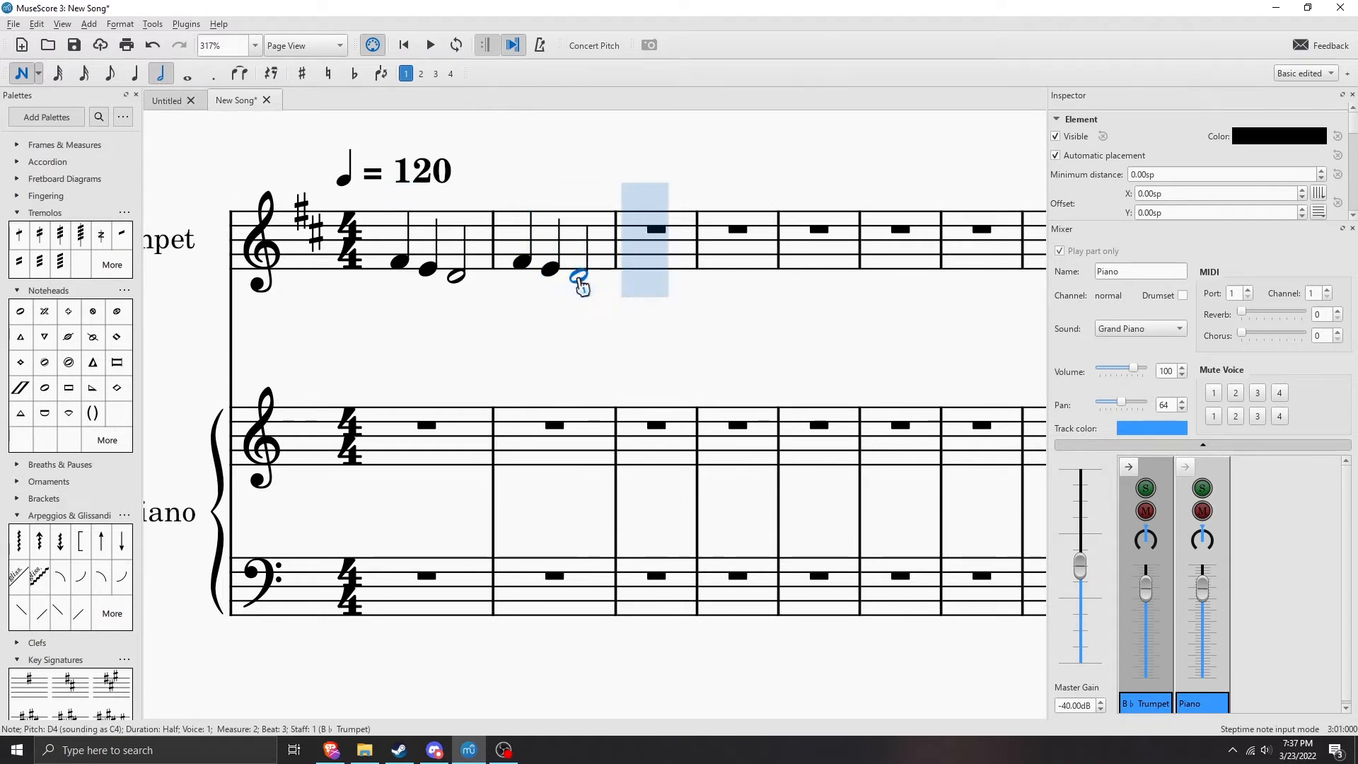
key("Escape")
- Try shortening the whole-measure rest in the trumpet's third measure to a quarter rest, and undo the change
left_click(652, 238)
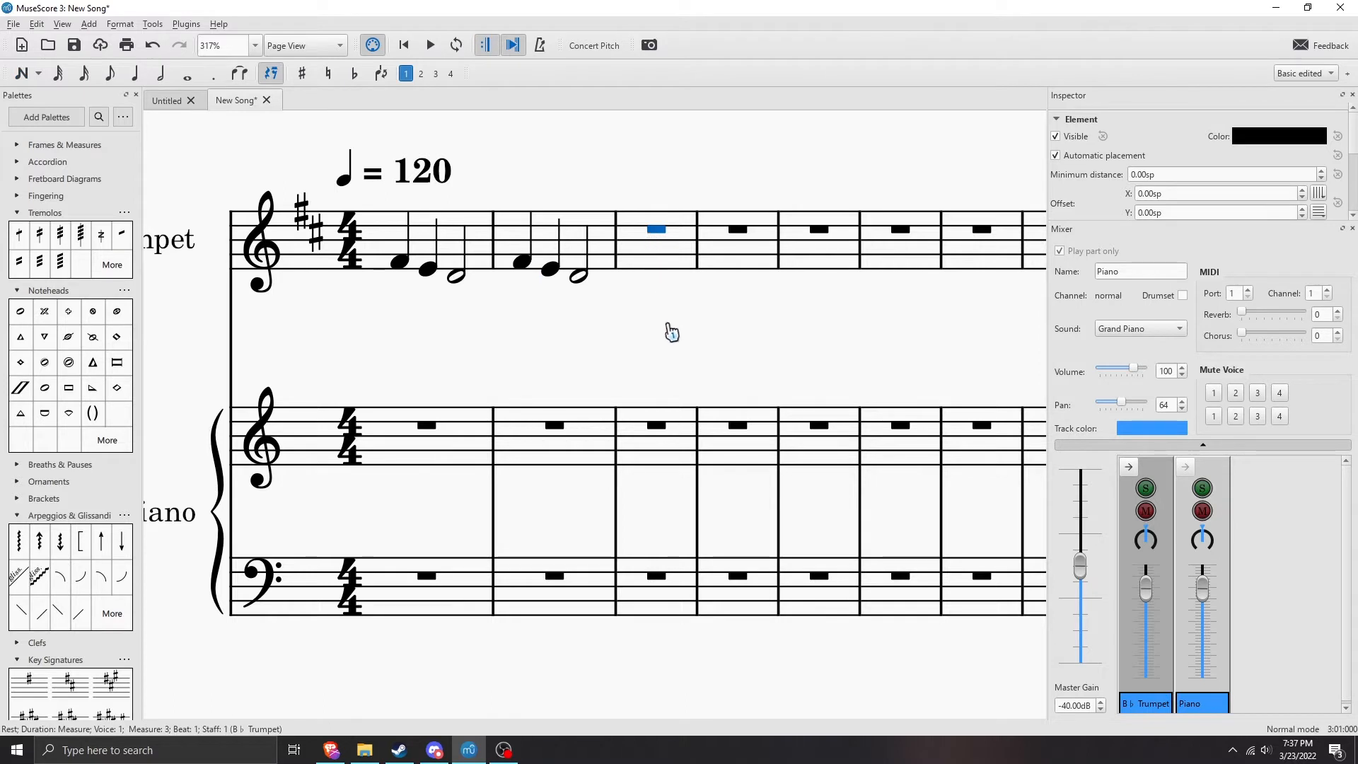
key("n")
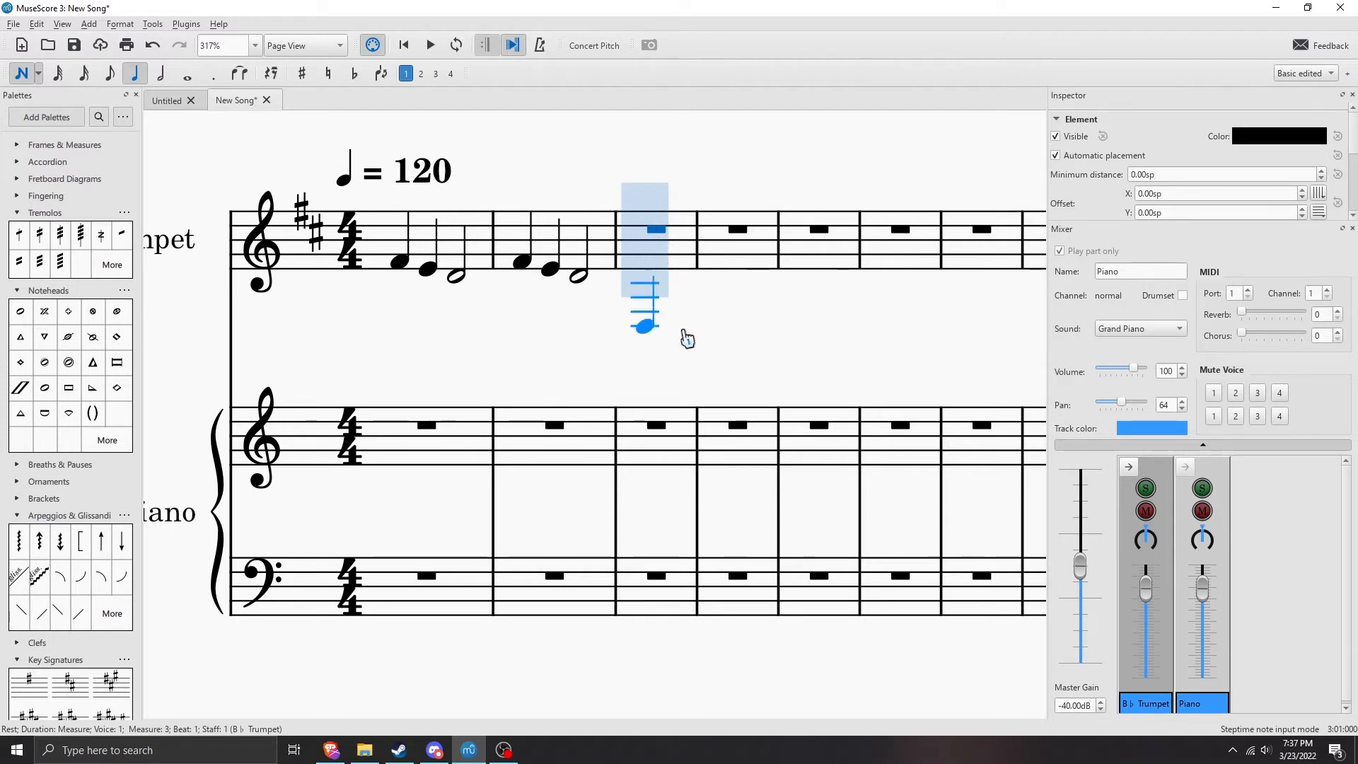
key("Escape")
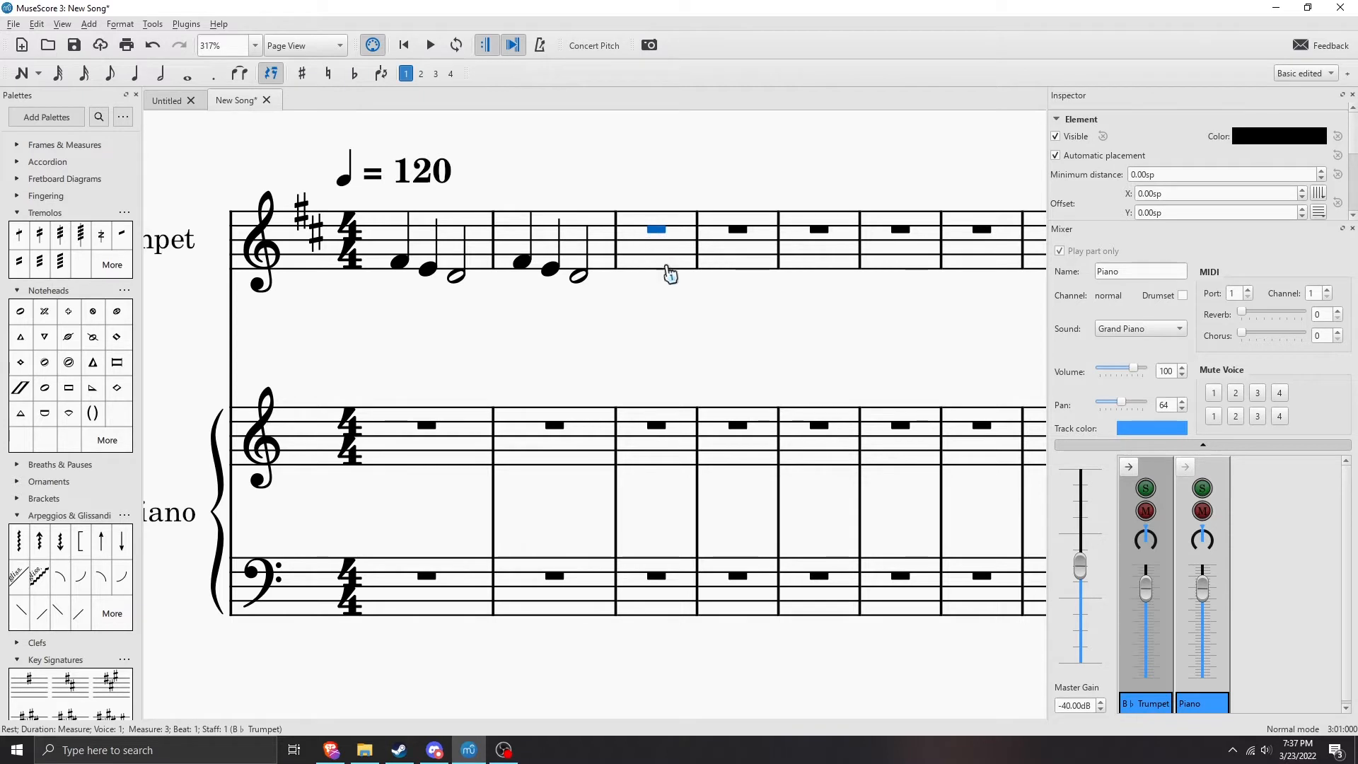
left_click(134, 74)
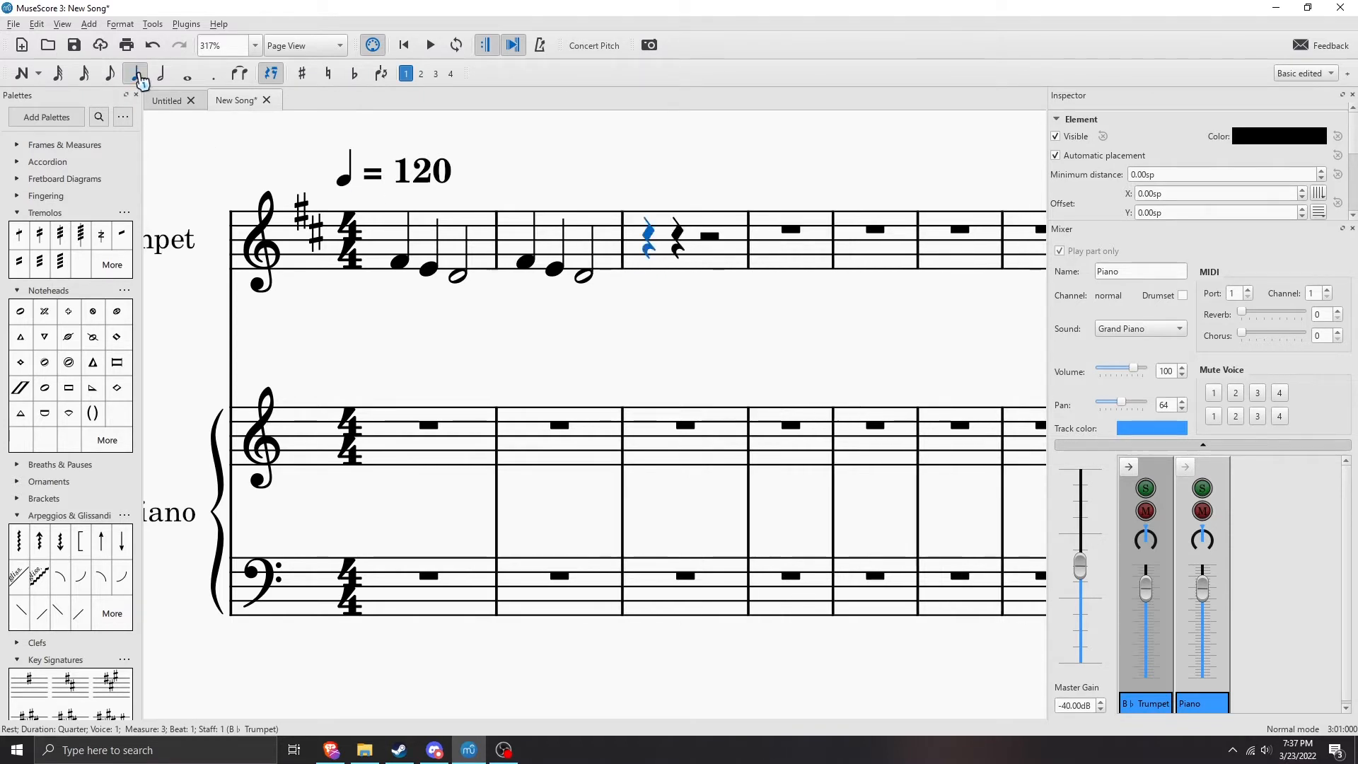
left_click_drag(728, 339, 674, 386)
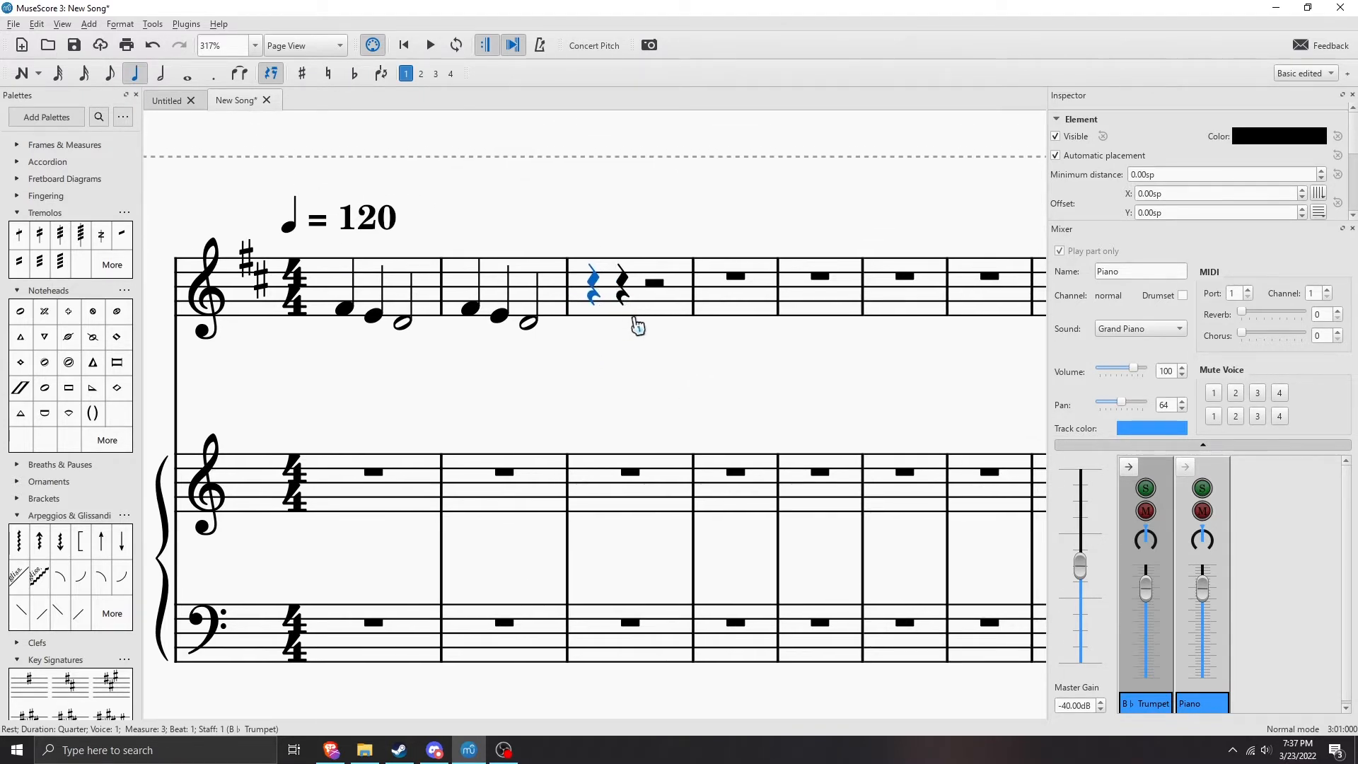
left_click(623, 309)
key("ctrl+z")
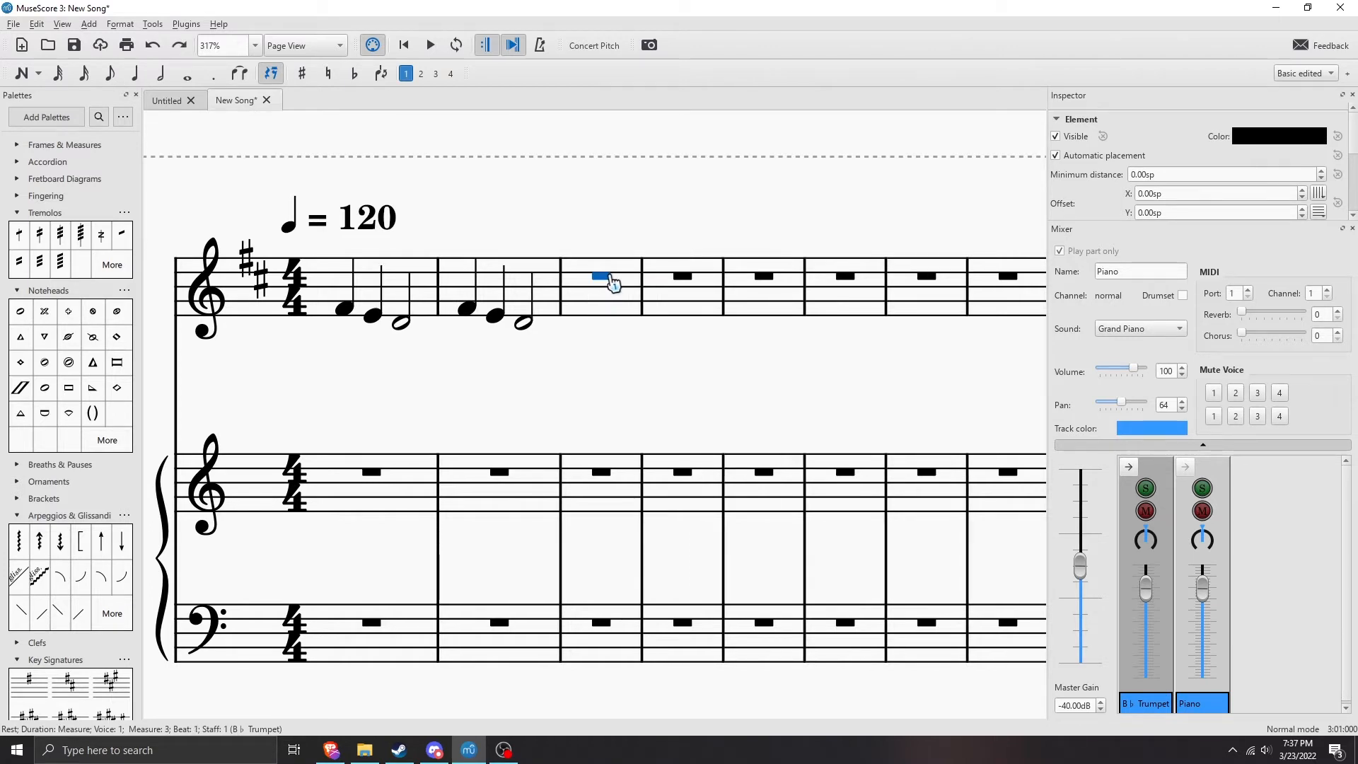
- Enter an eighth rest and an eighth note F♯4 at the start of the trumpet's third measure
key("n")
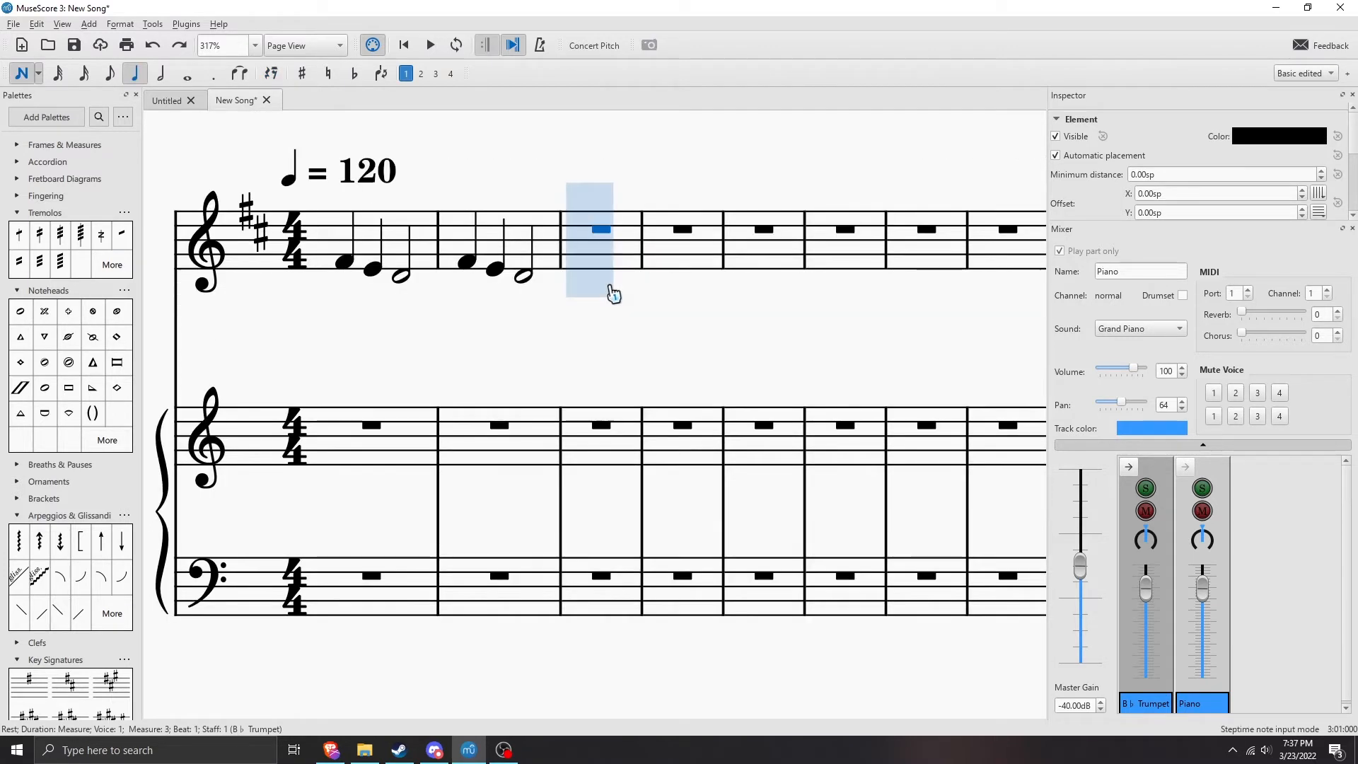
left_click(110, 73)
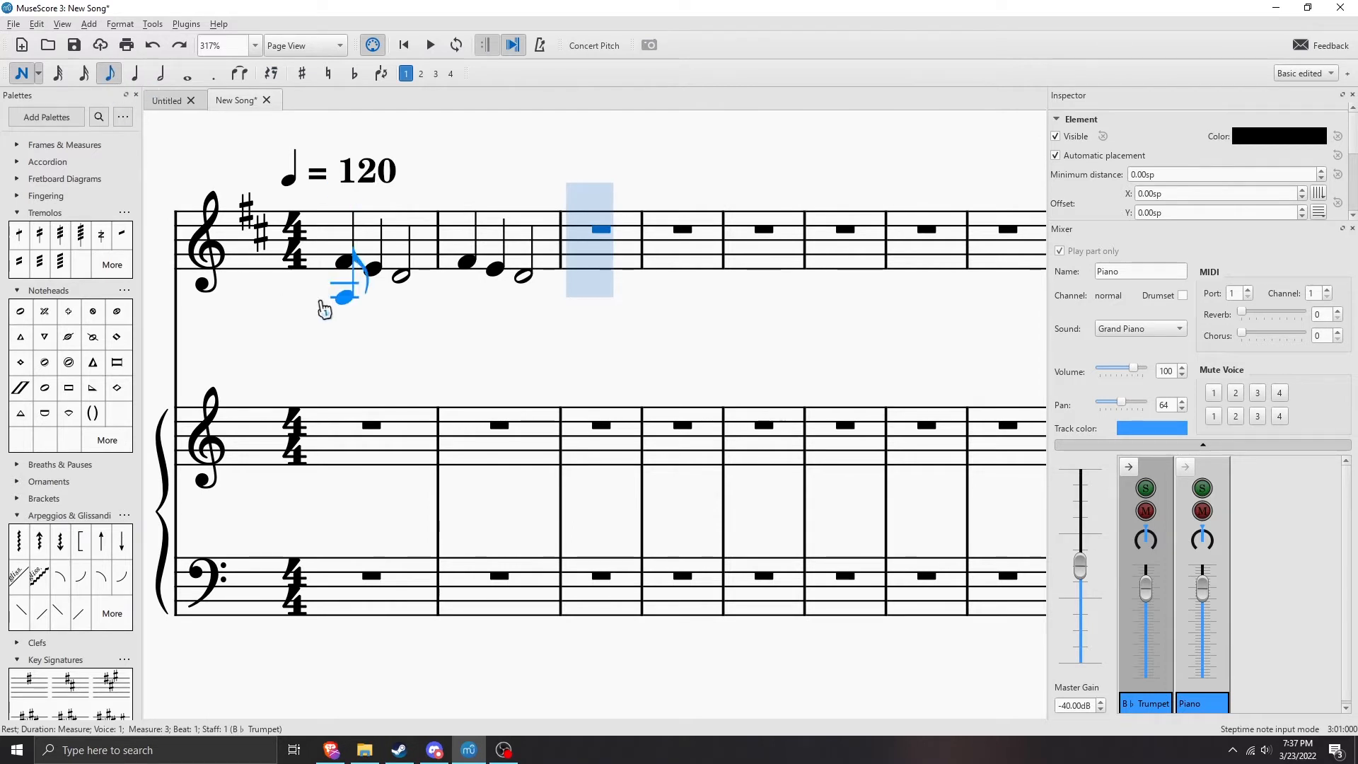
key("0")
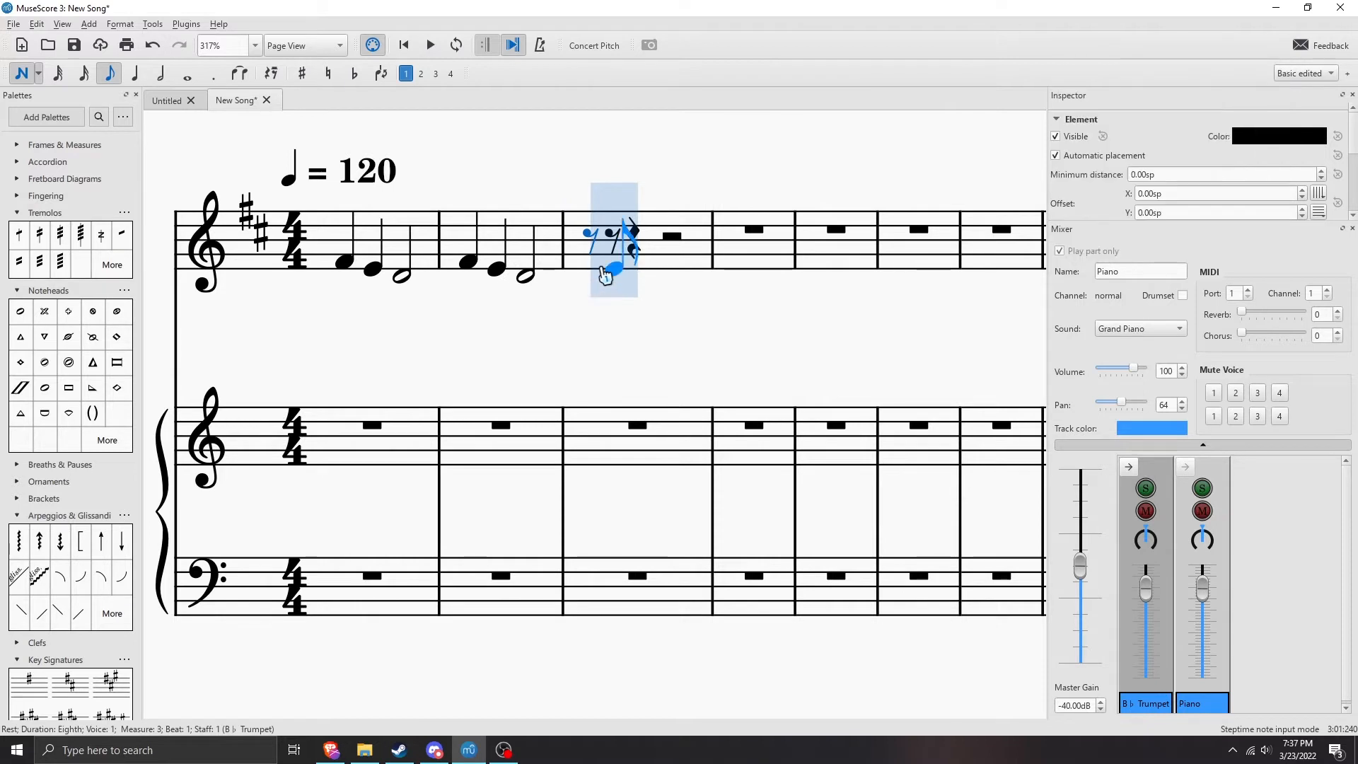
left_click(612, 262)
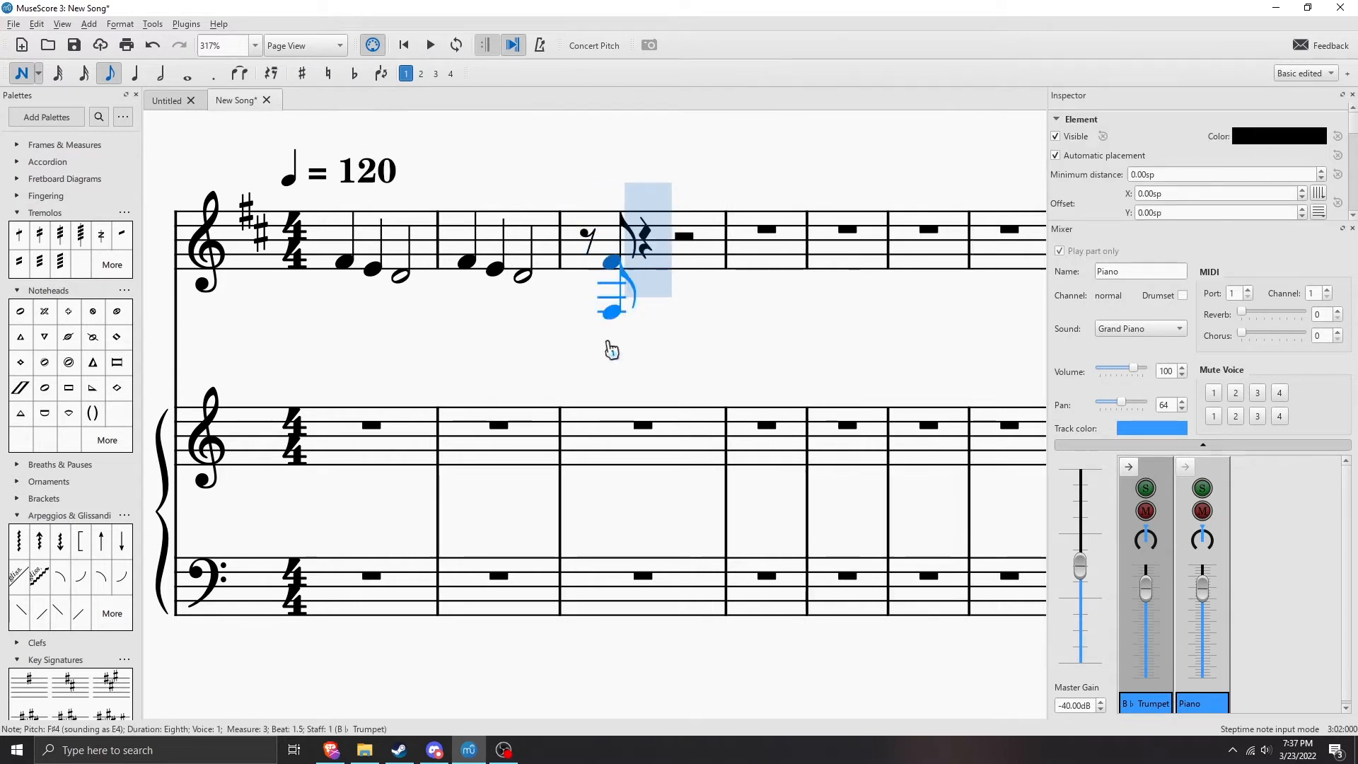
key("Escape")
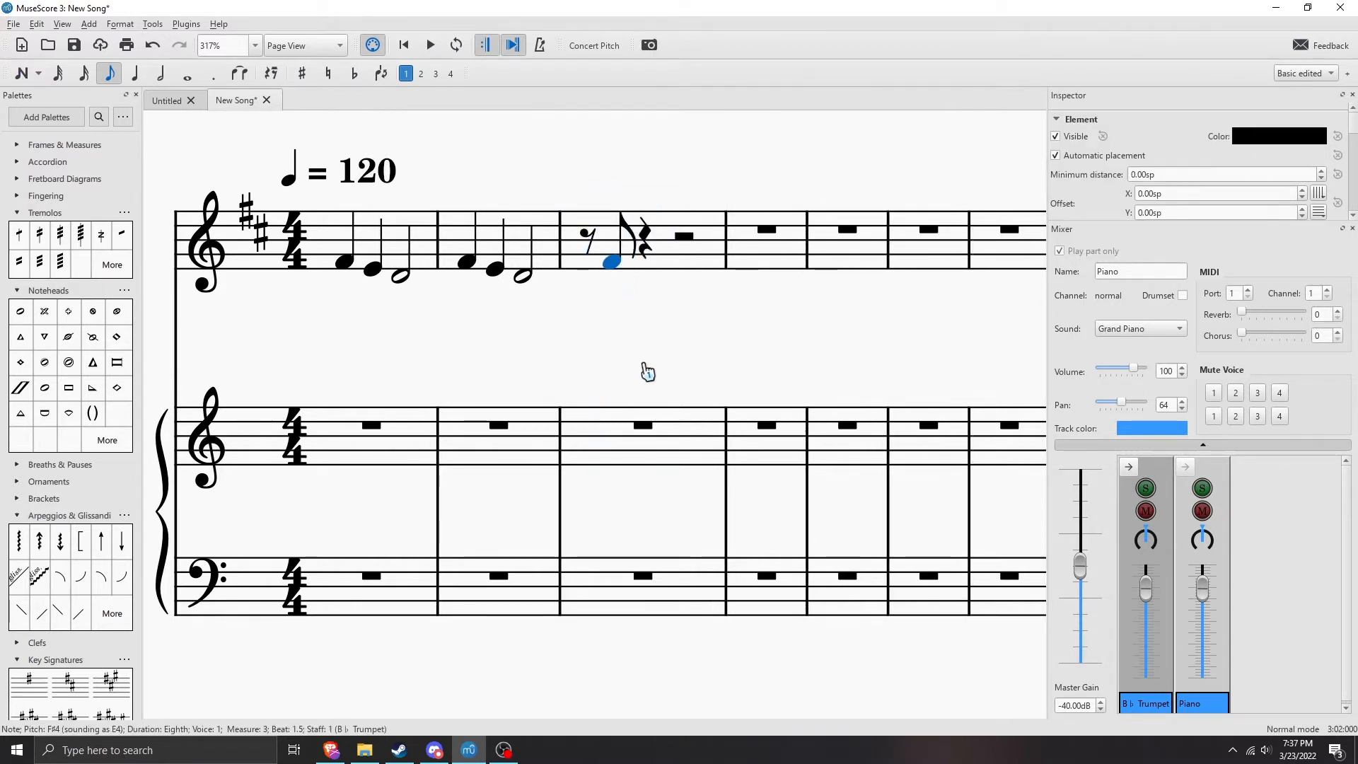
- Tie the eighth note F♯4 in the trumpet's third measure to a new eighth note F♯4 on beat 2
left_click_drag(648, 373, 645, 410)
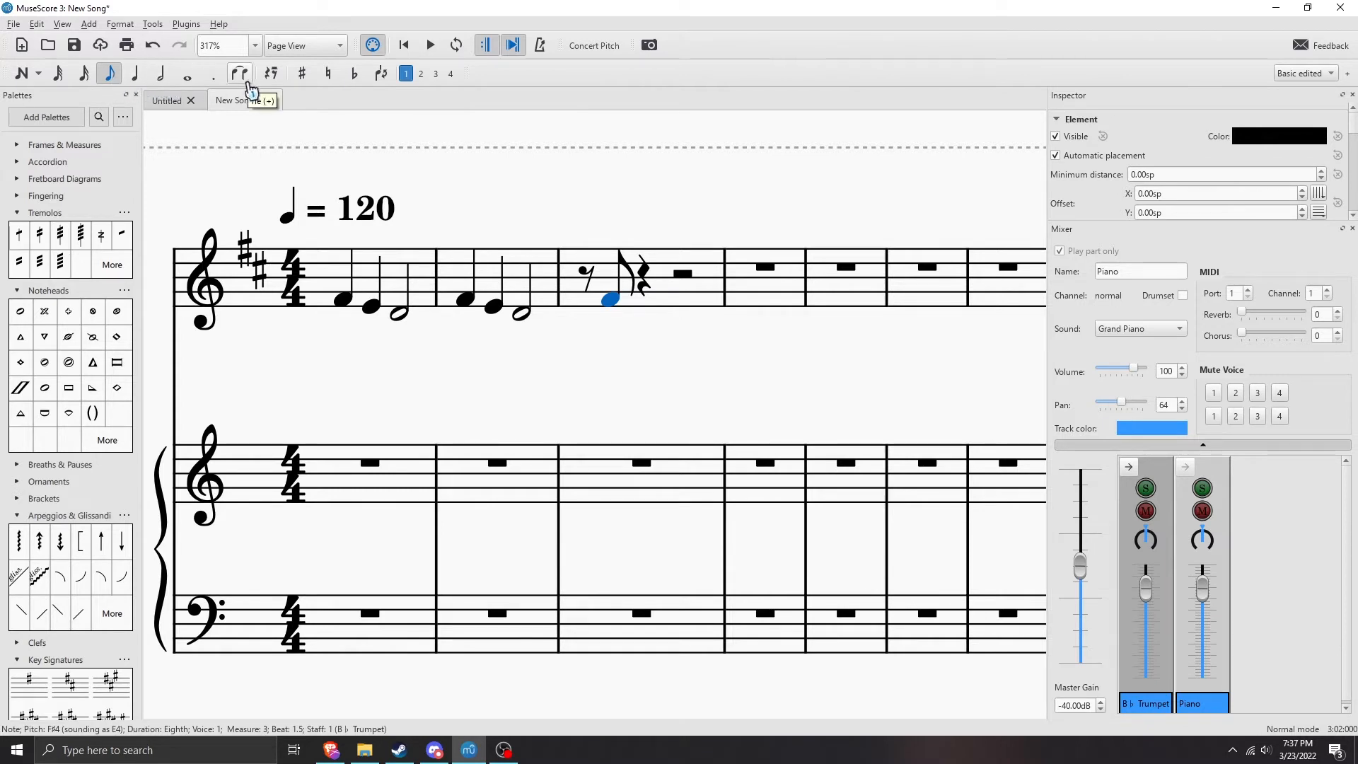
left_click(465, 300)
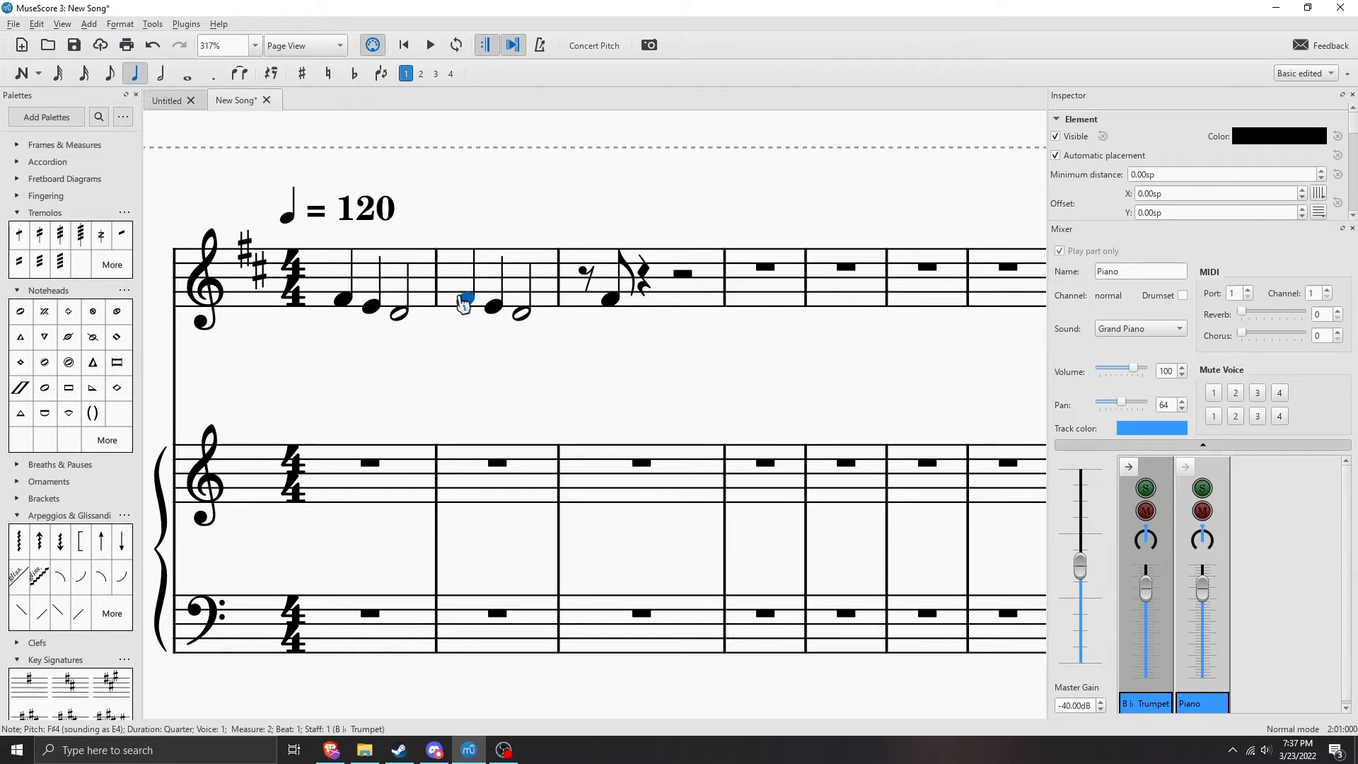
left_click(613, 302)
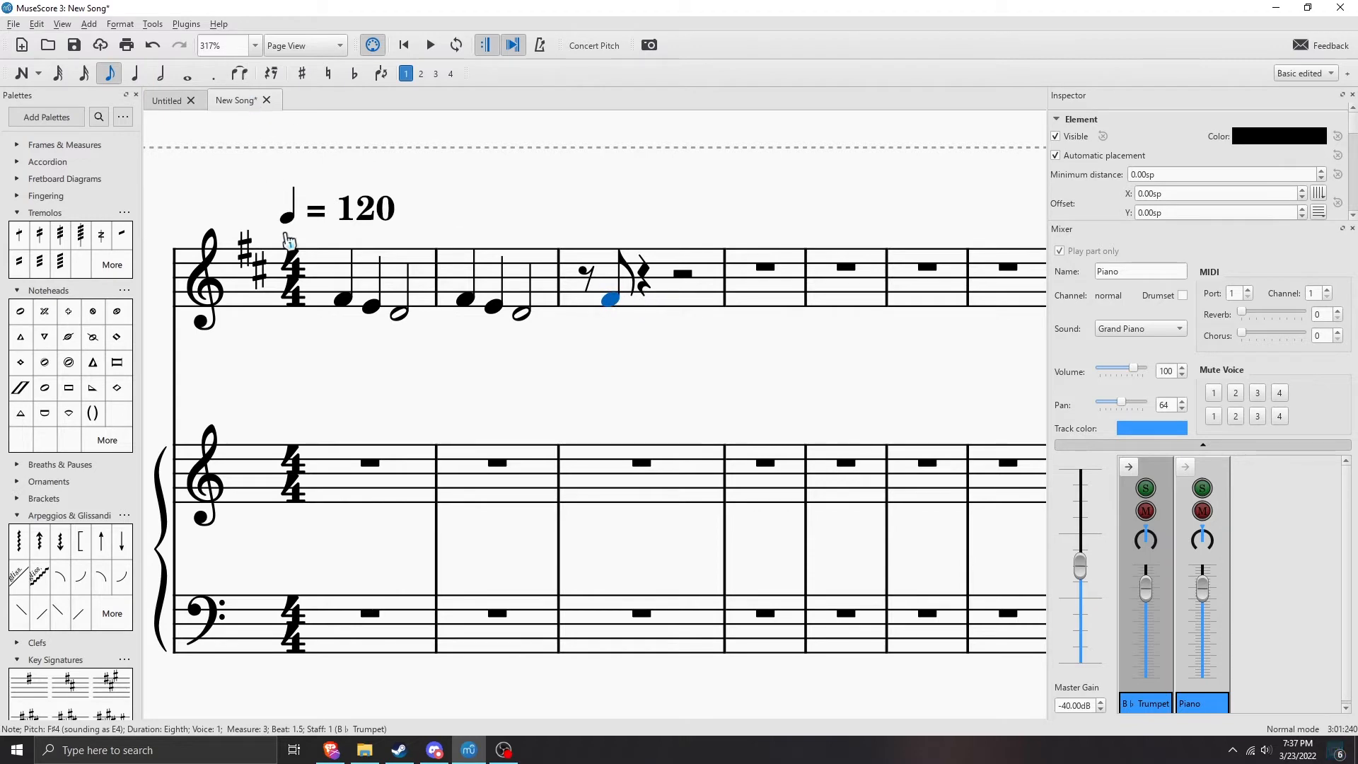
key("n")
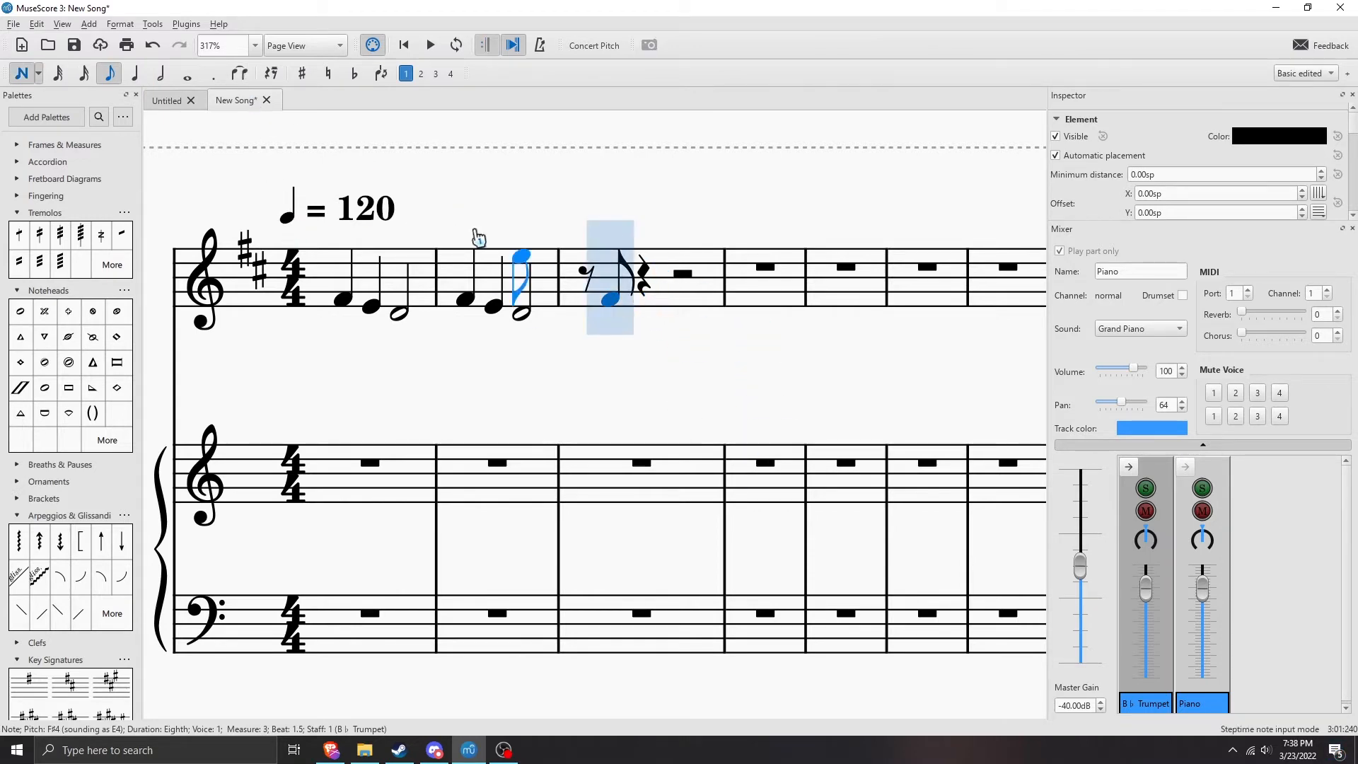
key("plus")
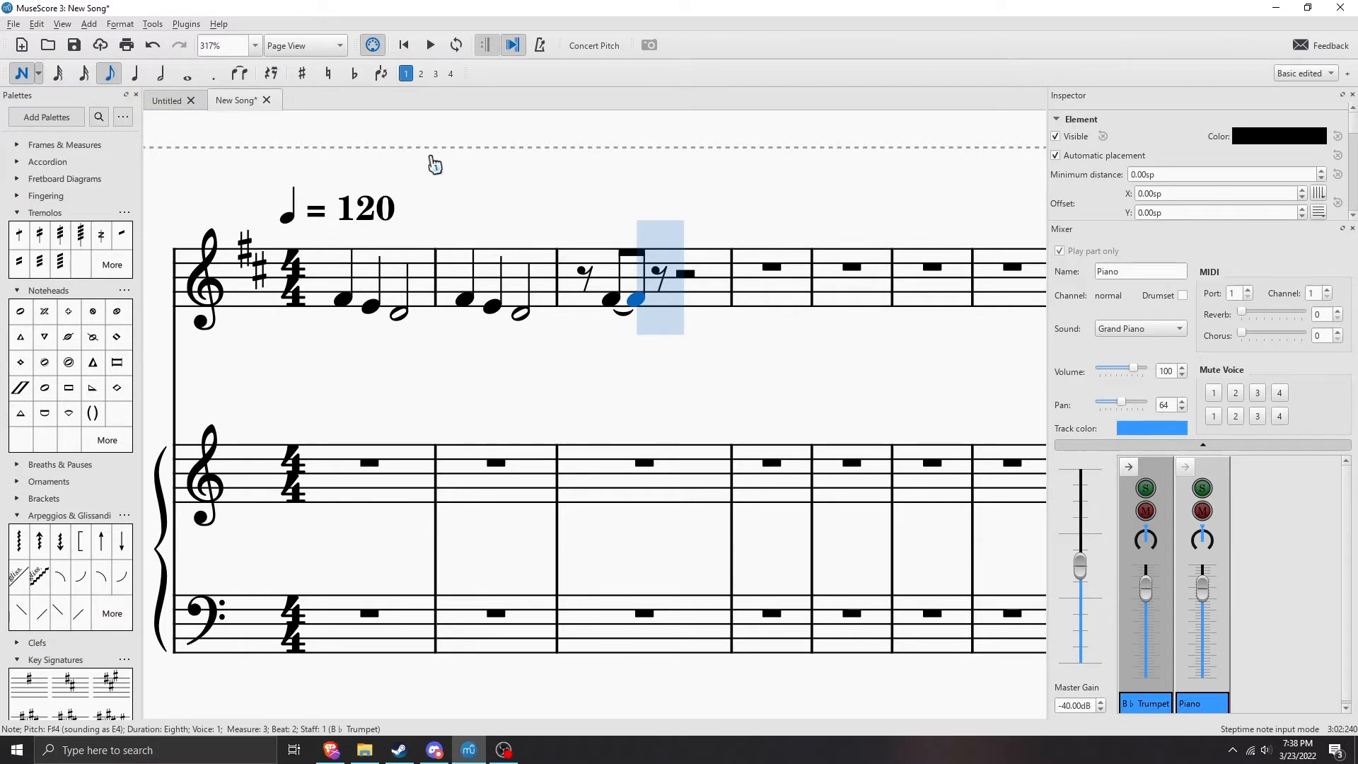
key("Escape")
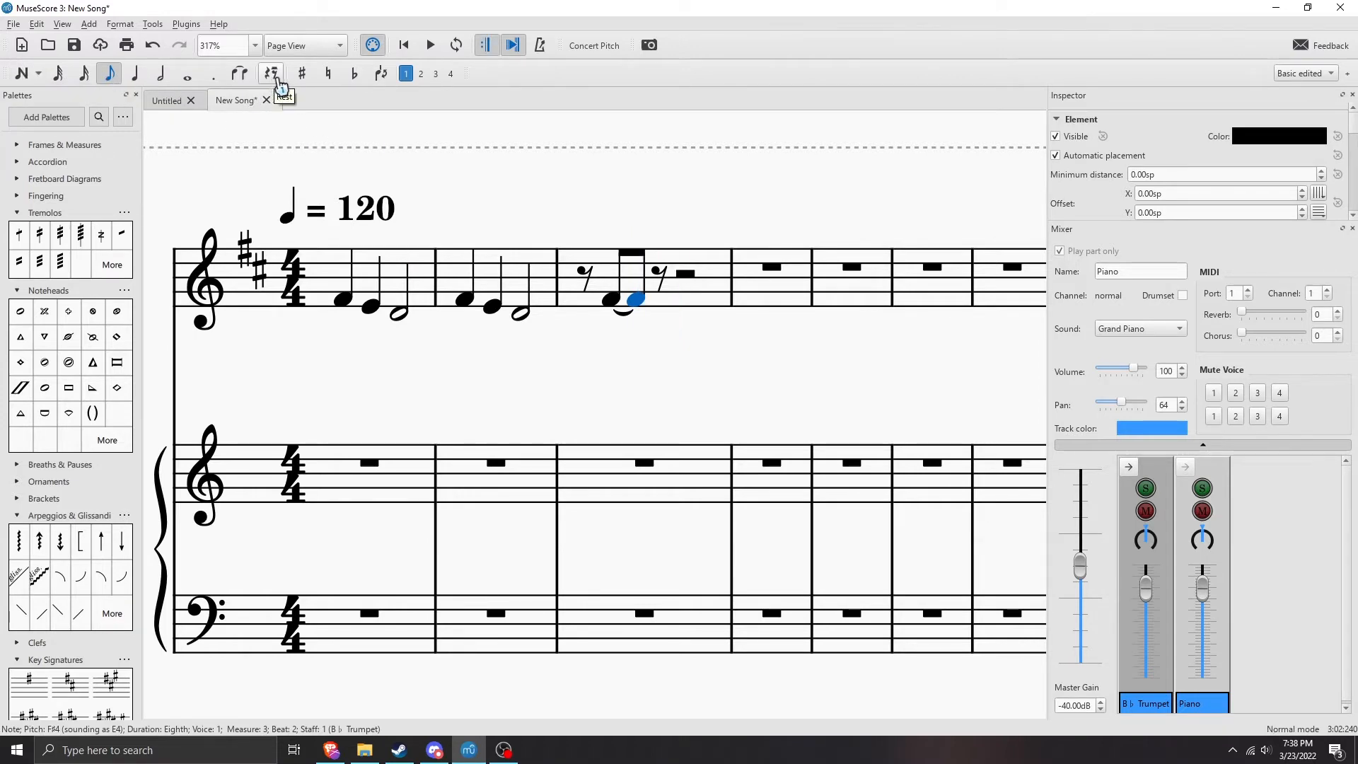
- Try a natural accidental on the second tied note in the trumpet's third measure, and undo it
left_click(329, 75)
key("ctrl+z")
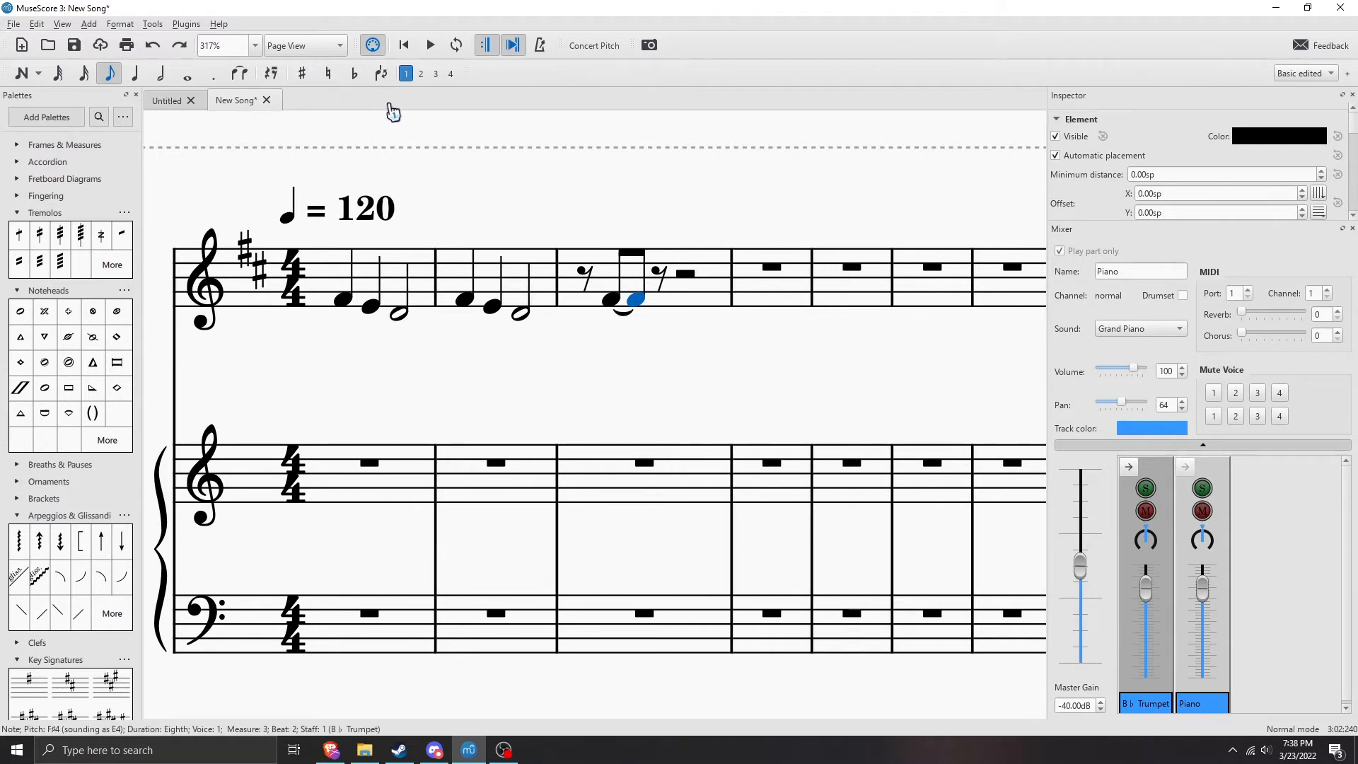
scroll(647, 209, "up", 1)
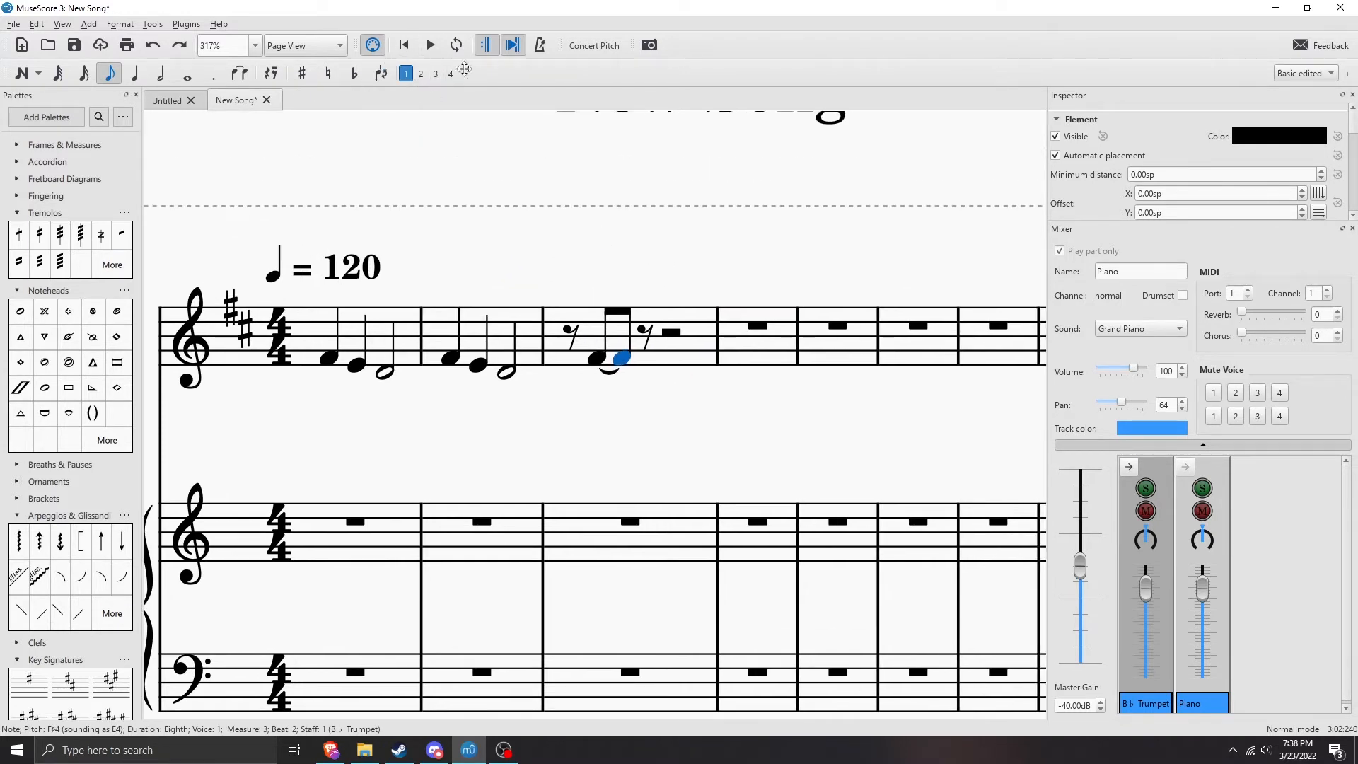
- Add a Drumset from the unpitched percussion instruments to the score
left_click_drag(573, 221, 642, 279)
key("i")
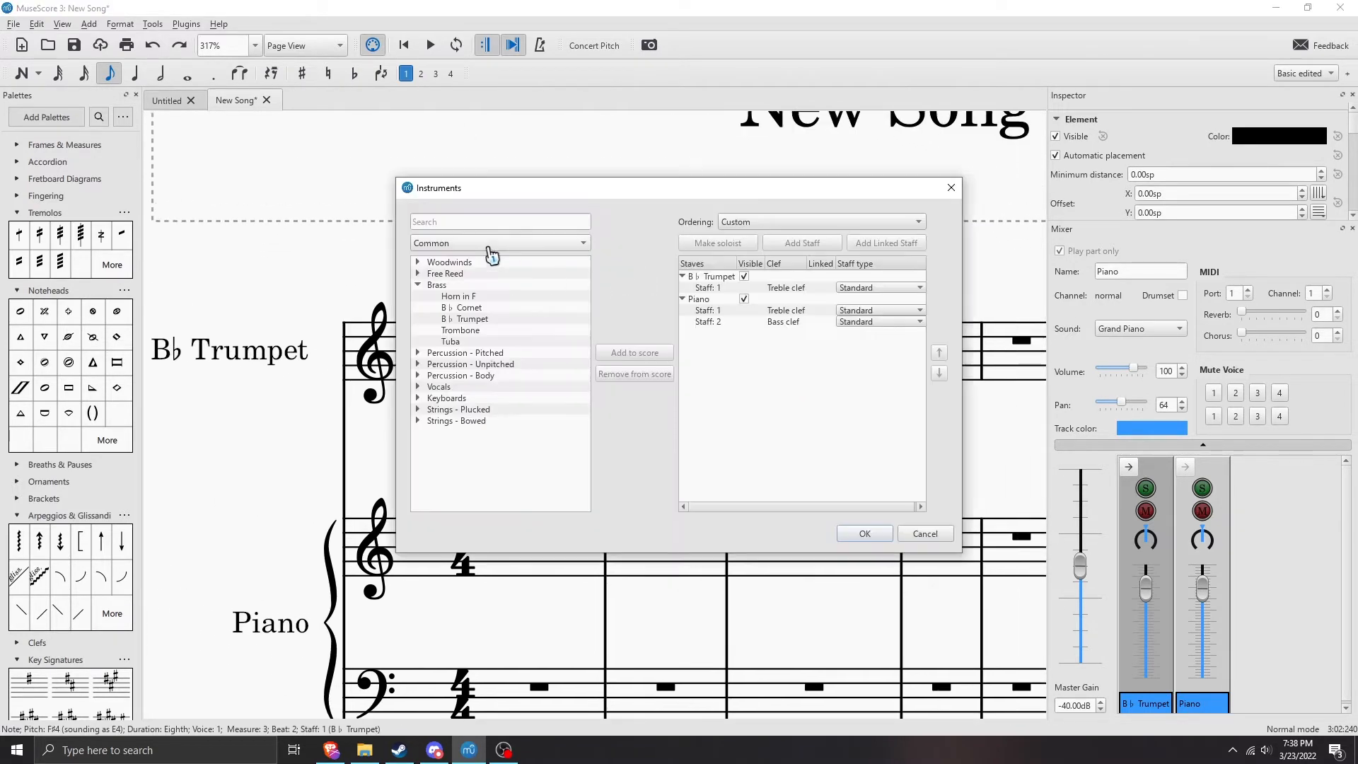
type("dru")
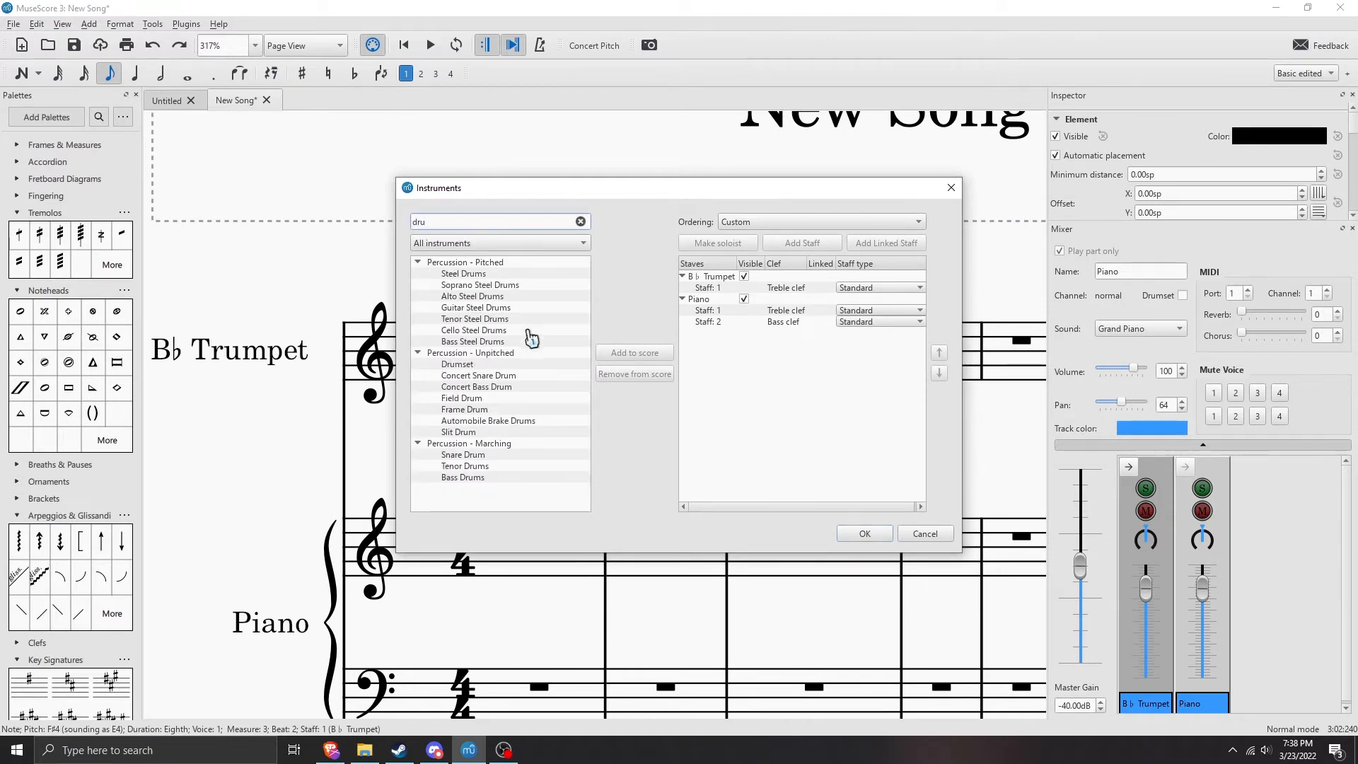
left_click(495, 364)
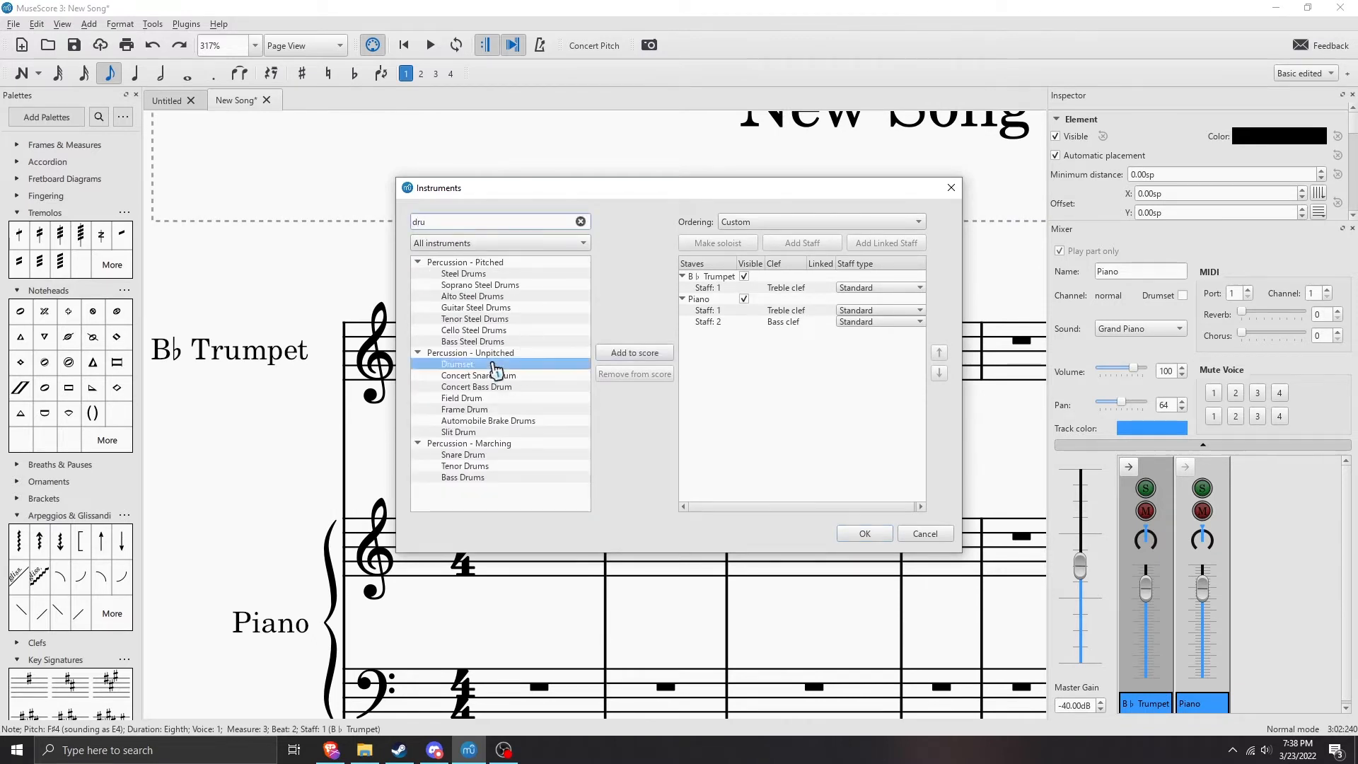
left_click(641, 353)
left_click(879, 539)
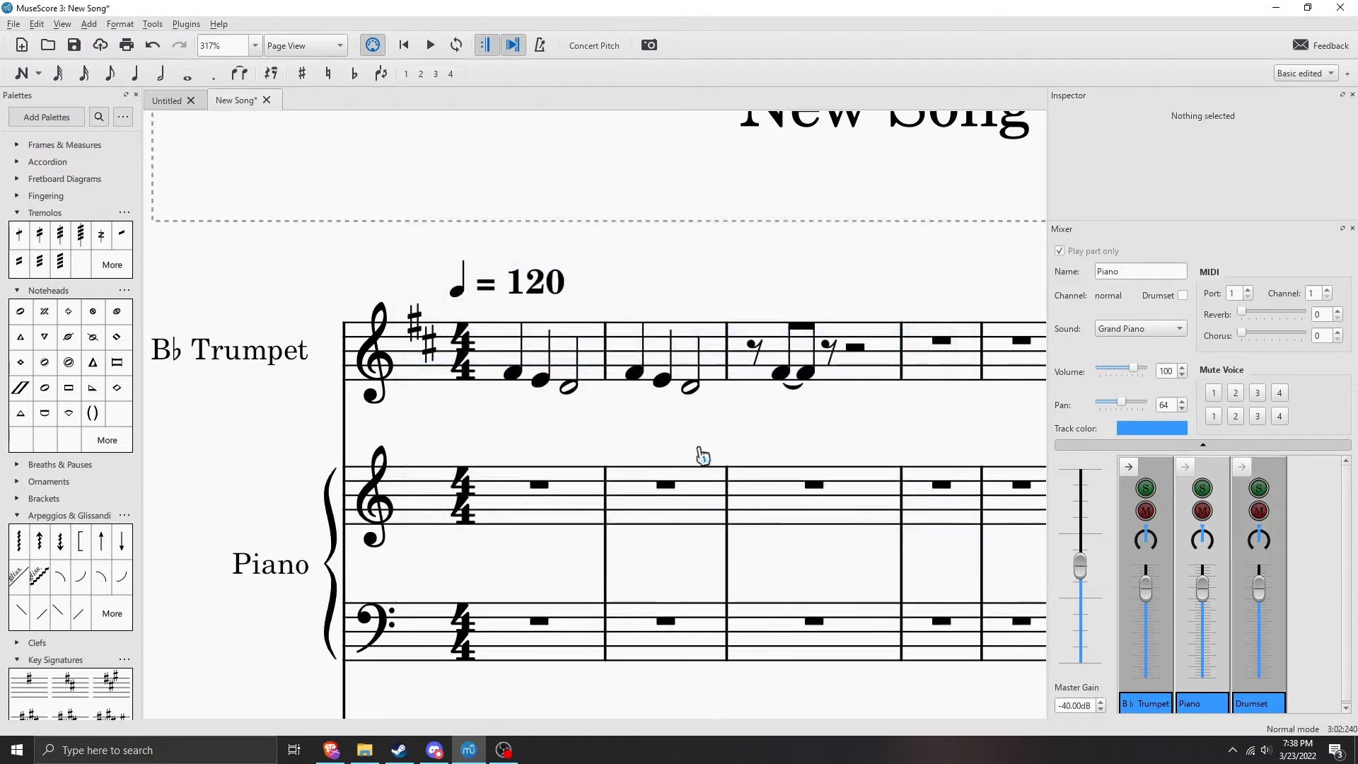
- Enter a Bass Drum 1 quarter note on beat 1 of the drumset's first measure in voice 2
scroll(693, 449, "down", 5)
left_click(558, 340)
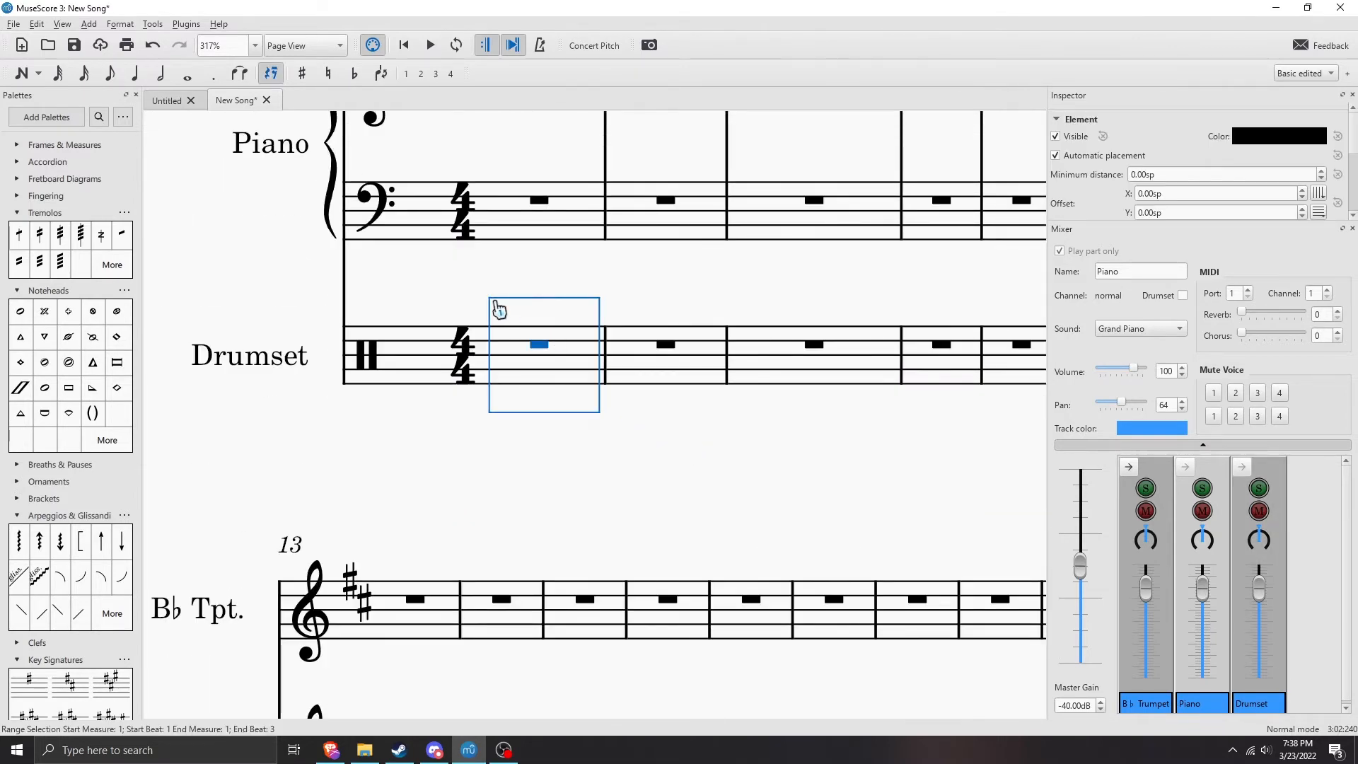
key("n")
scroll(499, 310, "up", 4)
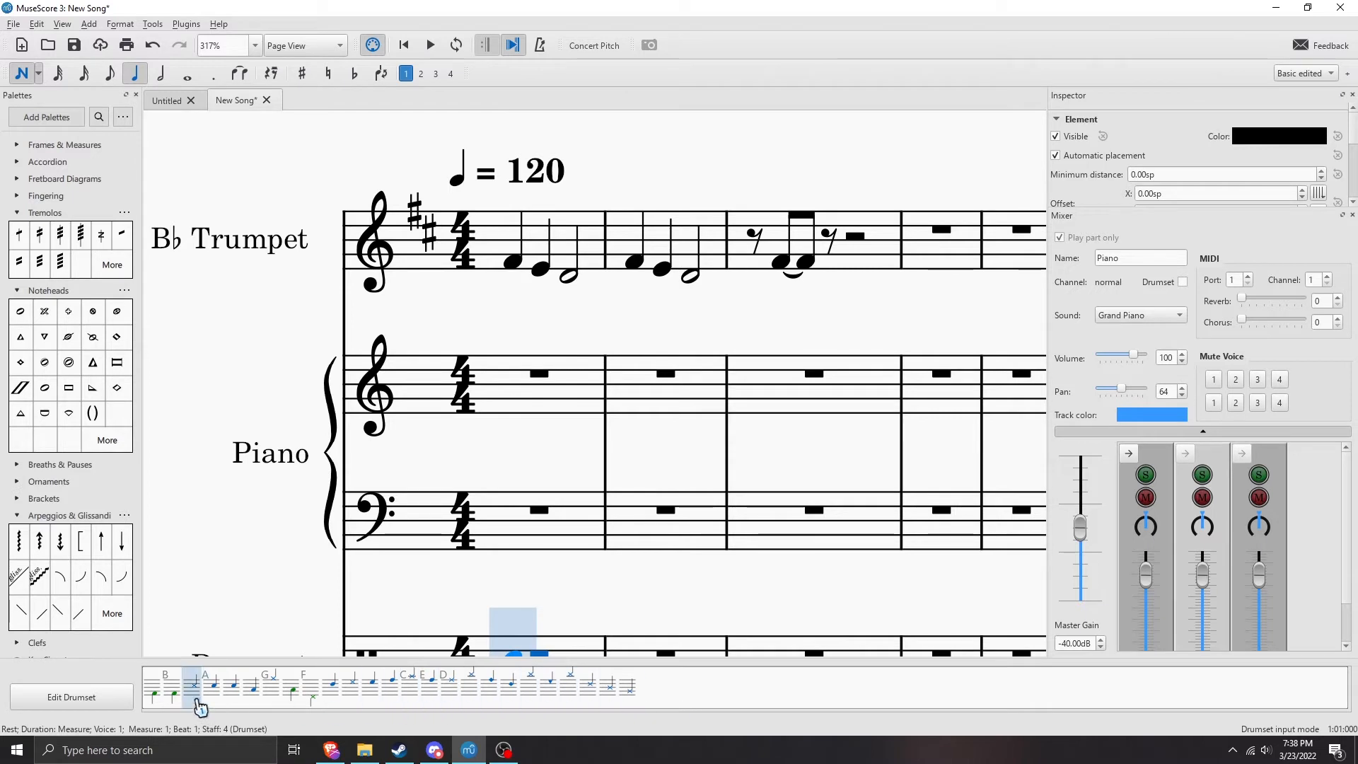
left_click(171, 690)
scroll(760, 548, "down", 2)
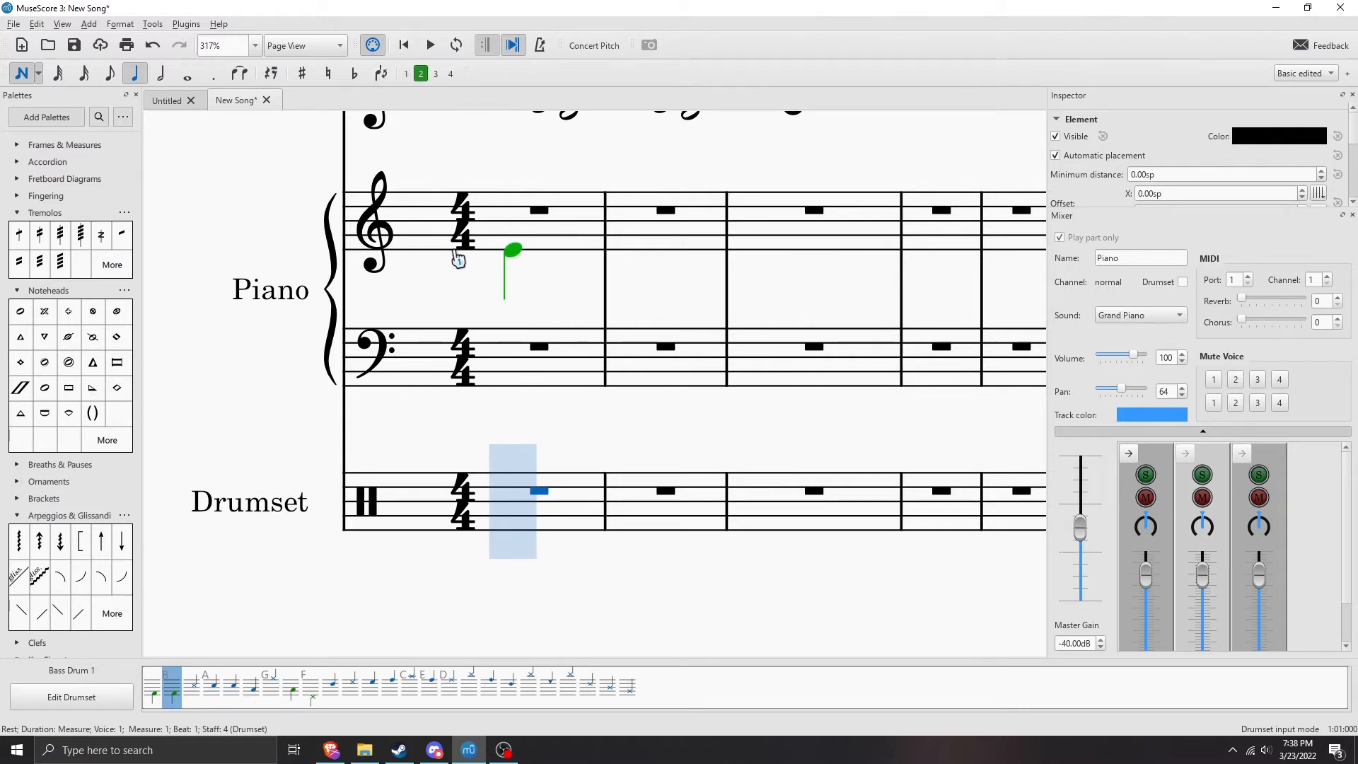
left_click(522, 532)
- Try entering an Acoustic Snare quarter note on beat 2 of the drumset's first measure in voice 2, and undo it
left_click(212, 683)
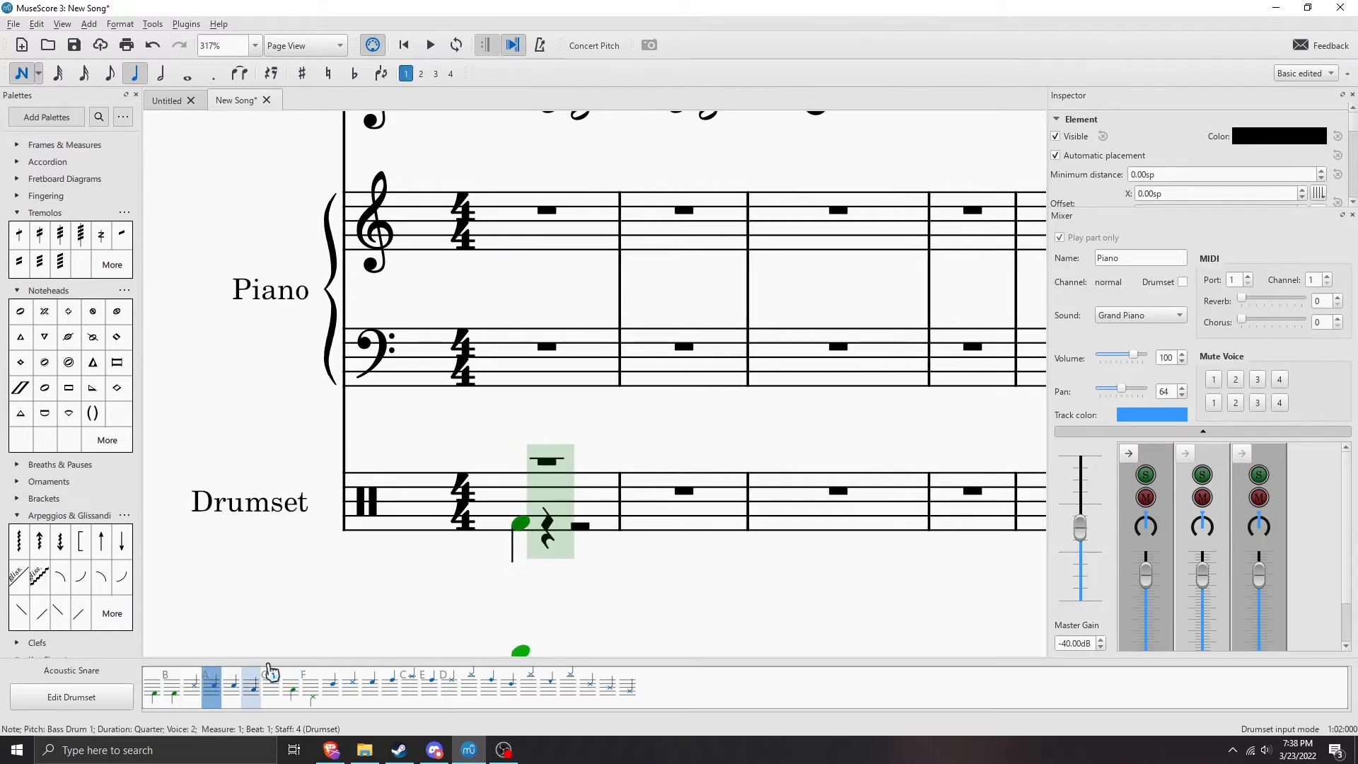
left_click(565, 499)
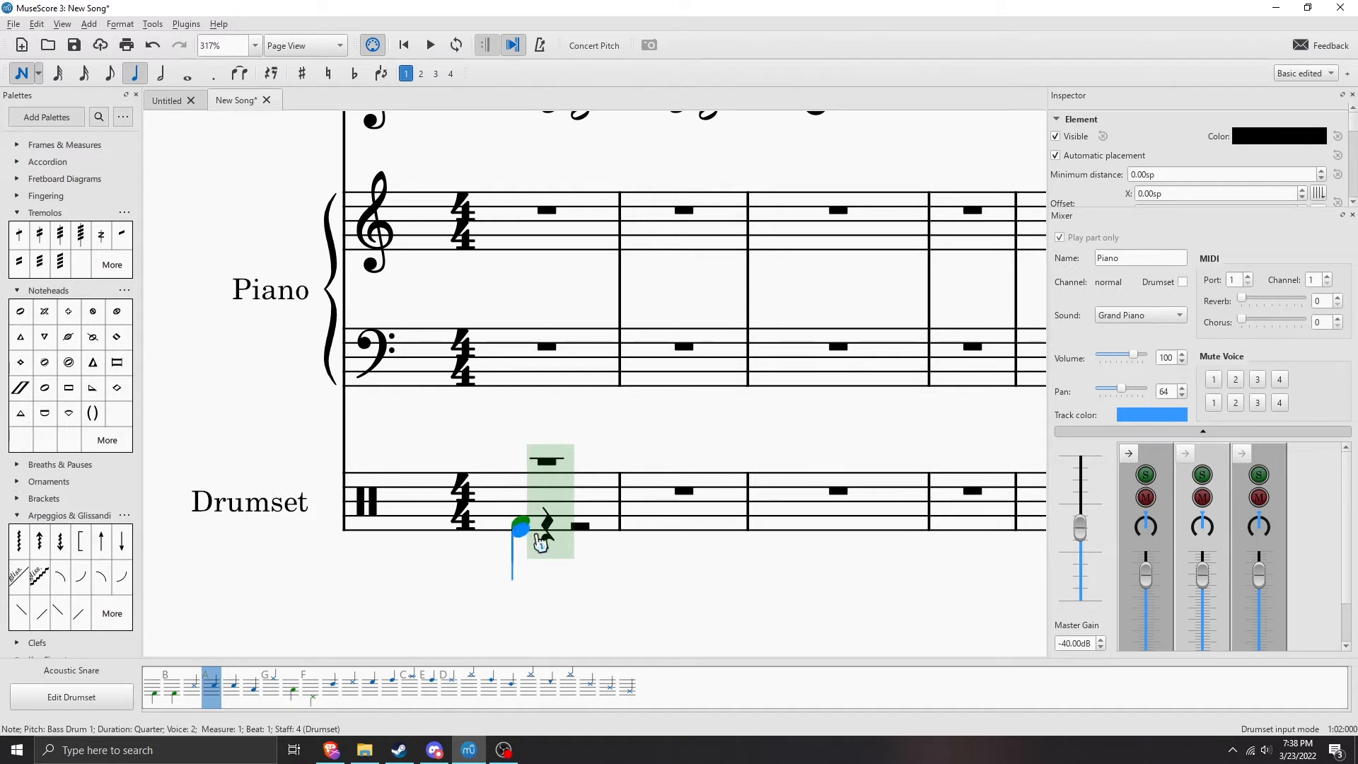
key("Escape")
key("n")
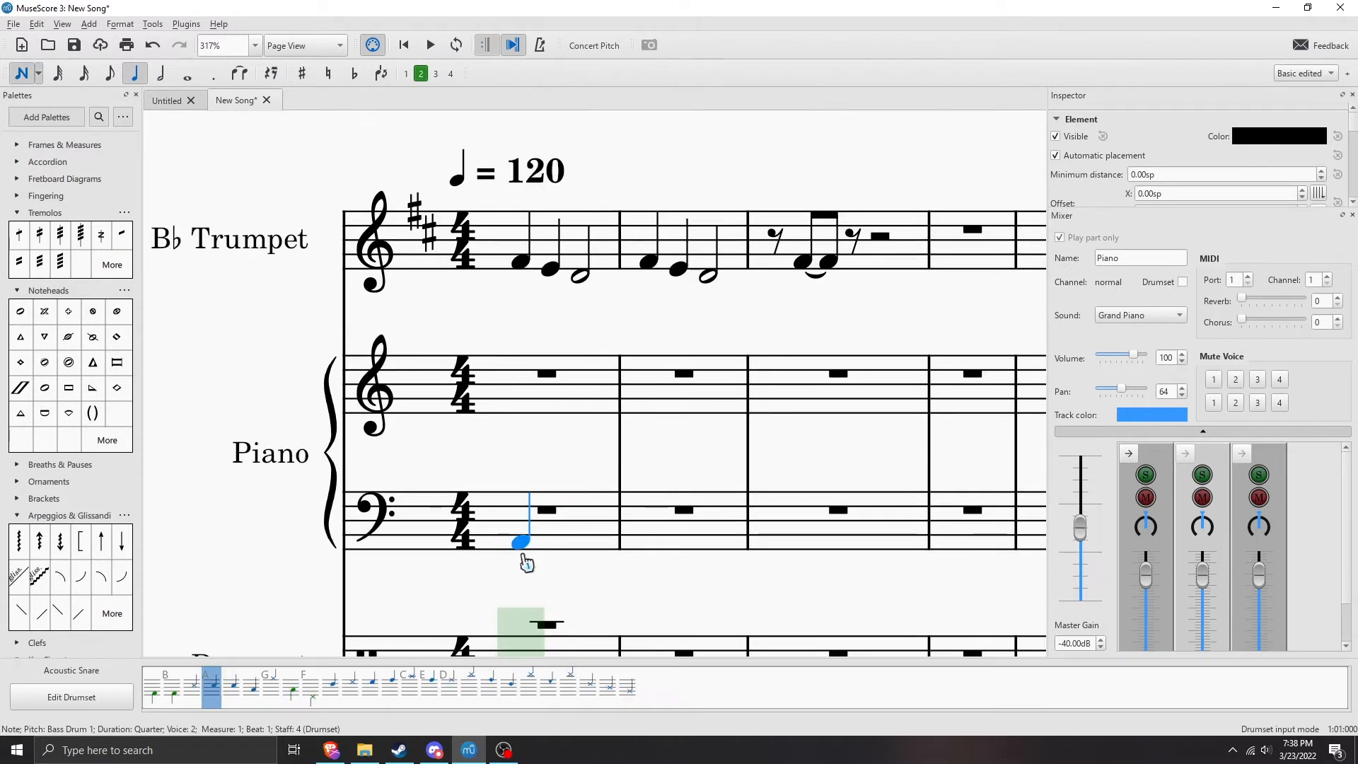
left_click(539, 548)
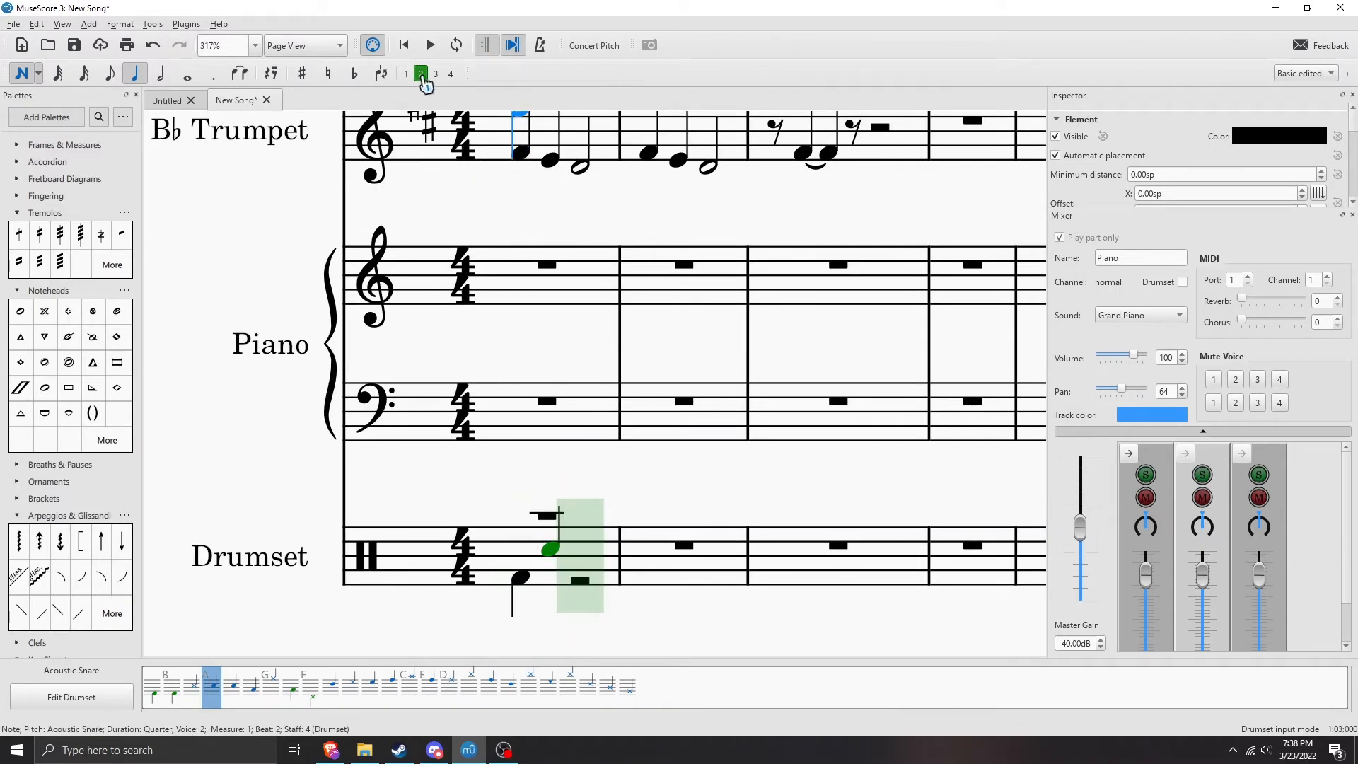
key("ctrl+z")
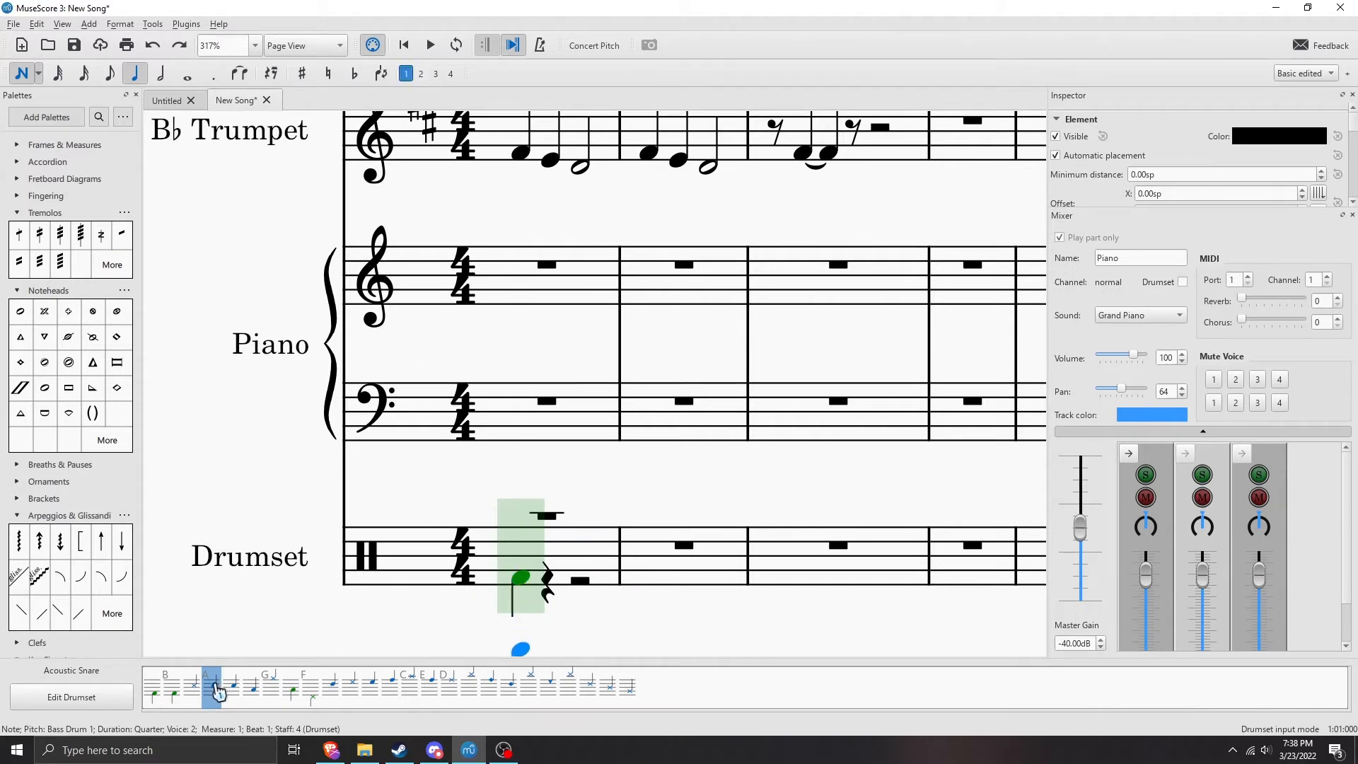
- Enter an Acoustic Snare quarter note in voice 1 above the bass drum note on beat 1 of the drumset's first measure
left_click(556, 542)
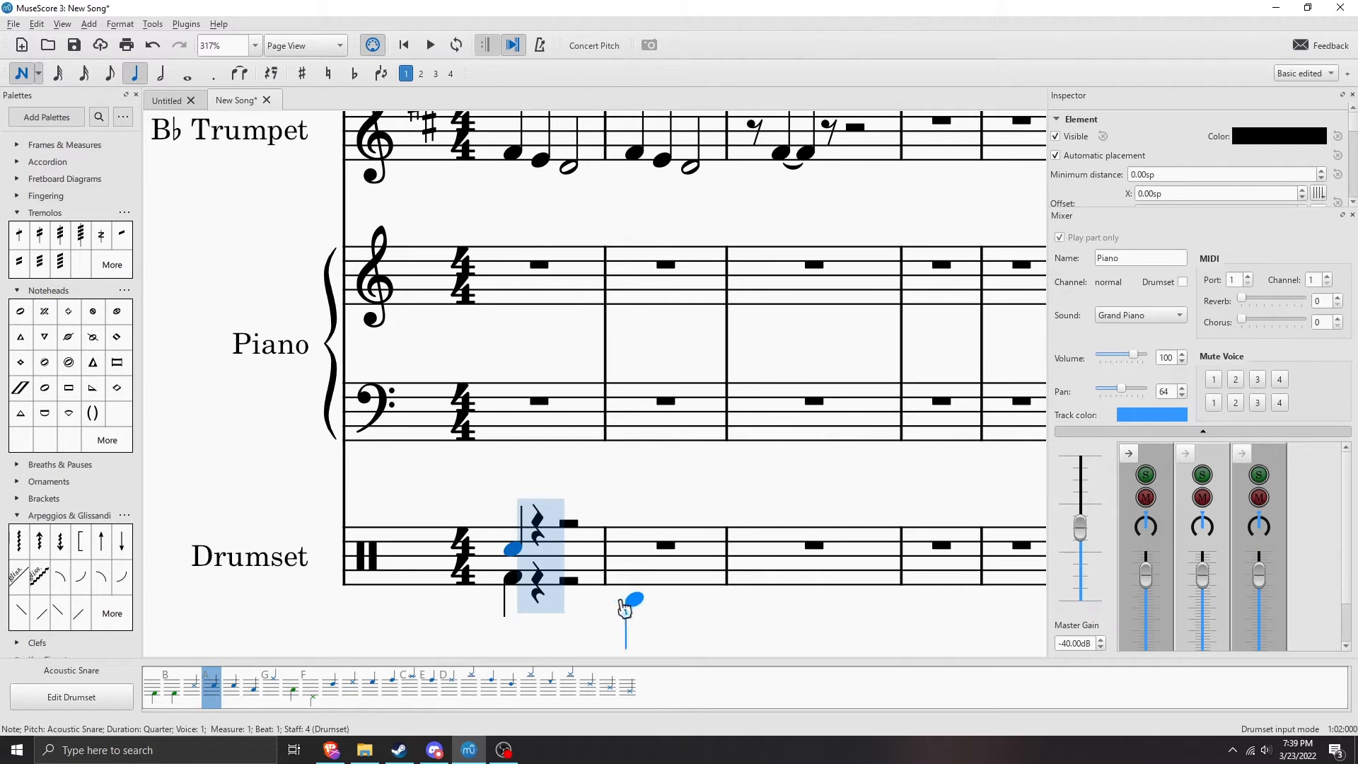
key("Escape")
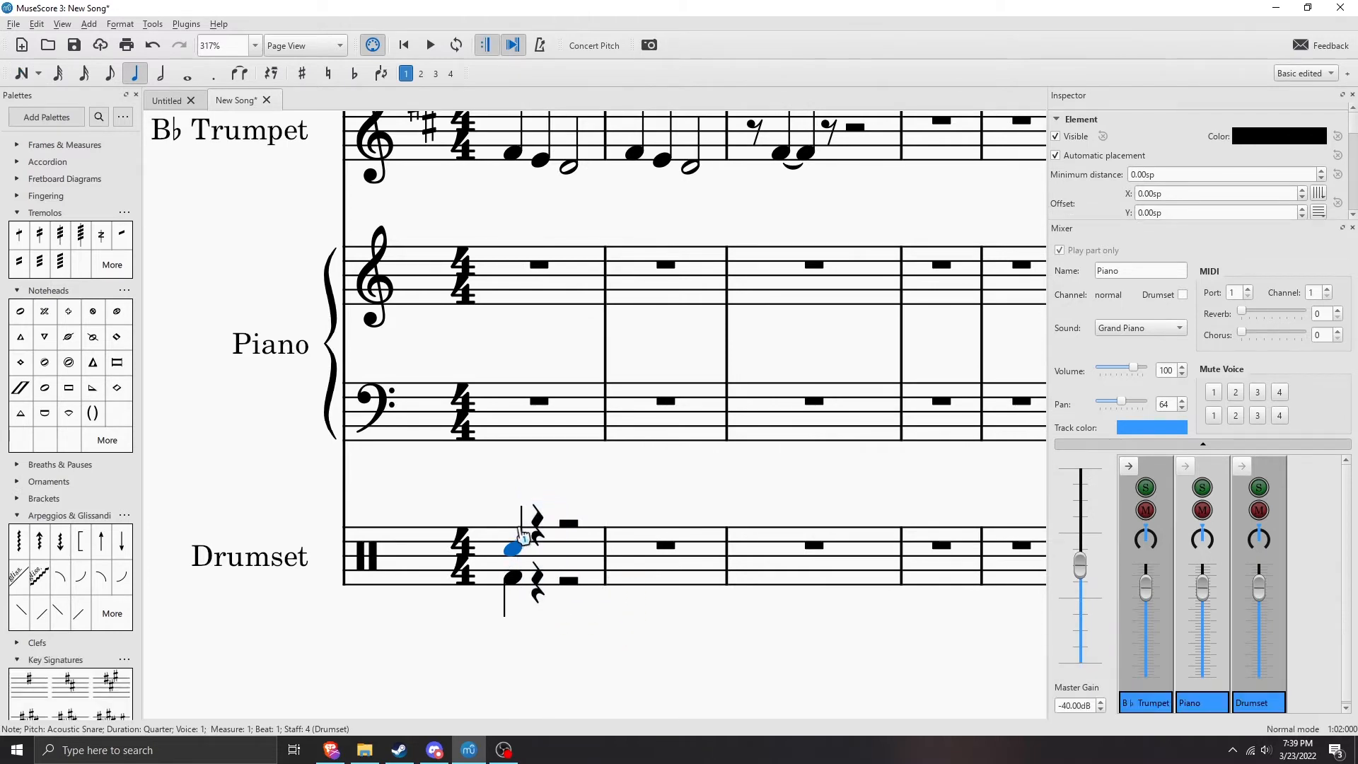
scroll(527, 571, "up", 4)
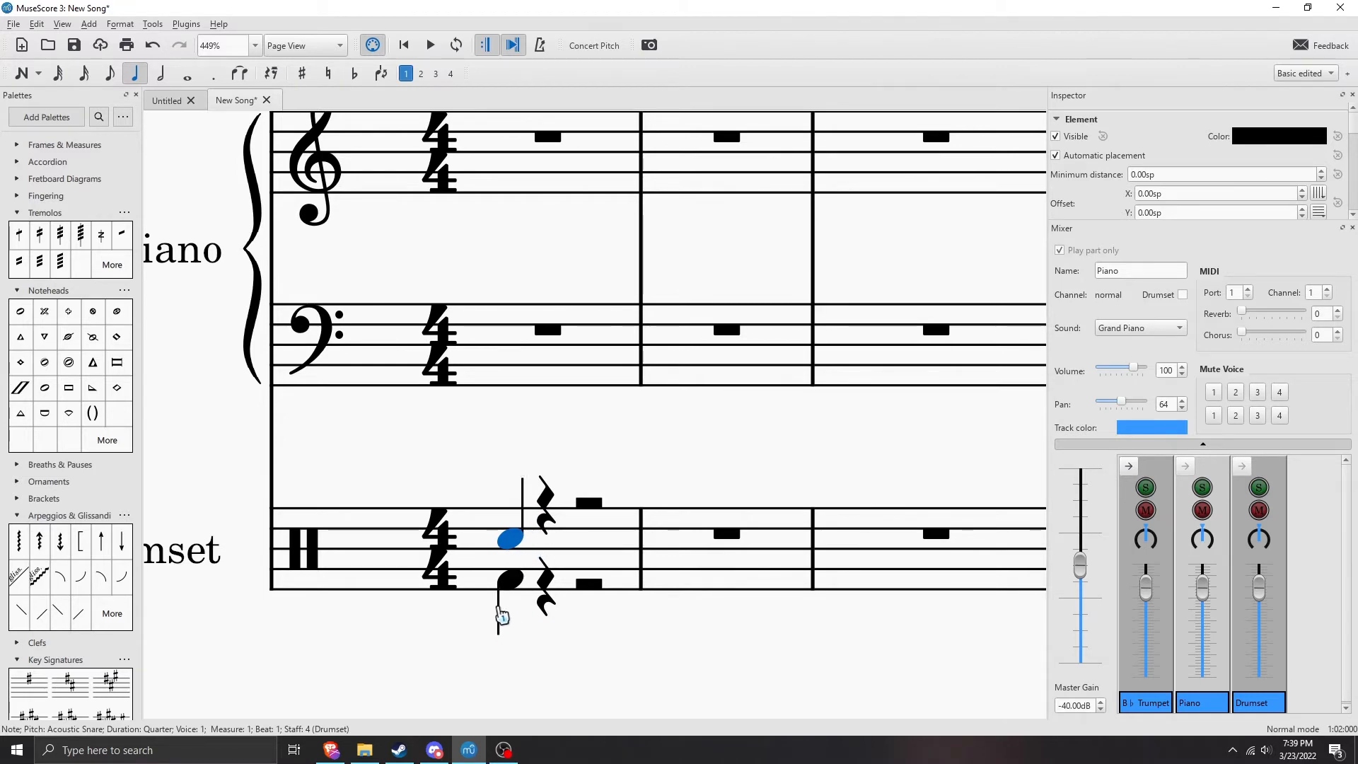
scroll(708, 566, "up", 3)
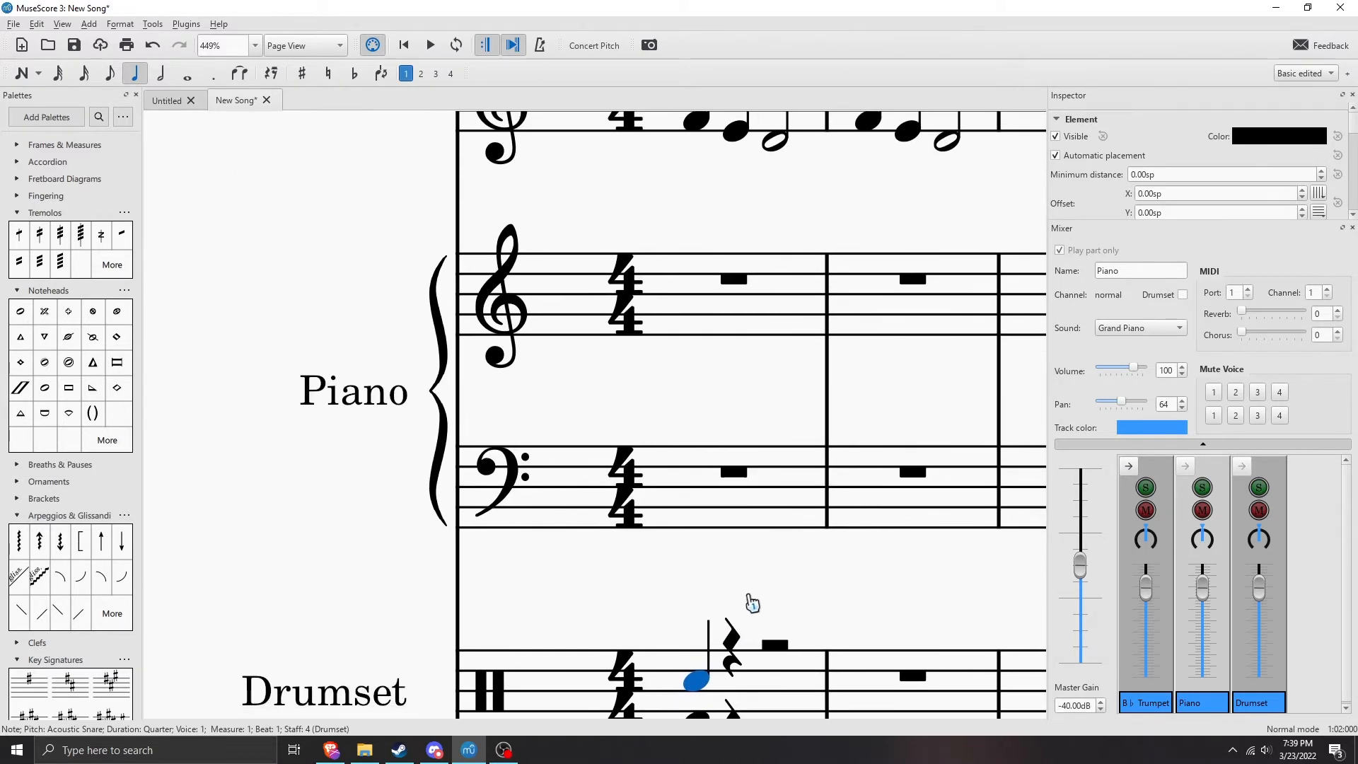
- Select the trumpet's first note and look through the available notation elements, from tremolos to tempo marks, dynamics, repeats and jumps
scroll(750, 601, "up", 3)
left_click_drag(674, 366, 349, 548)
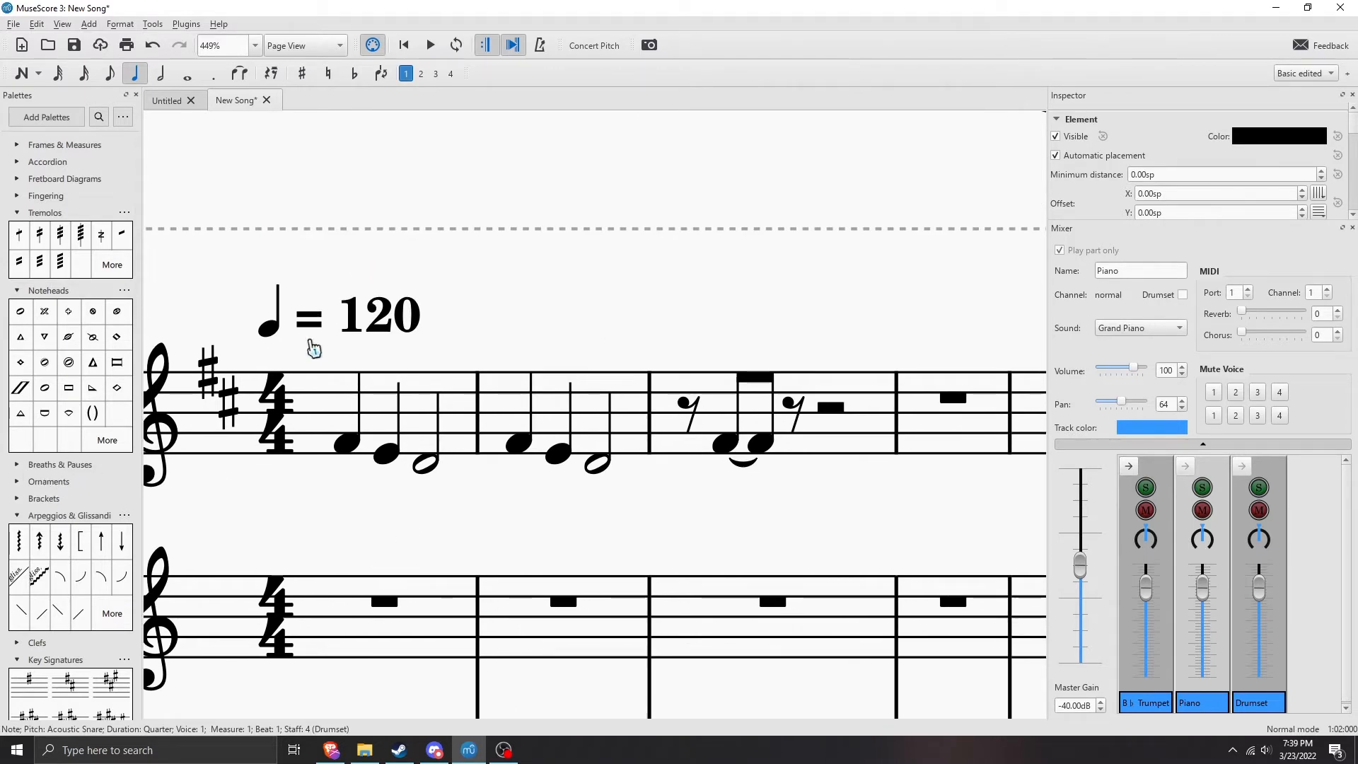
left_click(346, 442)
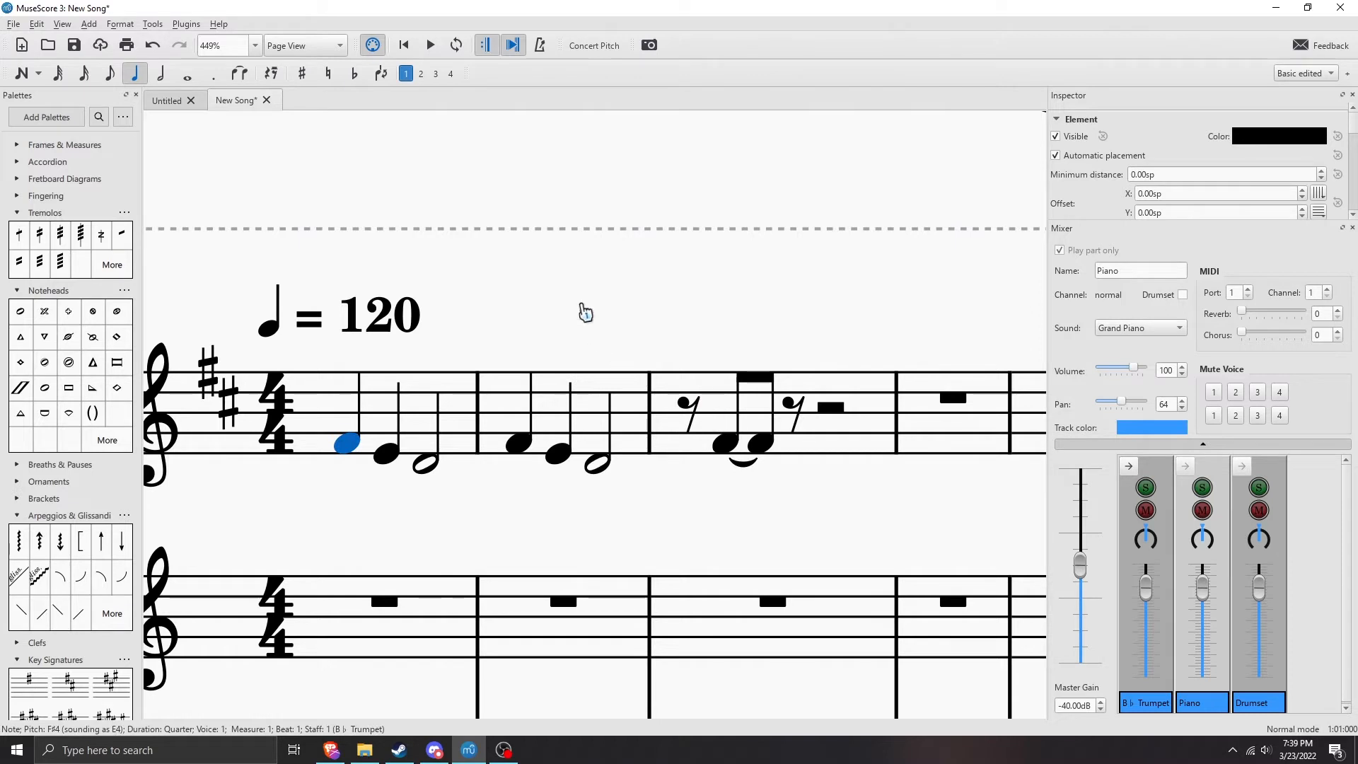
left_click_drag(575, 290, 587, 300)
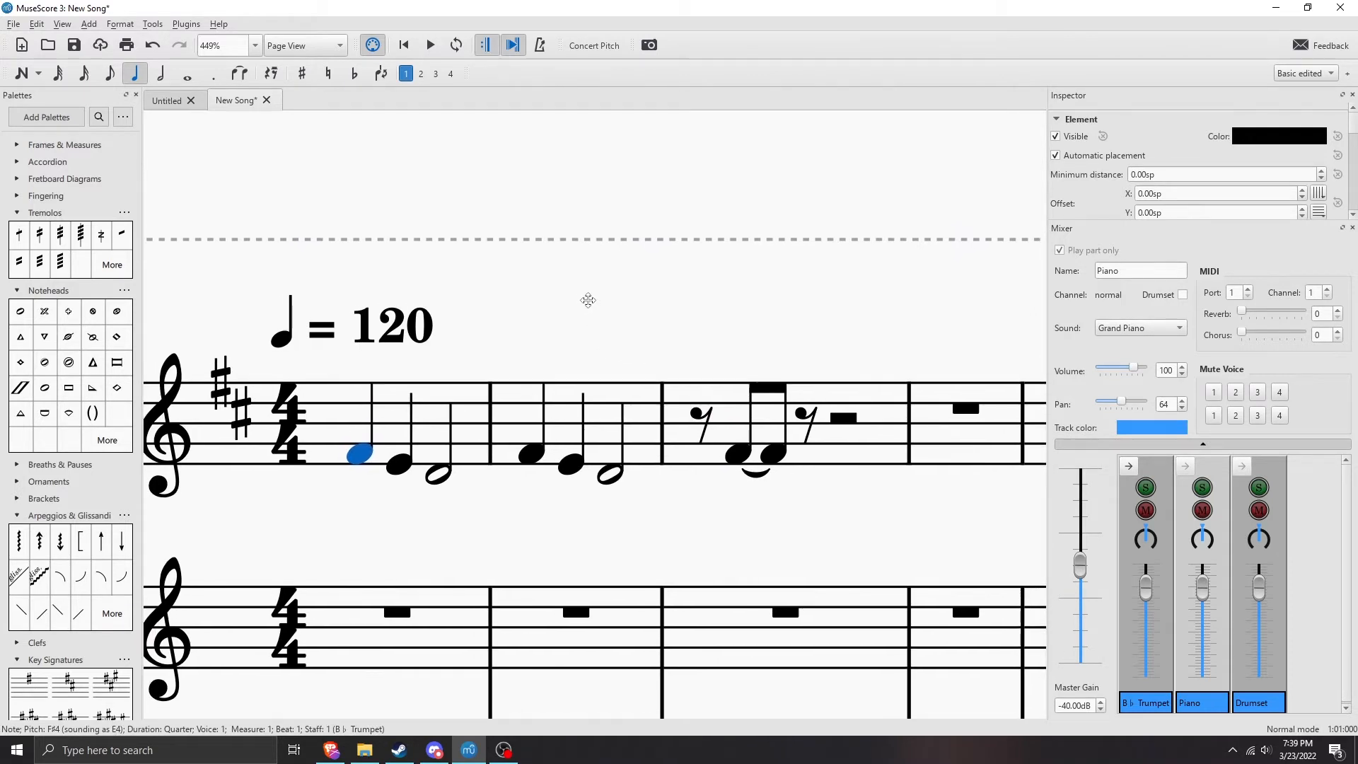
scroll(41, 290, "down", 12)
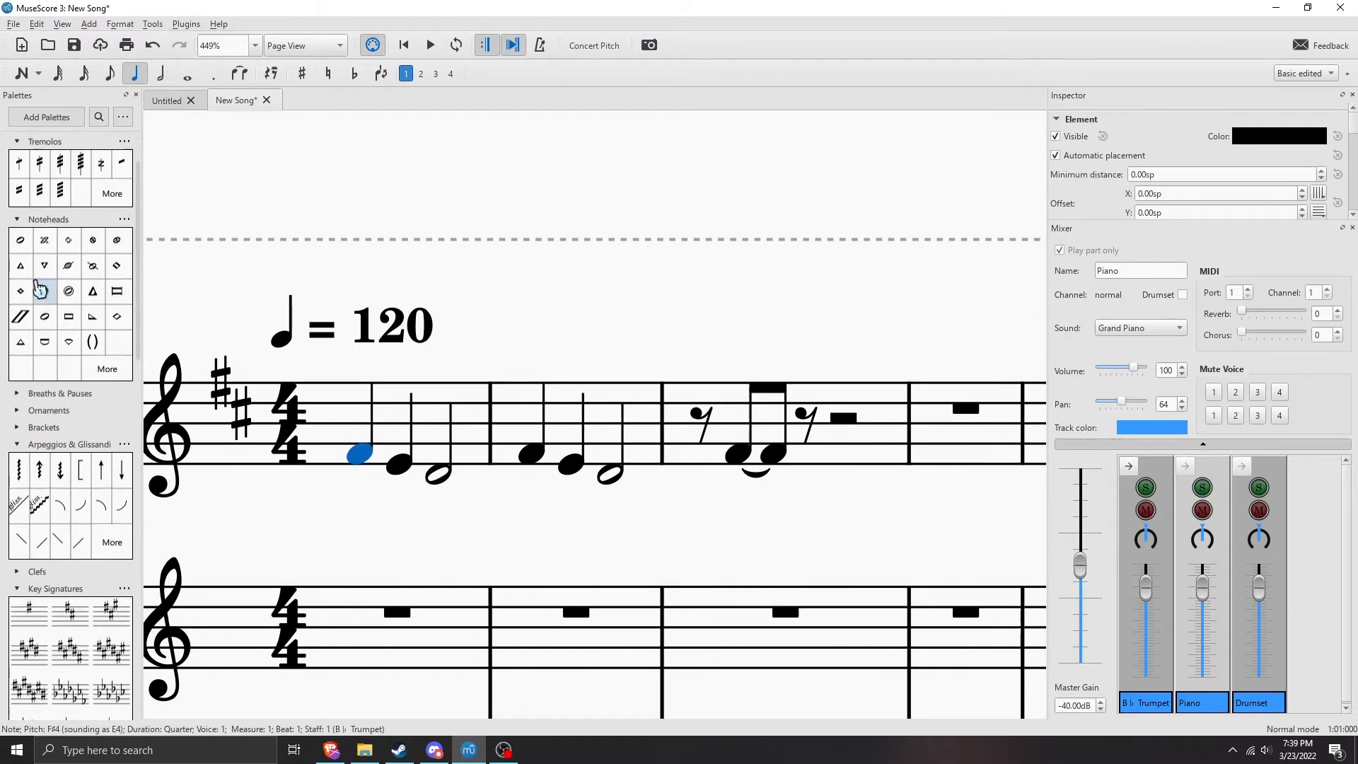
scroll(40, 290, "down", 10)
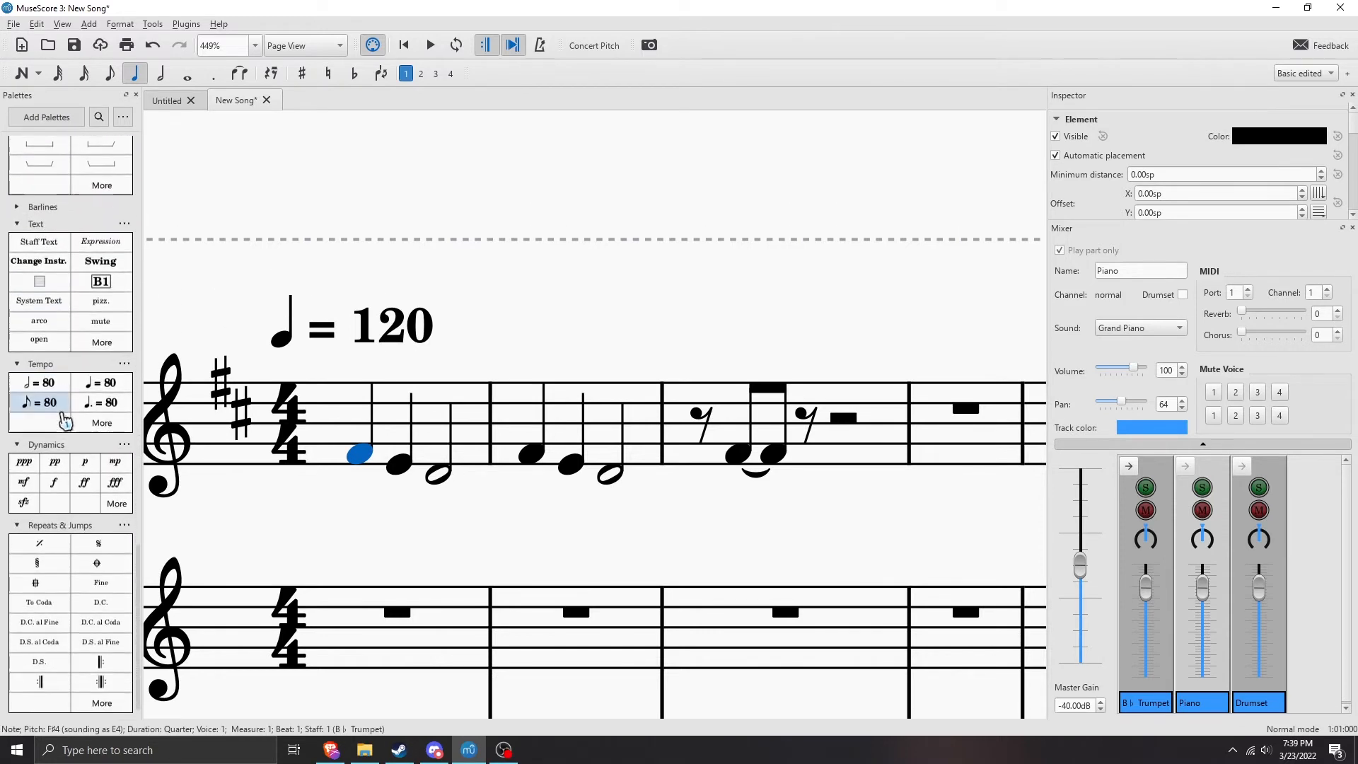
scroll(63, 421, "up", 6)
scroll(63, 421, "up", 15)
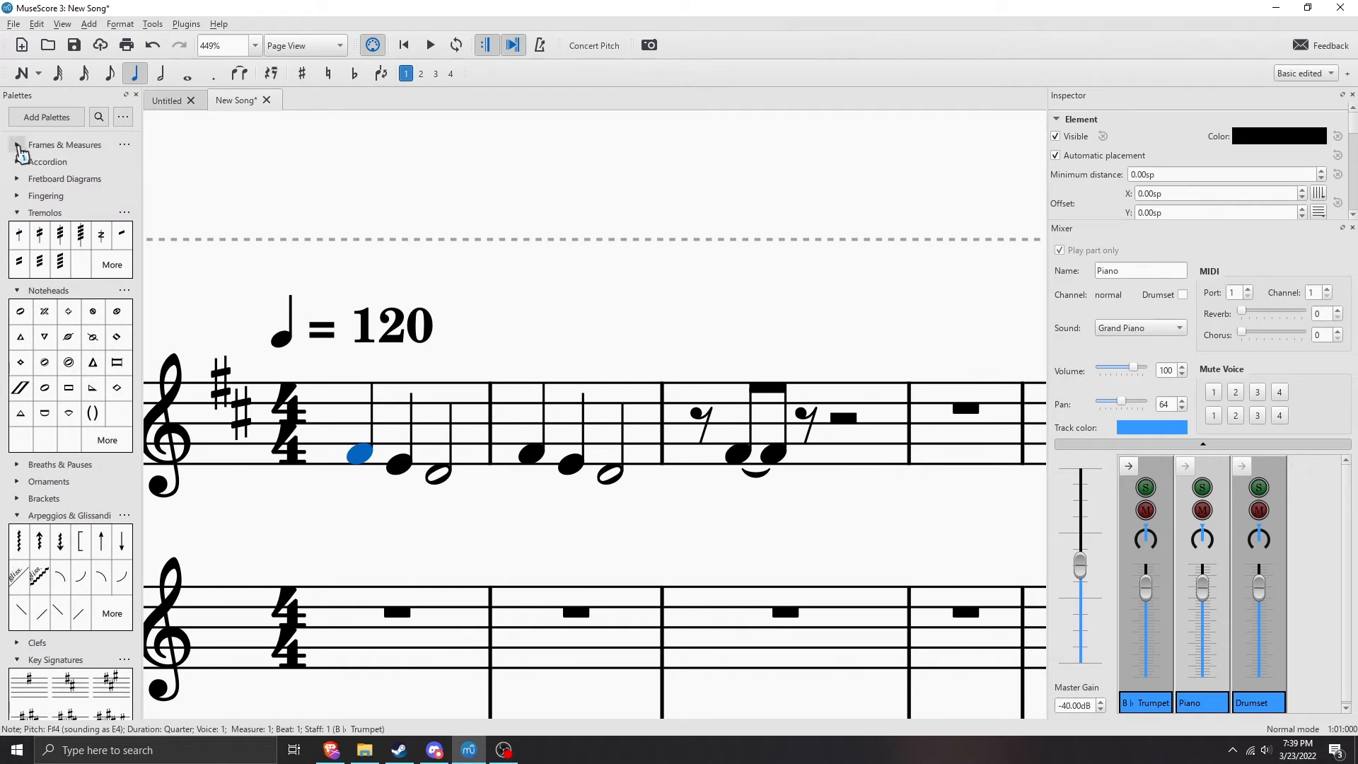
- Examine the available frame and measure elements, accordion symbols, fretboard diagrams and fingering marks
left_click(18, 147)
left_click(18, 162)
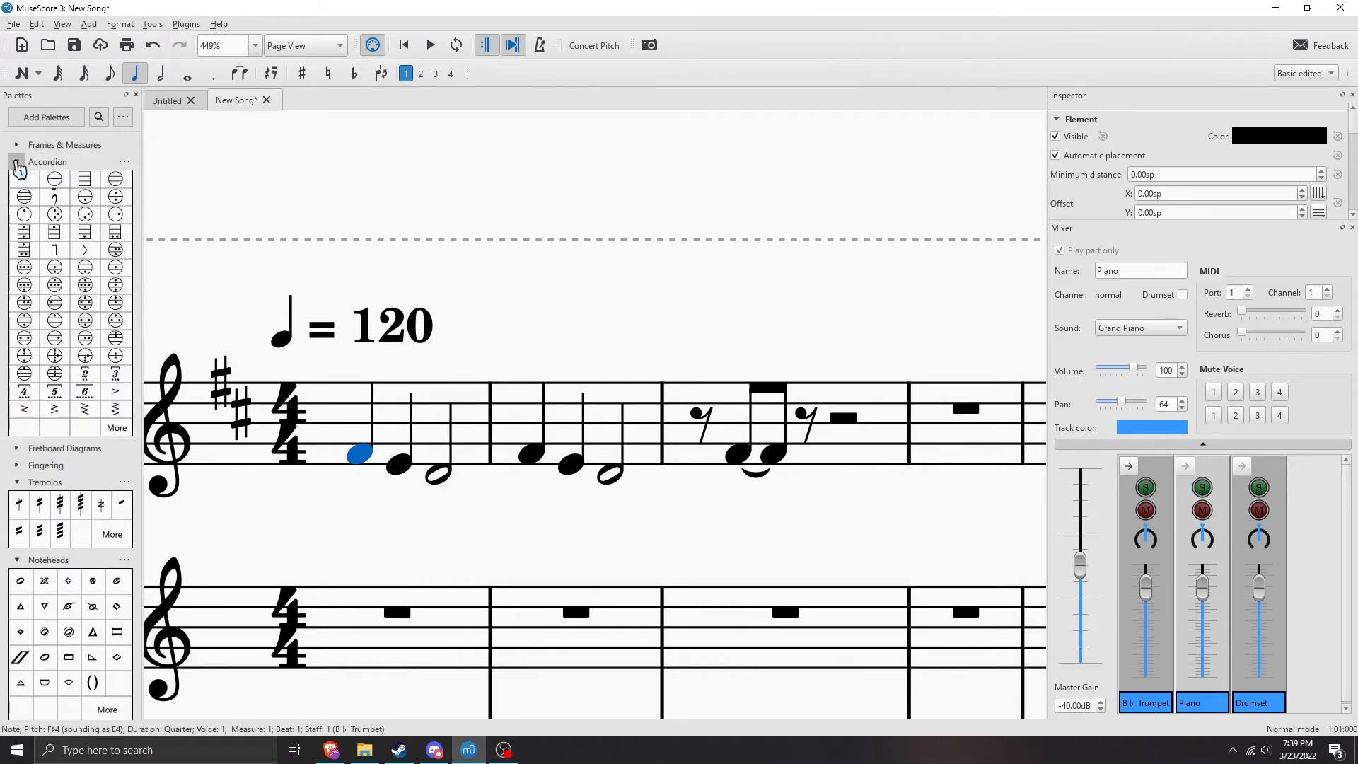
left_click(17, 162)
left_click(18, 163)
left_click(17, 164)
left_click(17, 179)
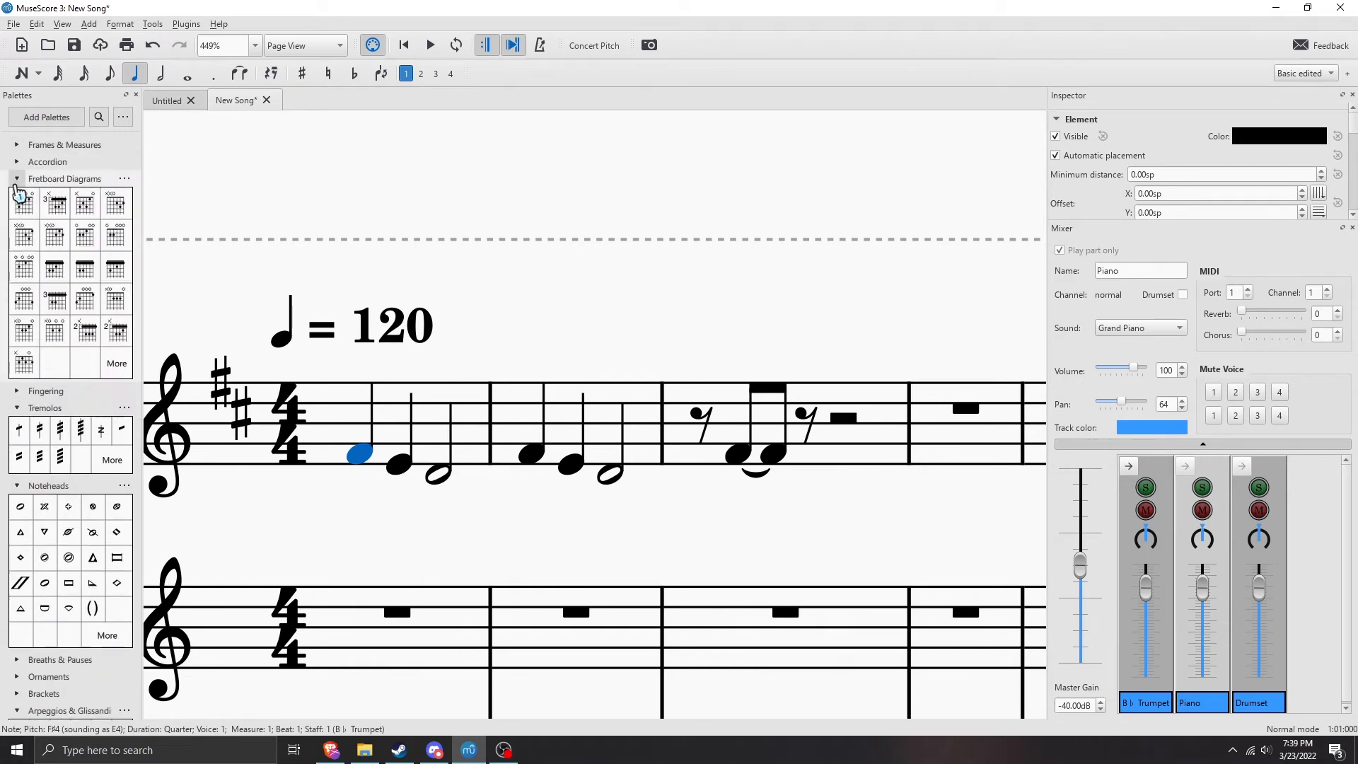
left_click(18, 180)
left_click(17, 198)
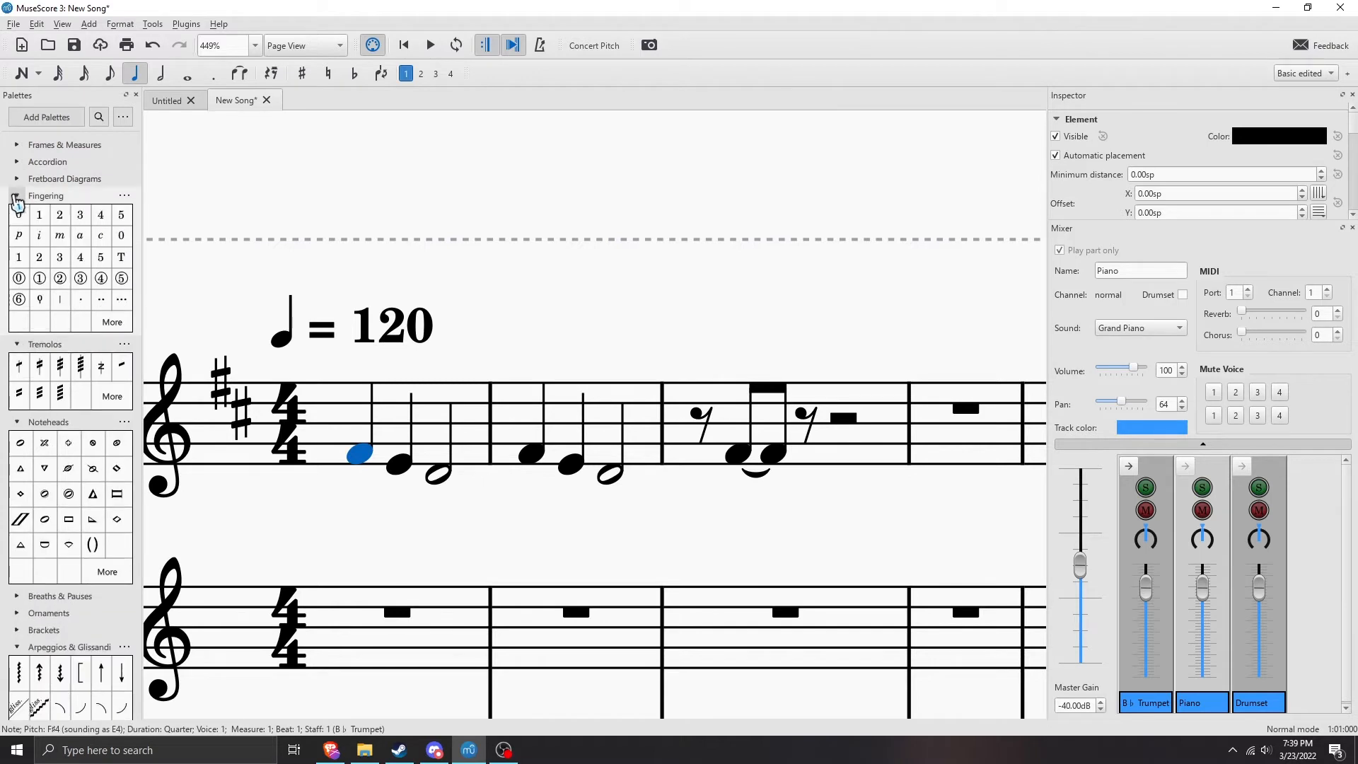
left_click(17, 198)
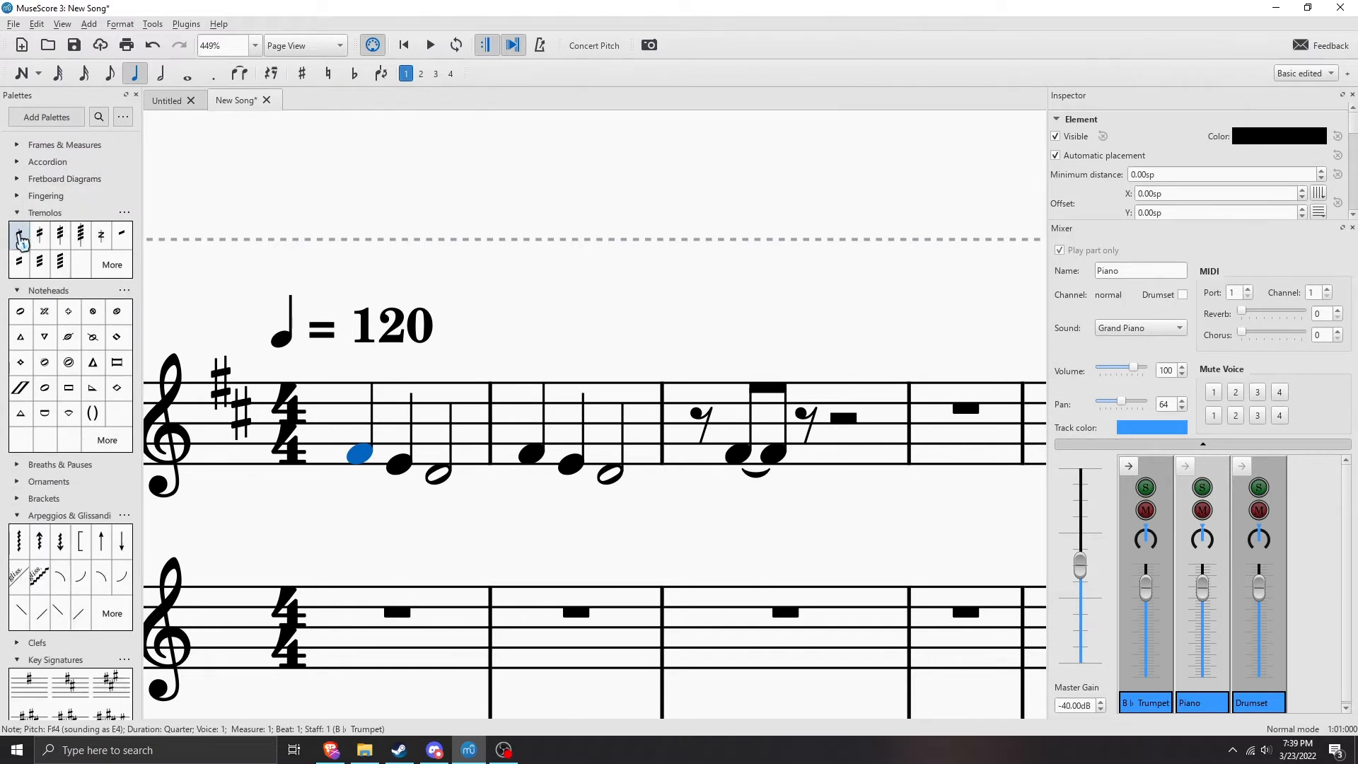
- Examine the available breaths and pauses, ornaments, brackets, arpeggios and clefs
scroll(80, 361, "down", 3)
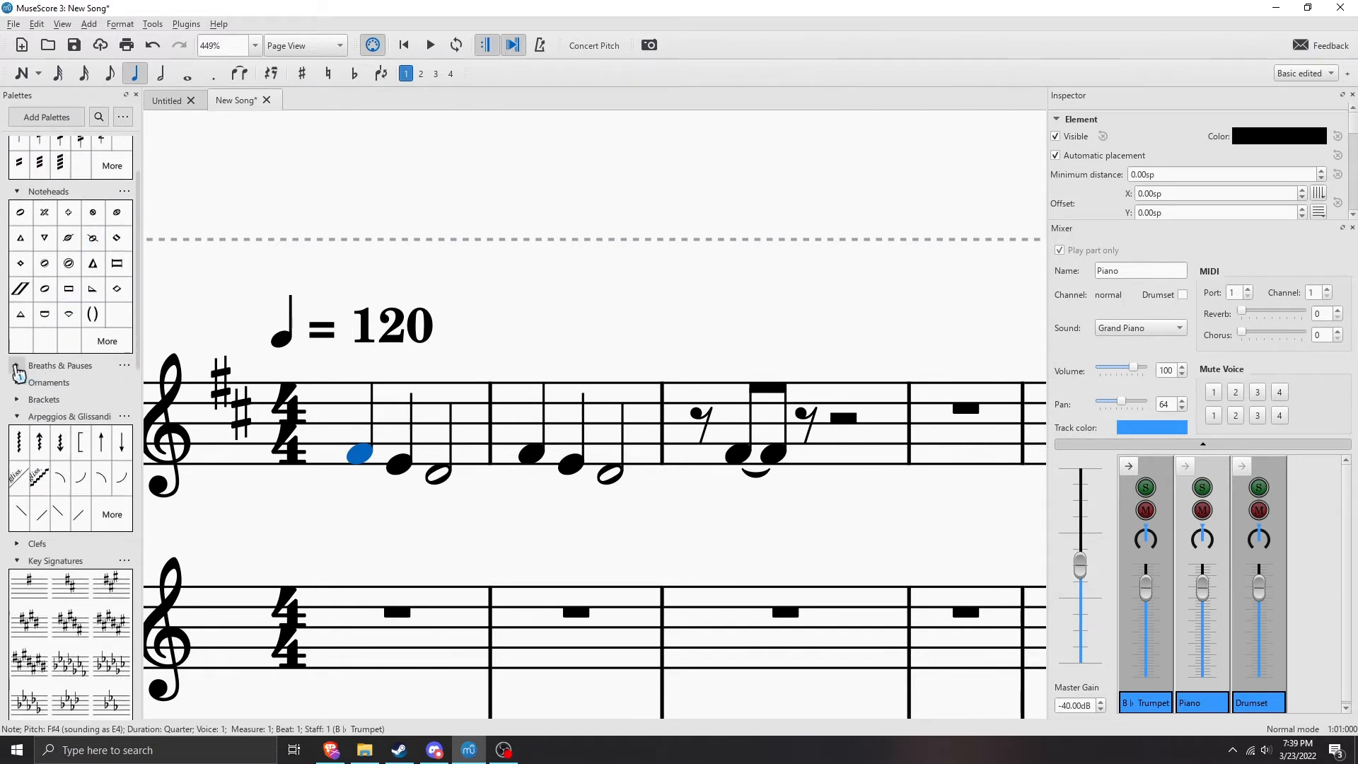
left_click(17, 366)
scroll(18, 371, "down", 1)
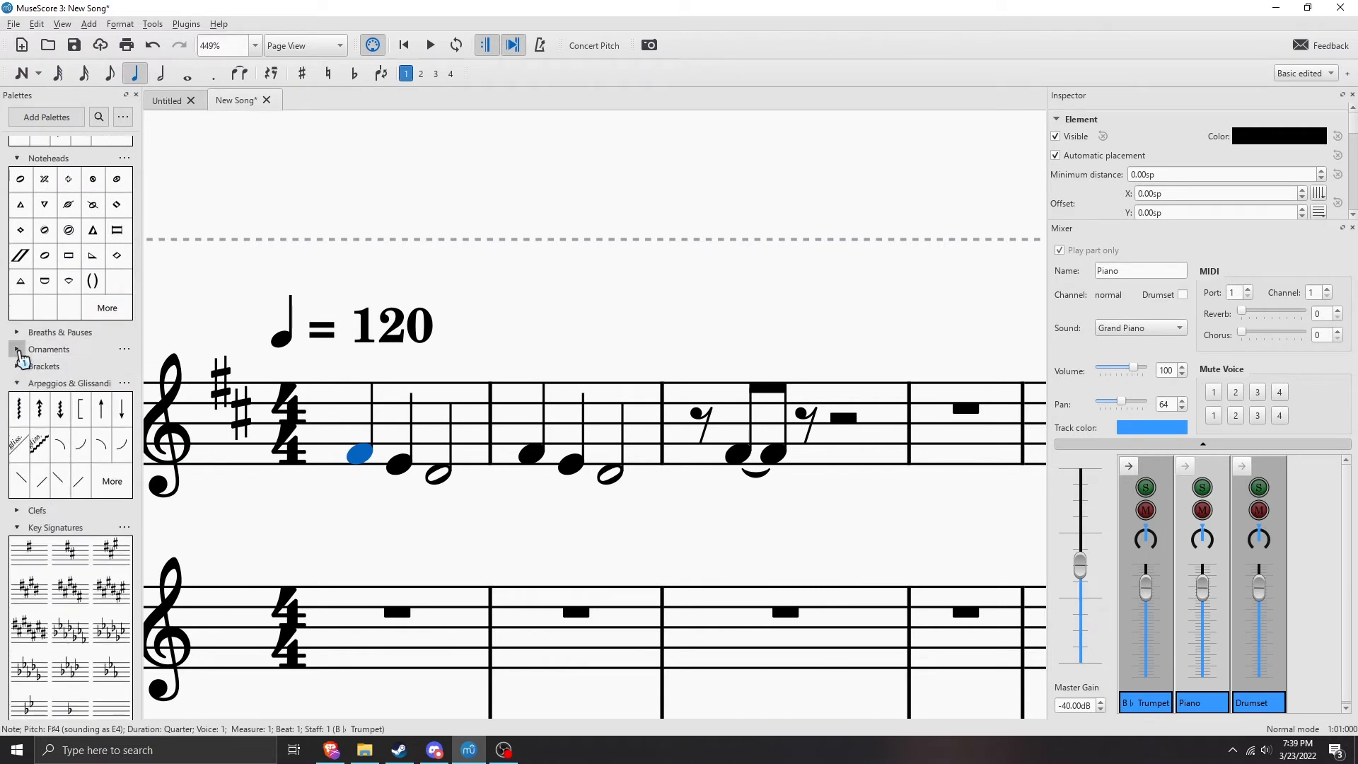
left_click(17, 351)
left_click(17, 351)
left_click(18, 368)
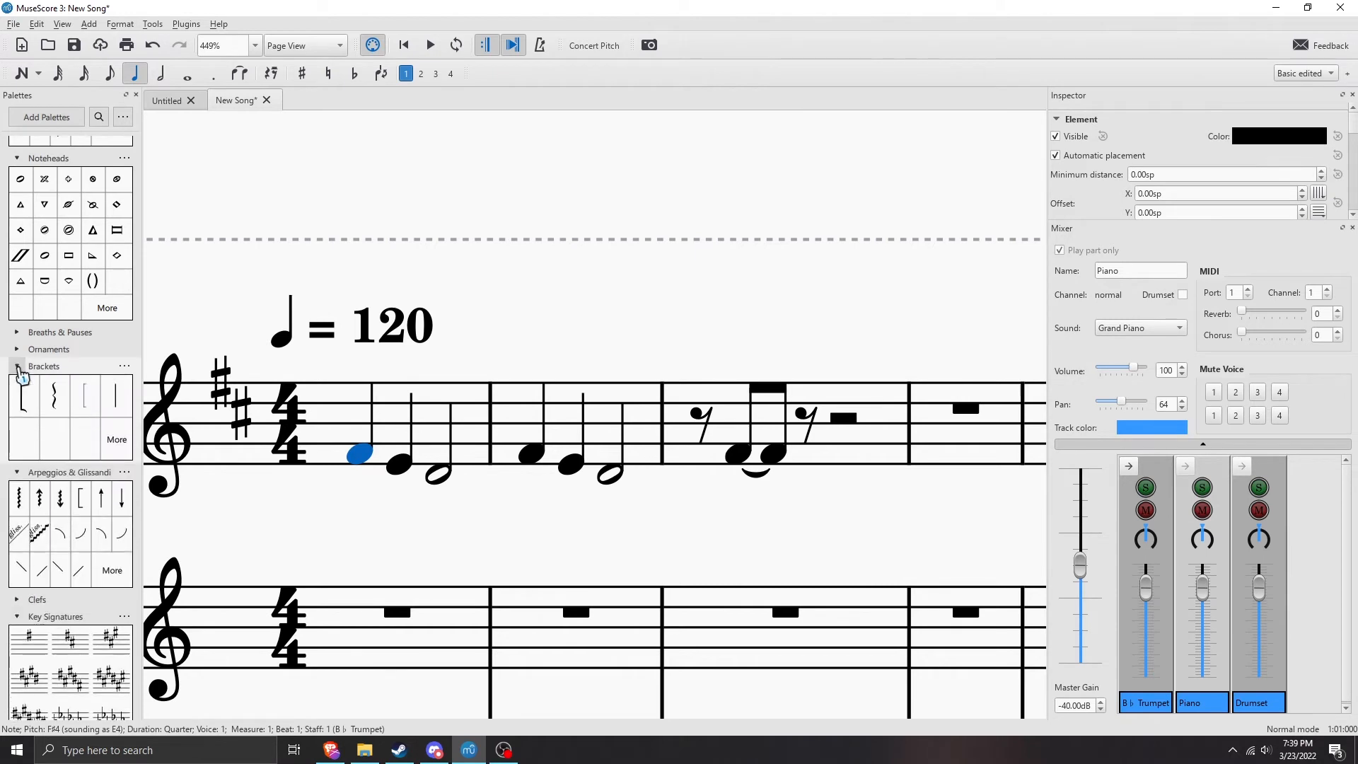
left_click(18, 366)
scroll(22, 364, "down", 4)
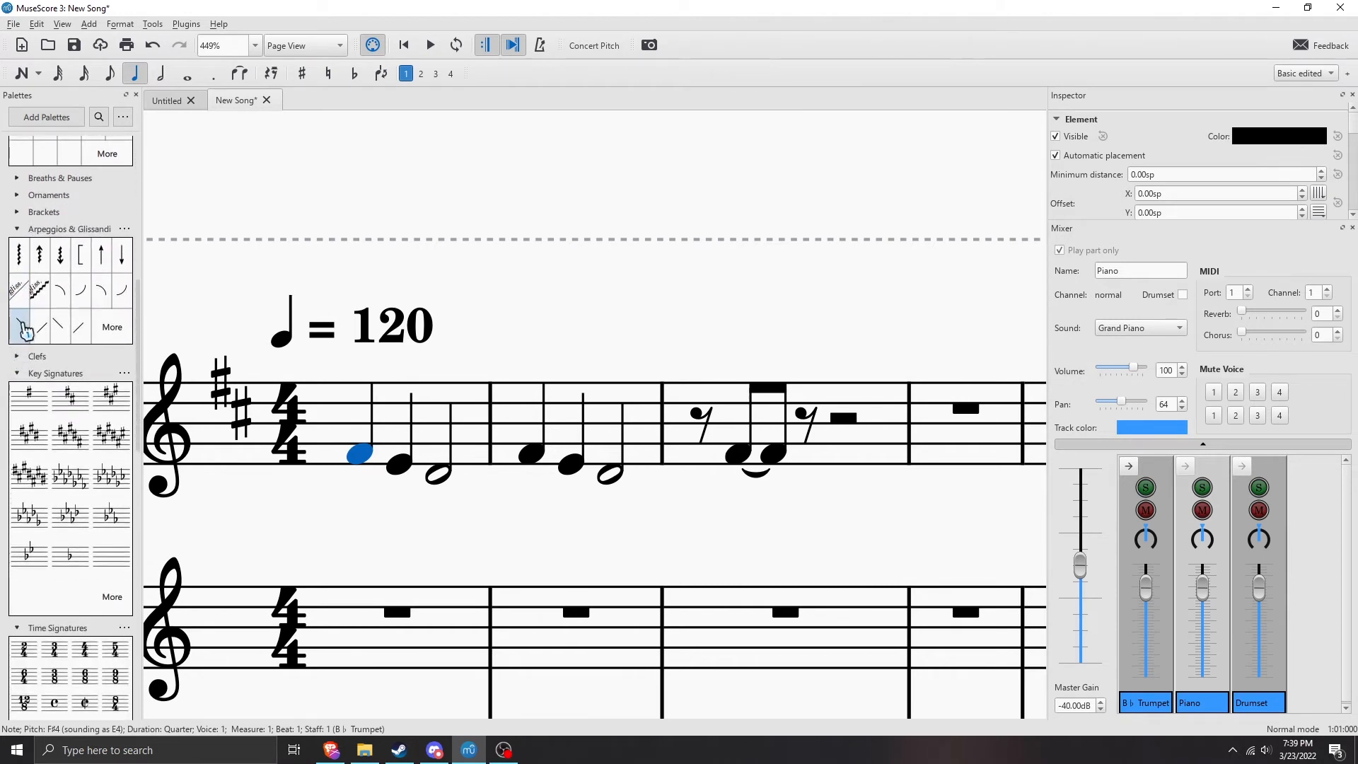
scroll(23, 329, "down", 1)
left_click(17, 322)
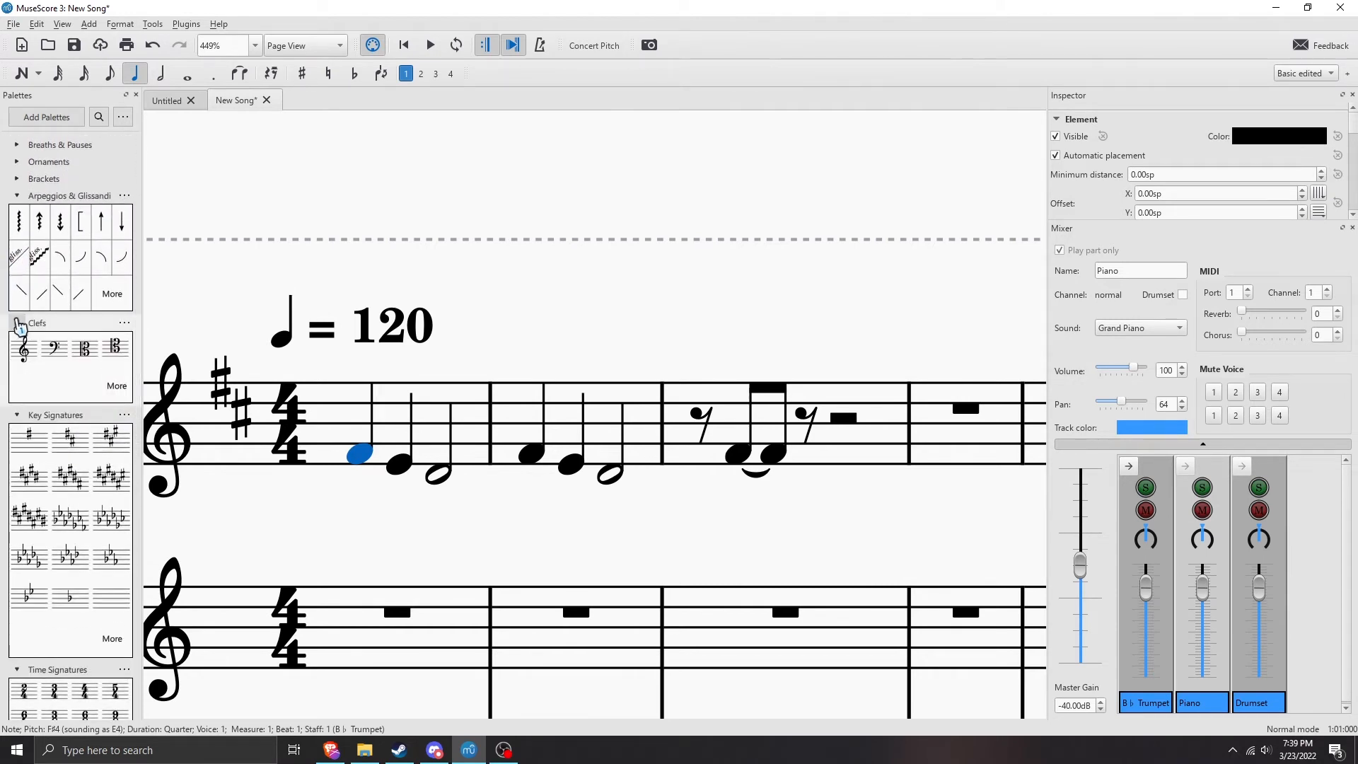
left_click(18, 322)
- Examine the available key signatures and time signatures alongside the trumpet's opening measures
scroll(28, 317, "down", 3)
scroll(30, 323, "up", 6)
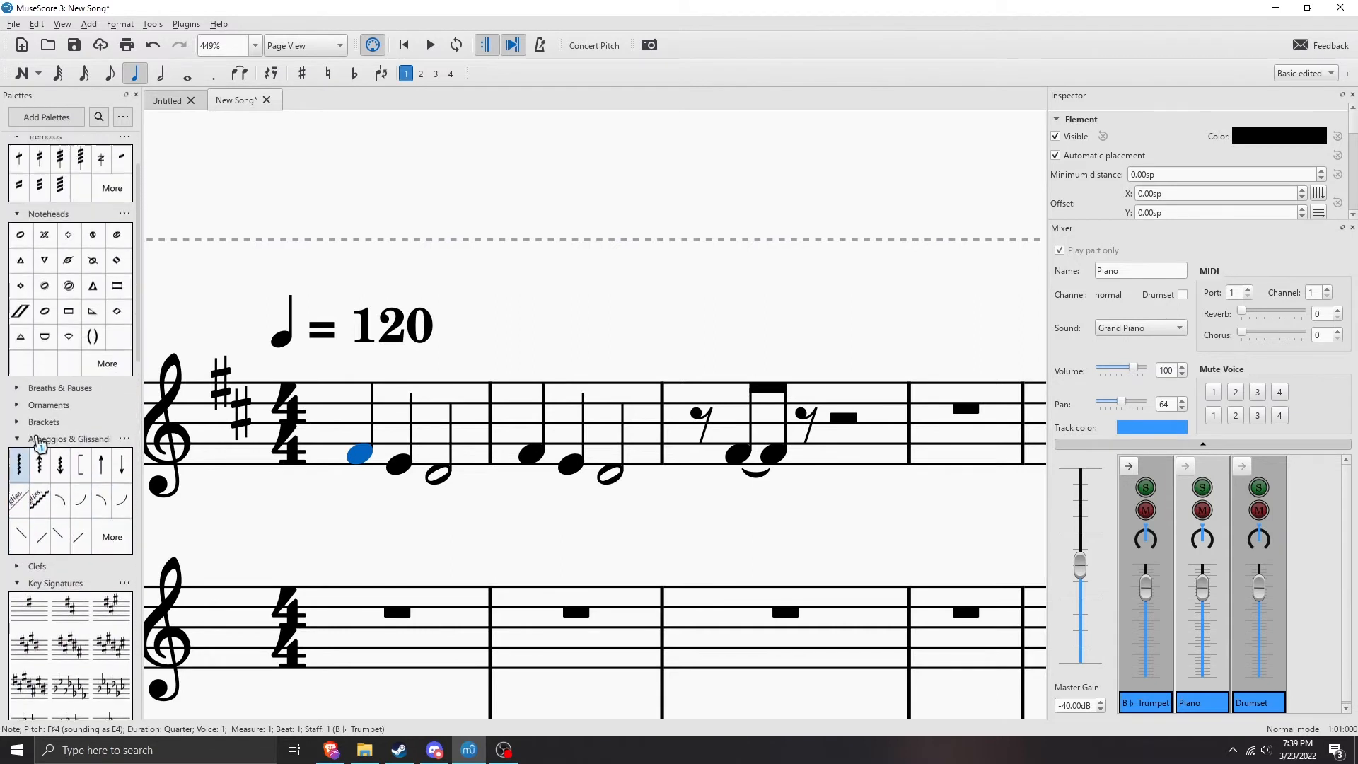
scroll(57, 404, "down", 5)
left_click_drag(695, 311, 858, 270)
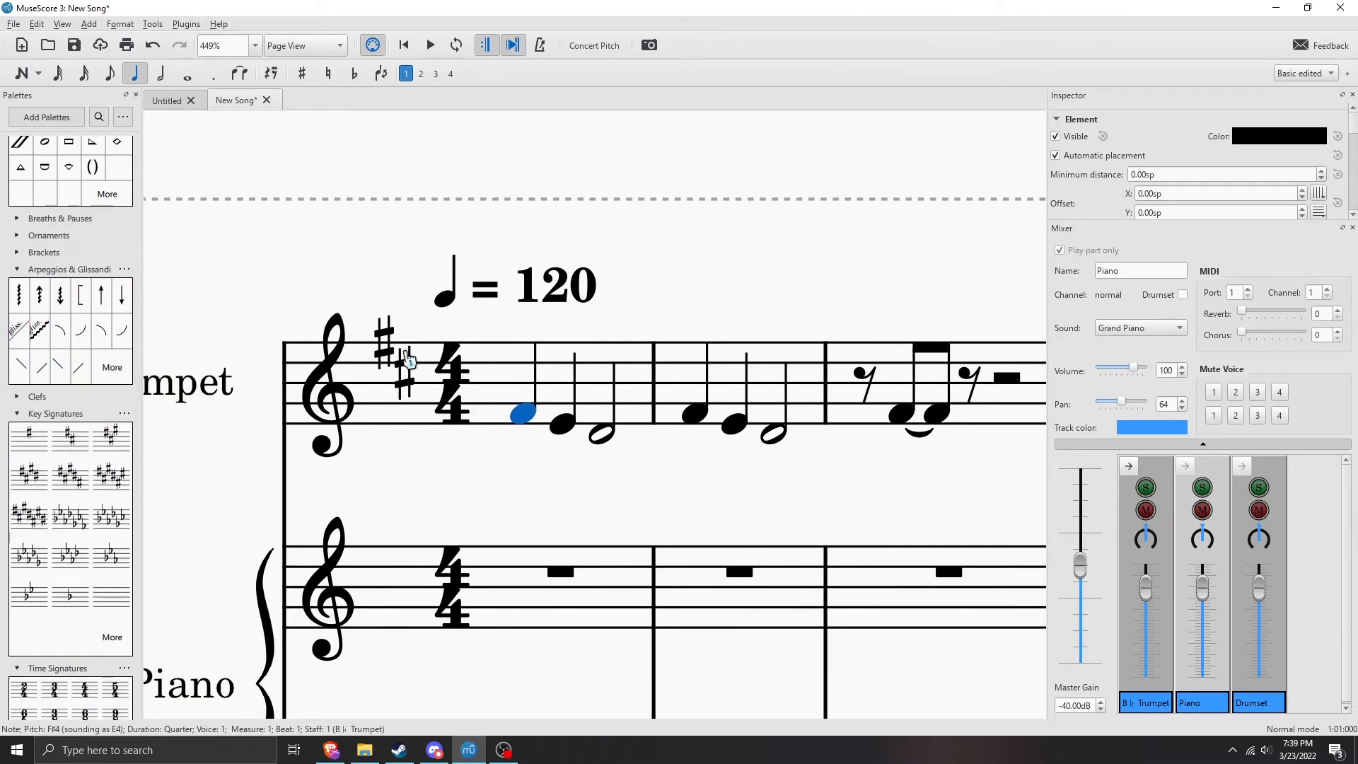
scroll(91, 397, "down", 4)
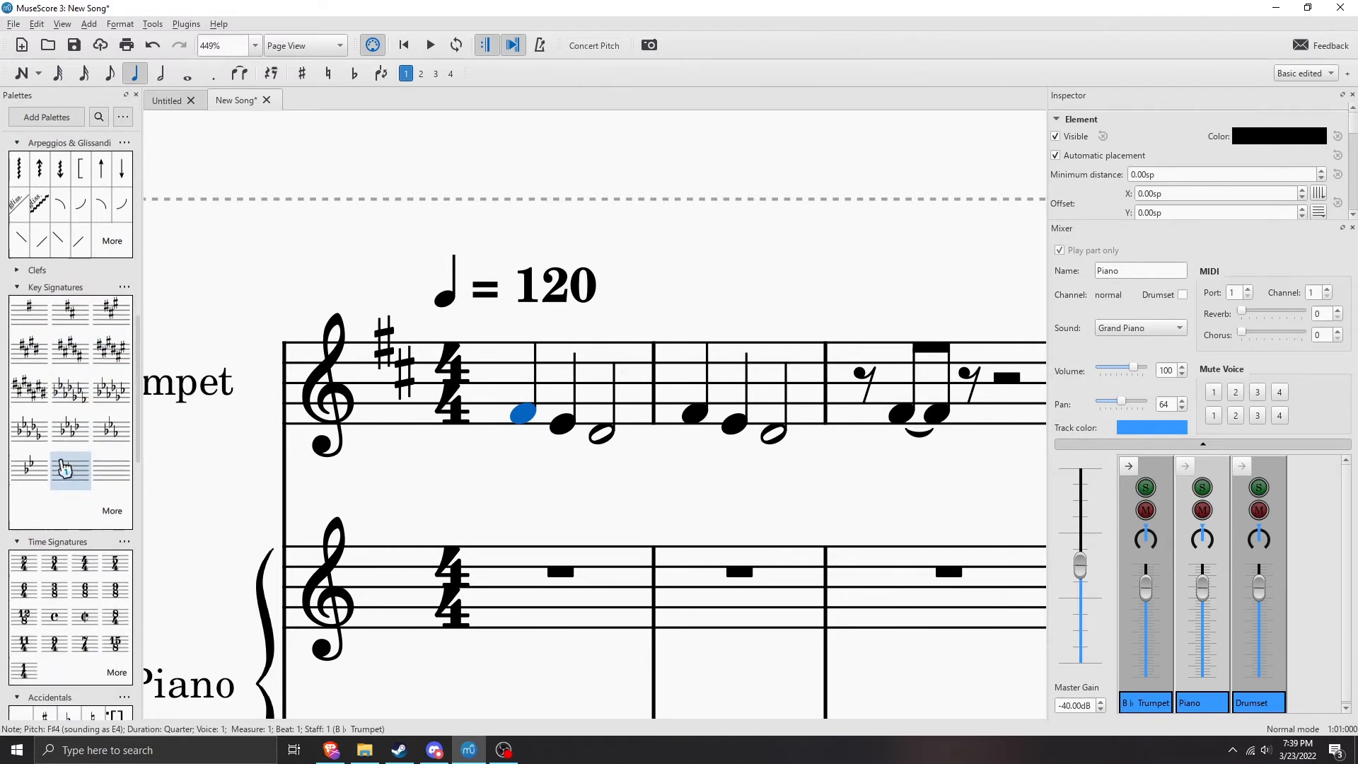
left_click_drag(821, 259, 568, 179)
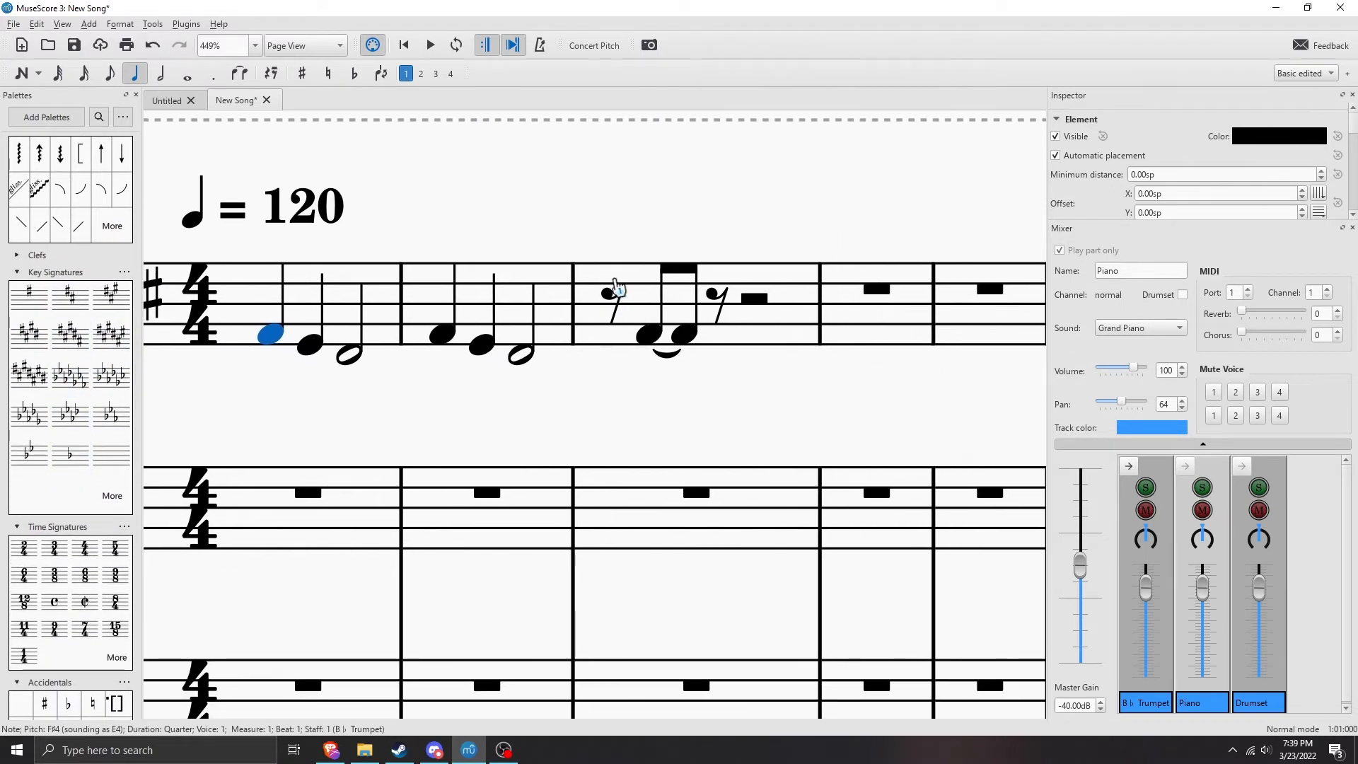
- Change the key signature to A major / F♯ minor from the third measure onward in the score
left_click(613, 278)
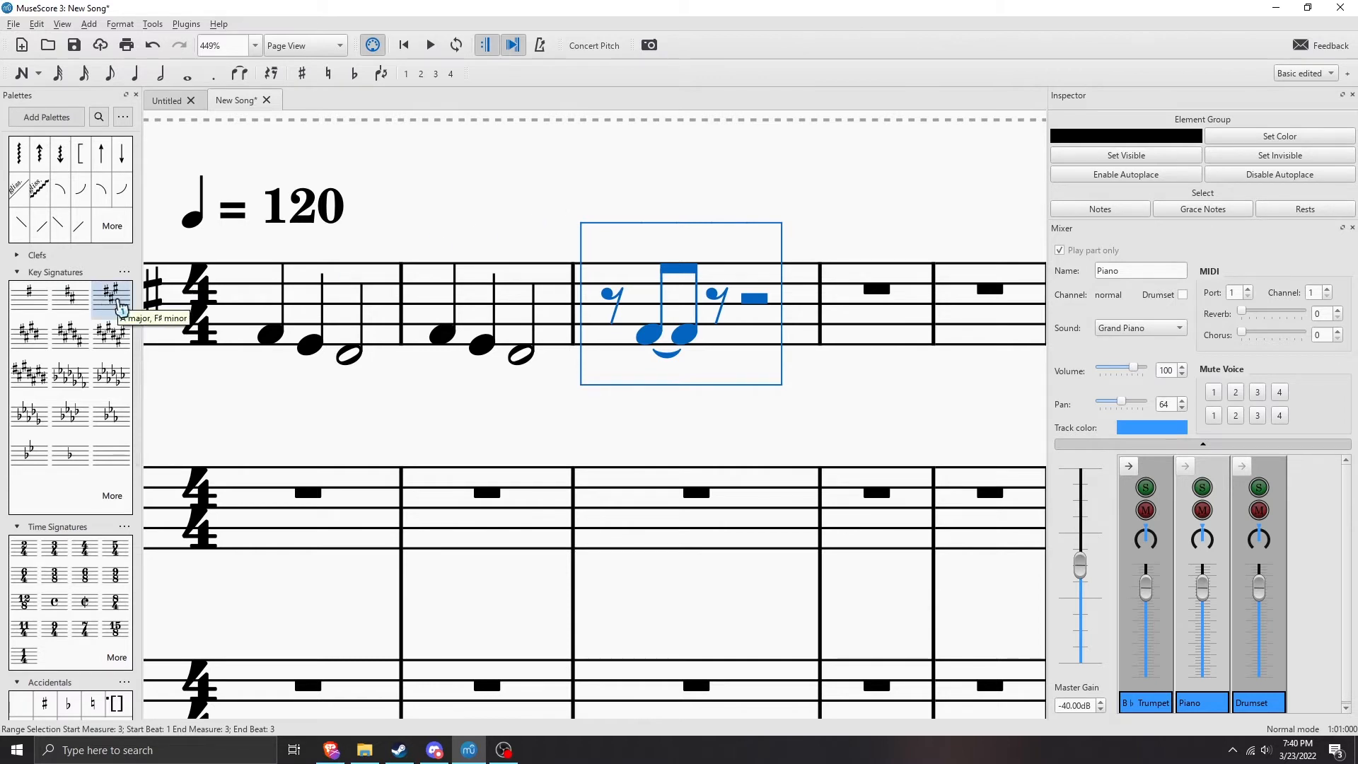
left_click(112, 294)
left_click_drag(697, 418, 859, 418)
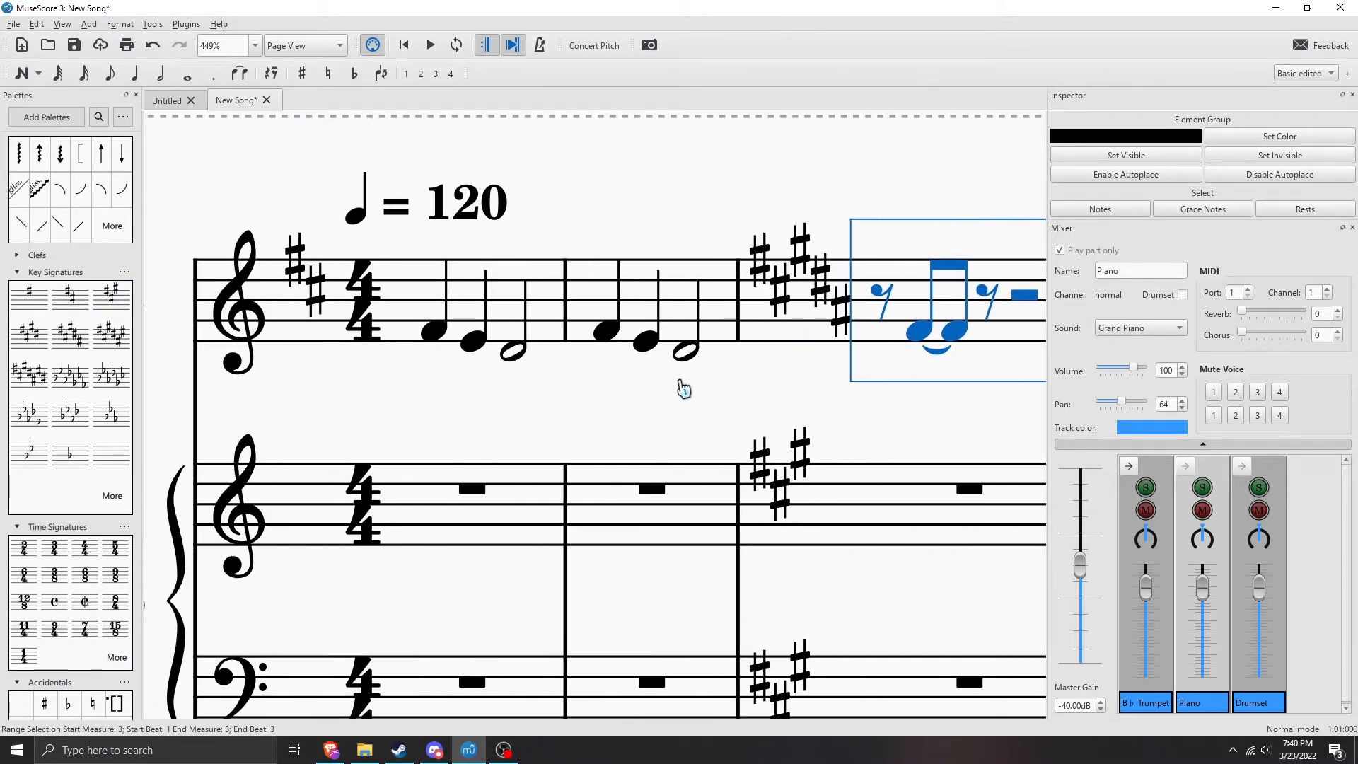
left_click_drag(645, 408, 635, 382)
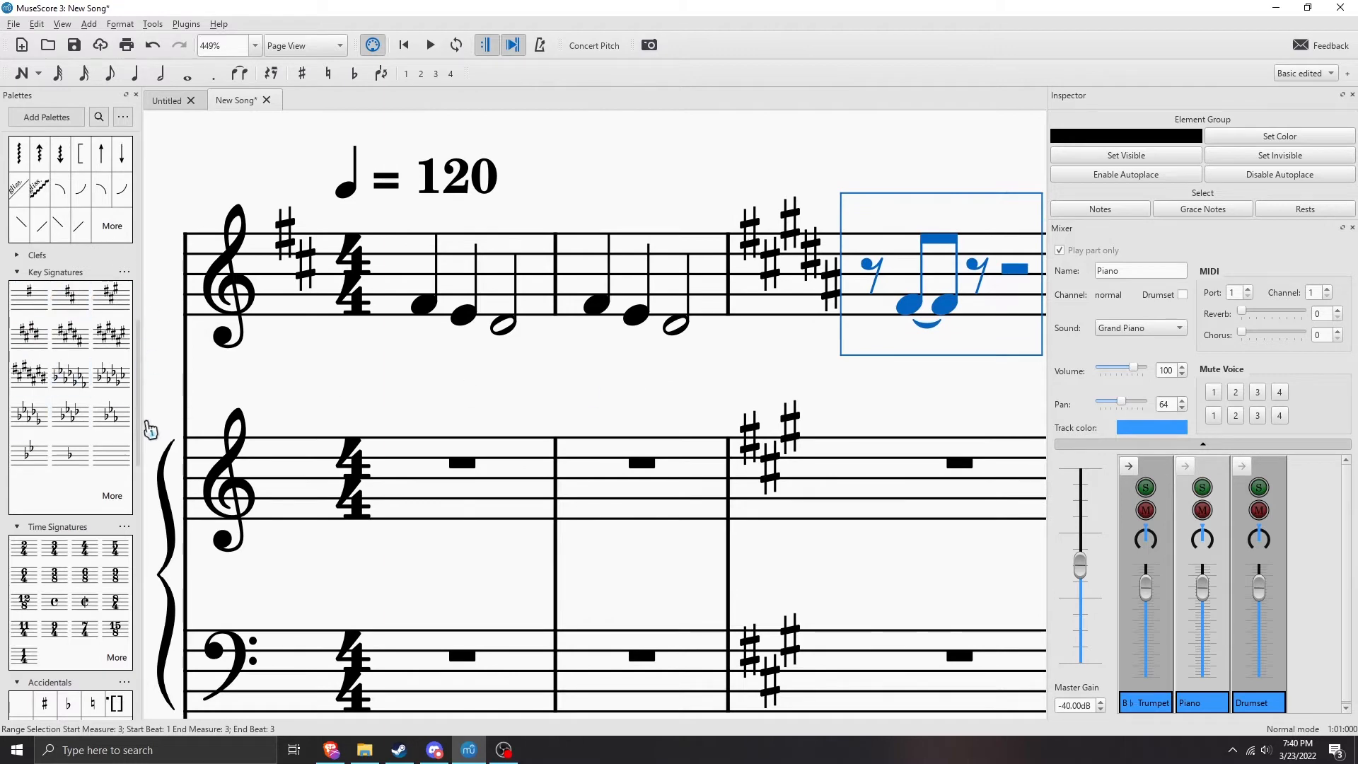
left_click_drag(506, 408, 383, 489)
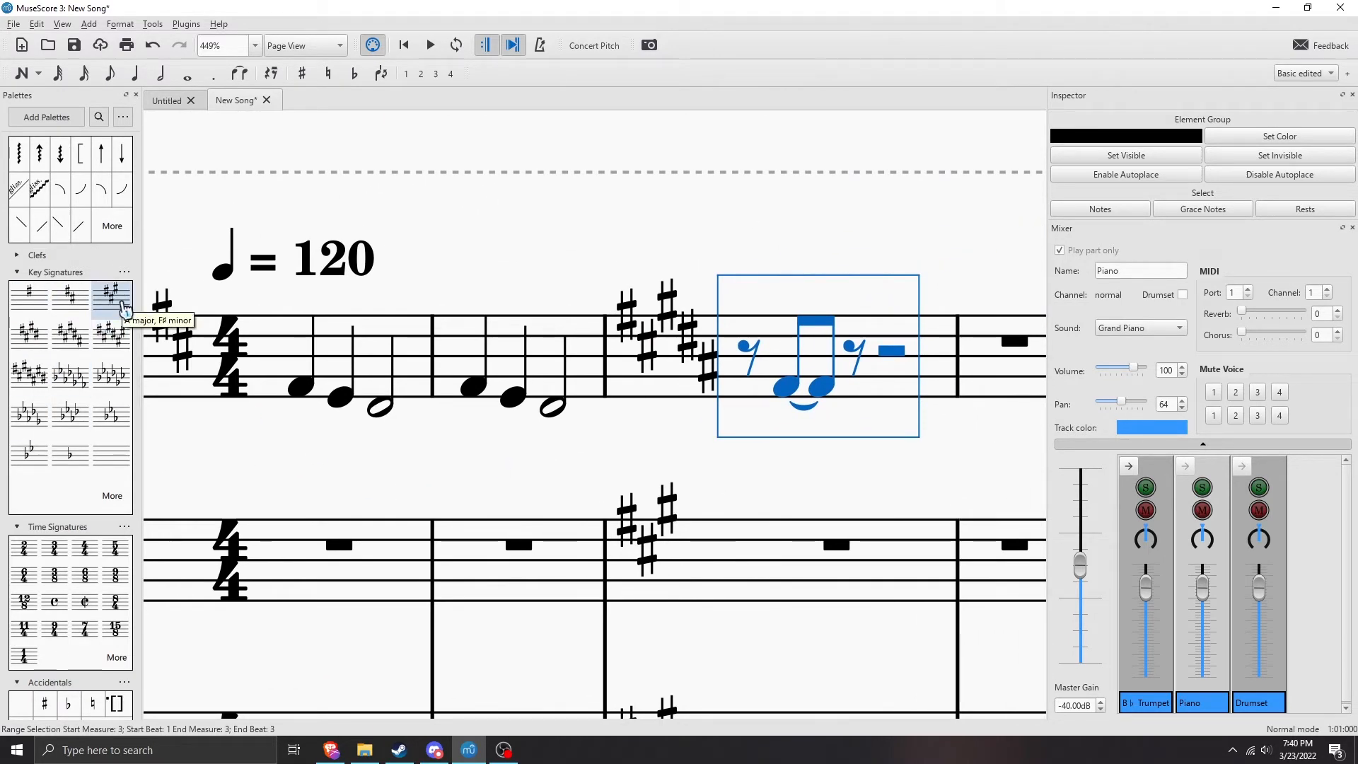
left_click_drag(348, 430, 289, 481)
left_click_drag(565, 469, 553, 461)
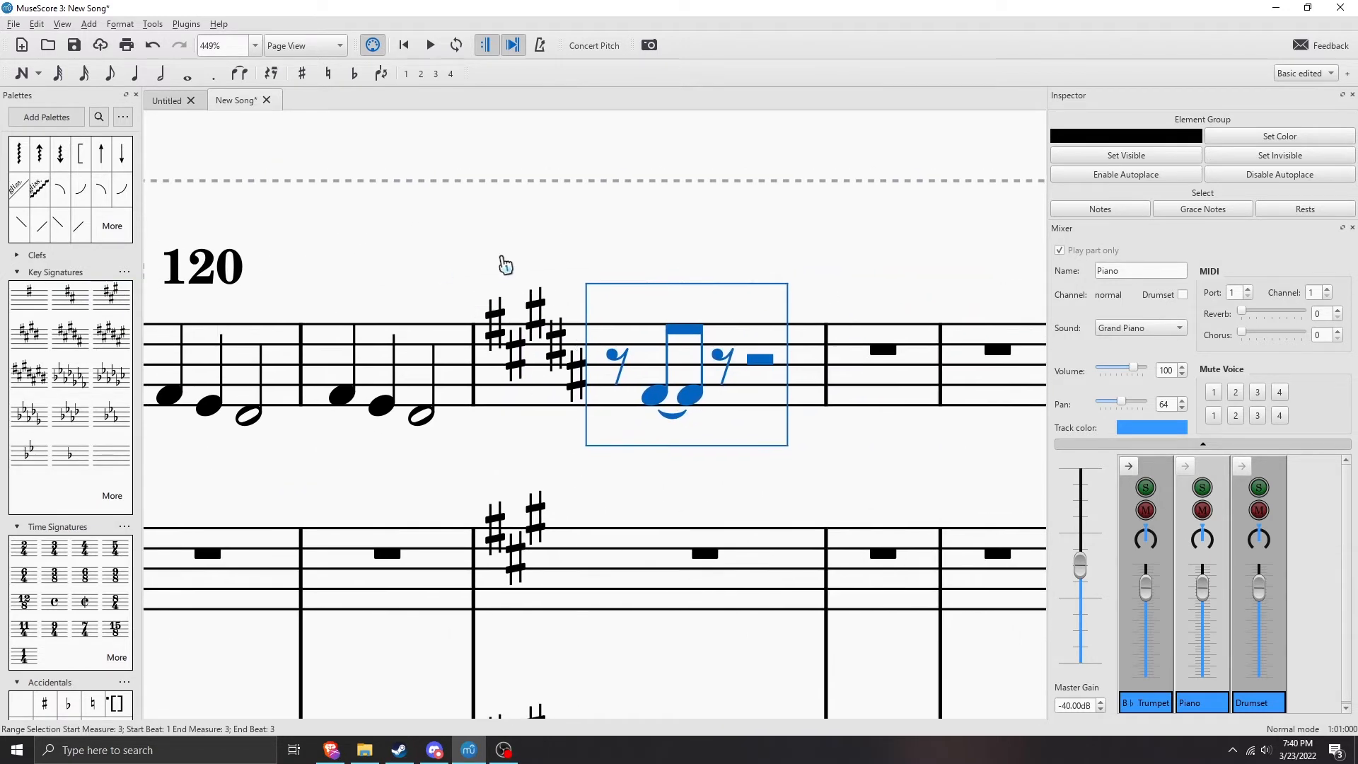
left_click_drag(538, 275, 338, 404)
- Change the time signature to 6/8 starting at the third measure
scroll(21, 448, "down", 5)
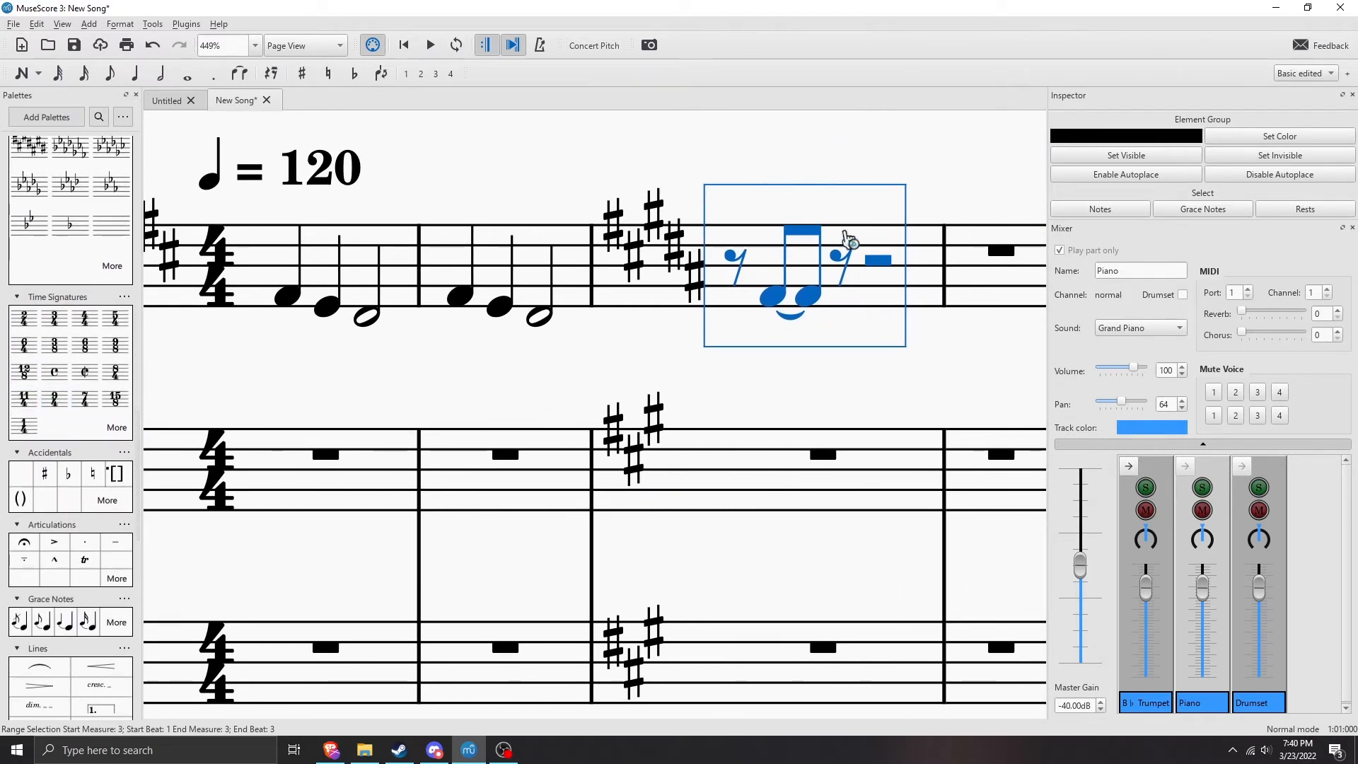
left_click(744, 481)
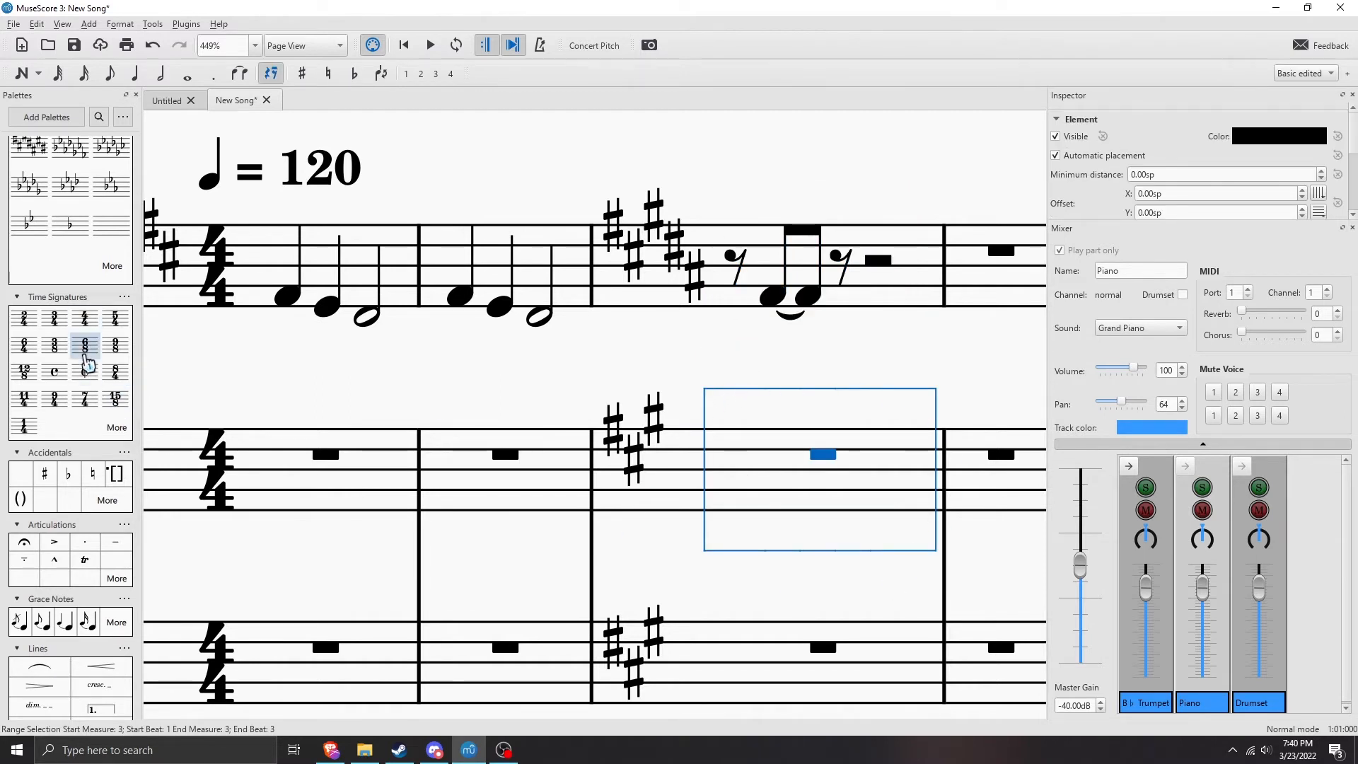
left_click(85, 345)
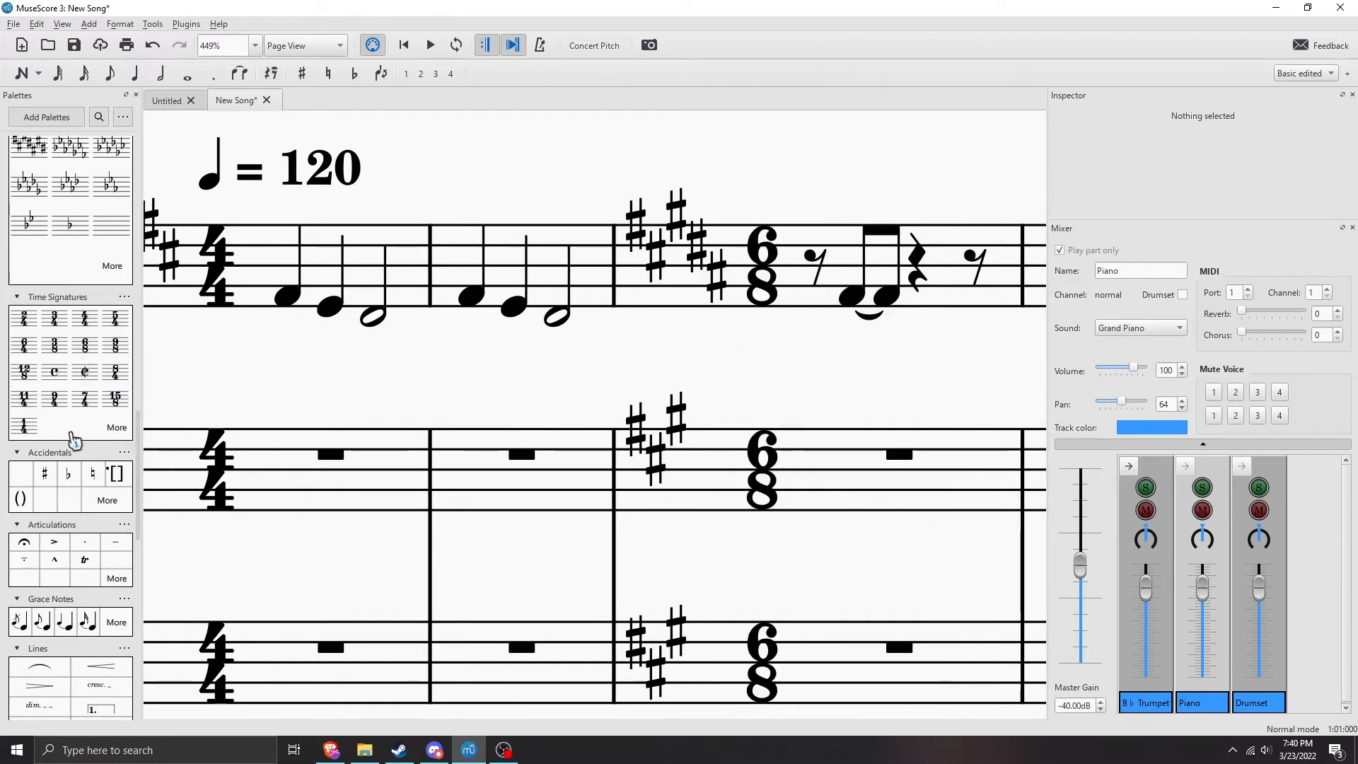
- Add a marcato to the trumpet's first note in measure 1 and play back the result
scroll(67, 428, "down", 2)
scroll(60, 421, "down", 1)
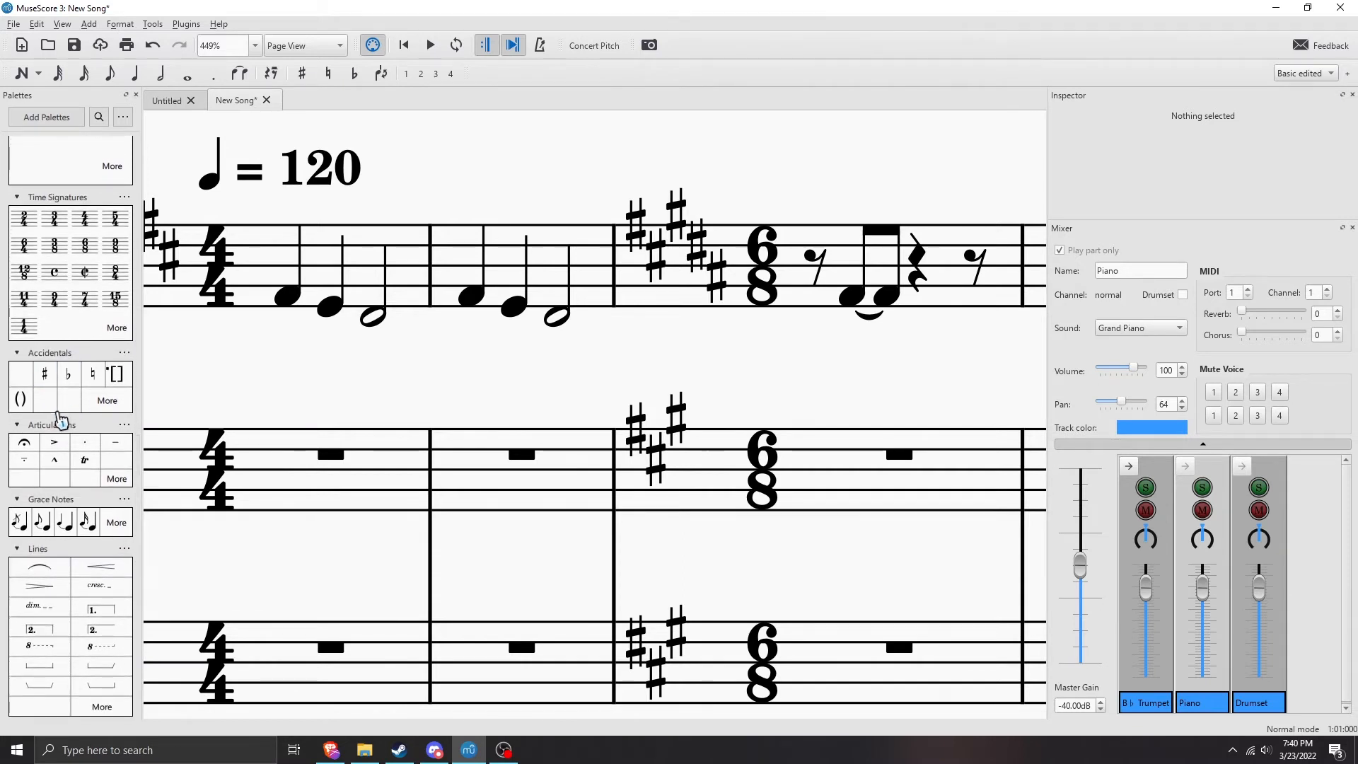
scroll(61, 420, "down", 1)
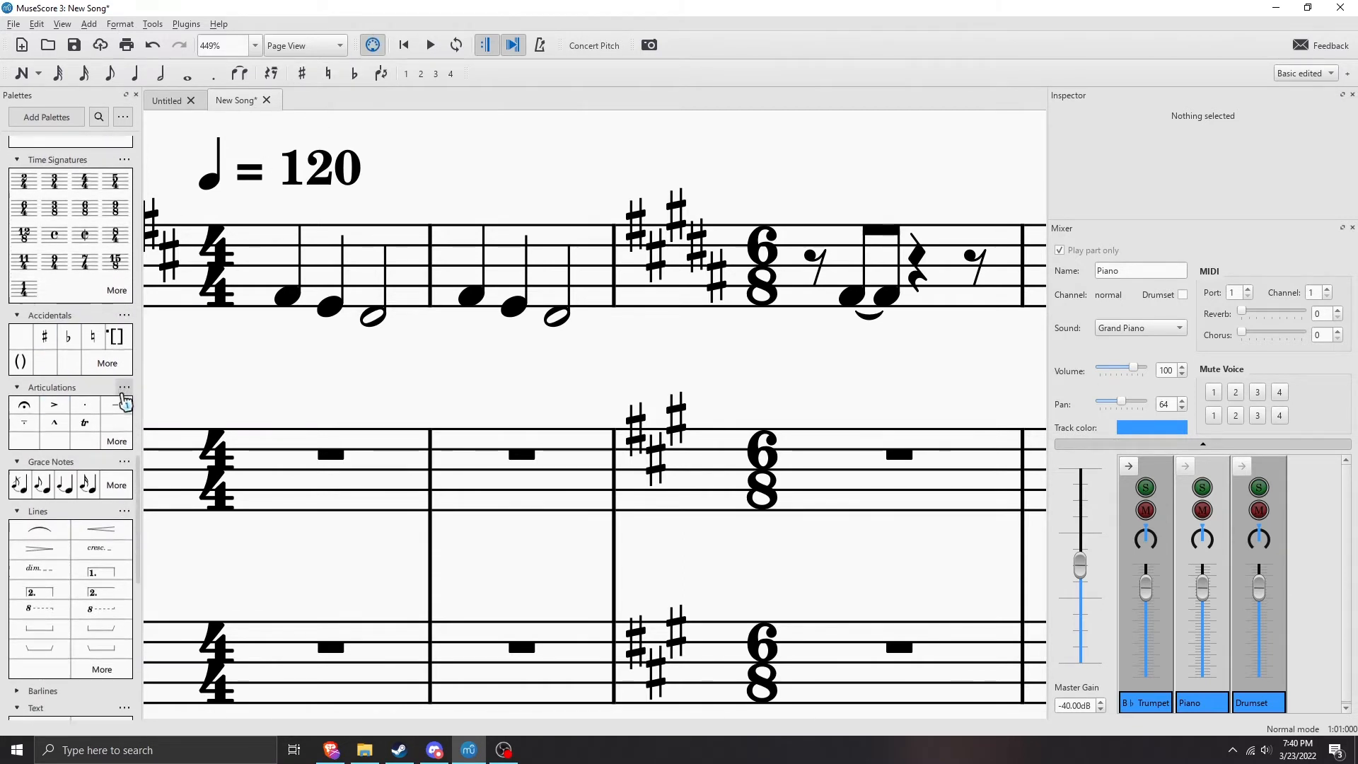
scroll(119, 396, "down", 3)
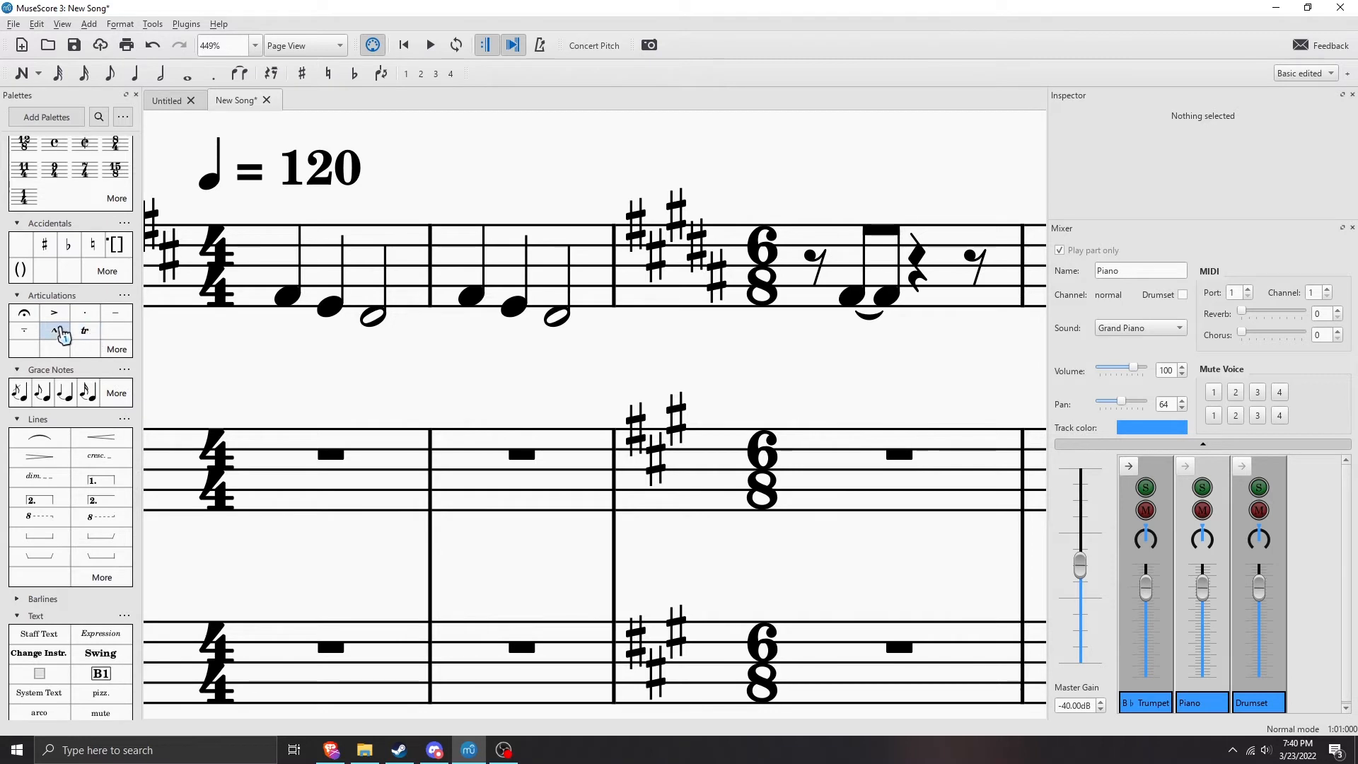
left_click_drag(500, 389, 712, 432)
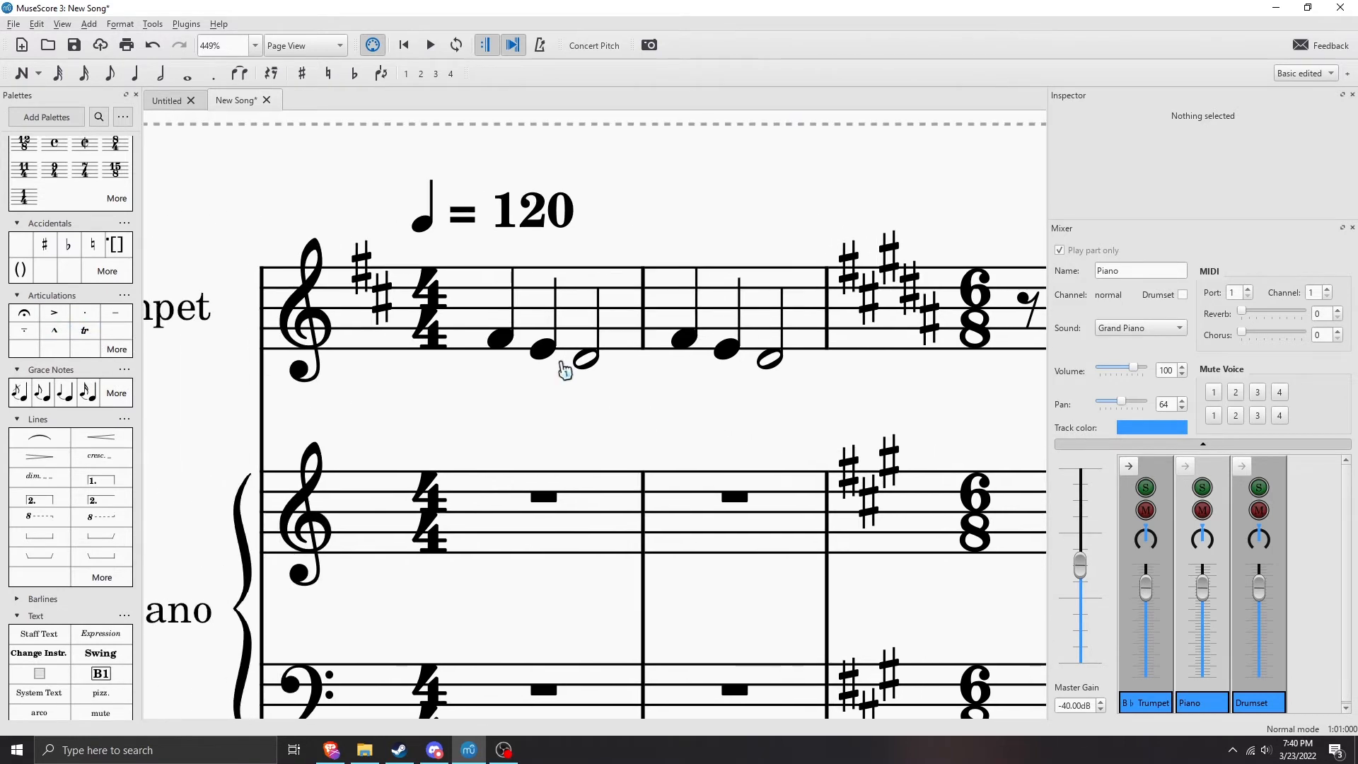
left_click(491, 342)
left_click(54, 330)
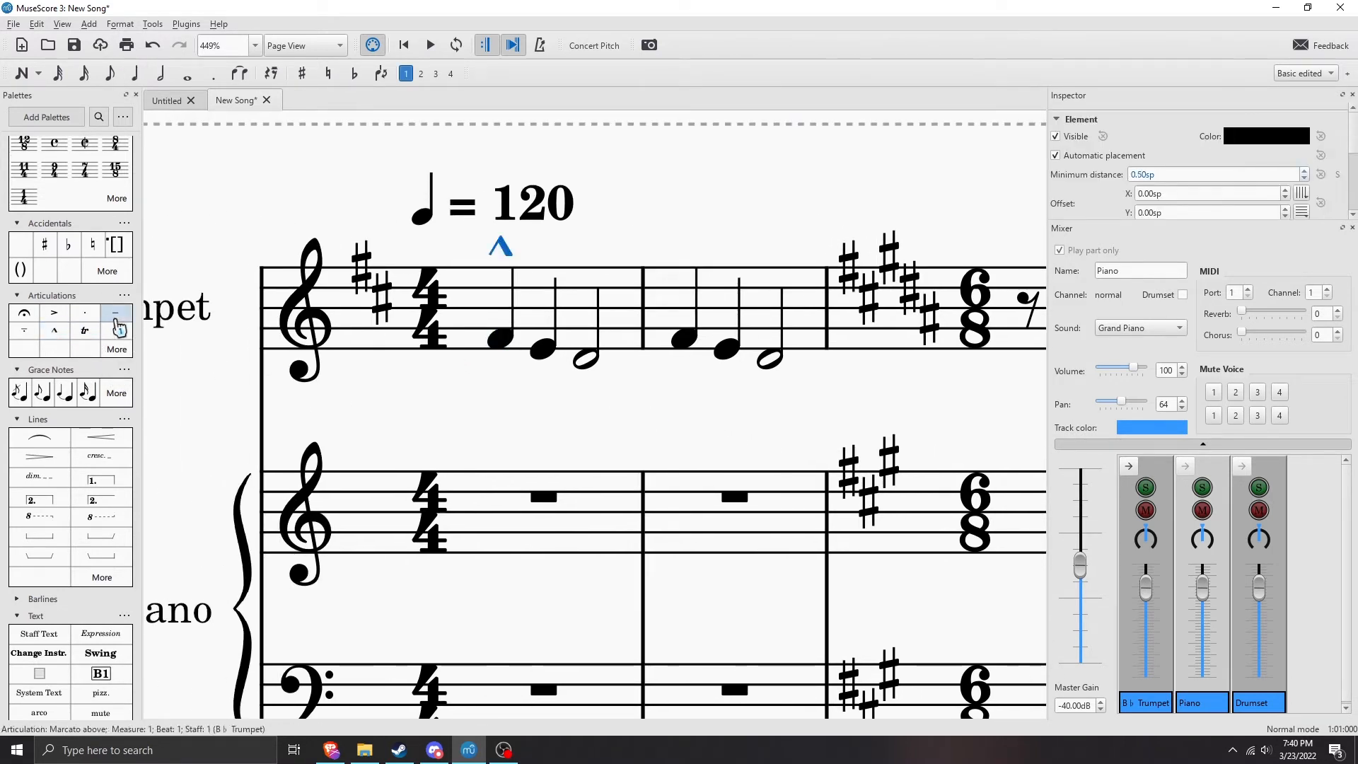
key("space")
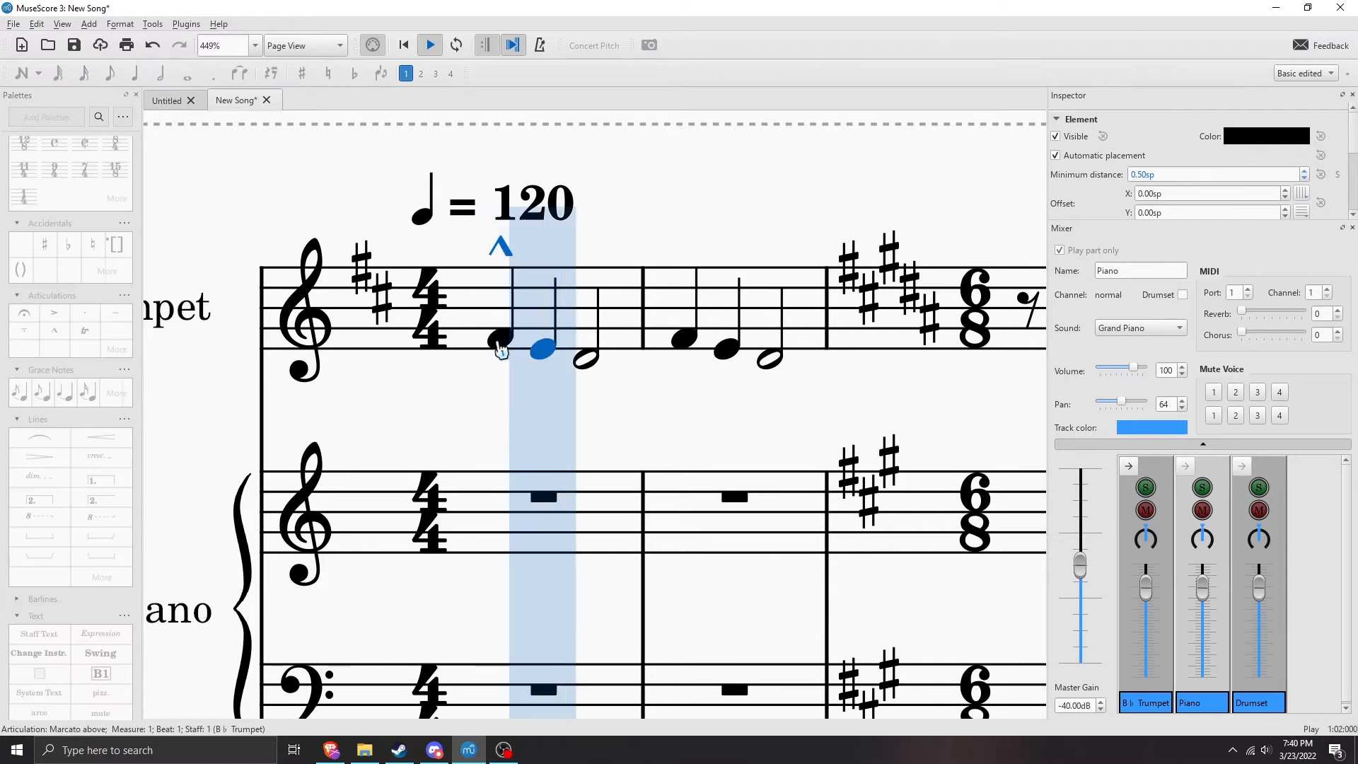
key("space")
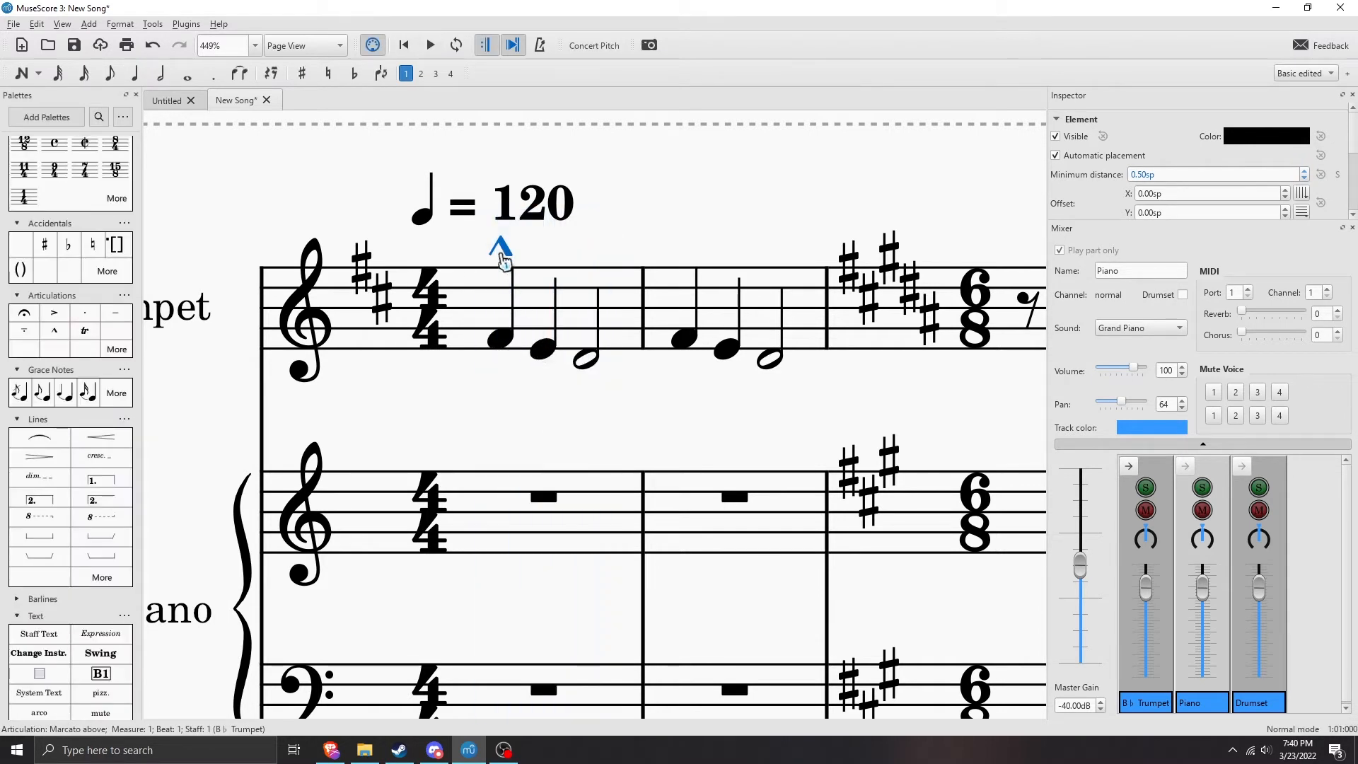
- Add an accent to the trumpet's second note in measure 1 and play the measure from its first note
left_click(545, 352)
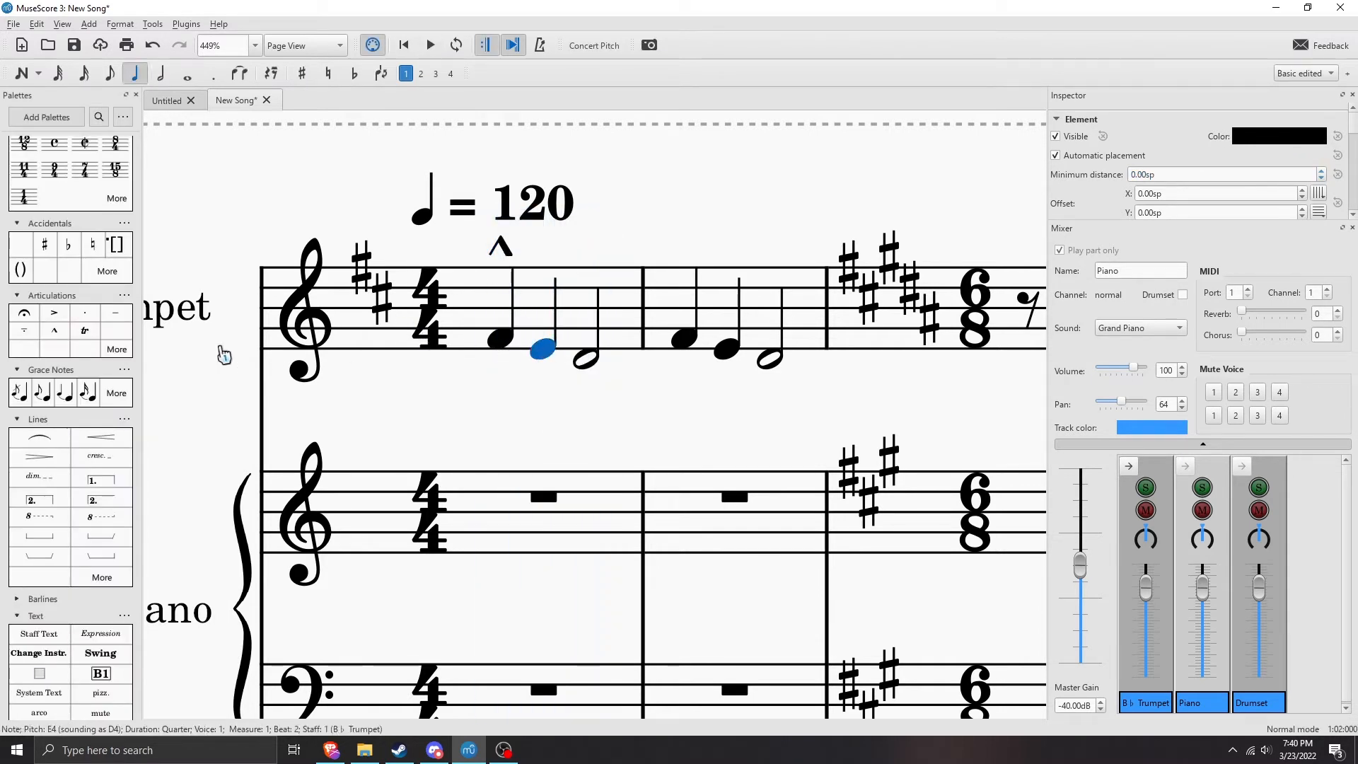
left_click(53, 313)
key("space")
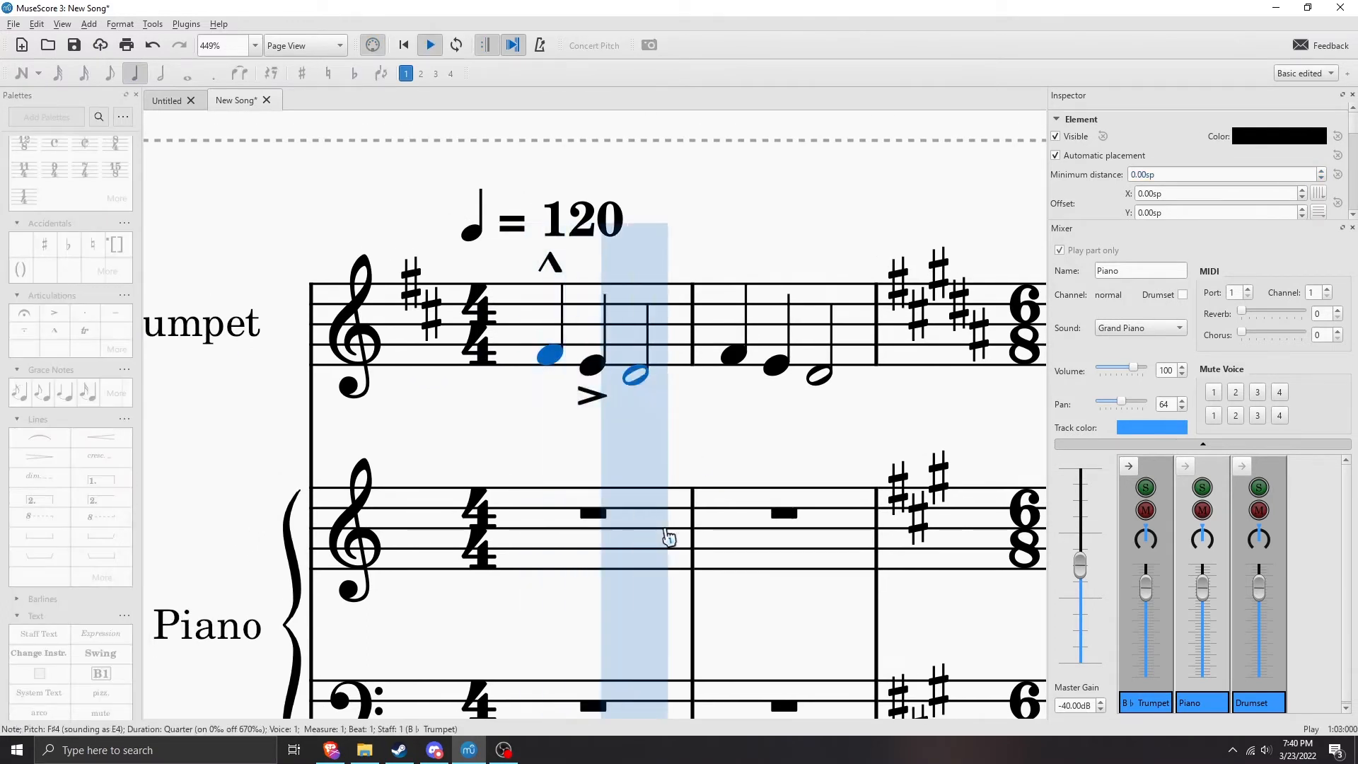
key("space")
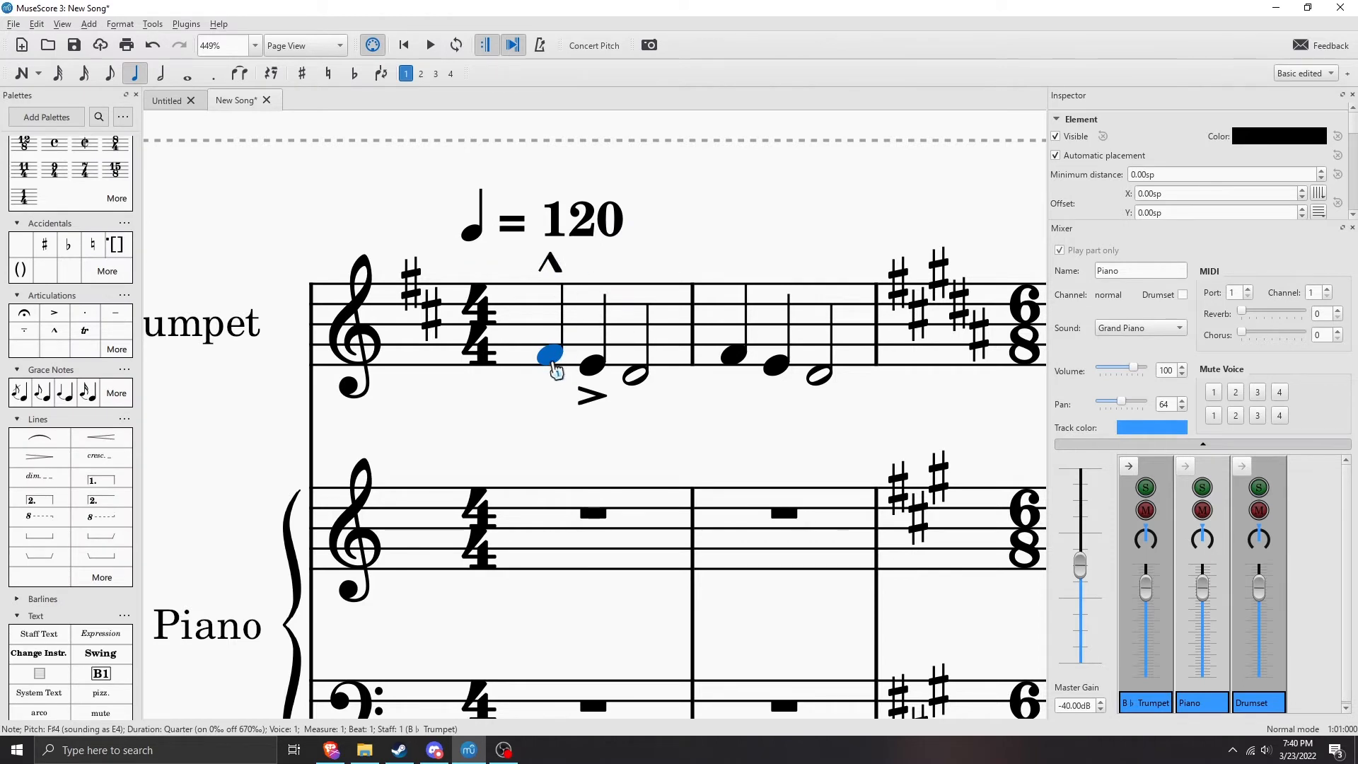
key("space")
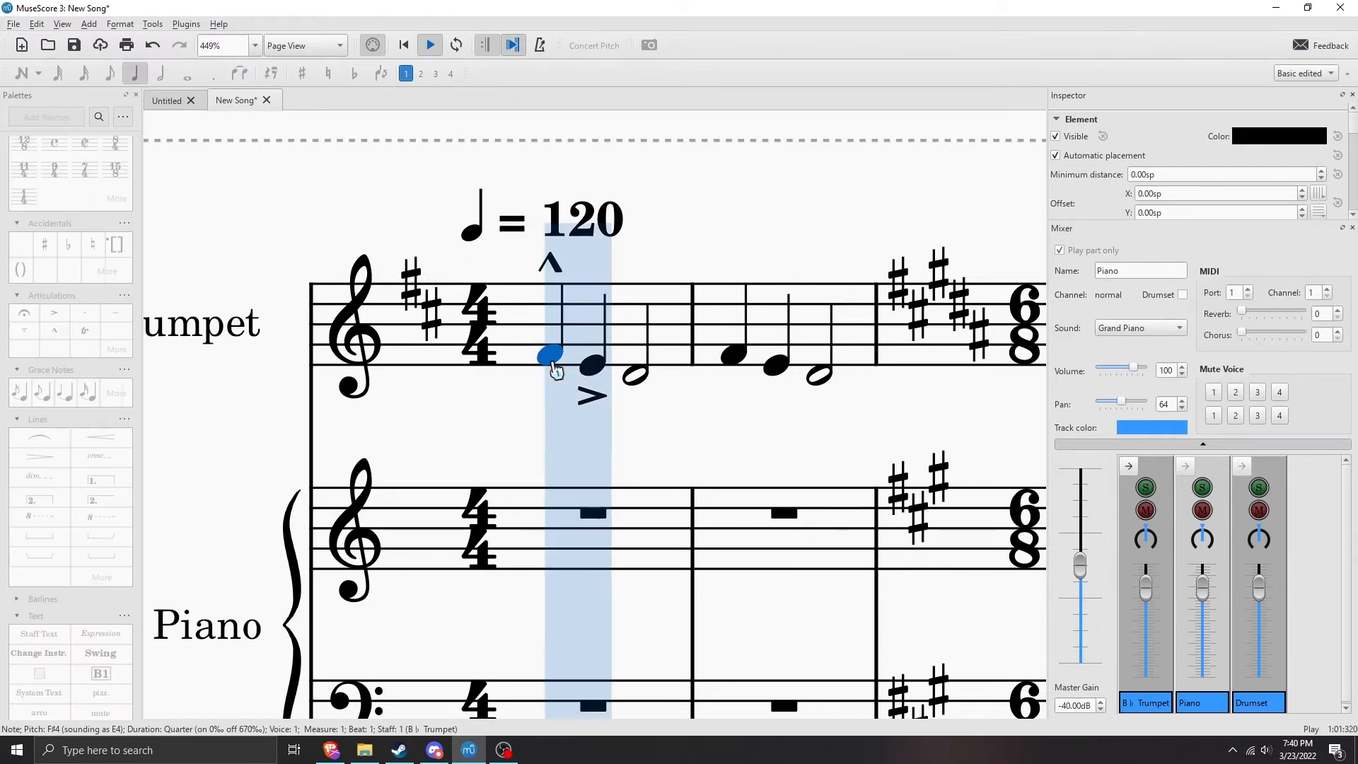
key("space")
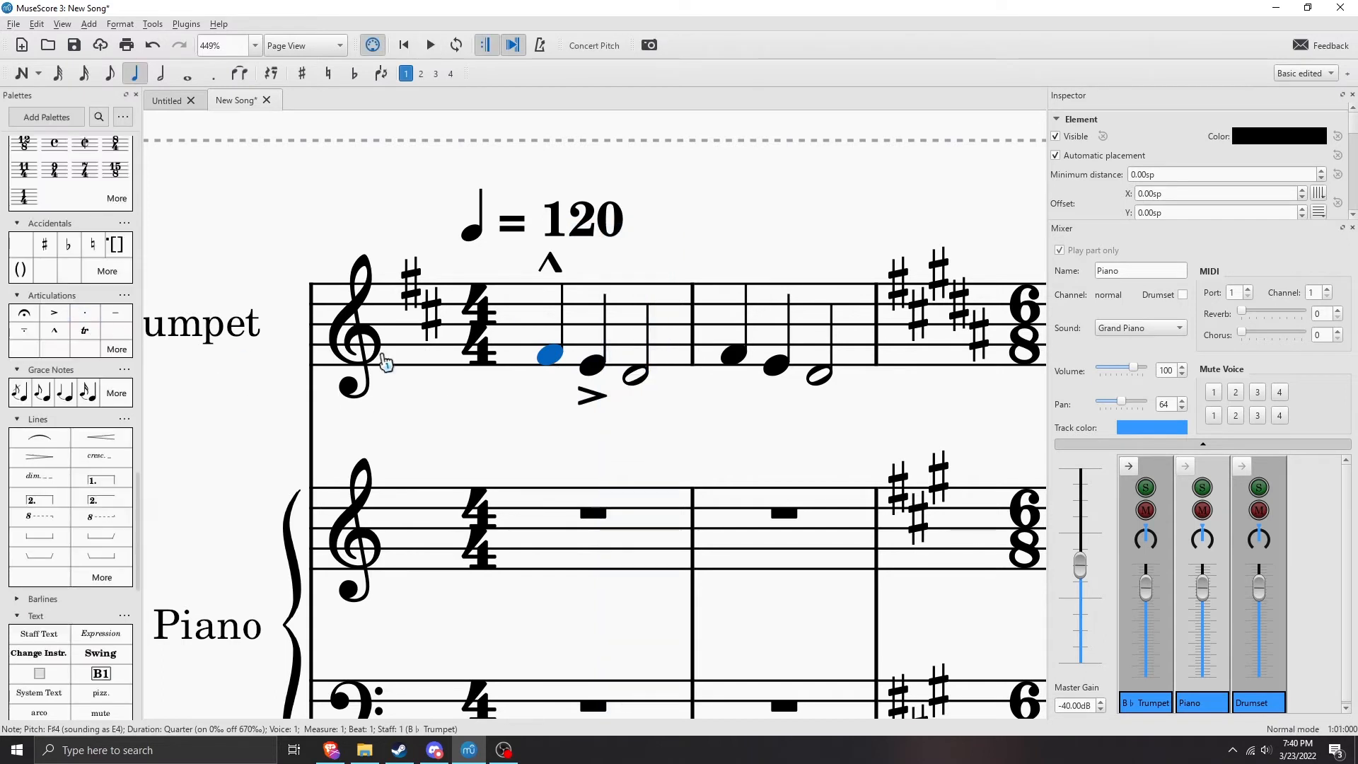
- Add a staccato to the trumpet's half note in measure 1 and play the measure from the start
left_click(635, 375)
left_click(85, 313)
left_click(553, 359)
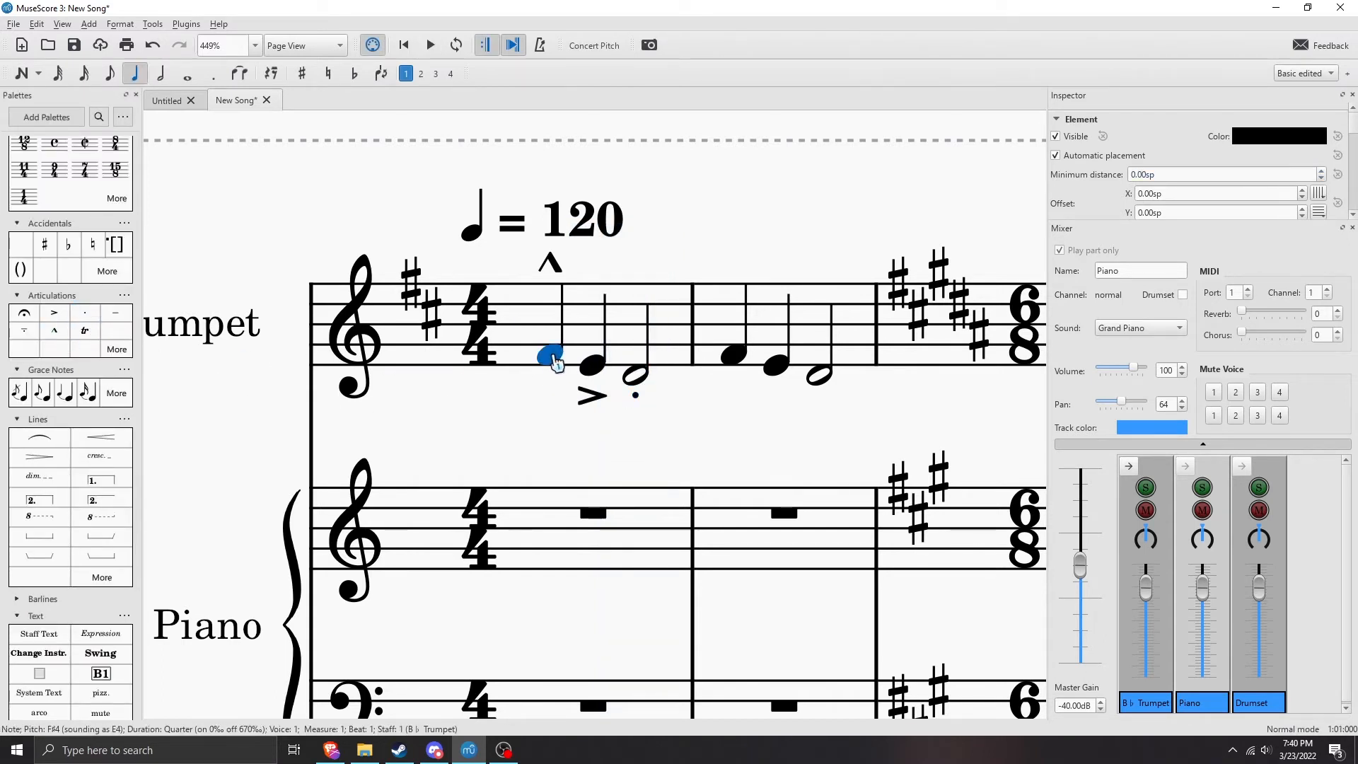
key("space")
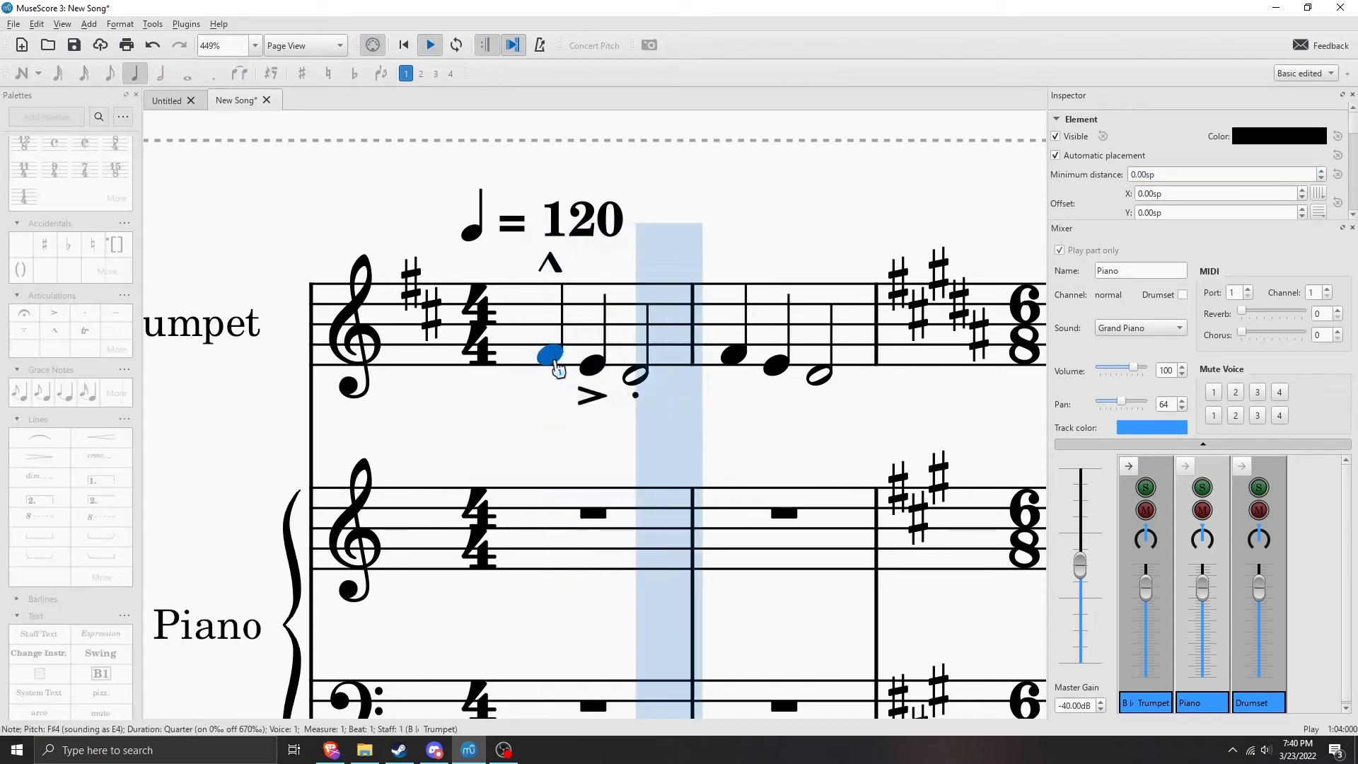
key("space")
left_click_drag(714, 400, 738, 378)
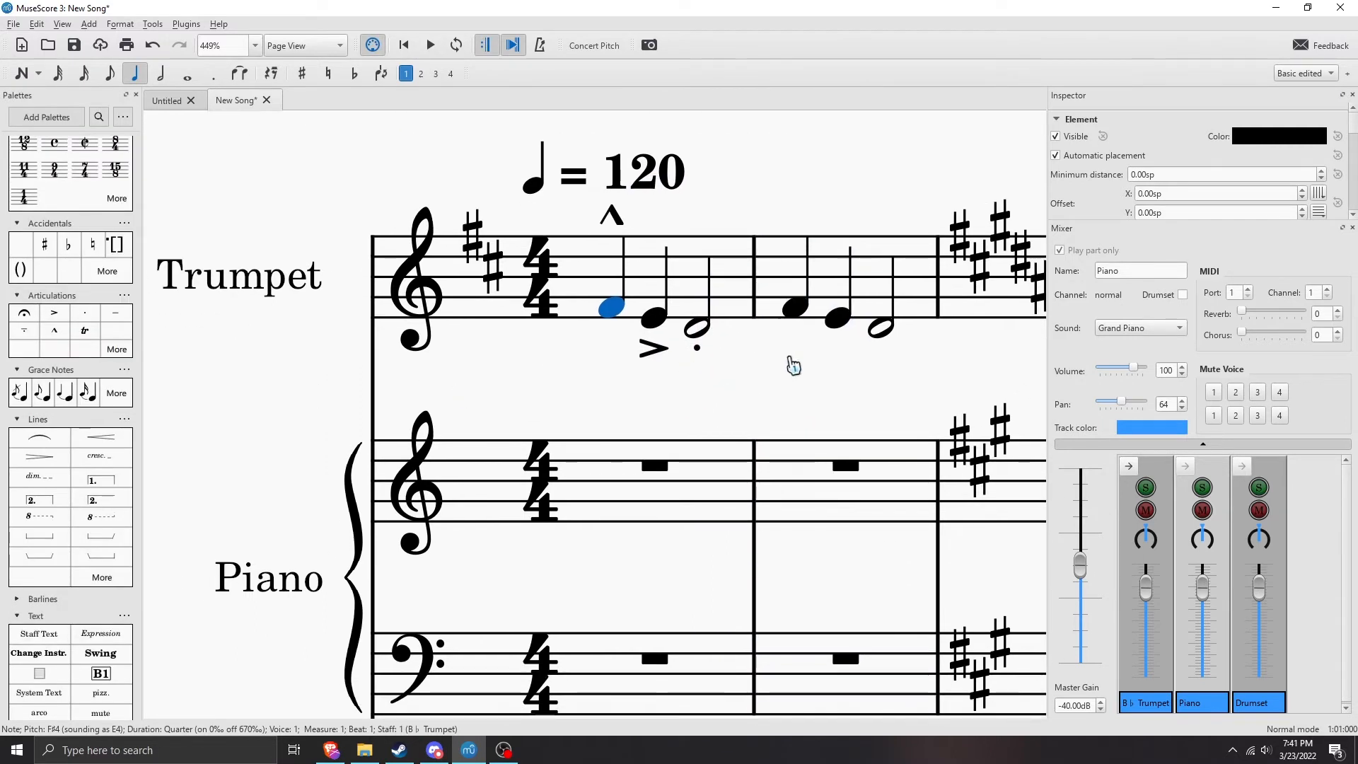
- Select the trumpet's three notes in measure 1 as a range and add a slur across them
scroll(123, 370, "down", 3)
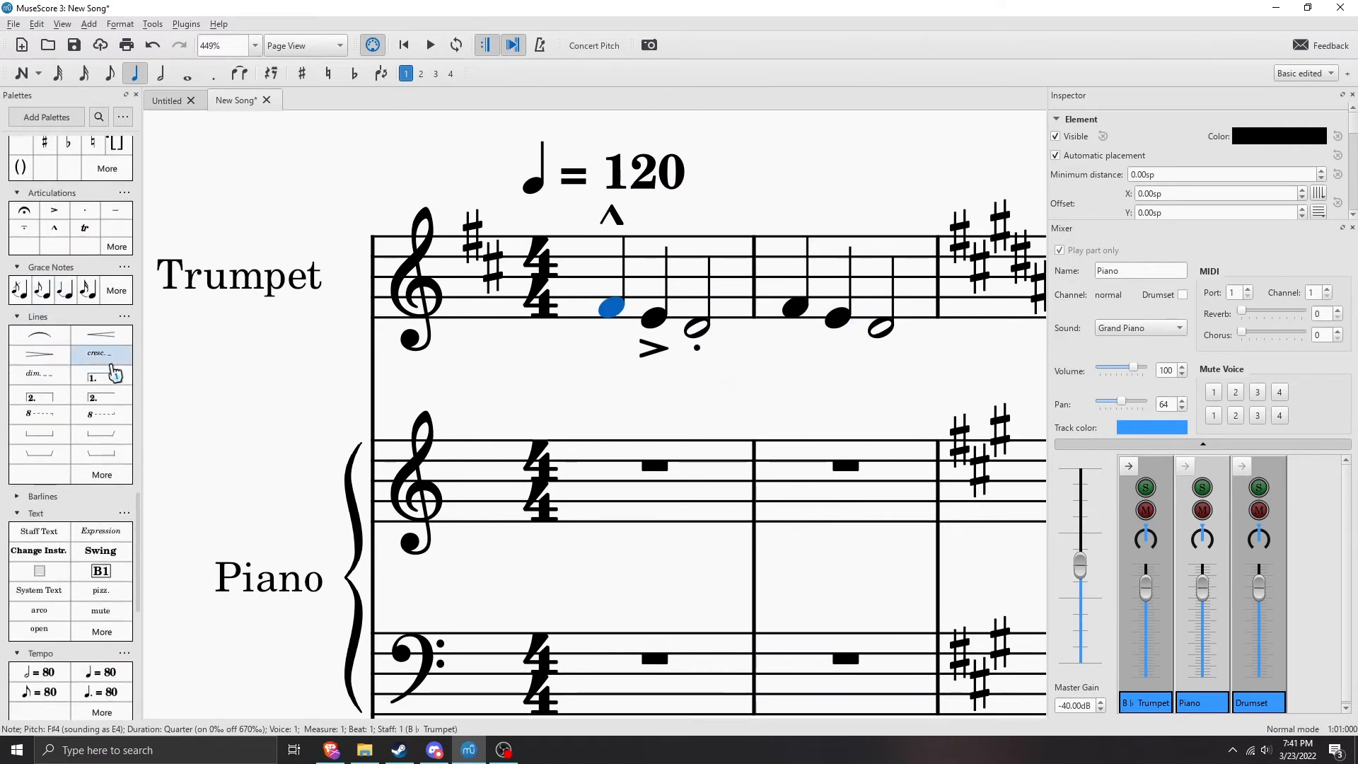
scroll(106, 369, "down", 2)
left_click_drag(699, 417, 545, 435)
left_click(549, 348, "shift")
left_click(640, 420)
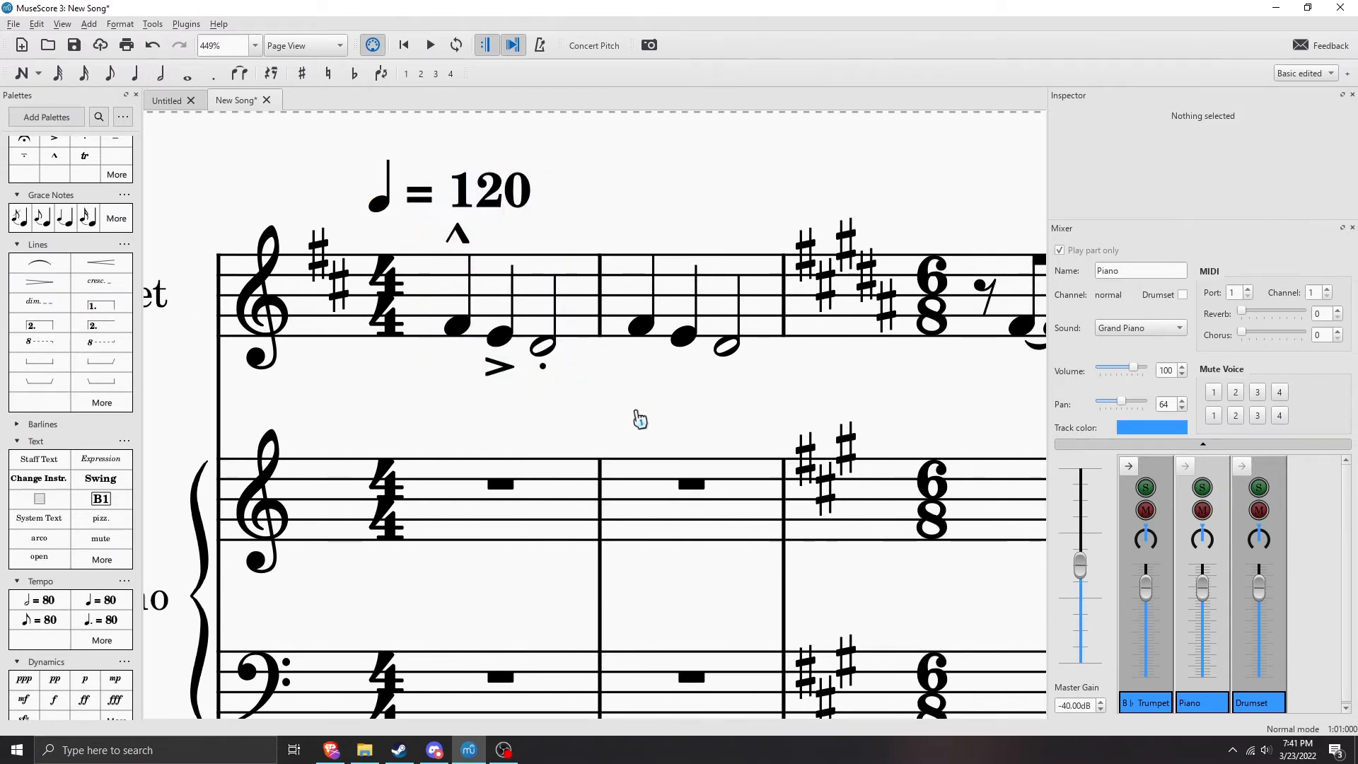
left_click(459, 328)
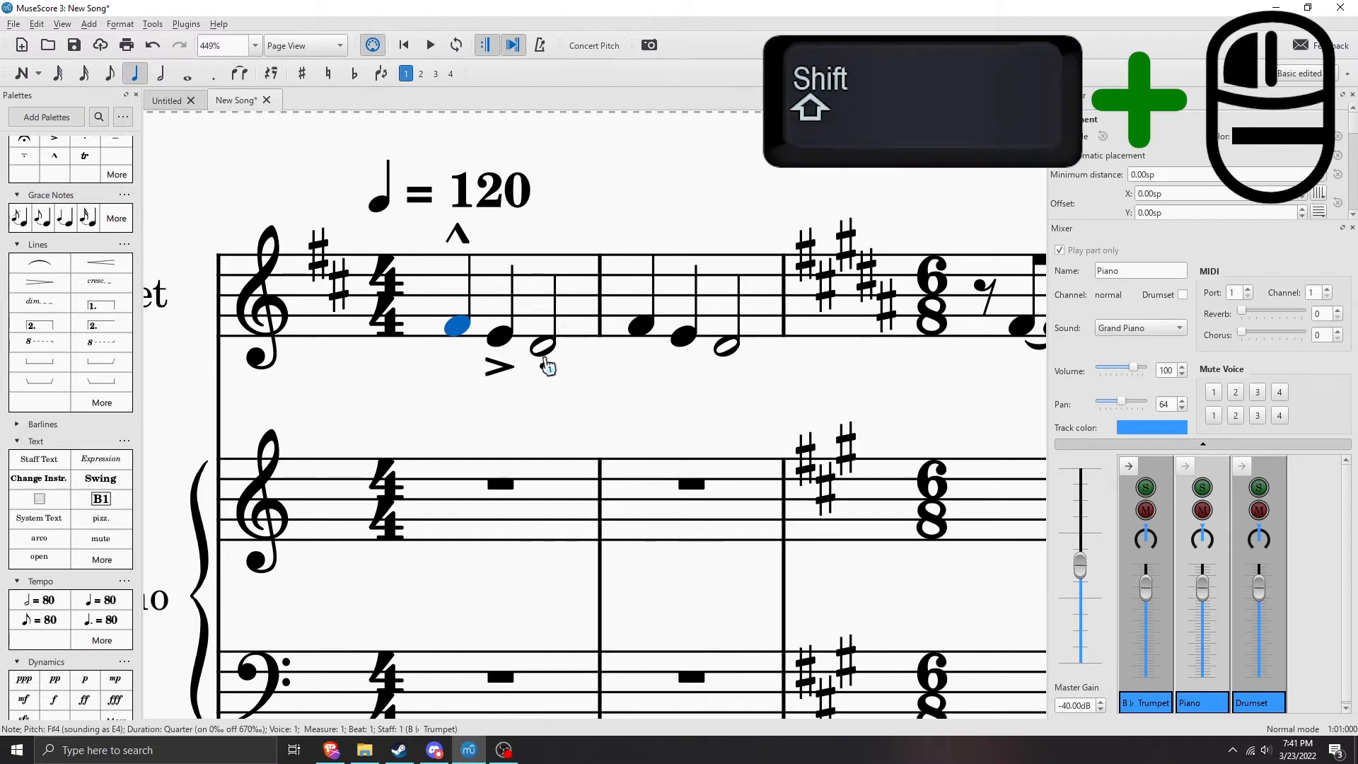
left_click(546, 349, "shift")
scroll(587, 501, "up", 1)
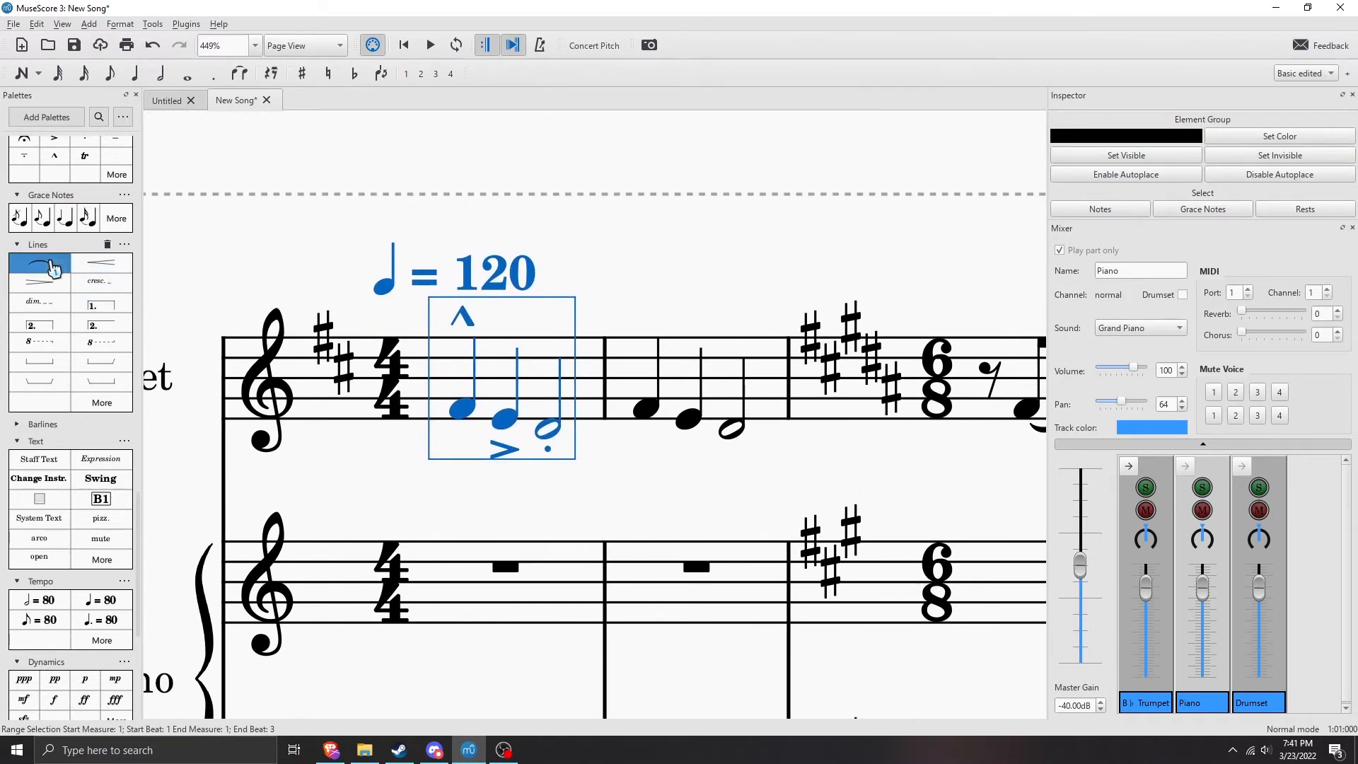
left_click(39, 266)
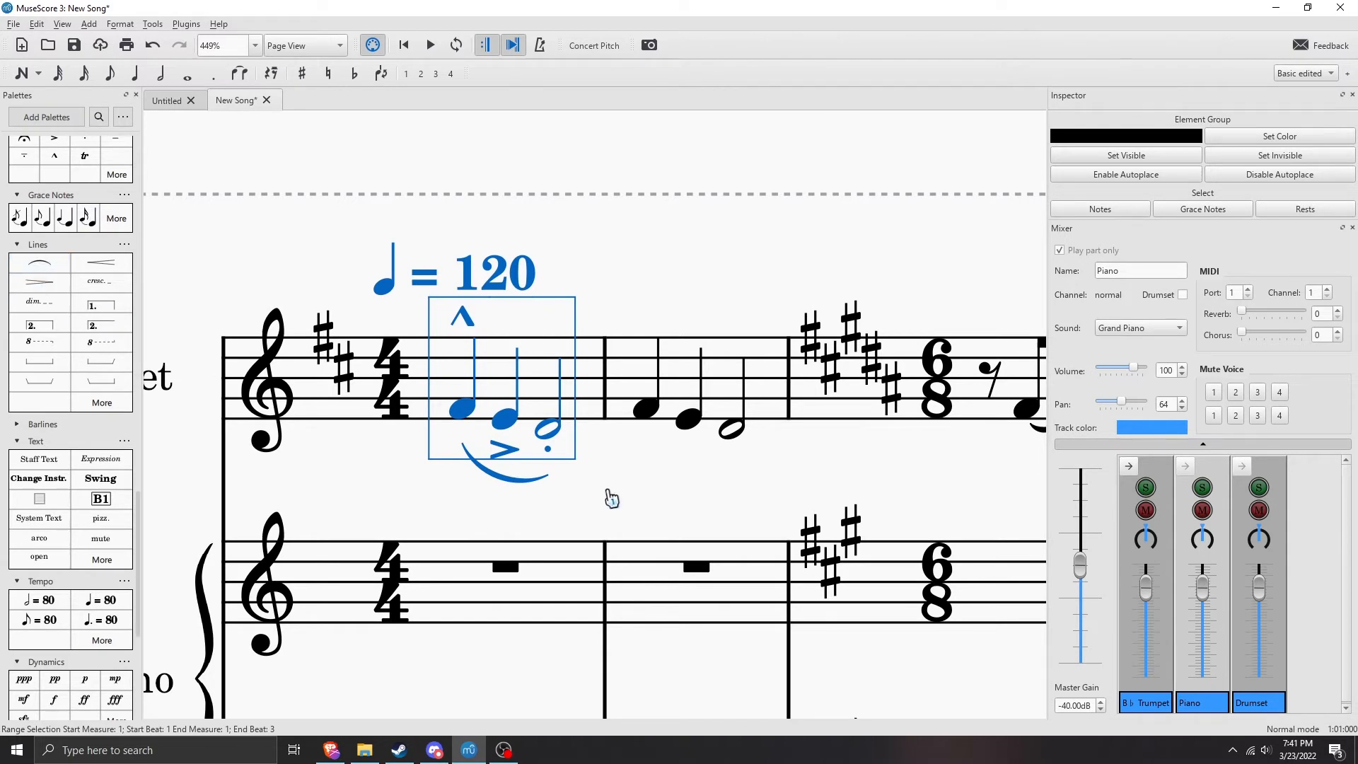
- Play back the slurred trumpet phrase from the first note of measure 1
left_click(591, 465)
left_click(460, 410)
key("space")
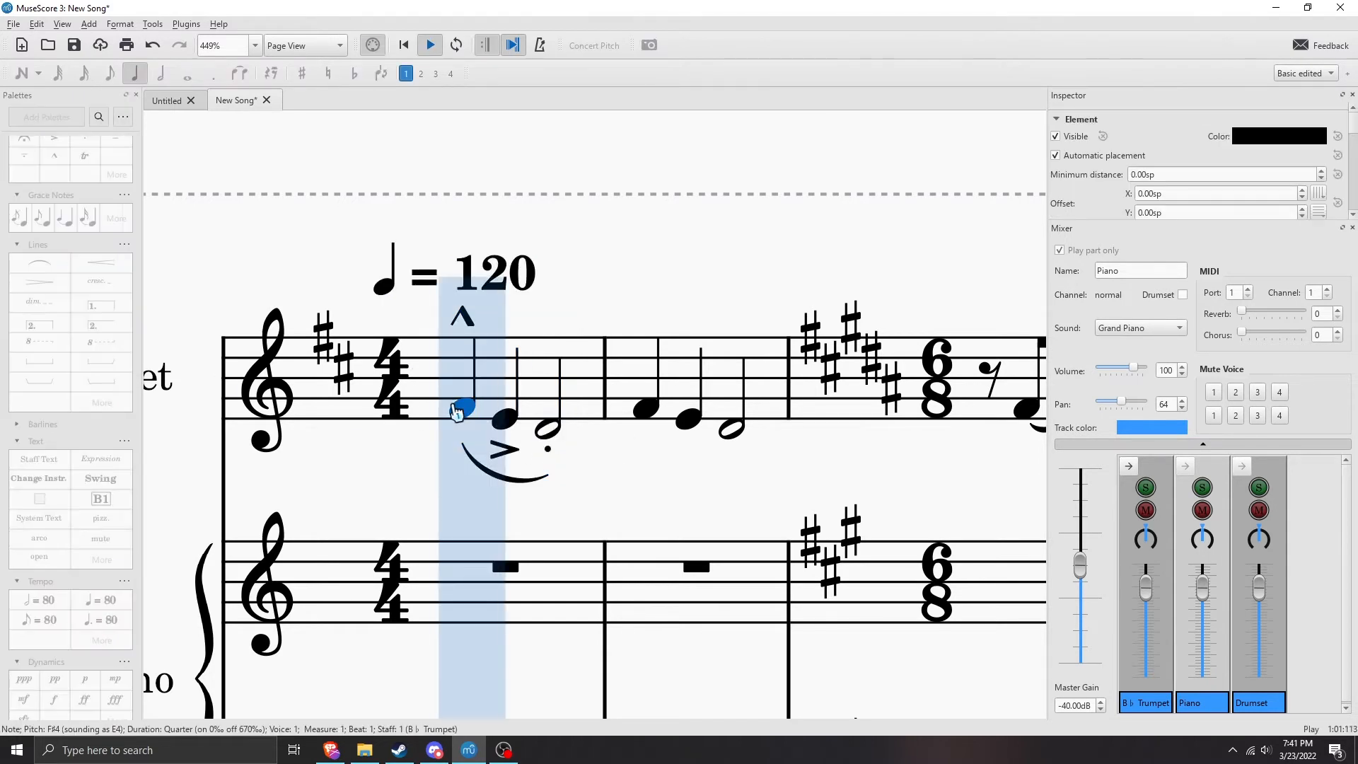
key("space")
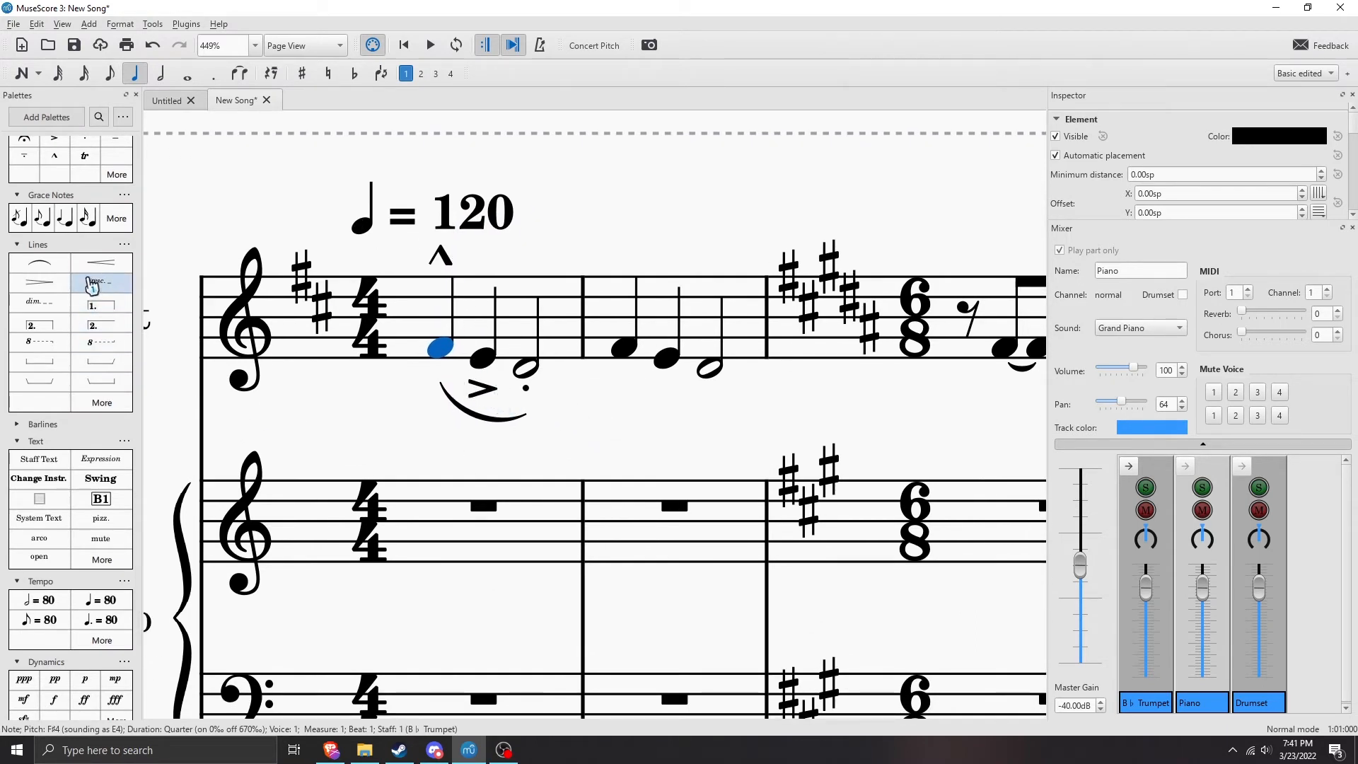
- Look over the available barlines and attach a Staff Text element to the trumpet's first note
scroll(17, 389, "down", 2)
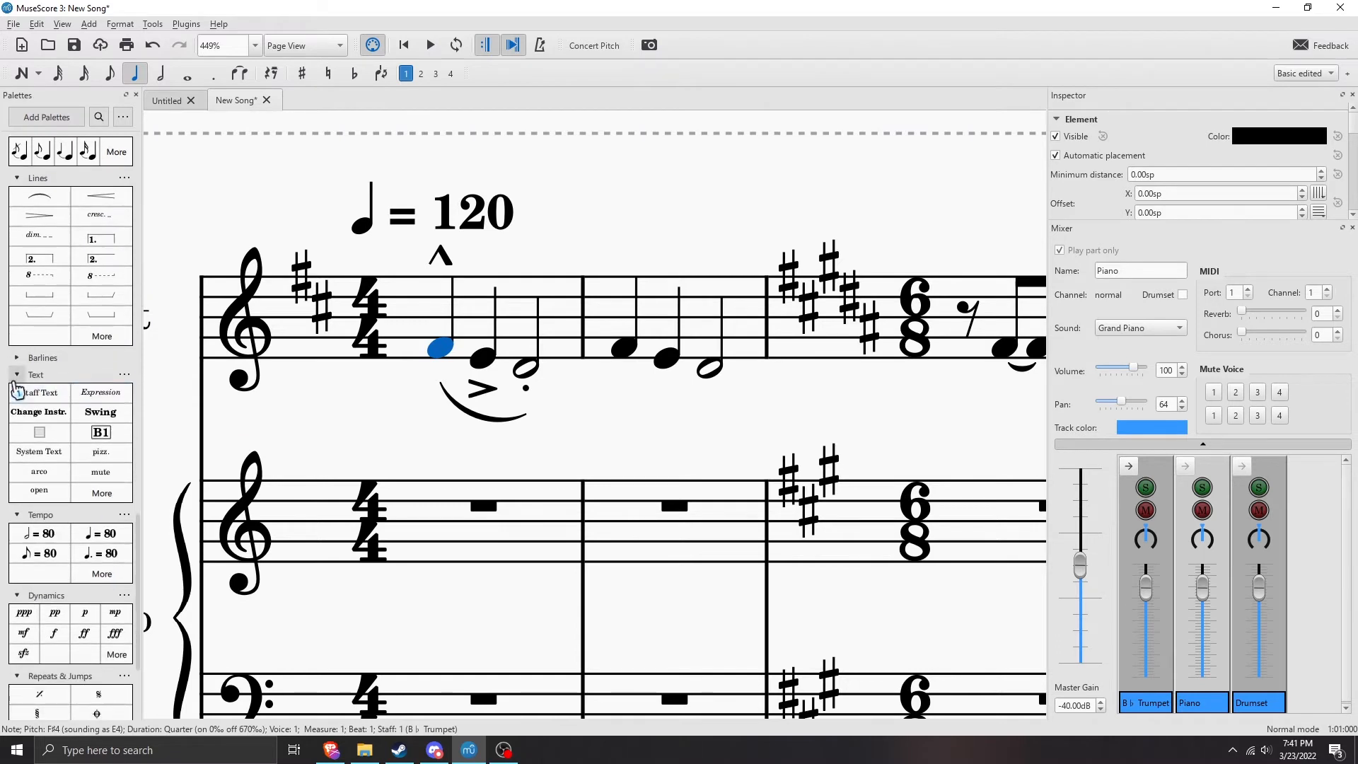
left_click(15, 359)
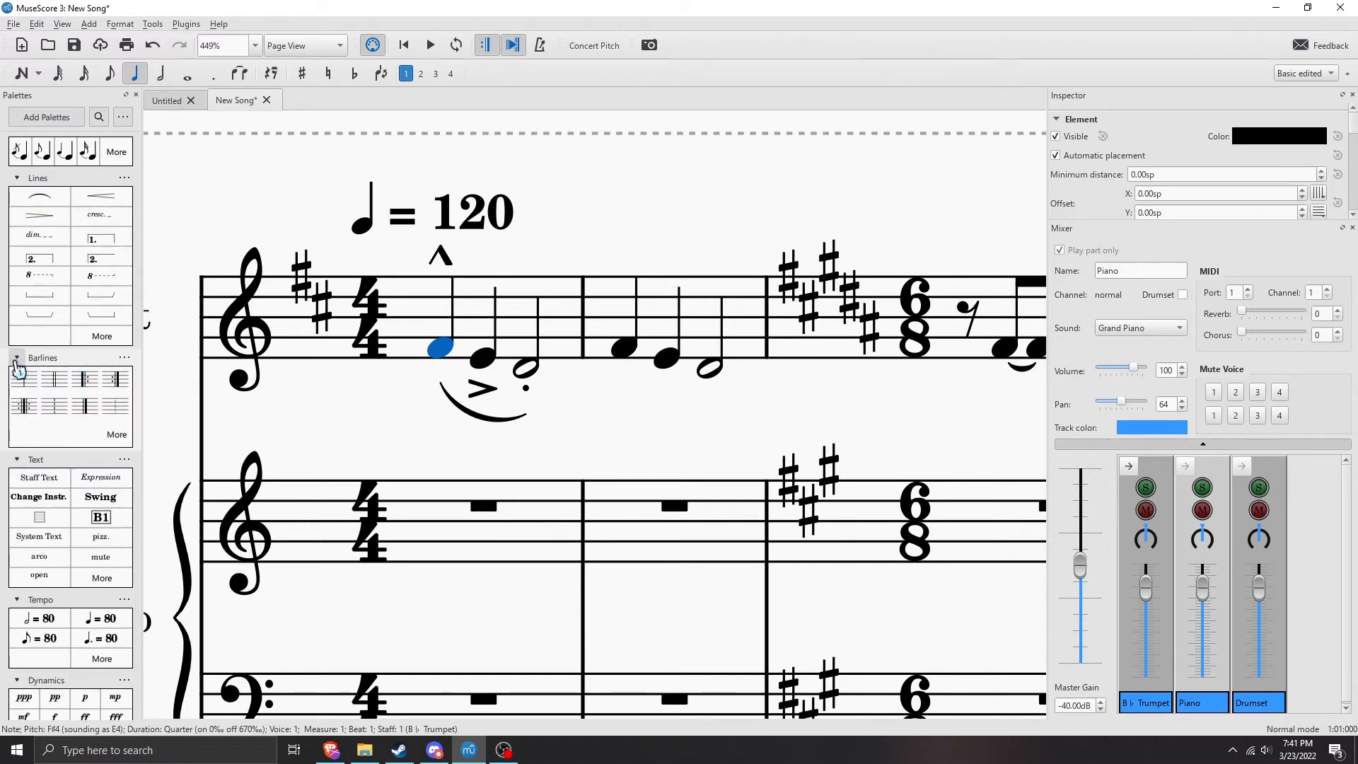
left_click(17, 359)
scroll(20, 386, "down", 5)
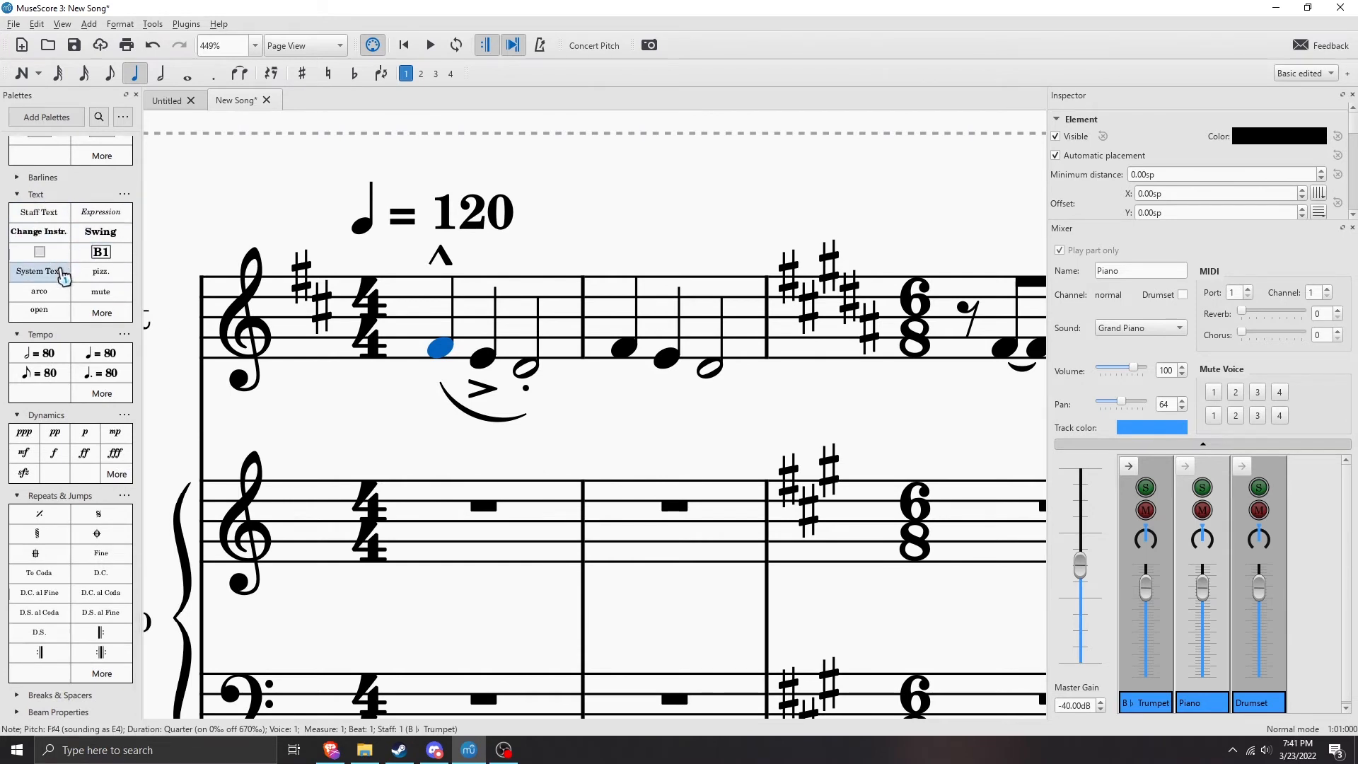
left_click_drag(467, 438, 375, 493)
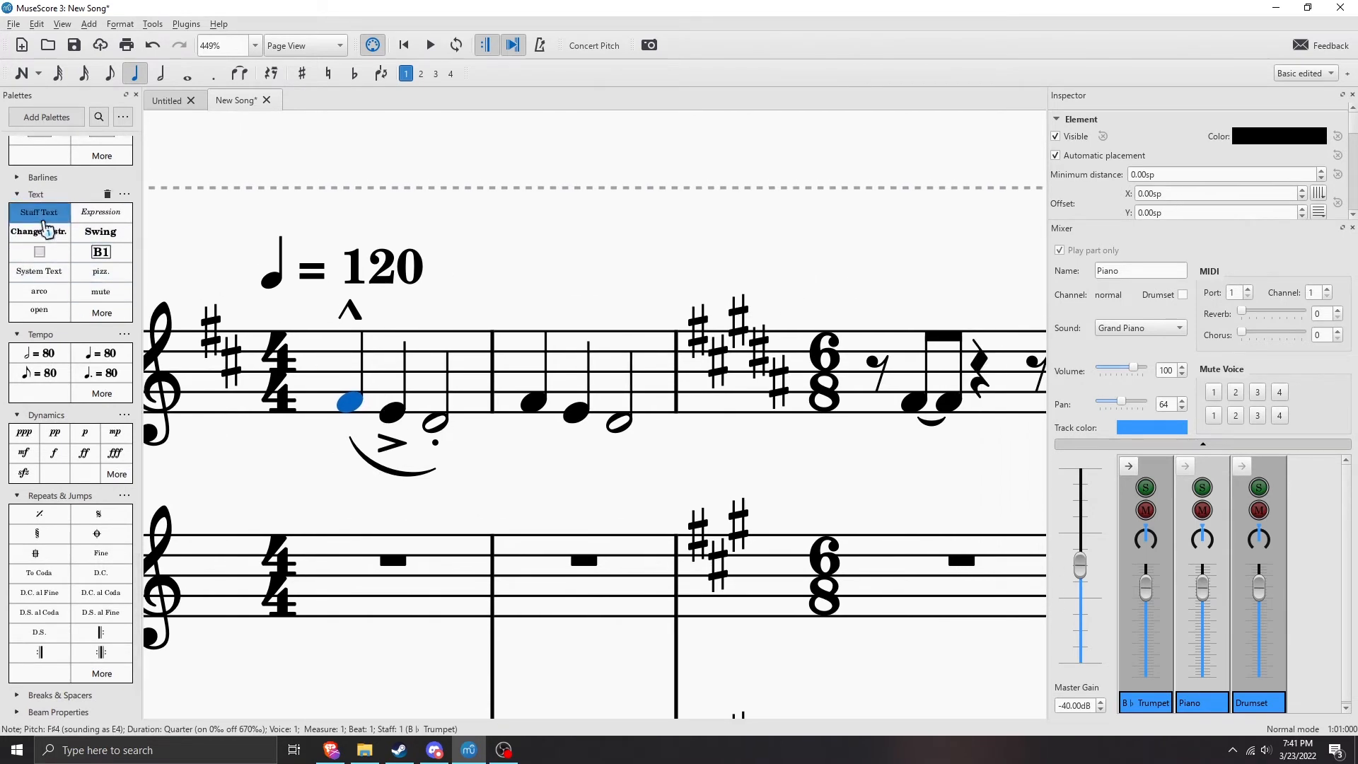
left_click(39, 213)
left_click_drag(554, 490, 614, 489)
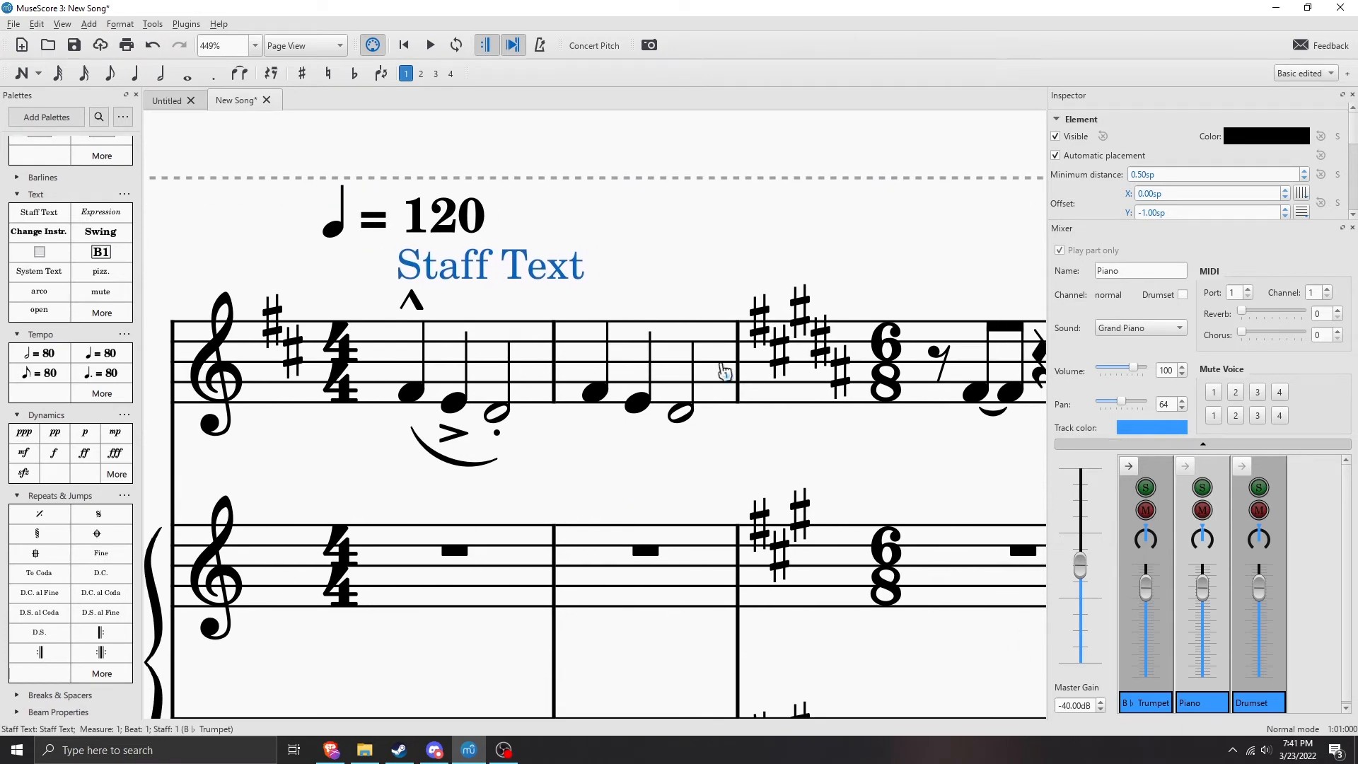
- Add System Text to every note and rest in the trumpet's measure 3
left_click(787, 399)
left_click(923, 368)
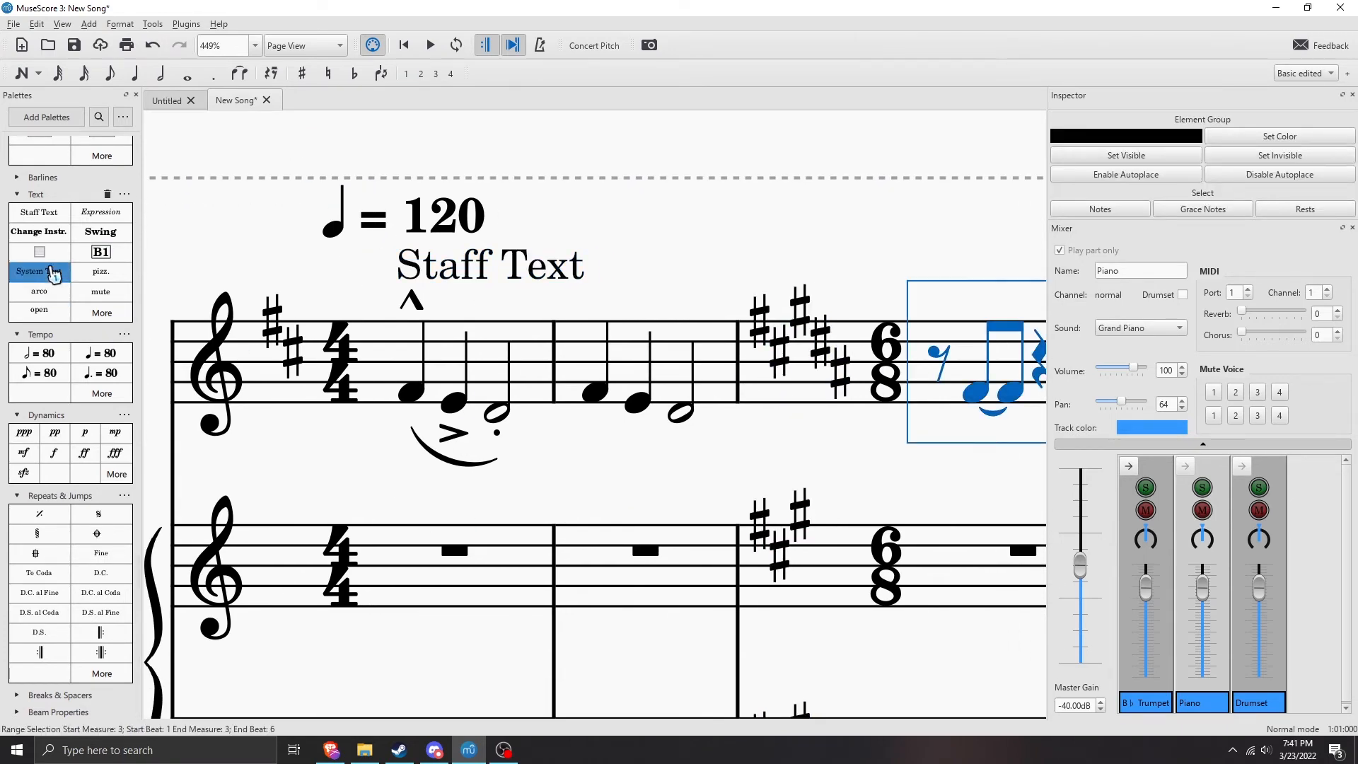
left_click(54, 275)
left_click_drag(836, 566, 831, 234)
left_click_drag(858, 283, 371, 537)
scroll(410, 516, "down", 2)
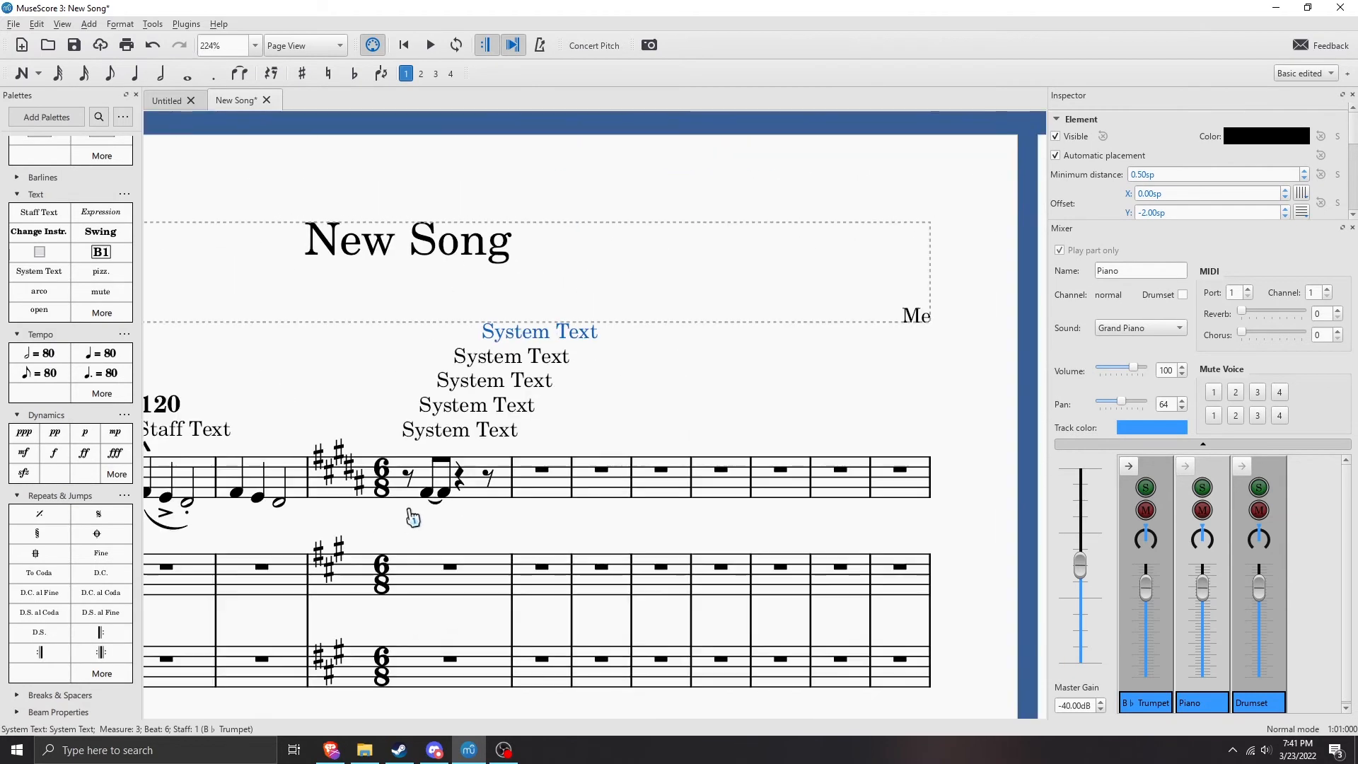
left_click_drag(561, 459, 827, 237)
scroll(764, 323, "down", 2)
left_click_drag(753, 512, 753, 652)
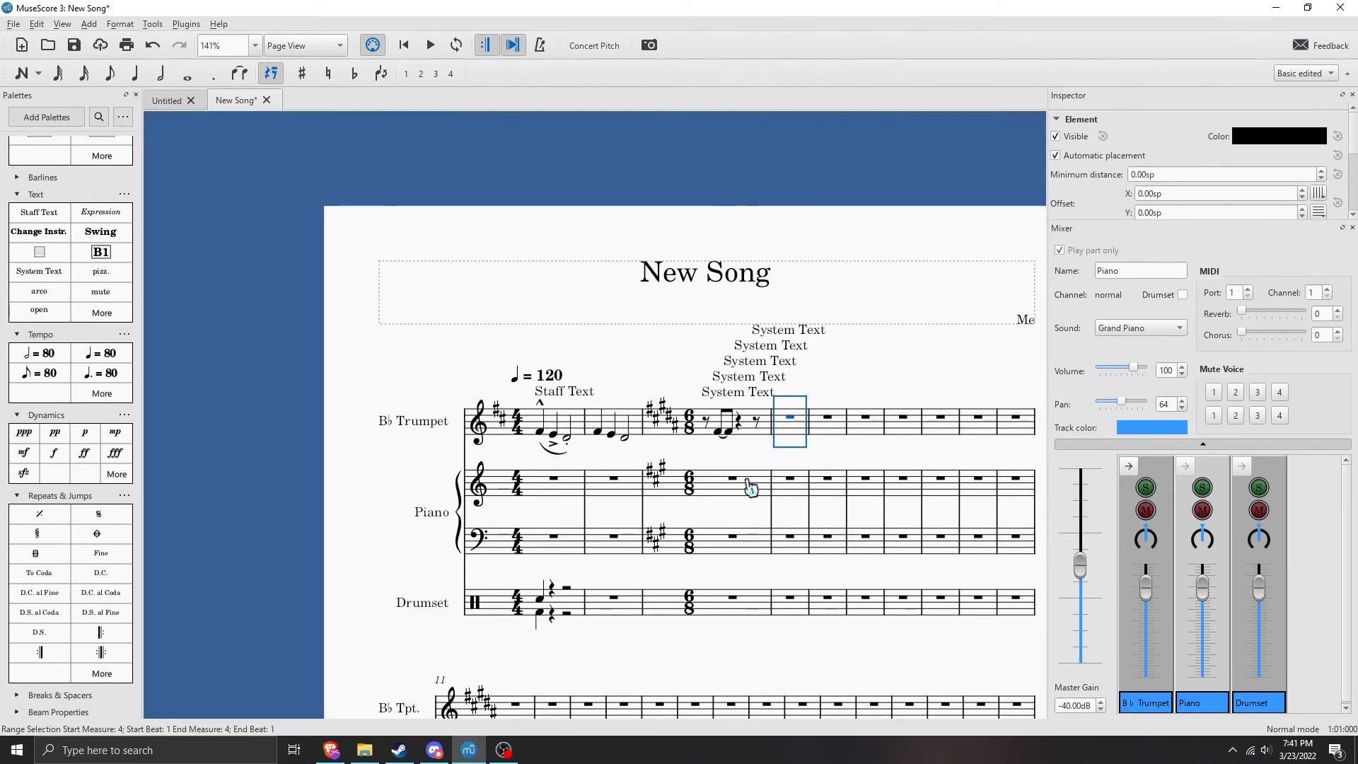
- Try moving several System Text elements from above the trumpet staff to below it, and undo the moves
left_click(740, 378)
left_click_drag(740, 377, 738, 511)
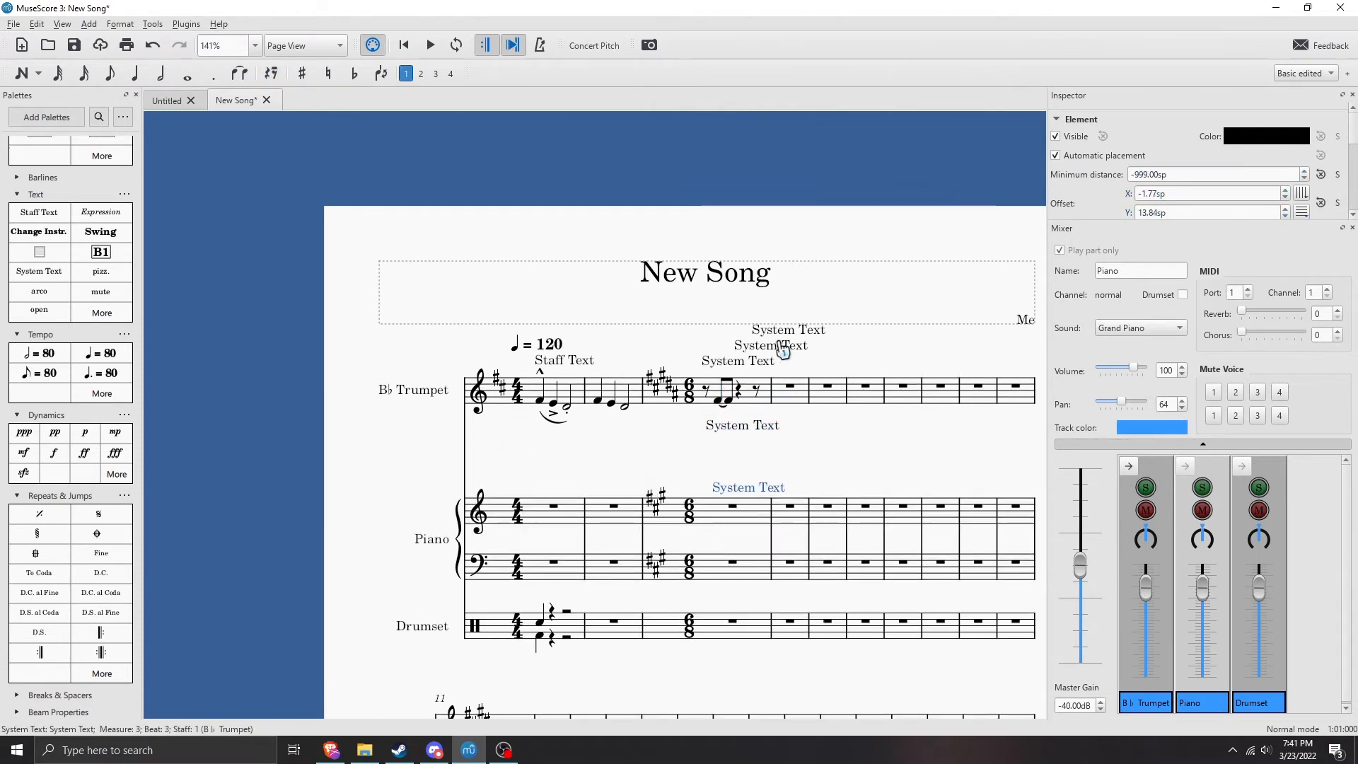
left_click_drag(783, 350, 766, 425)
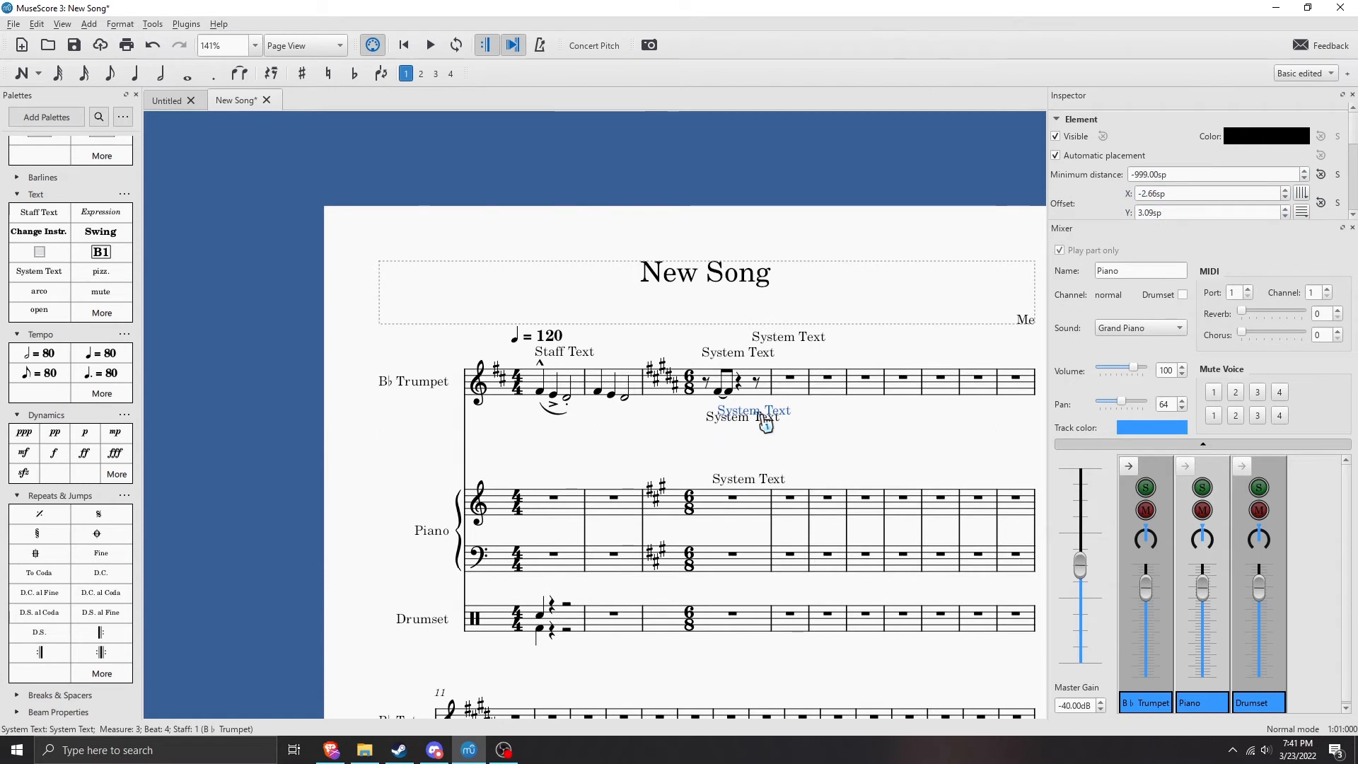
key("ctrl+z")
- Undo the System Text added to the trumpet's measure 3
left_click_drag(527, 359, 583, 383)
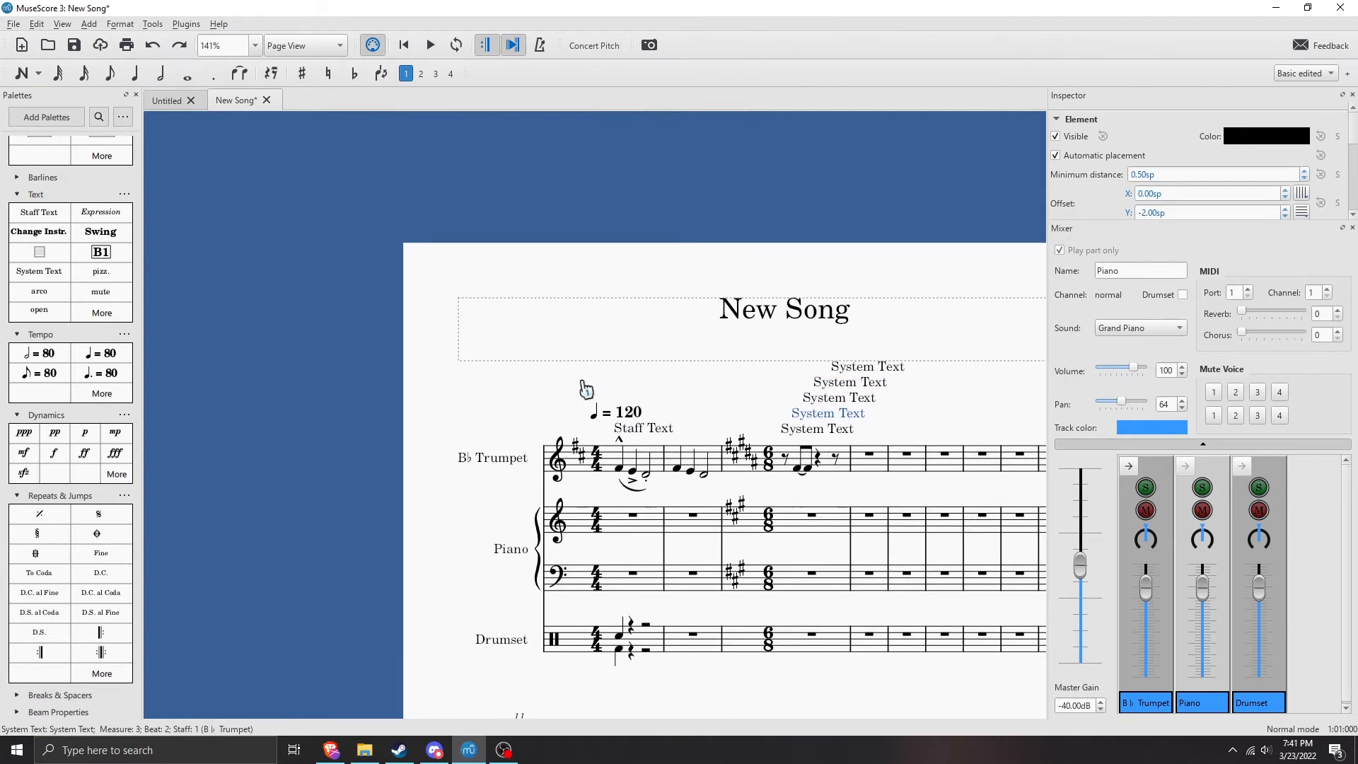
left_click_drag(284, 414, 120, 342)
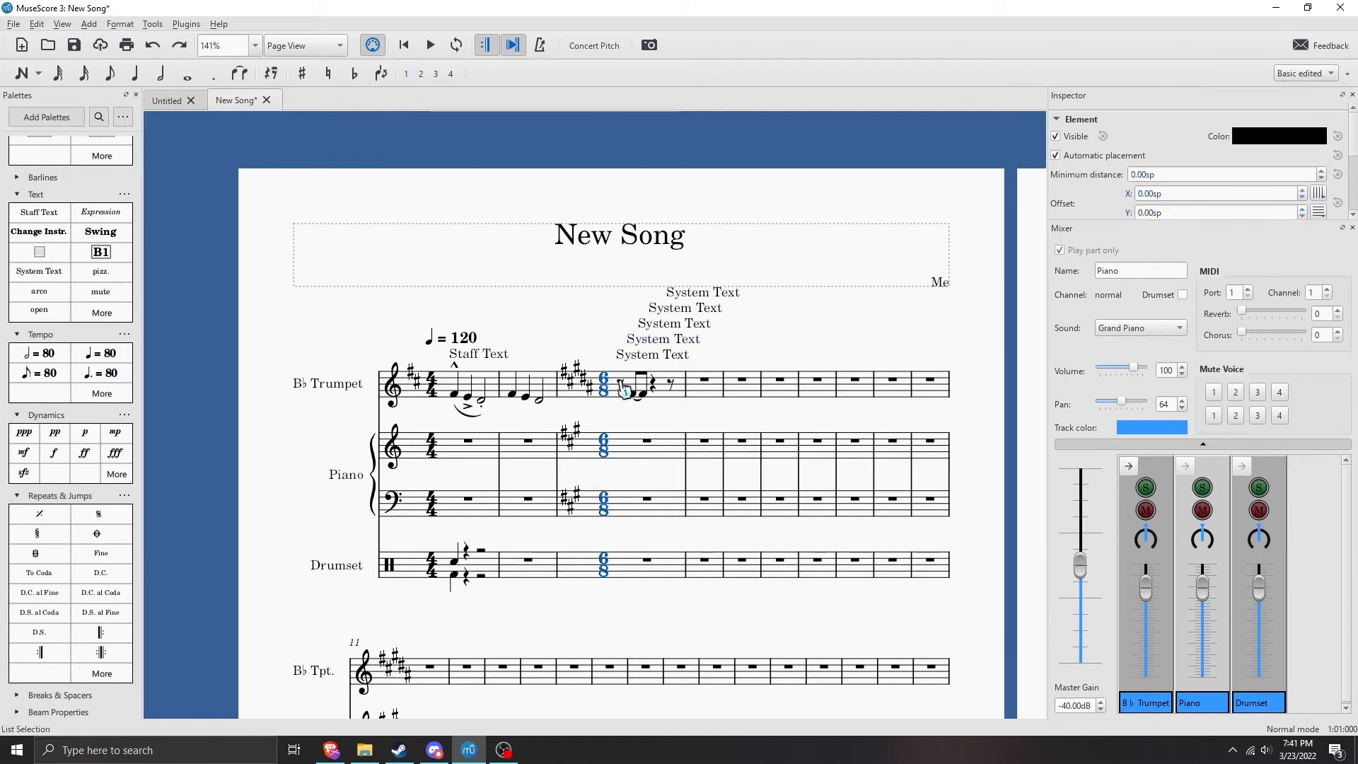
key("ctrl+z")
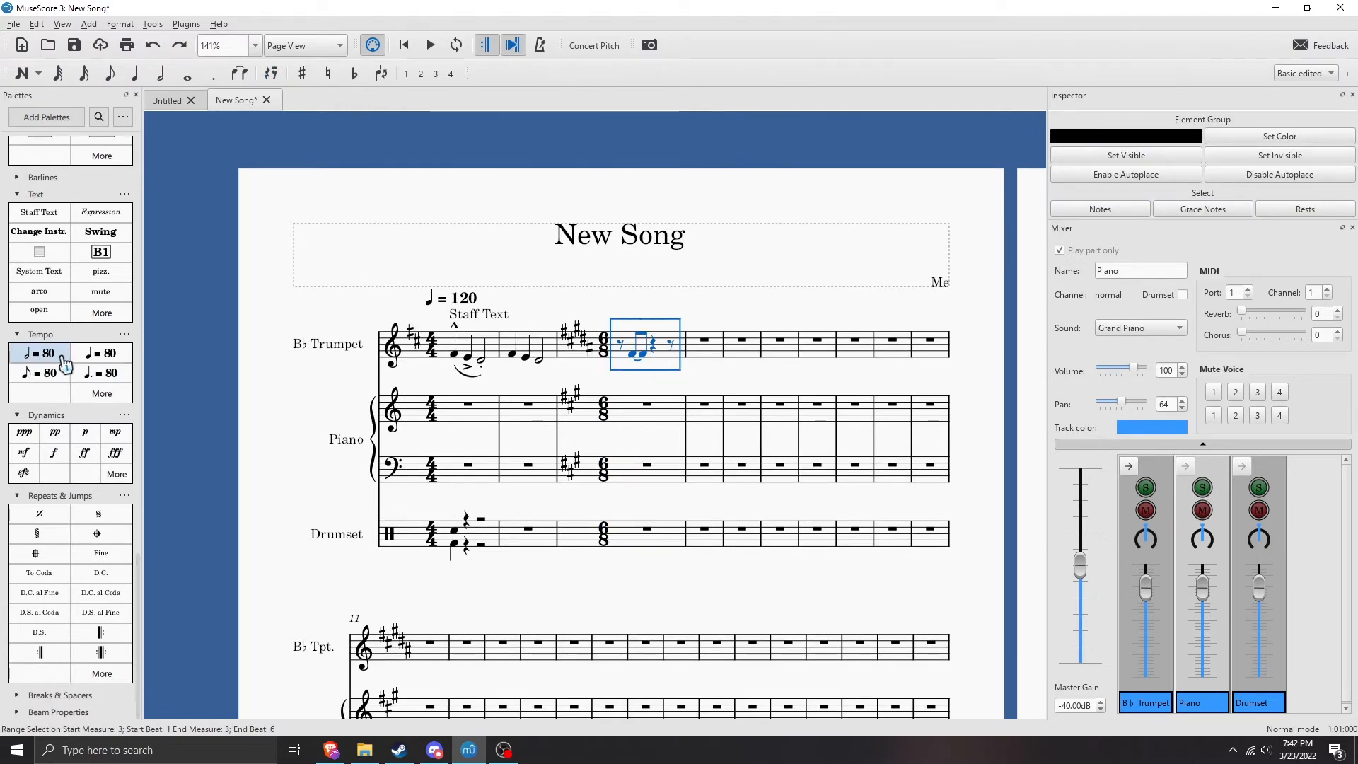
- Apply the half note = 80 tempo marking to the selected notes and rests of the trumpet's measure 3
left_click(39, 353)
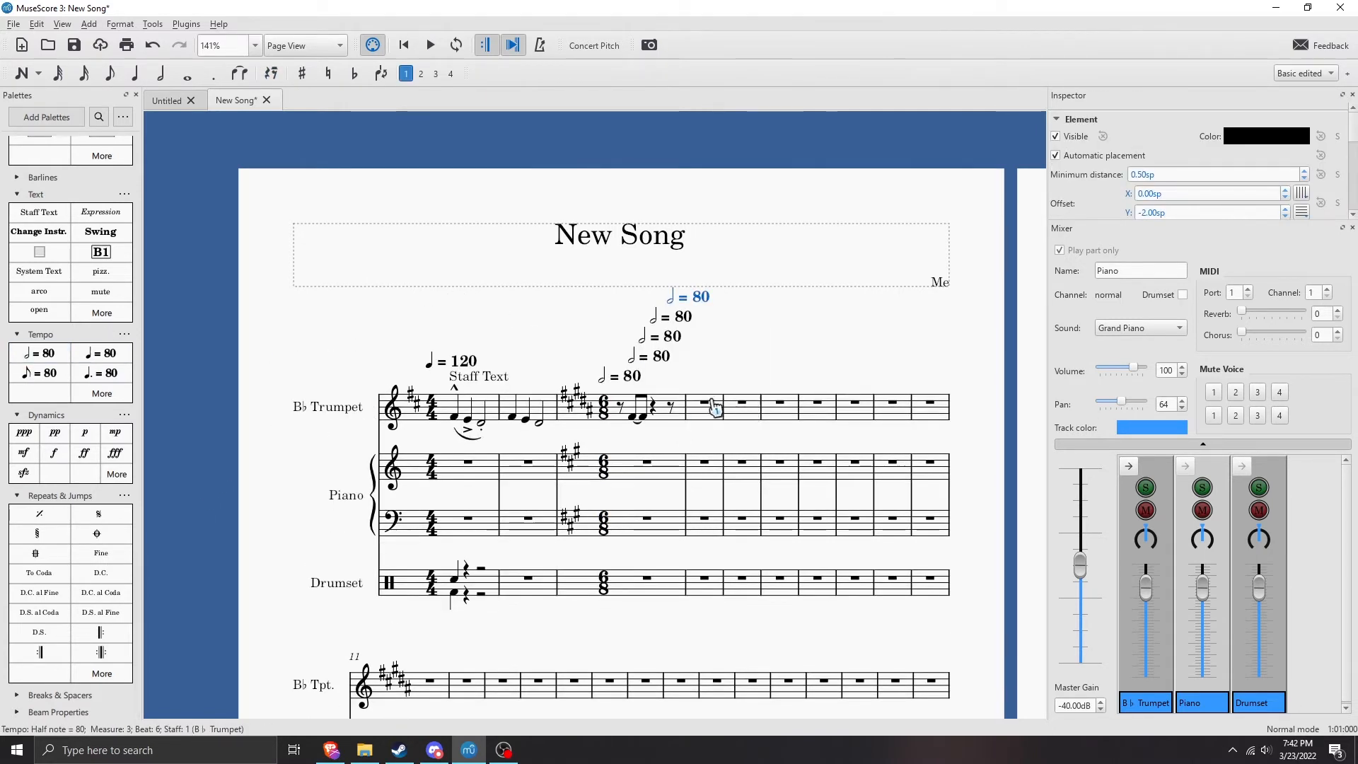
left_click_drag(699, 386, 620, 234)
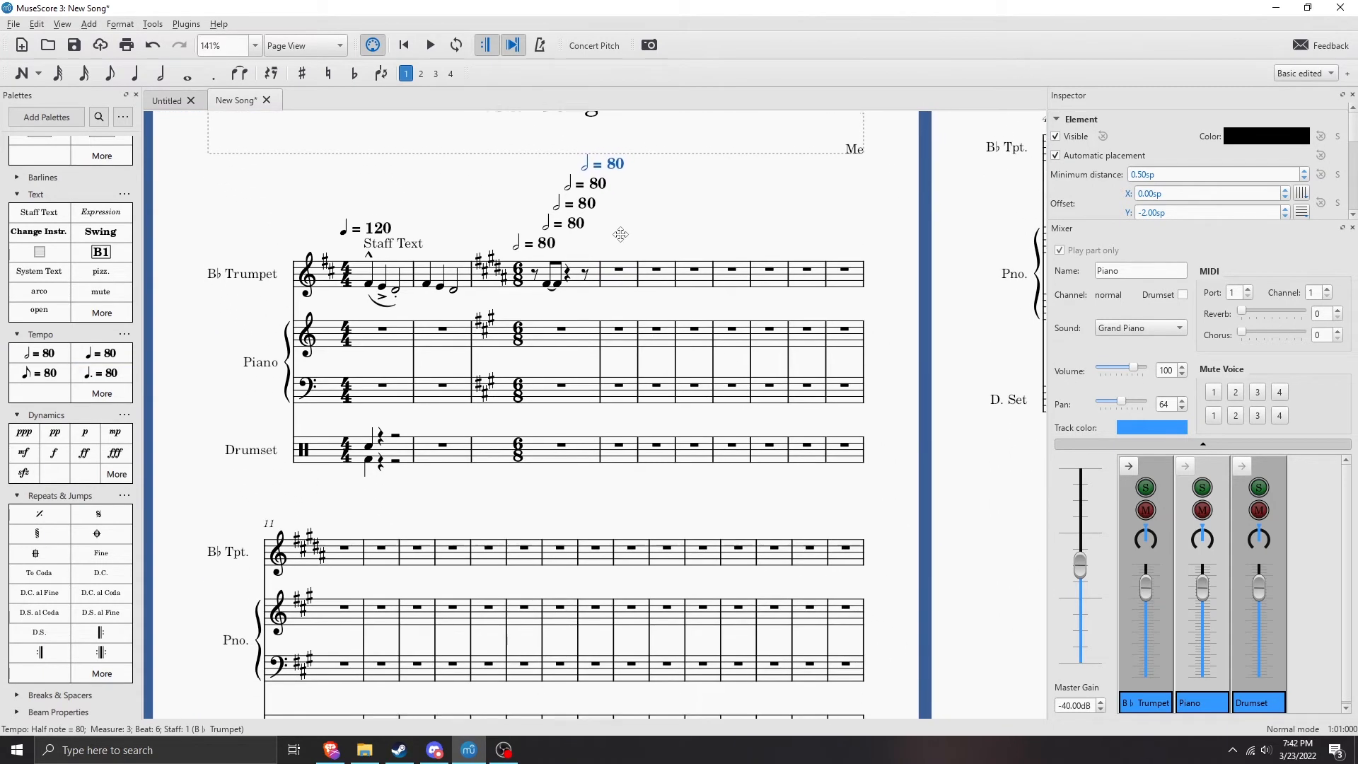
scroll(616, 232, "down", 2)
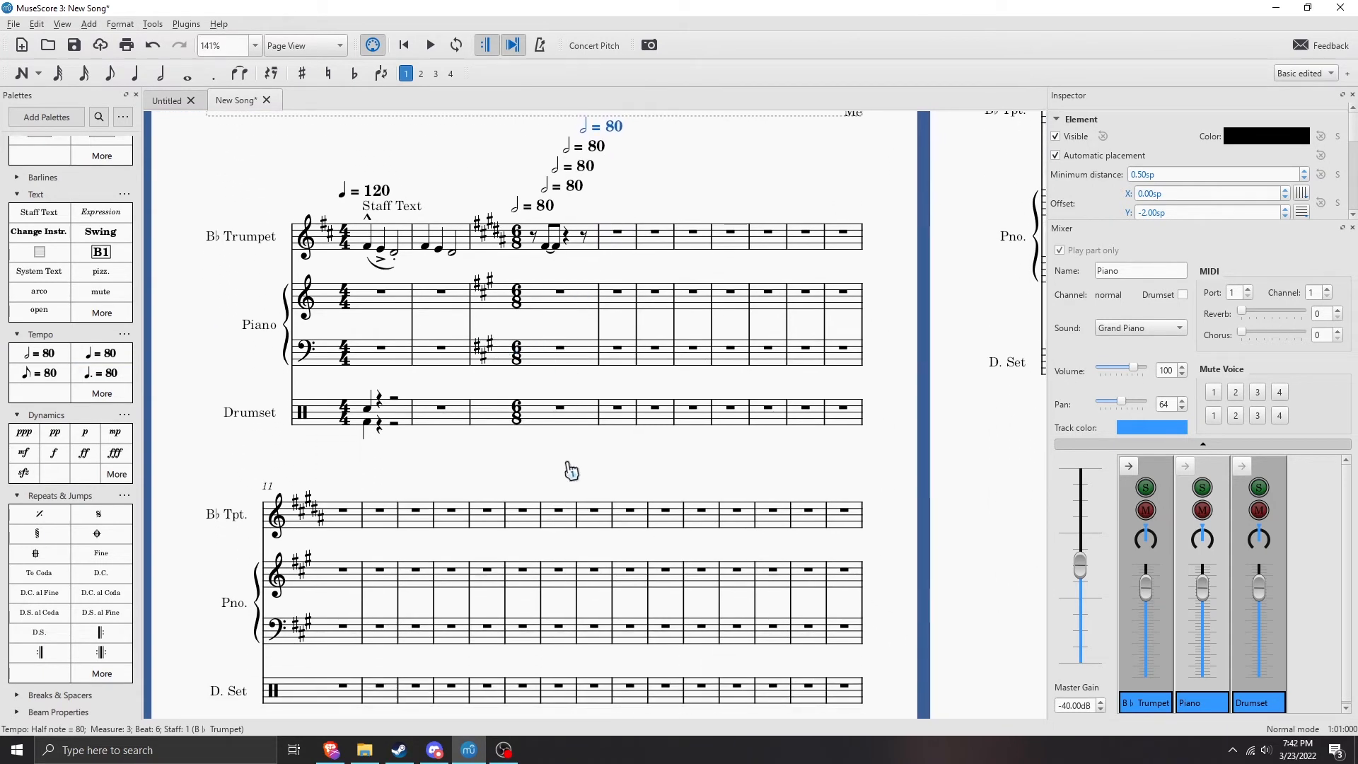
left_click_drag(571, 480, 576, 545)
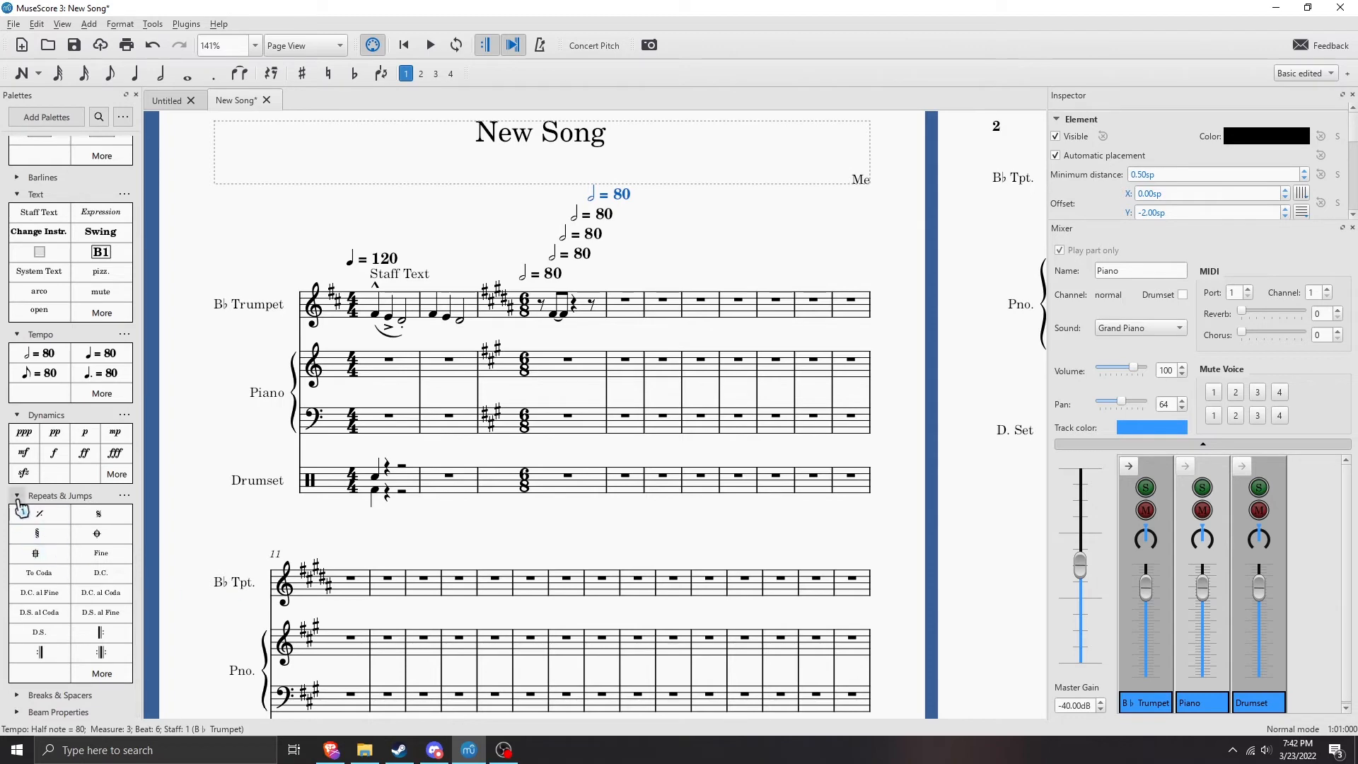
- Expand the Breaks & Spacers palette, look through the other palettes, and review the tempo marking's properties
left_click(20, 696)
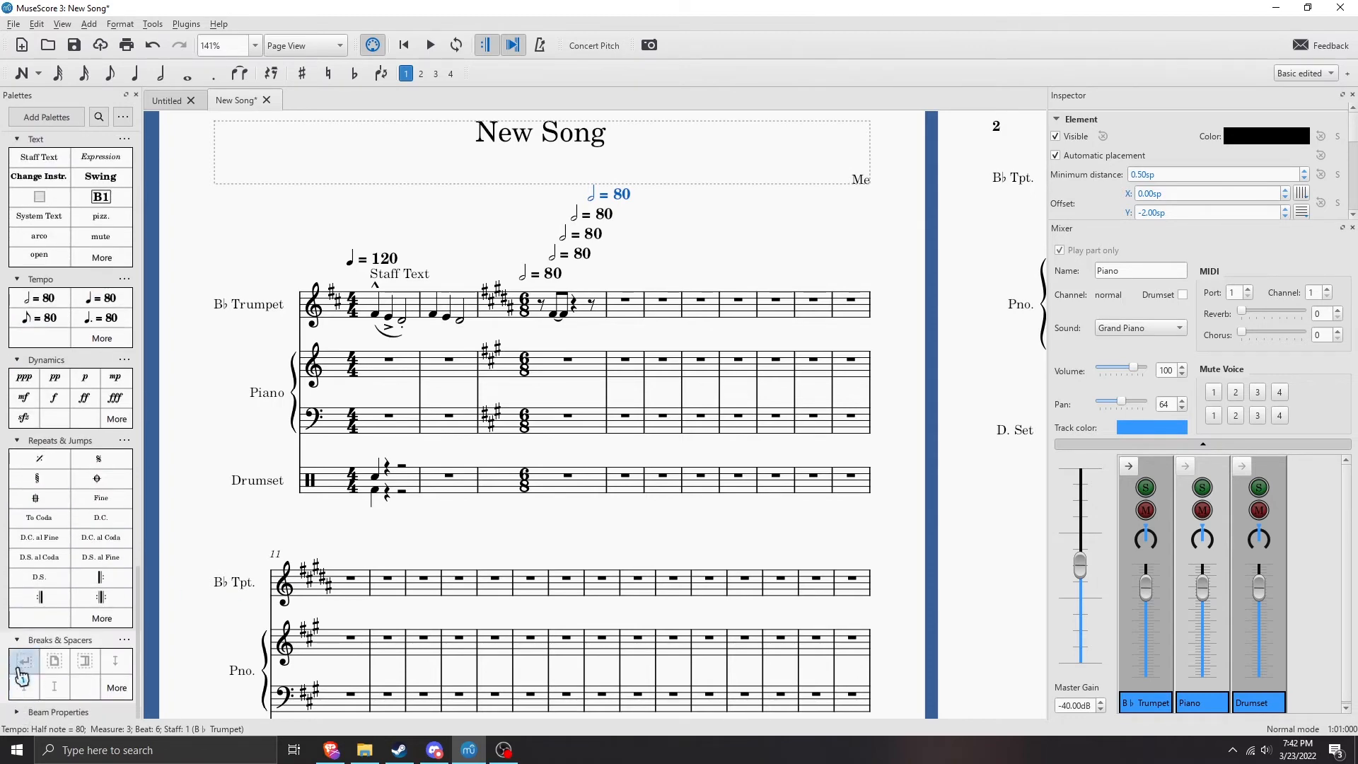
scroll(28, 665, "up", 10)
scroll(82, 524, "up", 10)
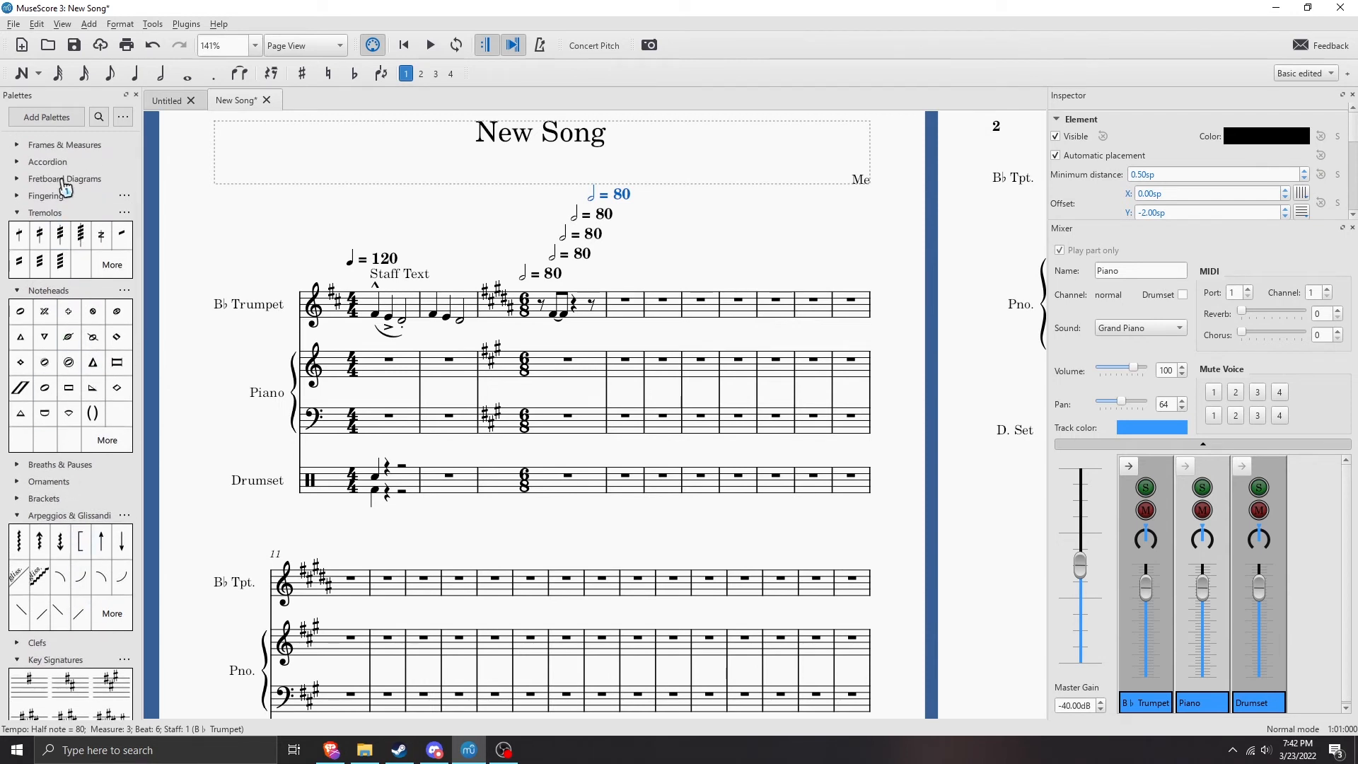
scroll(58, 326, "down", 5)
scroll(56, 329, "down", 10)
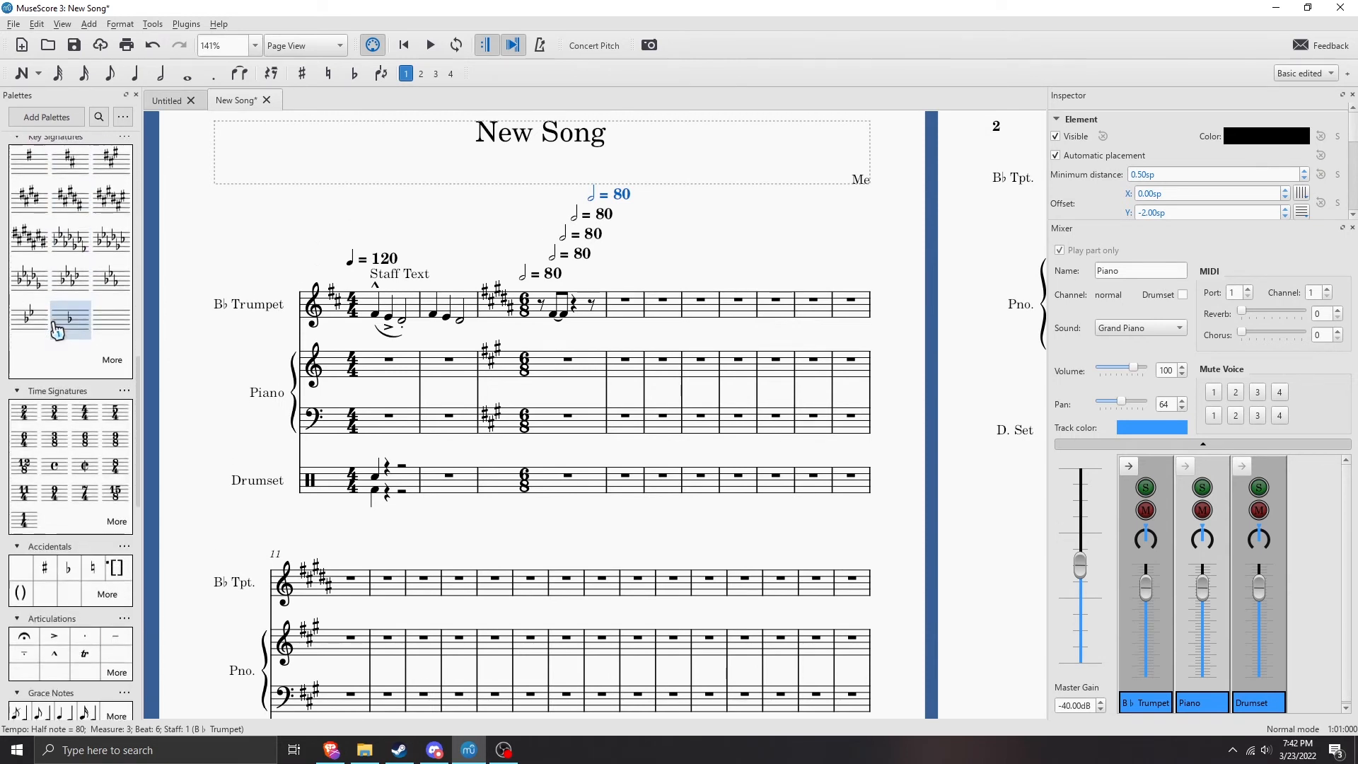
scroll(56, 328, "down", 3)
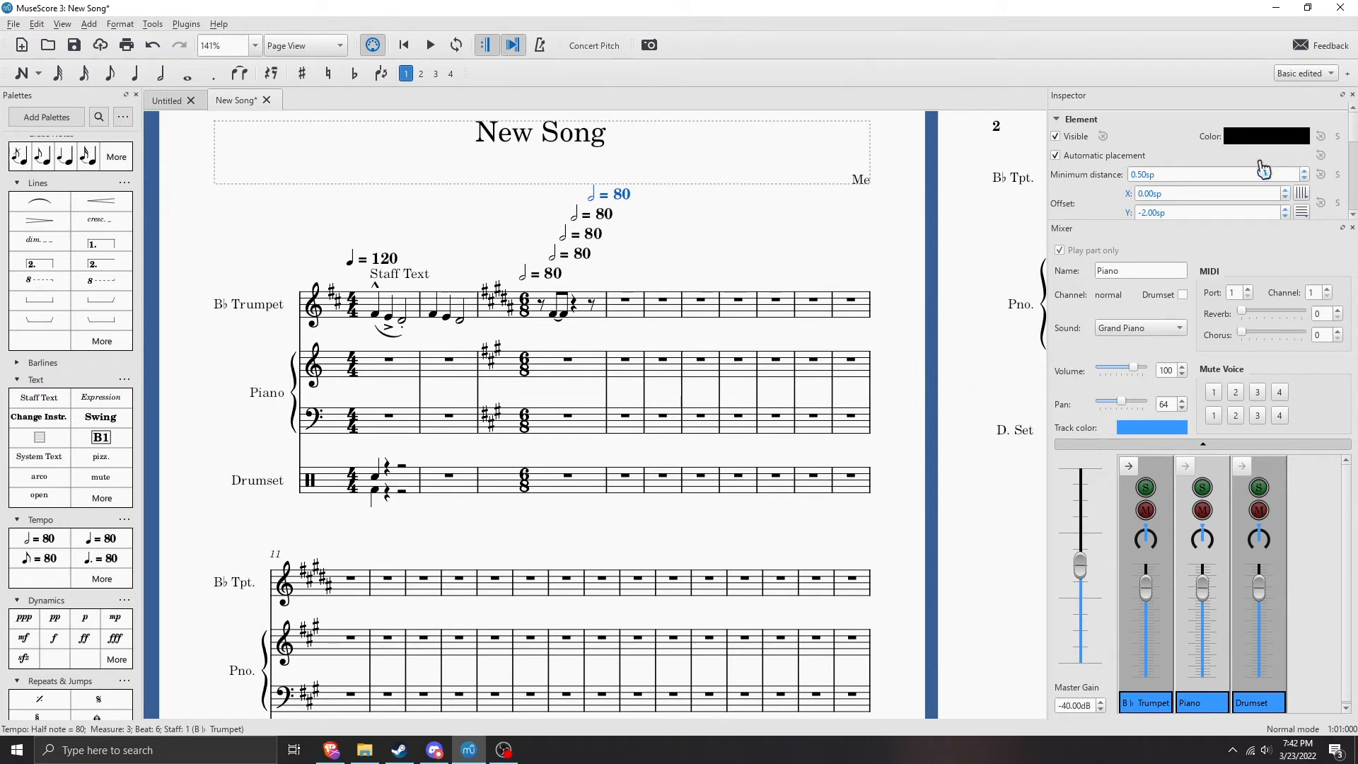
scroll(1132, 166, "down", 5)
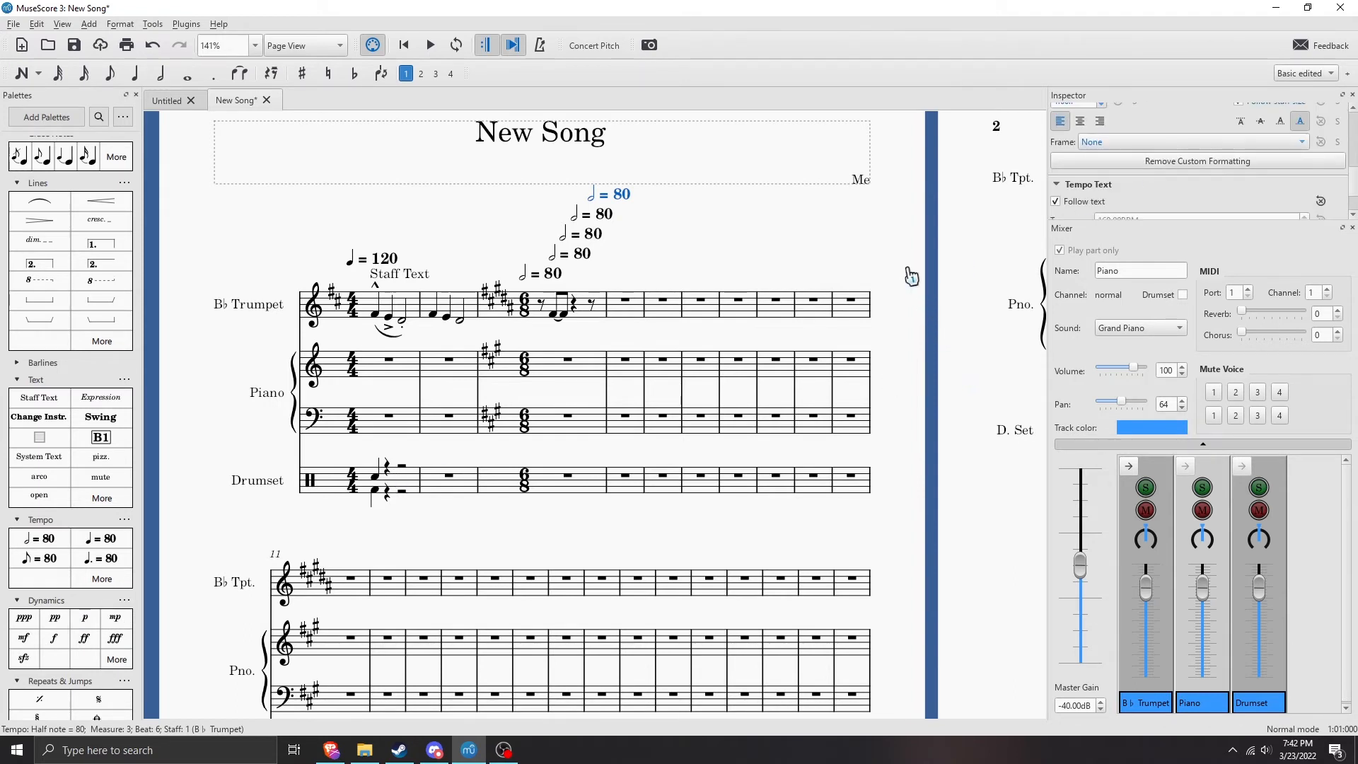
- Select the trumpet's first note in measure 2 and look over the plugin, view and toolbar options
left_click_drag(503, 342, 575, 350)
left_click(508, 325)
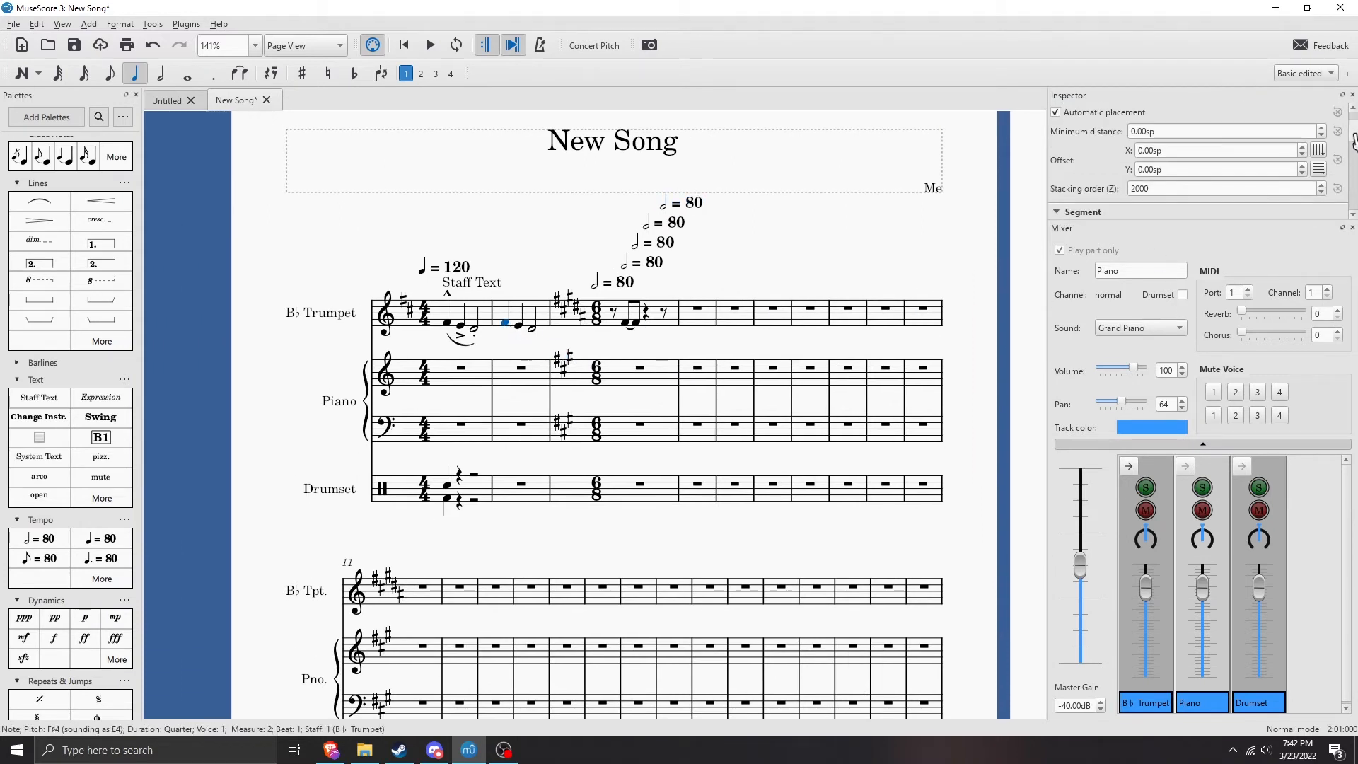
left_click(187, 23)
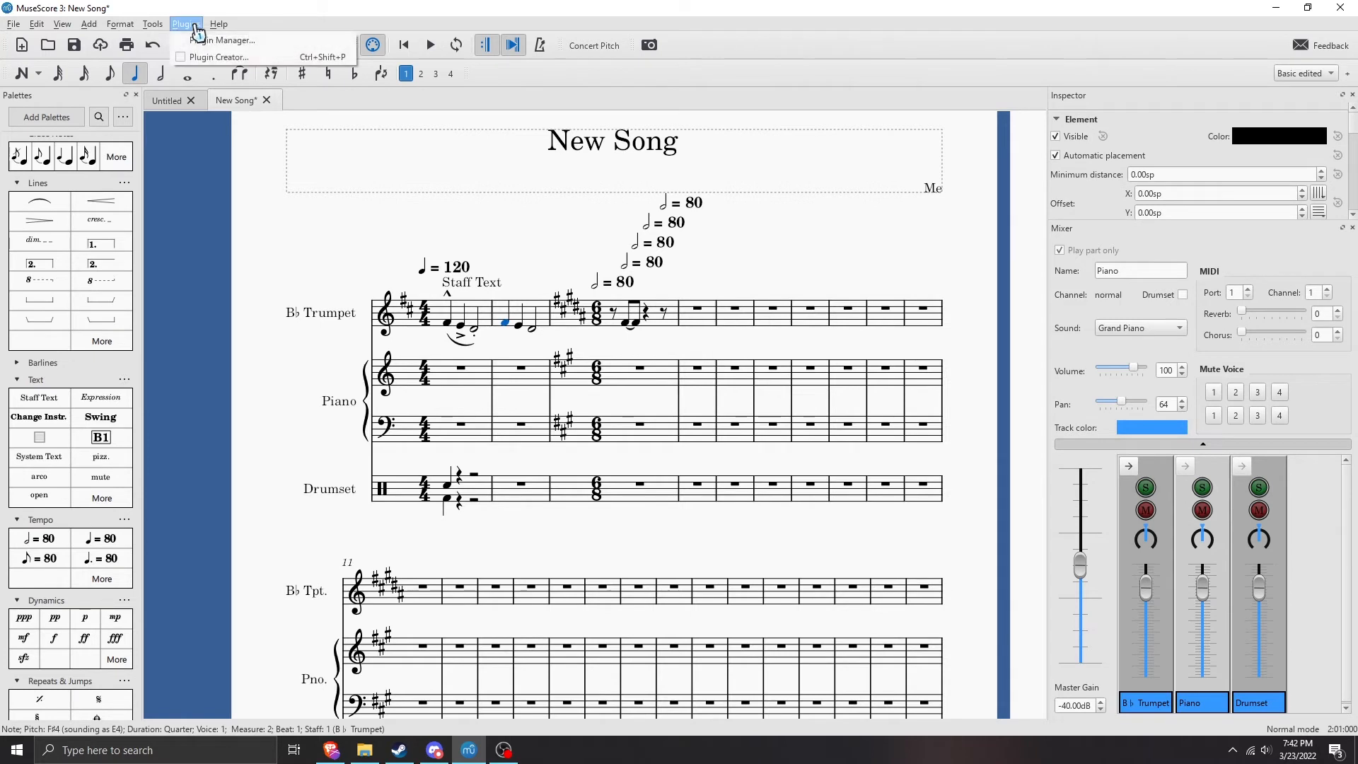
mouse_move(67, 29)
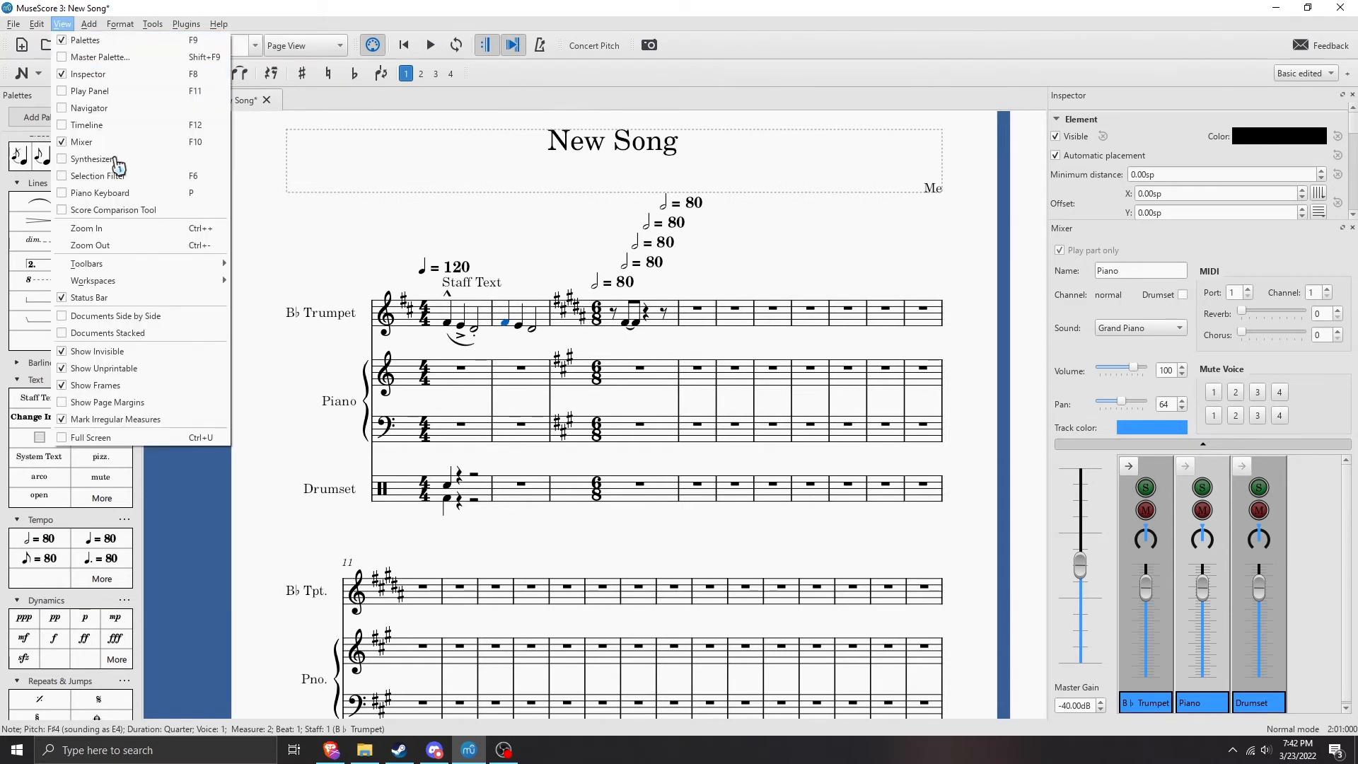
mouse_move(170, 269)
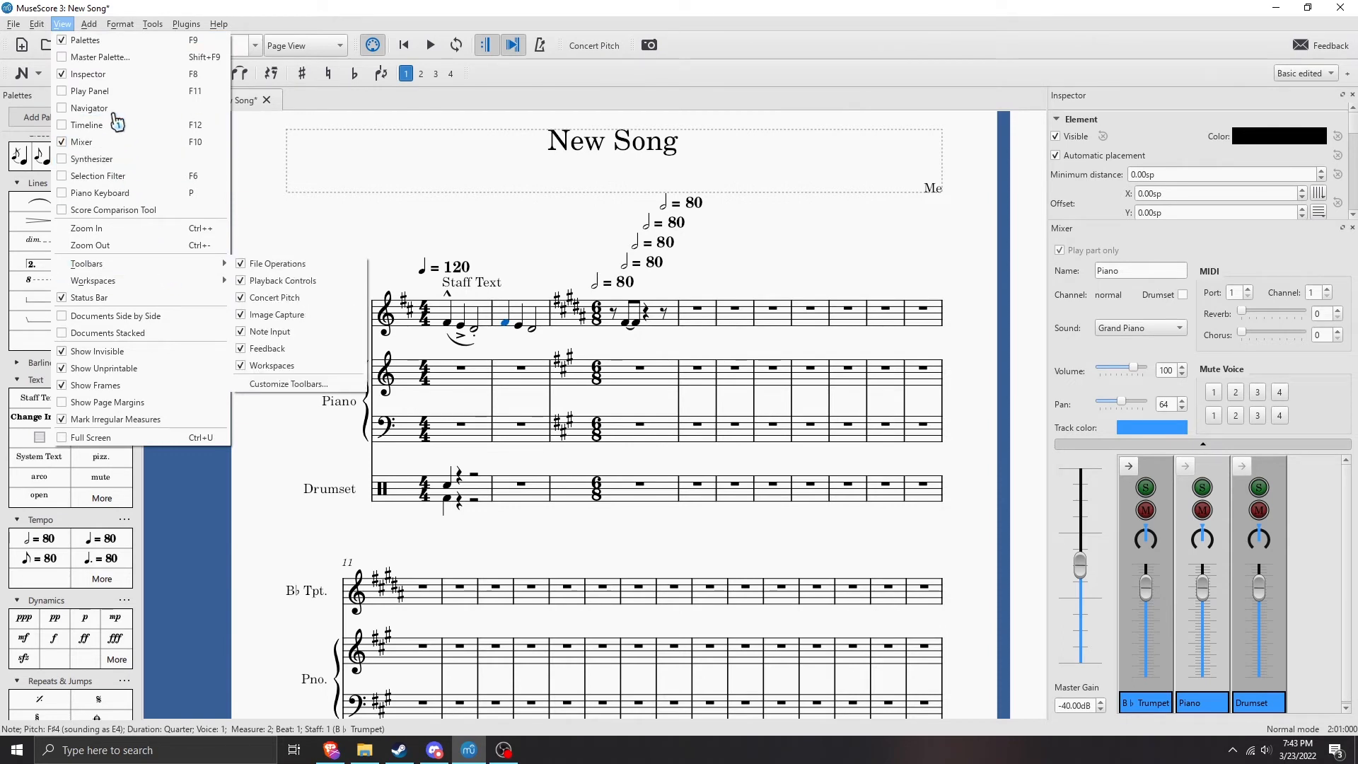
left_click(754, 55)
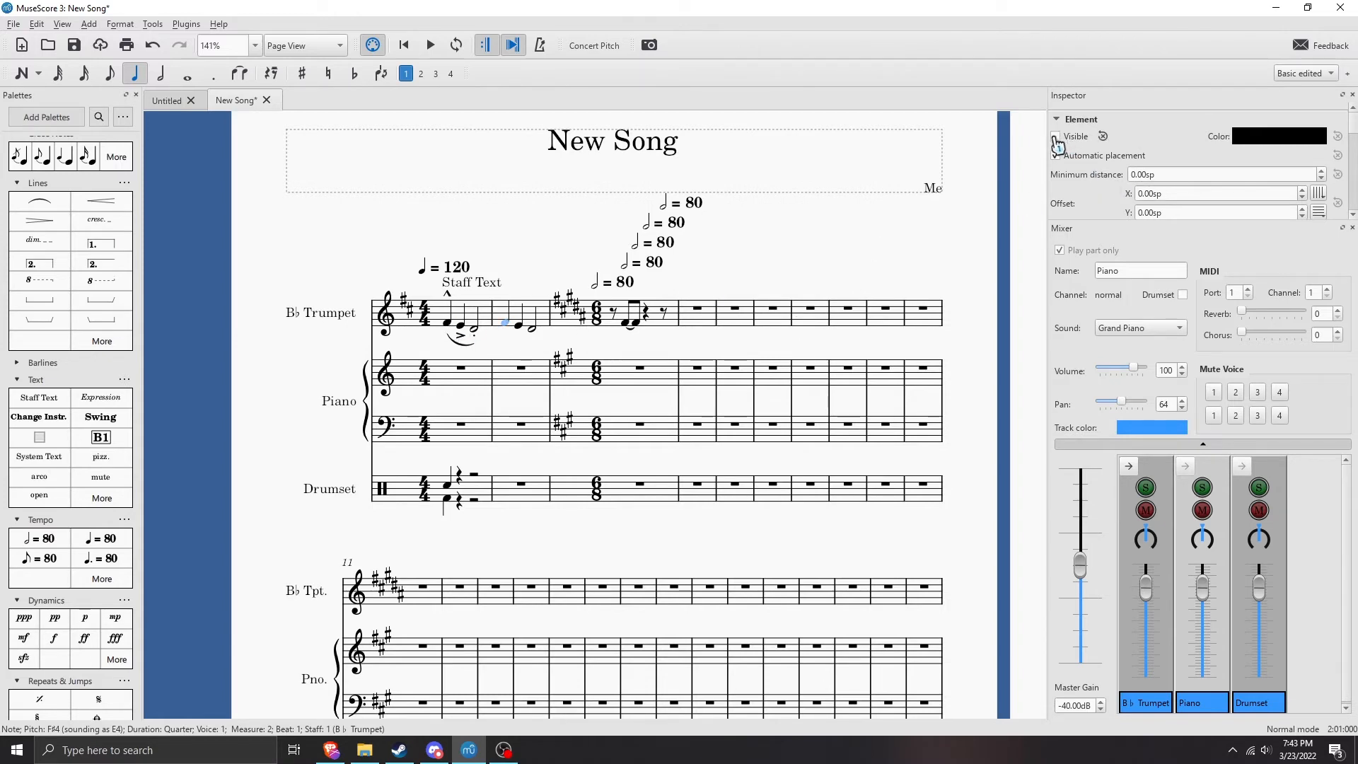
- Try picking a different colour for the trumpet's first note in measure 2
left_click(1299, 140)
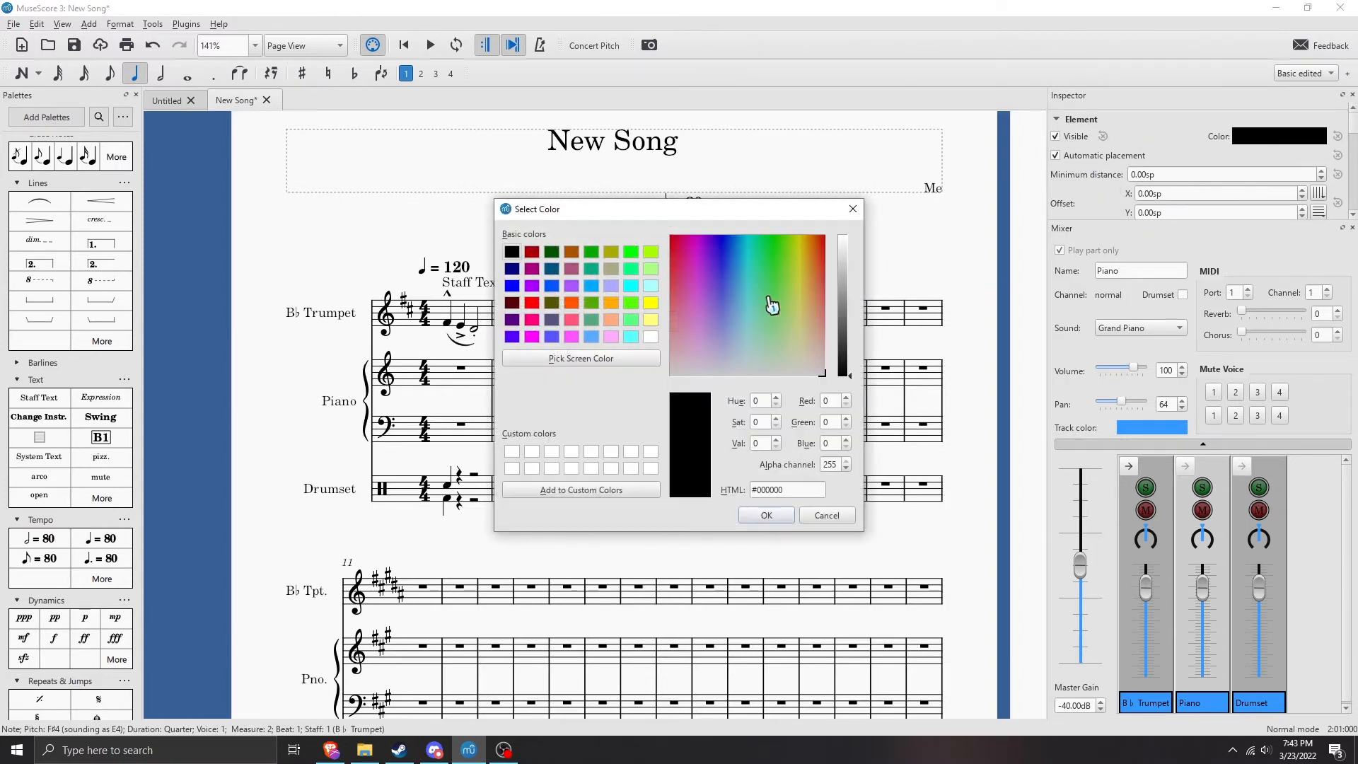
left_click_drag(773, 303, 818, 237)
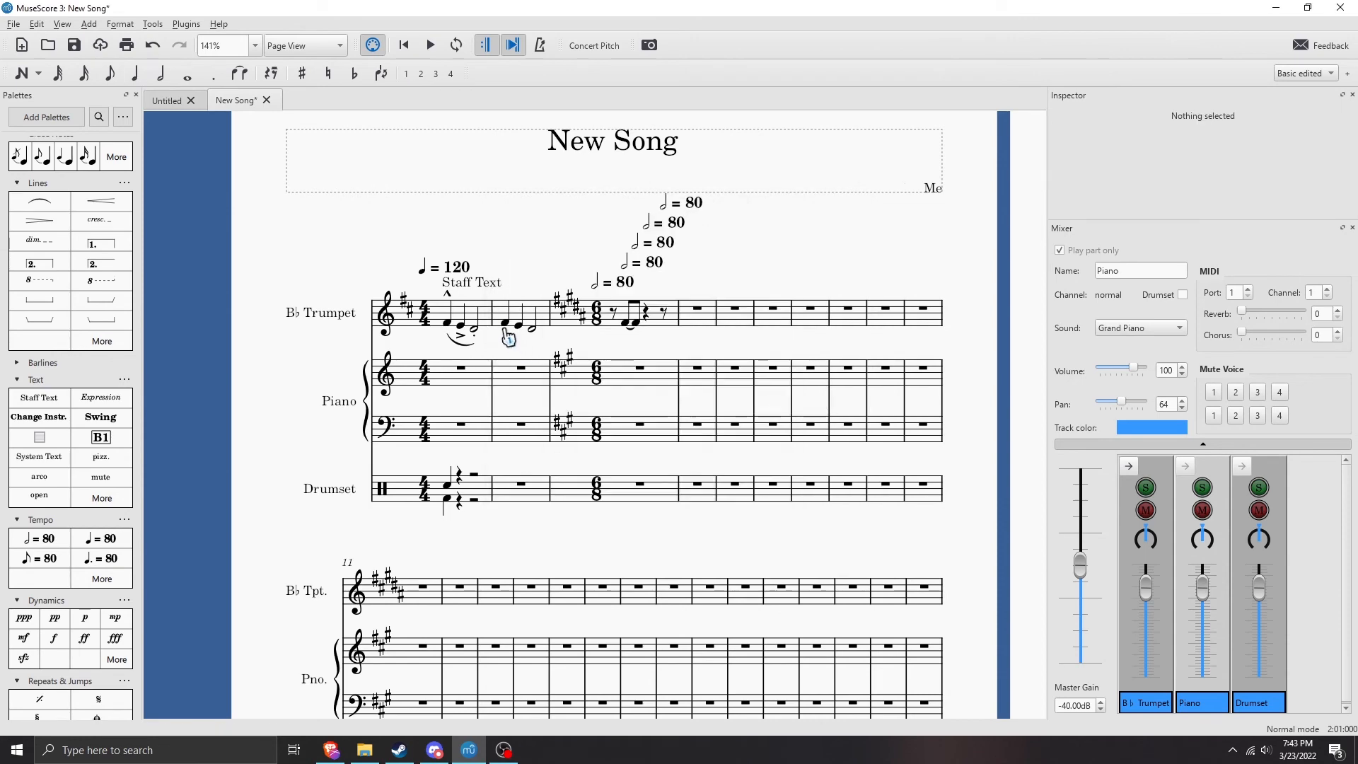
left_click(507, 331)
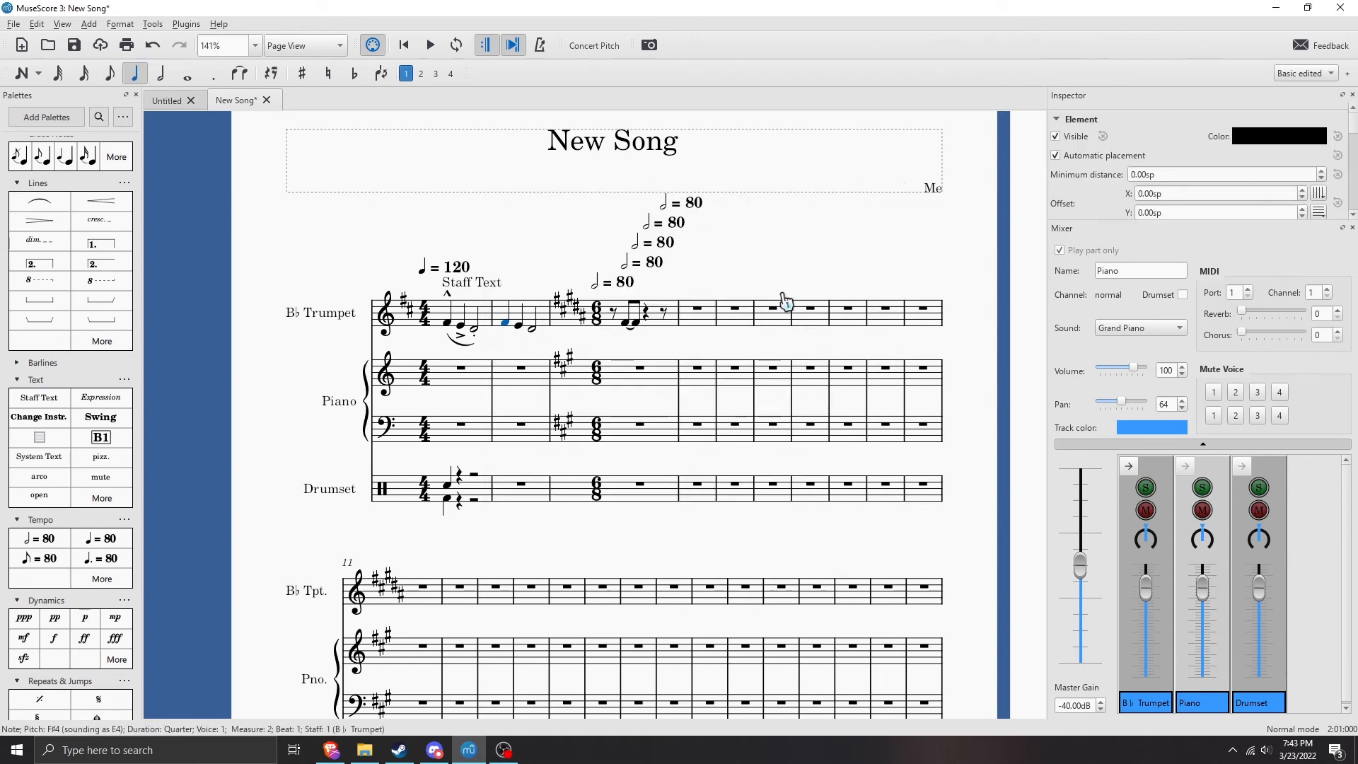
- Examine the selected note's properties, including its segment, chord, tuning and velocity settings
scroll(781, 303, "down", 2)
scroll(1089, 205, "down", 3)
scroll(1087, 210, "down", 2)
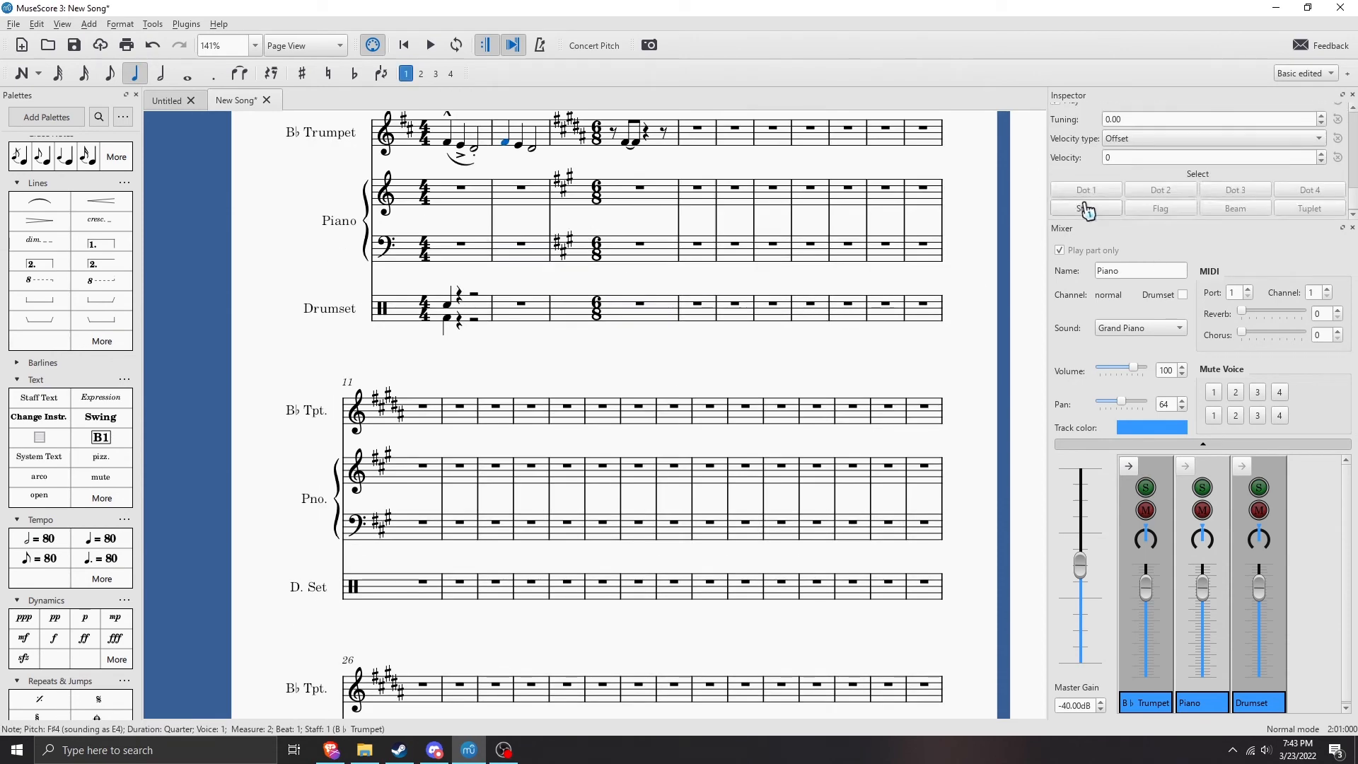
scroll(1079, 198, "up", 5)
scroll(1076, 195, "up", 2)
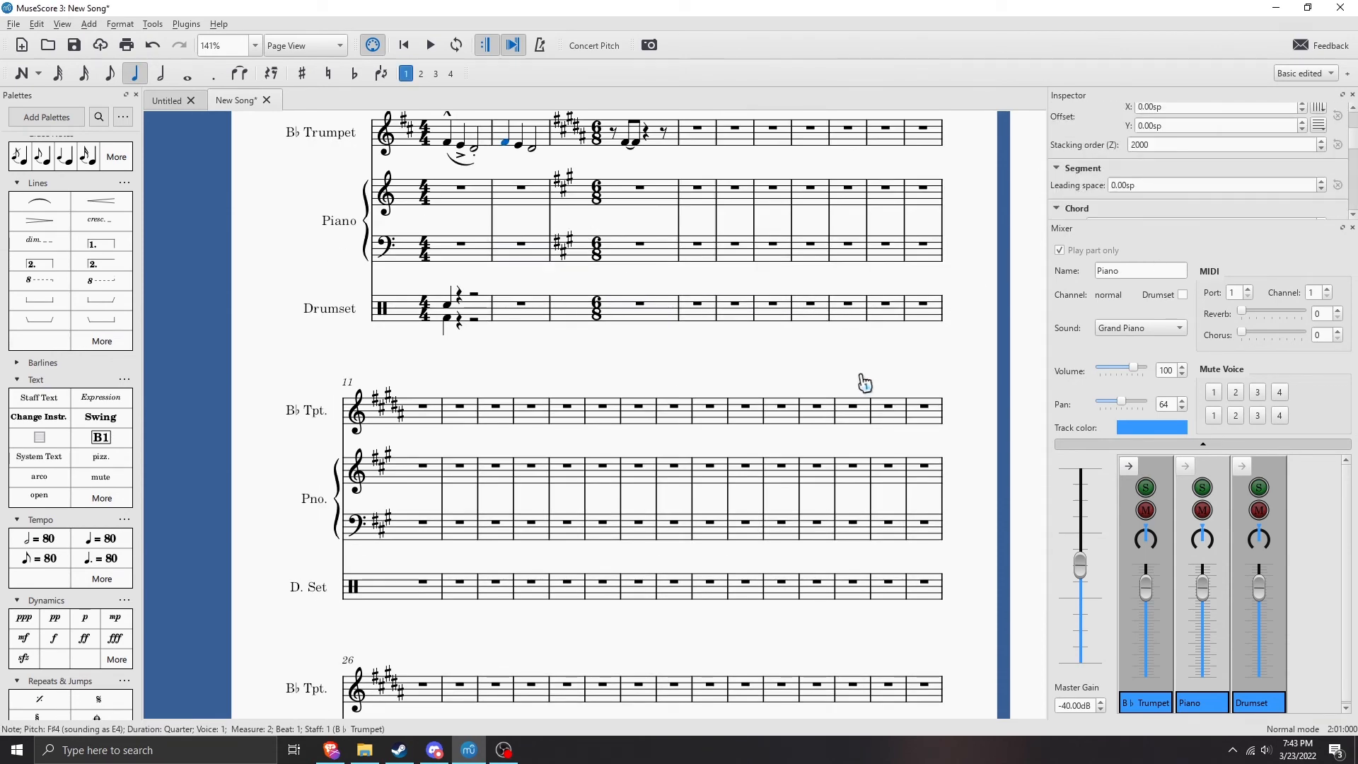
scroll(758, 445, "up", 4)
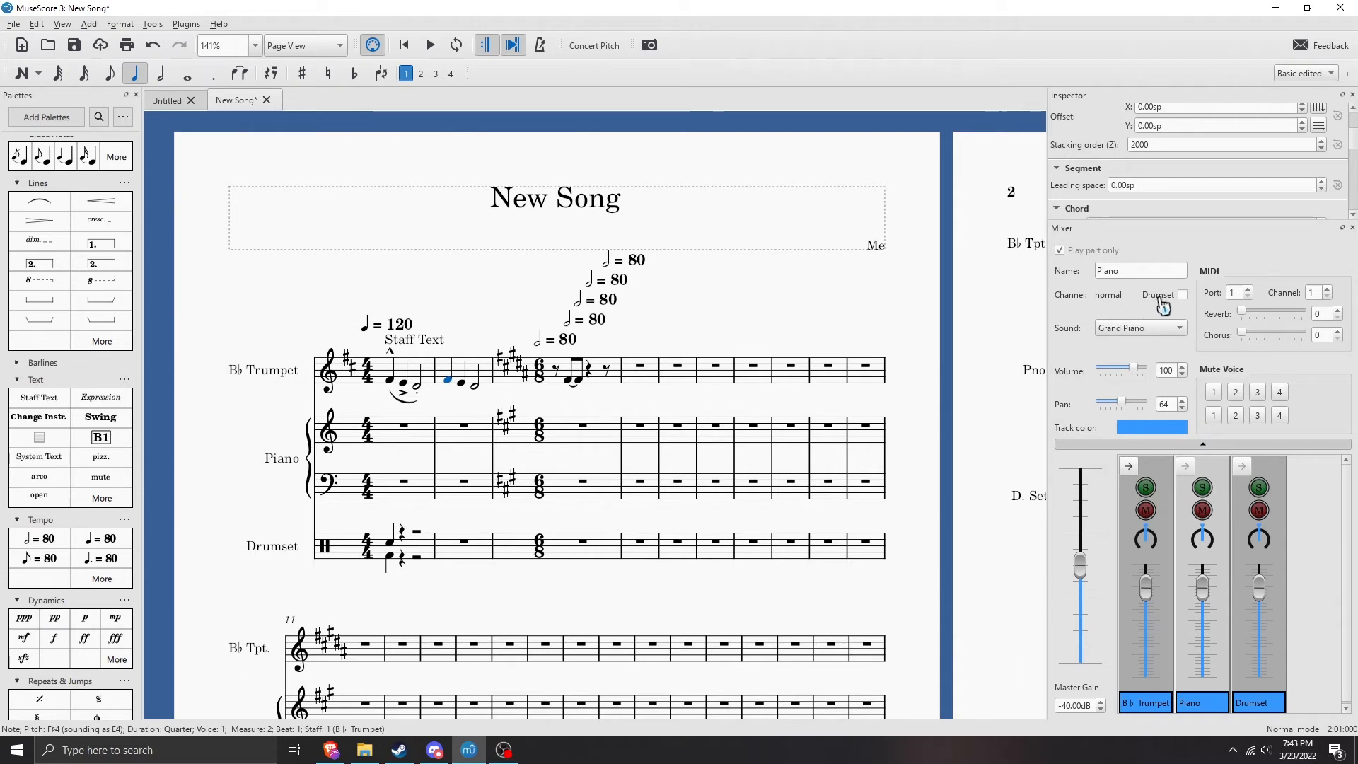
left_click_drag(776, 319, 873, 290)
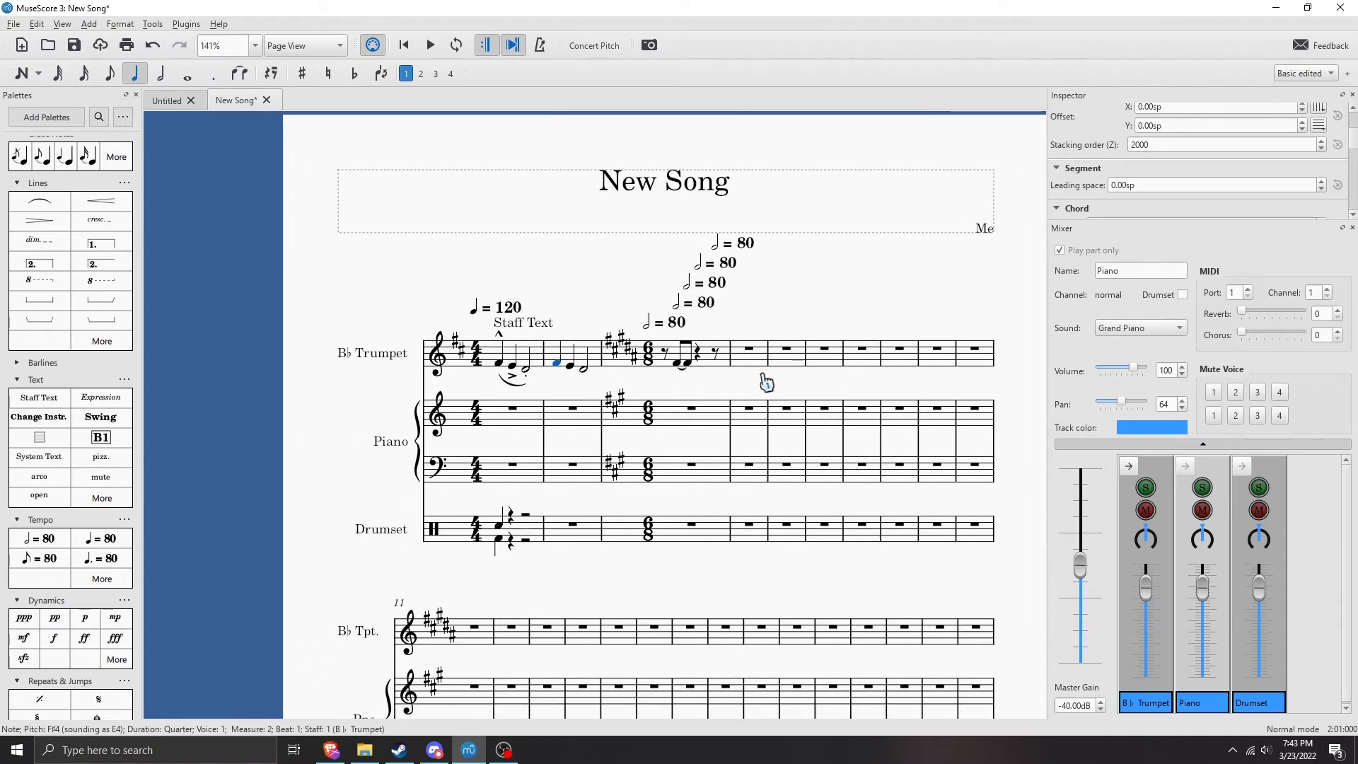
- Enter piano quarter notes in measure 1: C5 on beat 1 and a C4-F4-C5 chord on beat 3 in treble, C3 on beat 1 in bass
left_click(500, 433)
key("n")
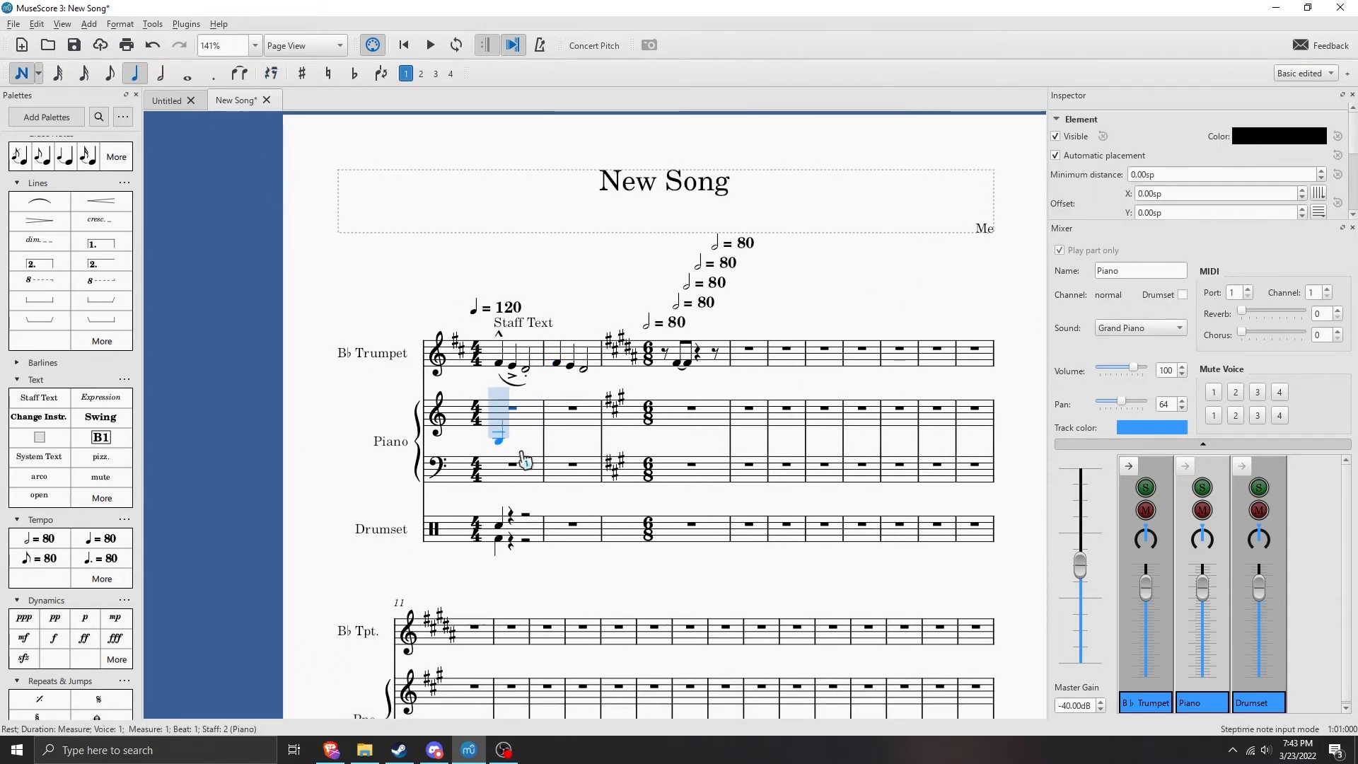
left_click(514, 410)
left_click(528, 425)
left_click(527, 432)
left_click(499, 473)
left_click(526, 410)
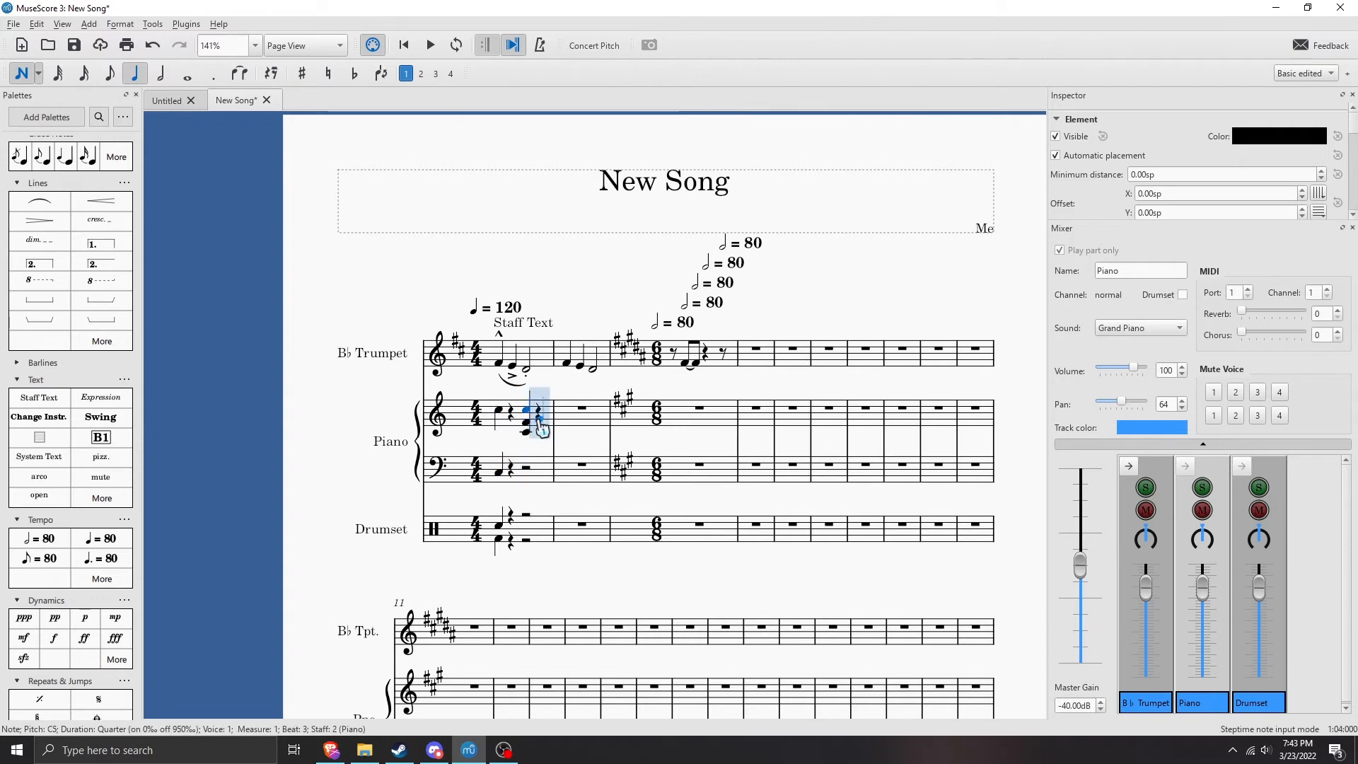
- Add quarter notes to the piano's measure 1: C5 and A4 on treble beats 2 and 4, B3 and F3 on bass beats 3 and 4
left_click(540, 416)
left_click(513, 411)
left_click(527, 454)
left_click(541, 464)
key("Escape")
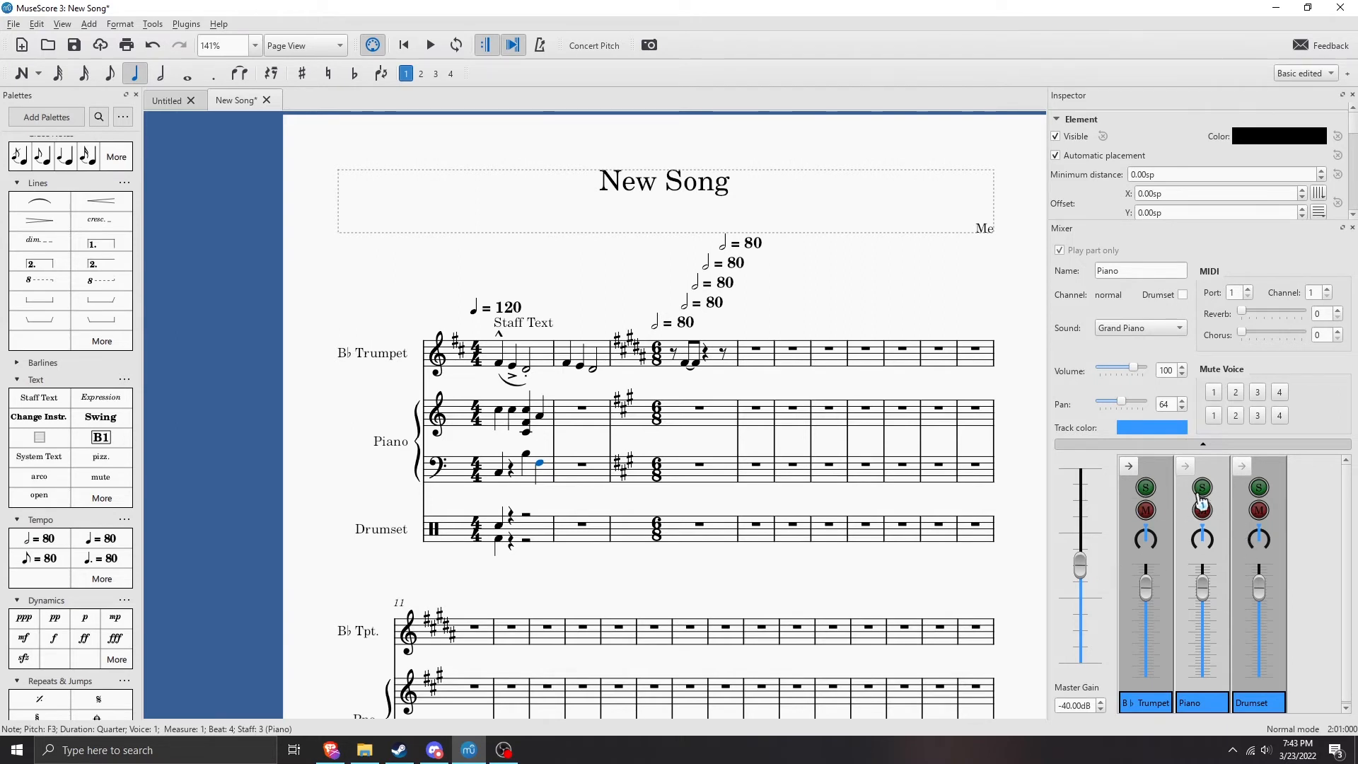
- Solo the piano in the mixer and play the score from the piano's first note in measure 1
left_click(71, 26)
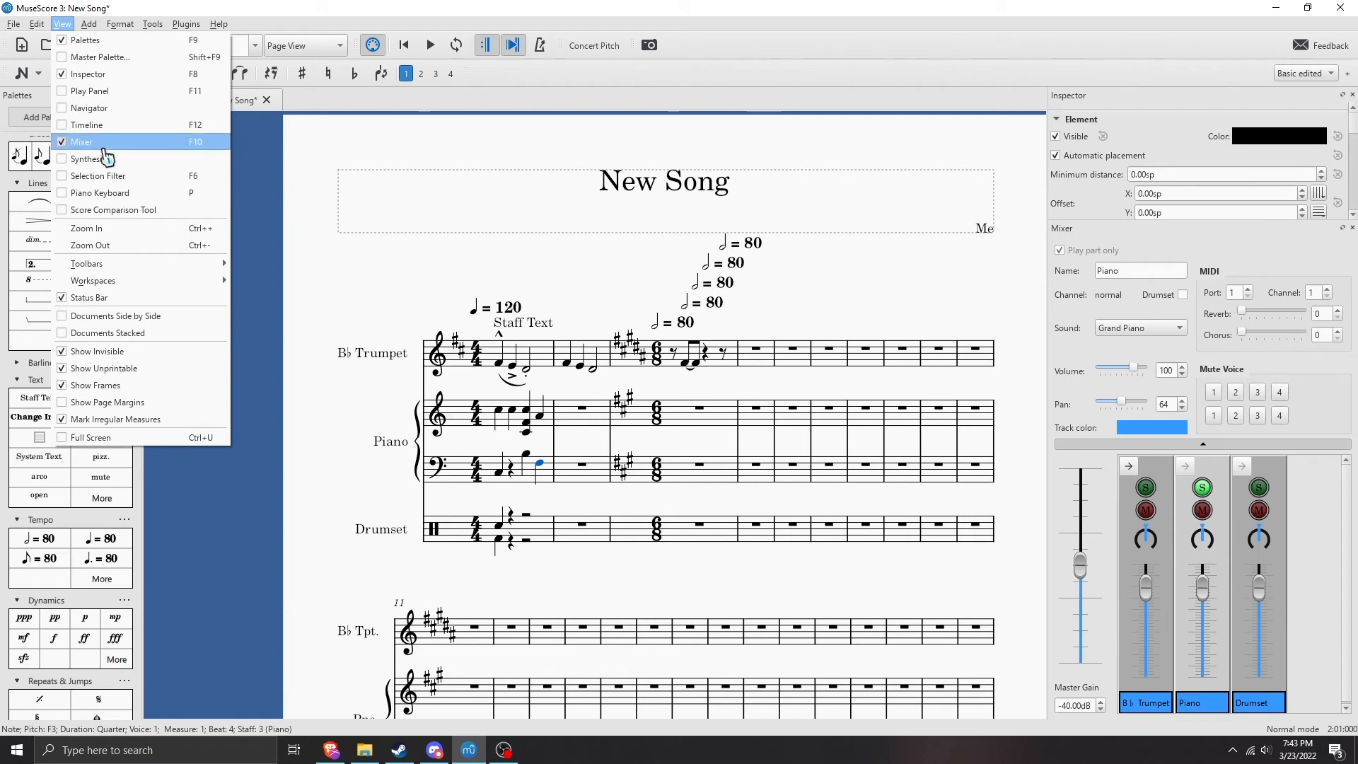
left_click(61, 28)
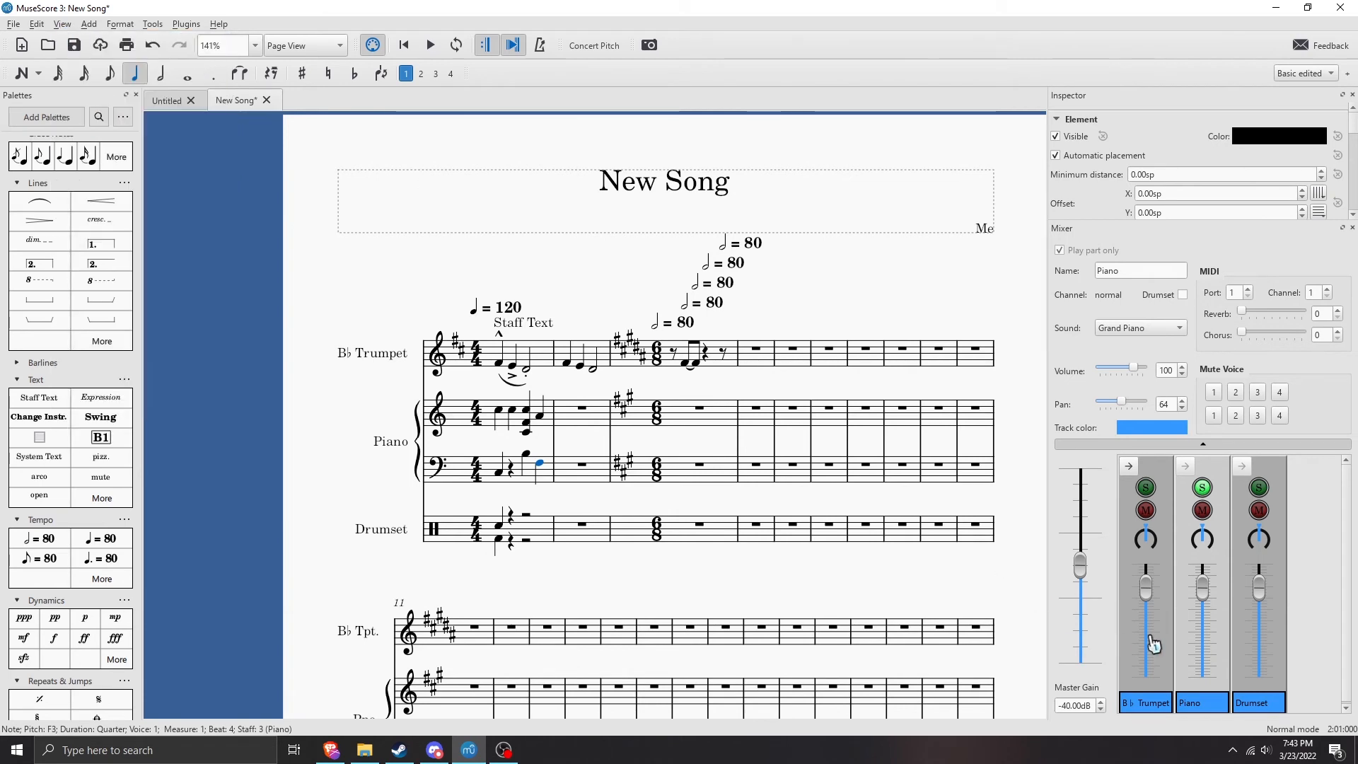
left_click(500, 413)
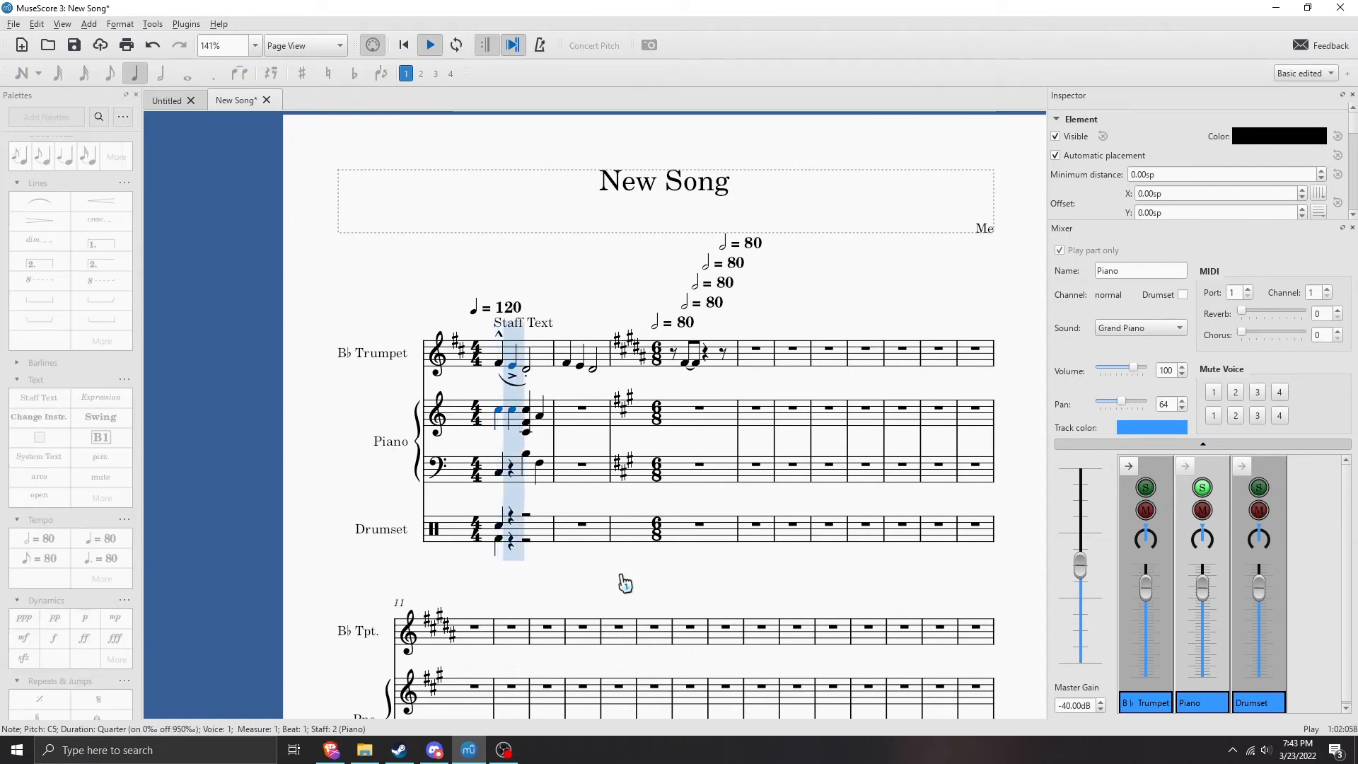
- Stop playback and replay the soloed piano briefly from its first note in measure 1
key("space")
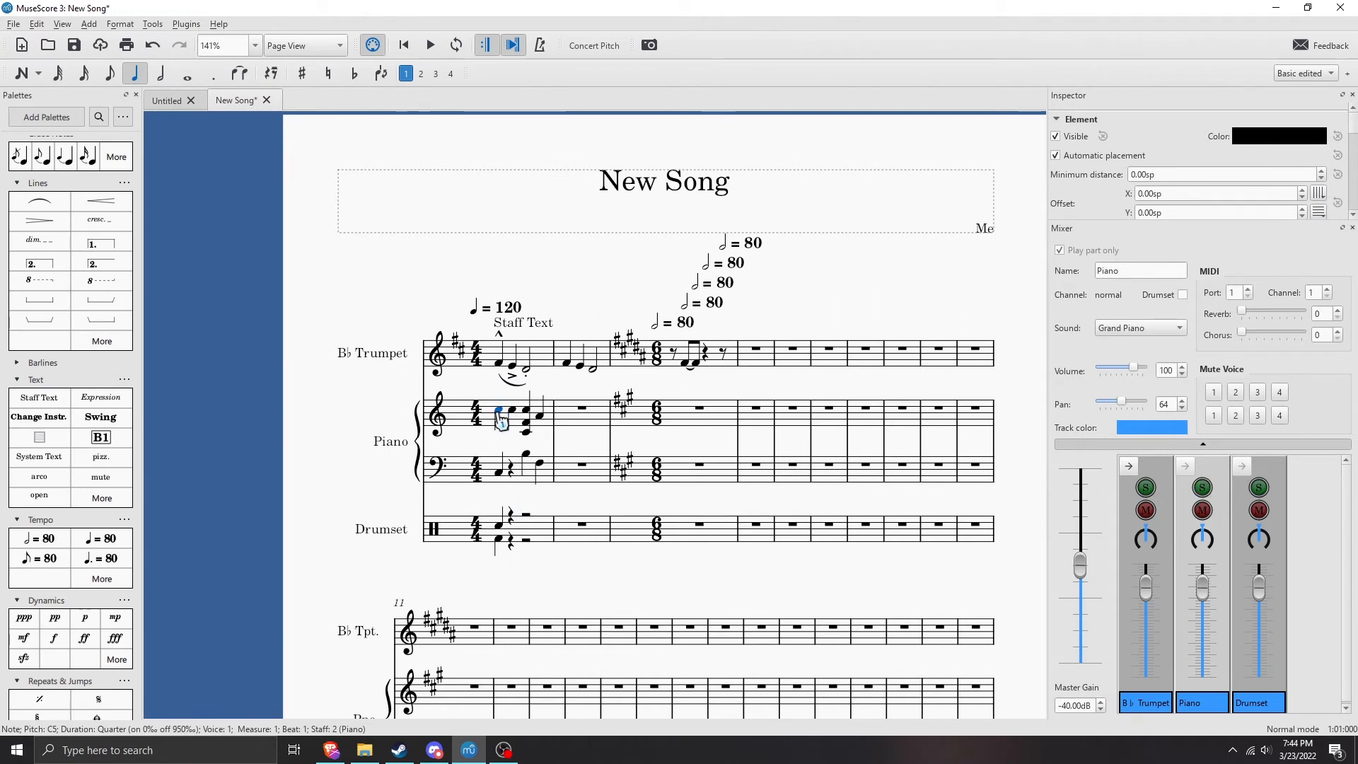
key("space")
key("space")
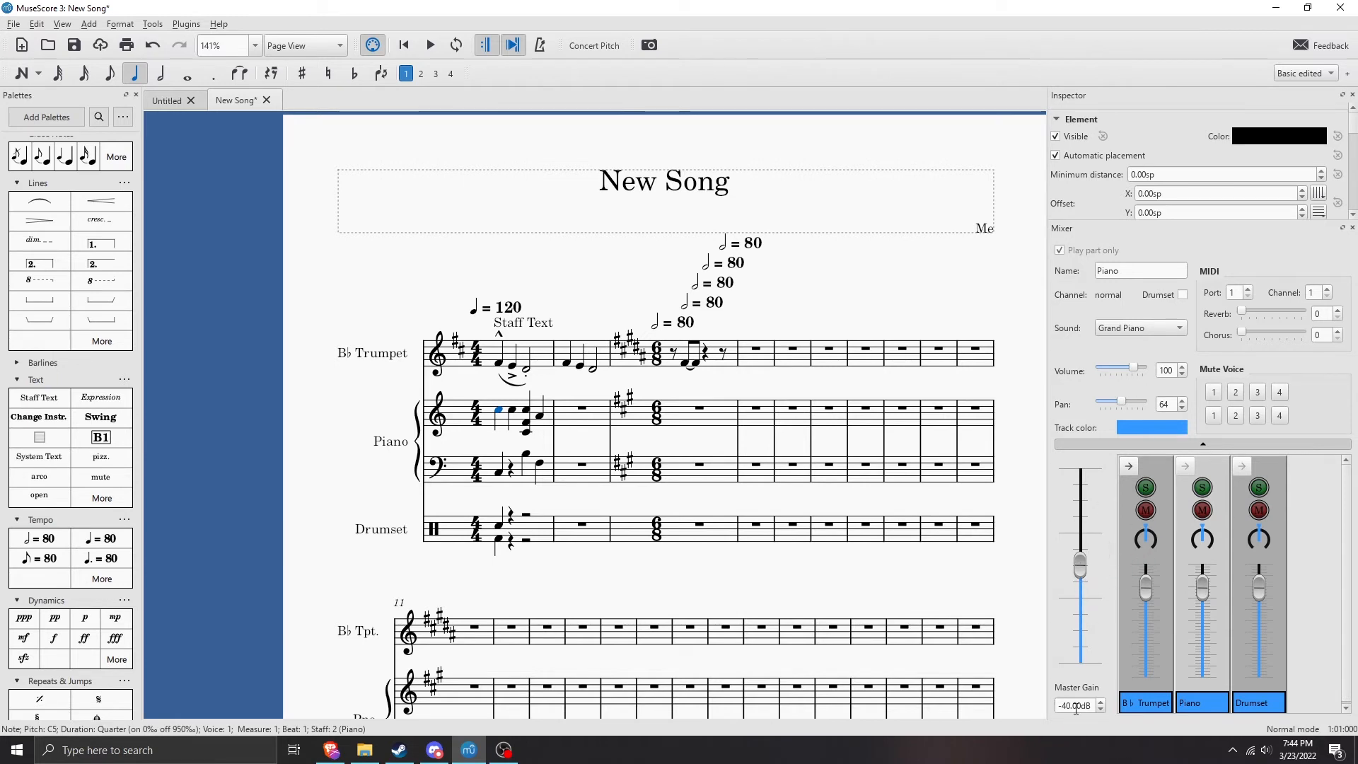
- Try transposing the trumpet's first note in measure 1 chromatically up by a perfect octave
left_click_drag(860, 287, 899, 287)
left_click(353, 391)
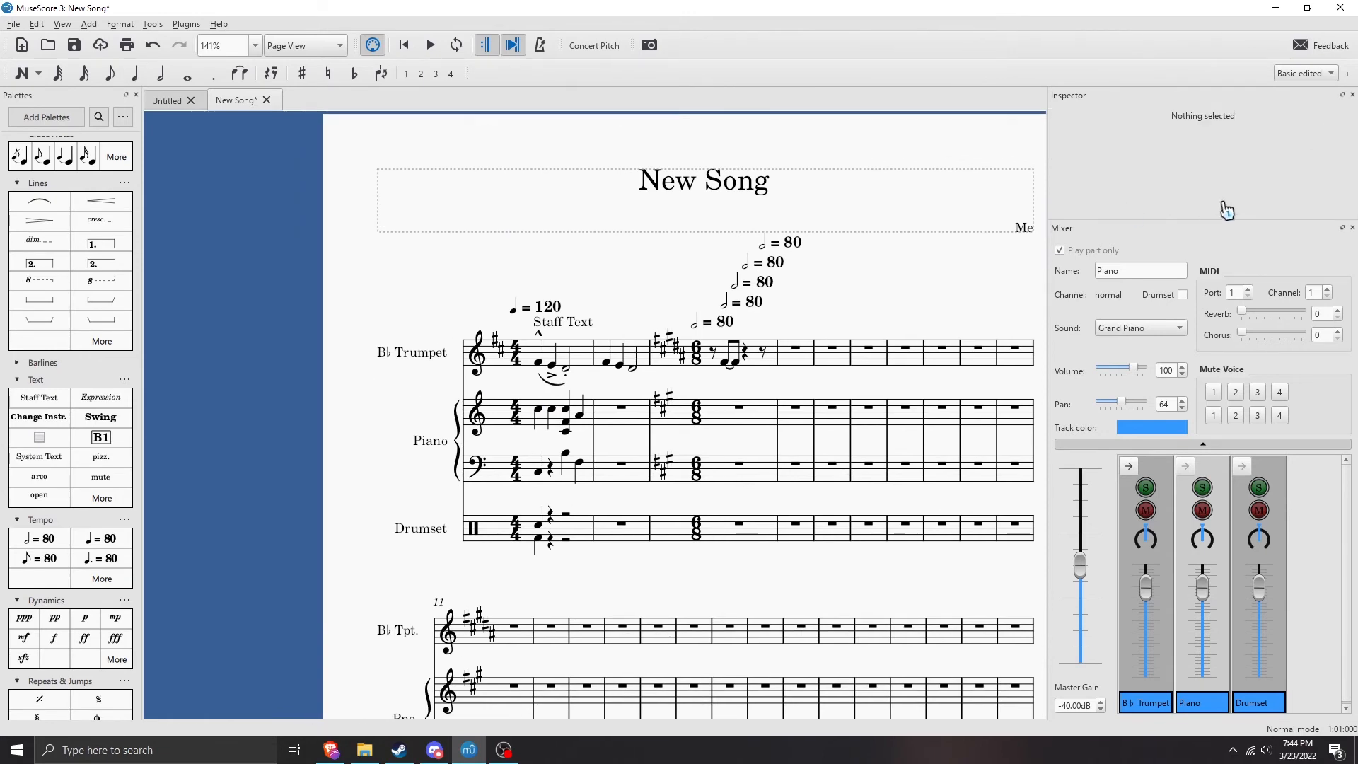
left_click_drag(479, 229, 378, 191)
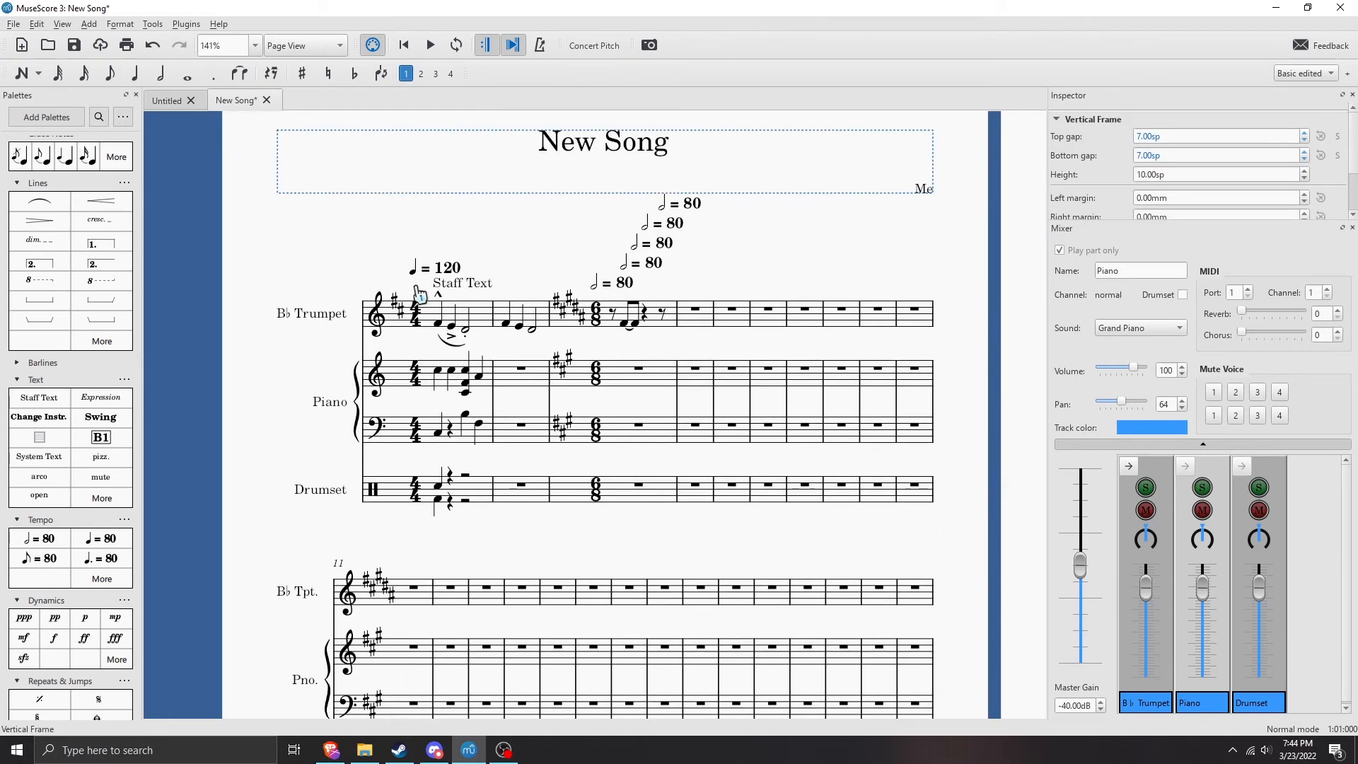
scroll(460, 310, "up", 5)
left_click(427, 335)
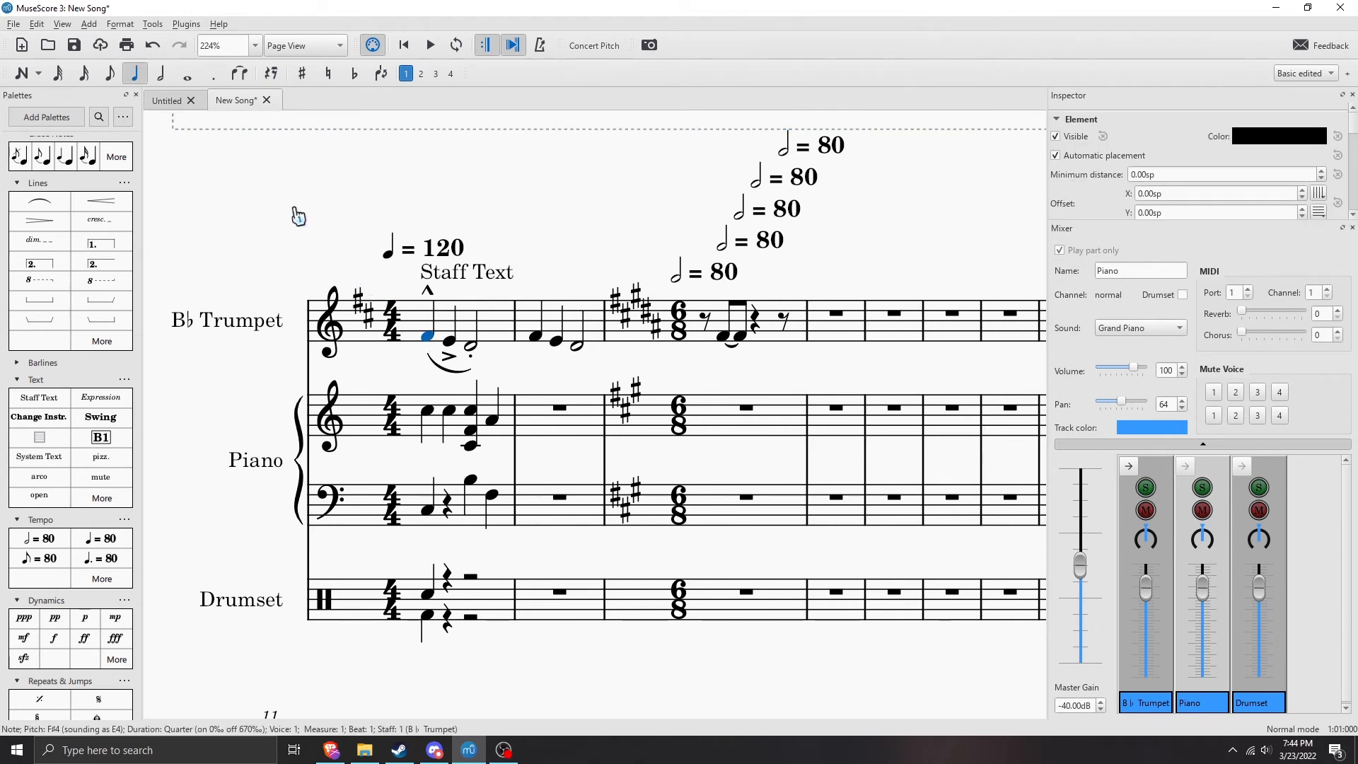
left_click(153, 24)
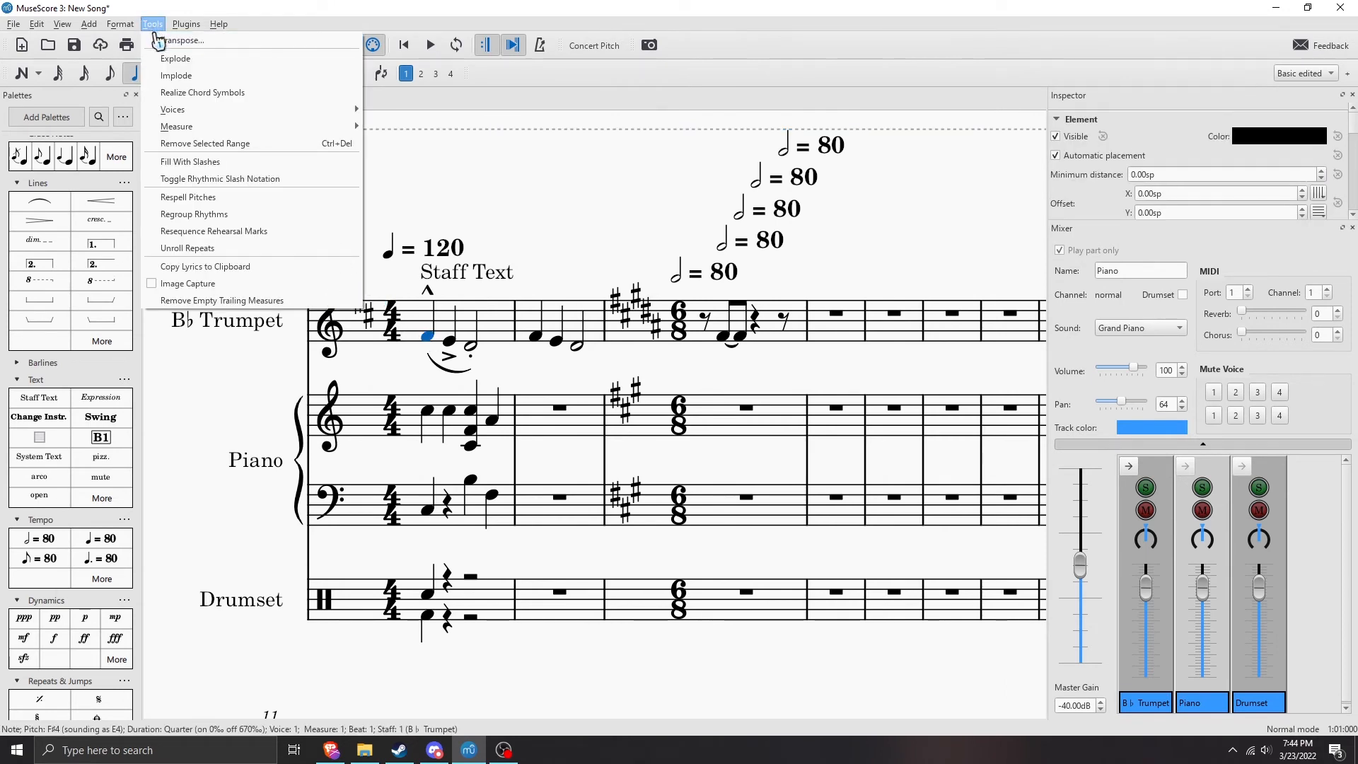
left_click(163, 41)
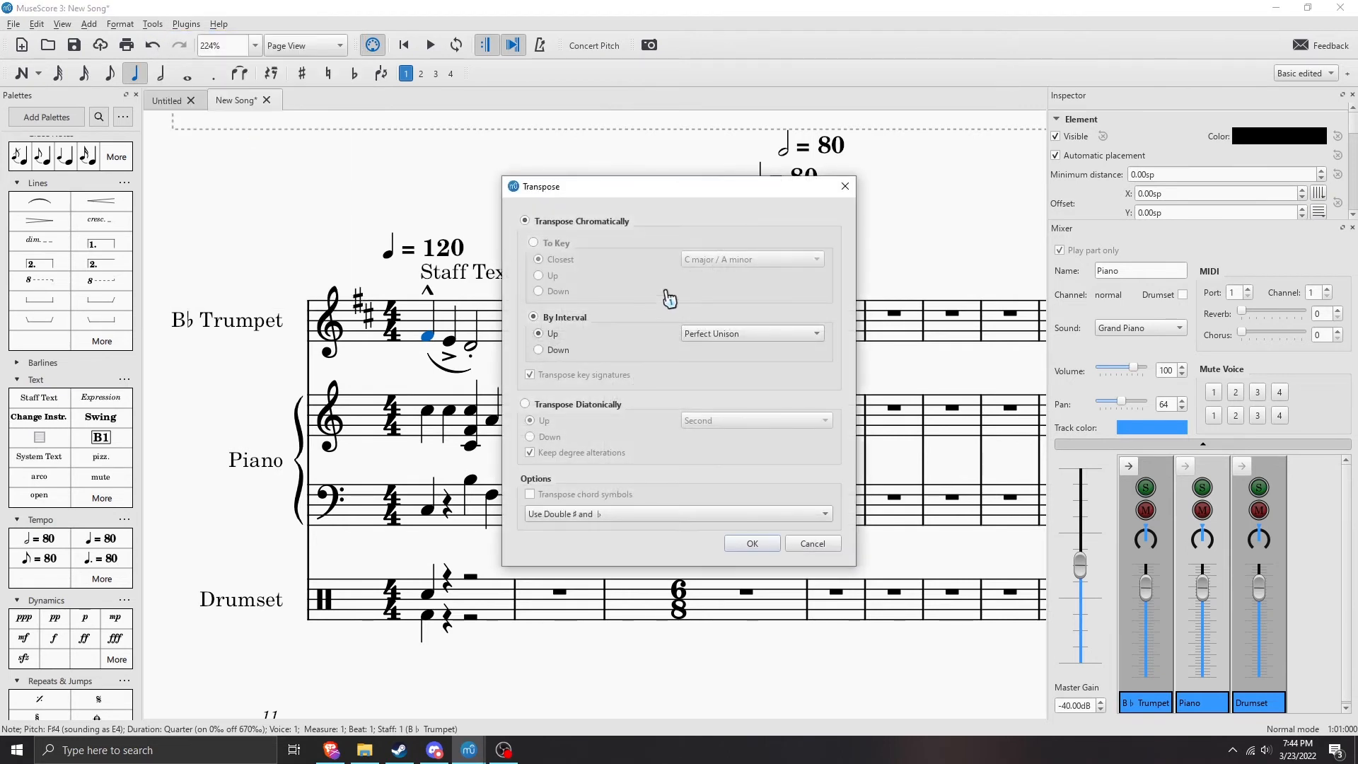
left_click_drag(638, 189, 821, 201)
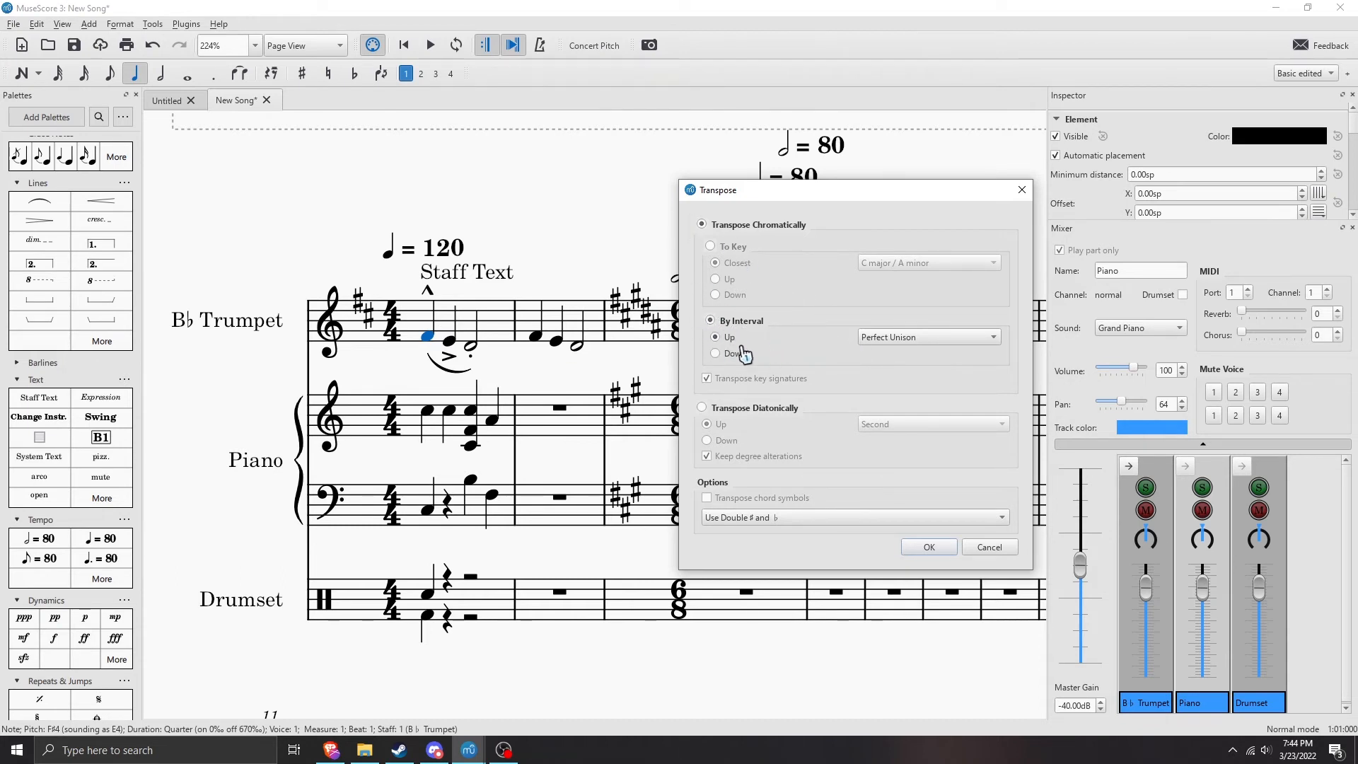
left_click(920, 339)
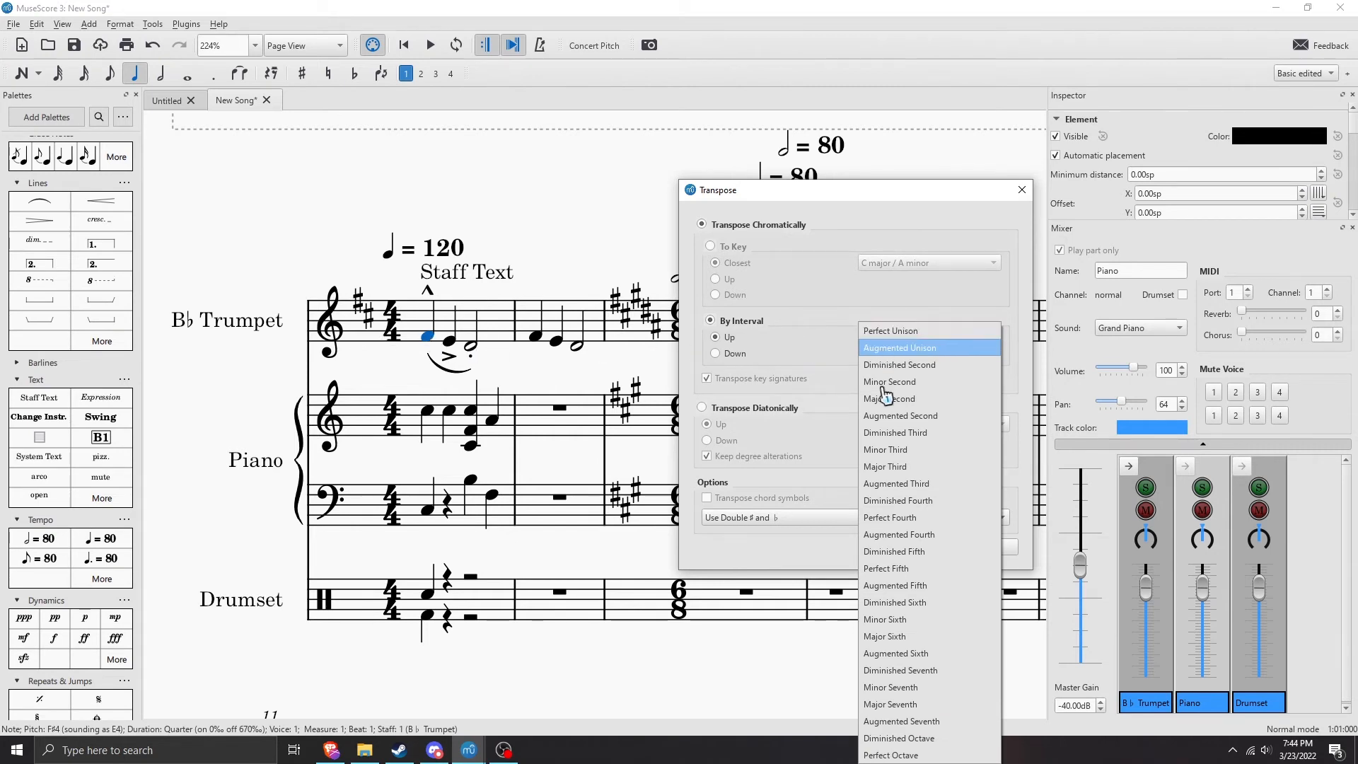
left_click(896, 755)
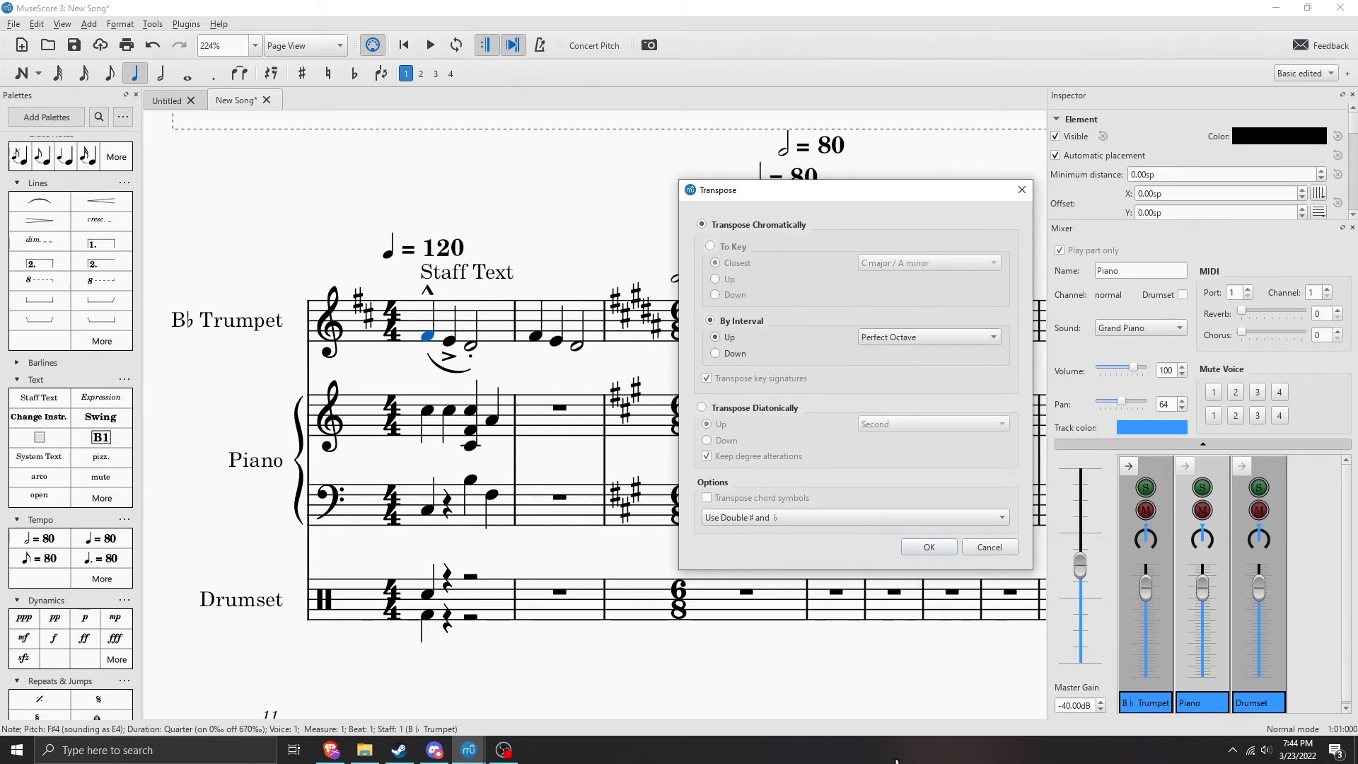
left_click(930, 548)
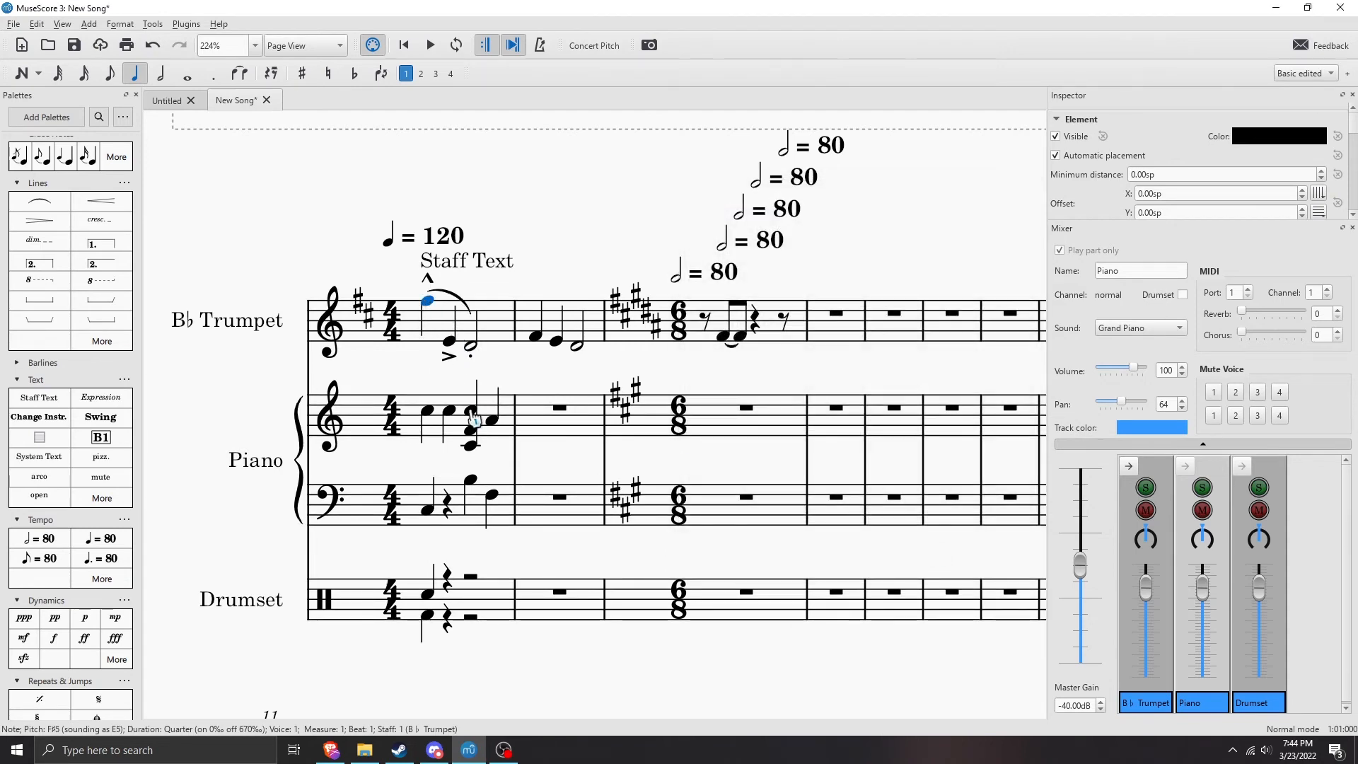
- Play the score briefly and undo the octave transposition of the trumpet's first note
key("space")
scroll(473, 414, "up", 1)
key("space")
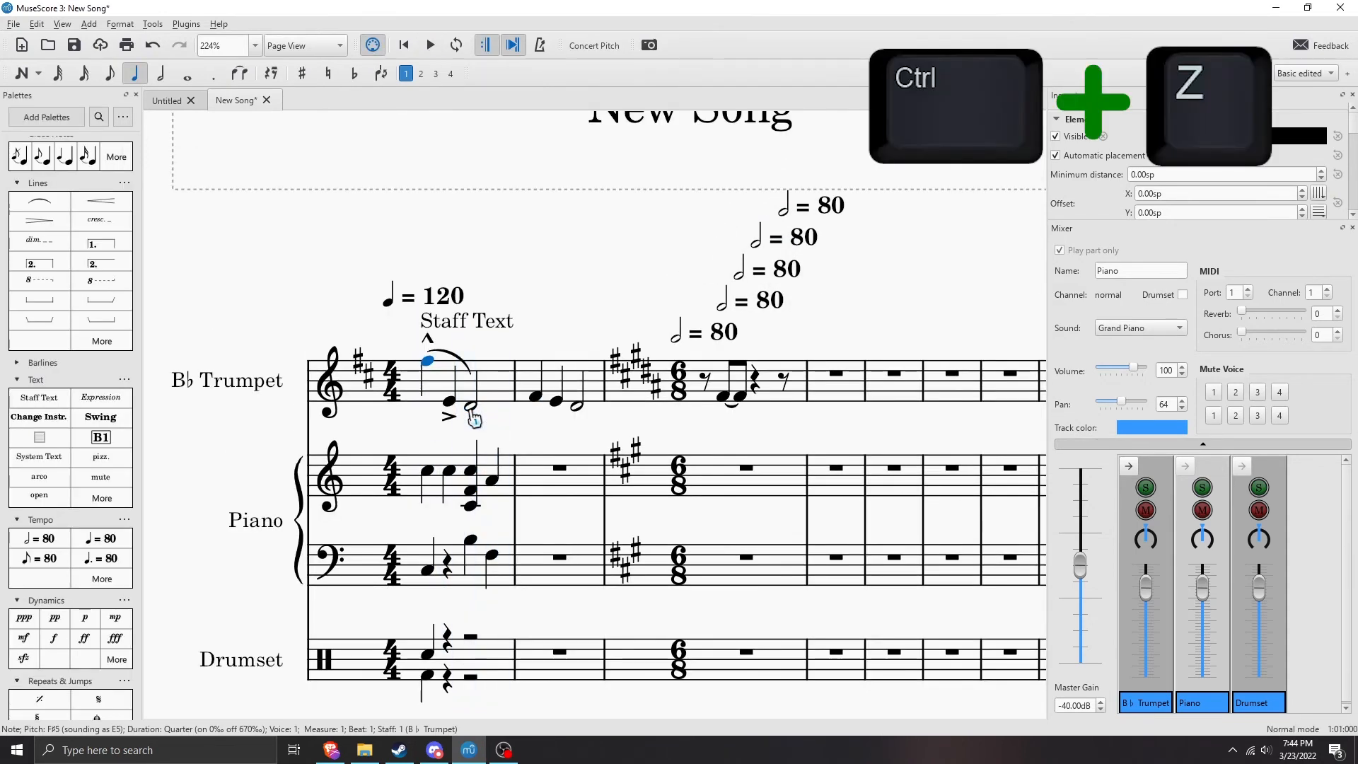
key("ctrl+z")
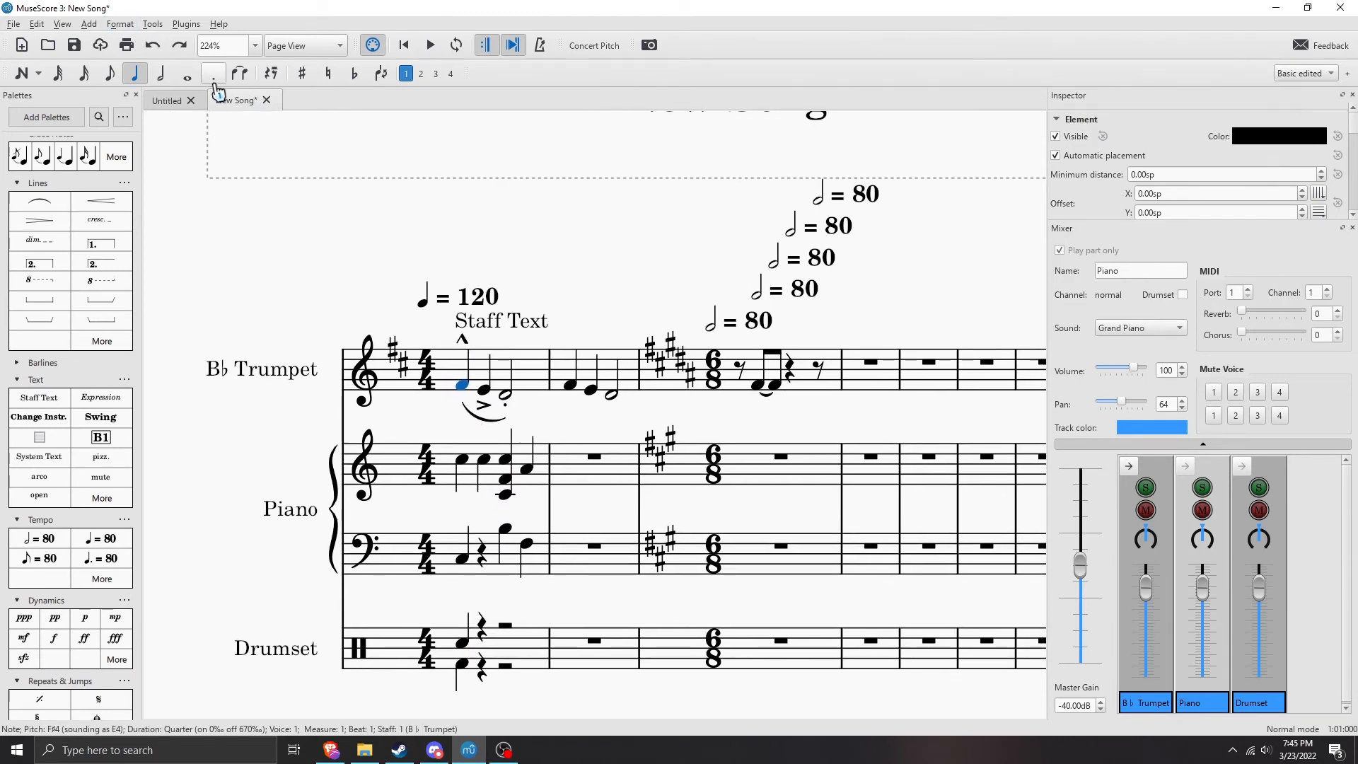
- Open the score's style settings and examine the general Score options, including the musical symbols font choices
left_click(152, 25)
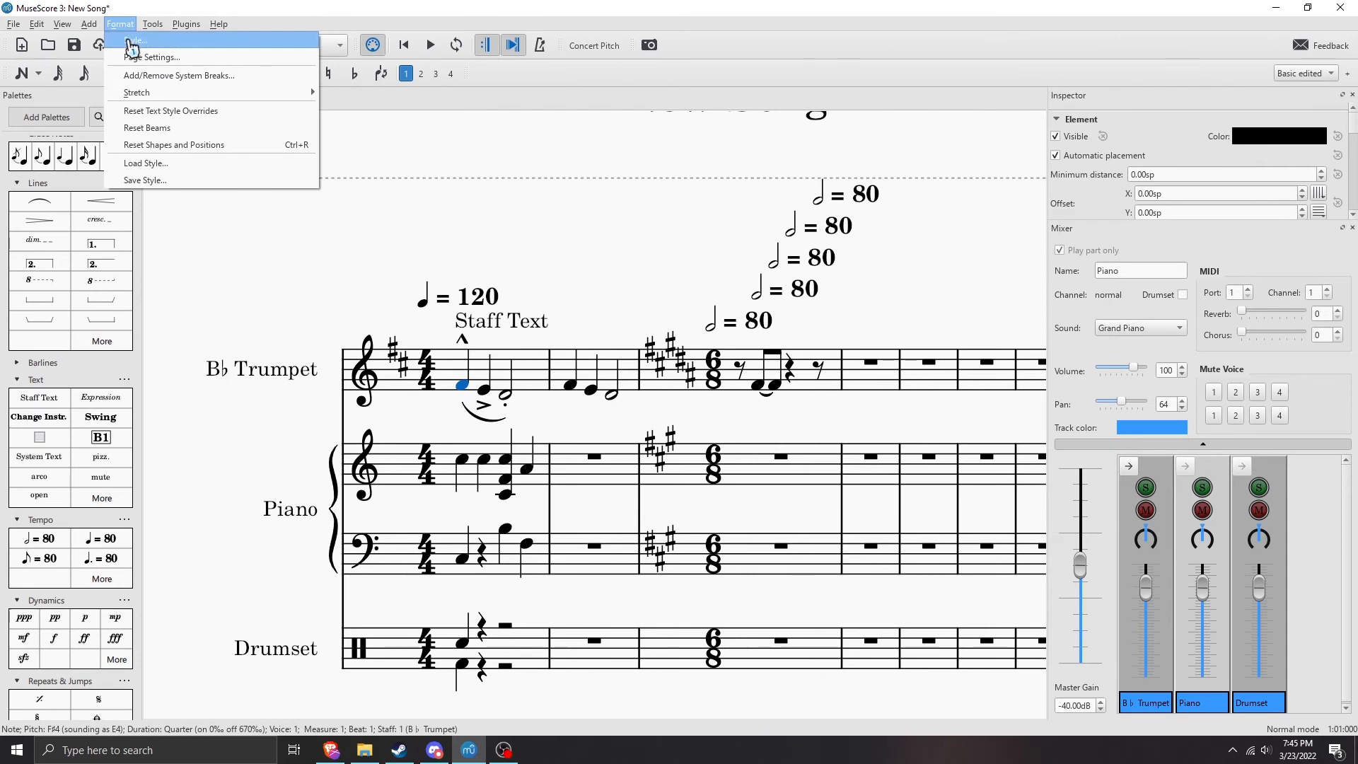
left_click(130, 41)
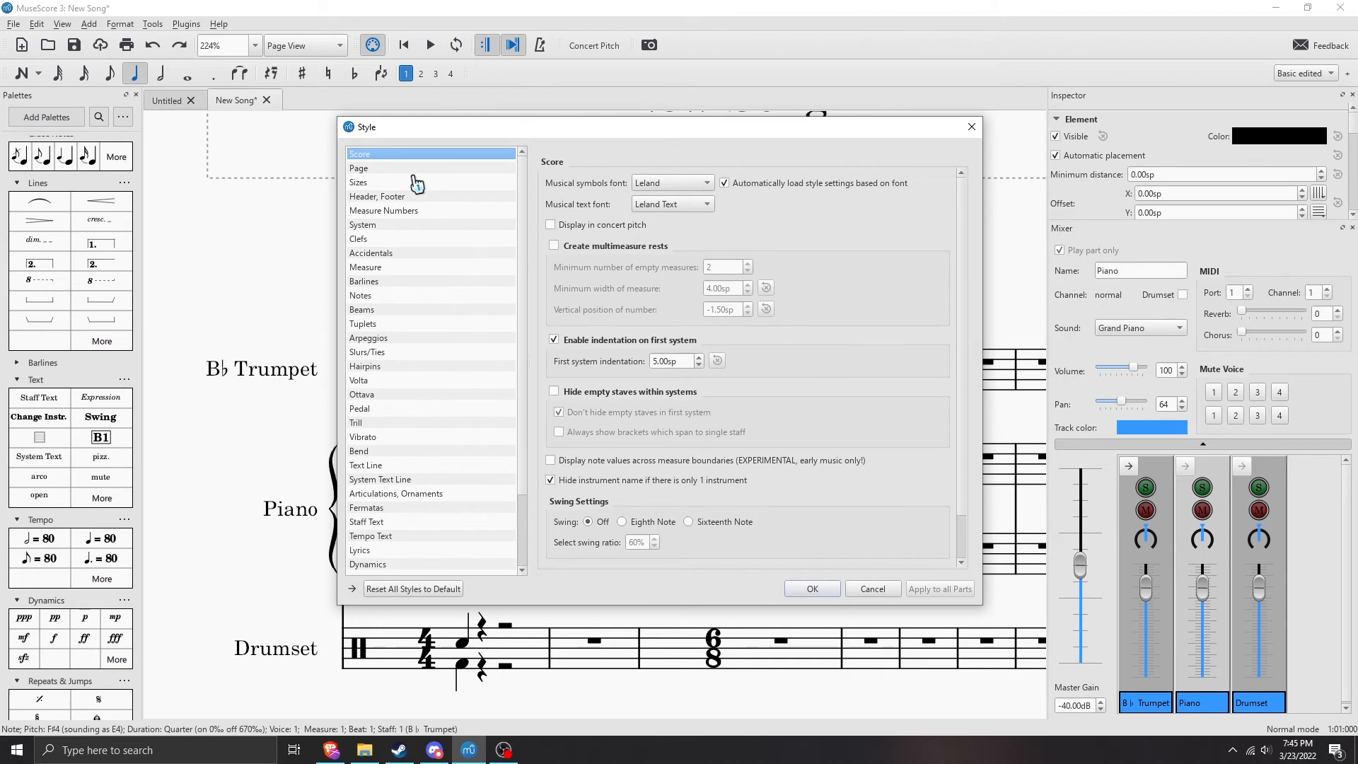
left_click(688, 185)
left_click(687, 185)
left_click_drag(691, 143, 757, 178)
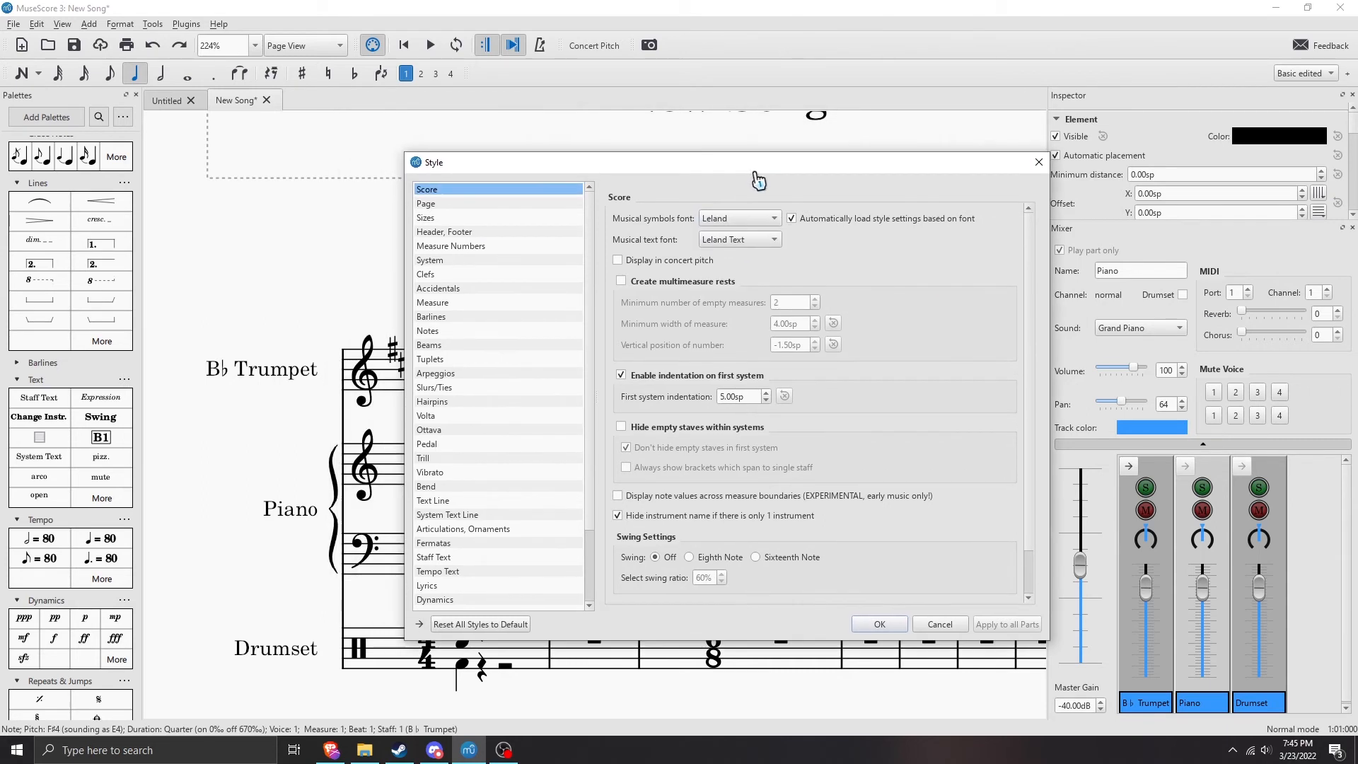
left_click(733, 222)
left_click(734, 221)
scroll(959, 430, "down", 1)
scroll(912, 414, "up", 1)
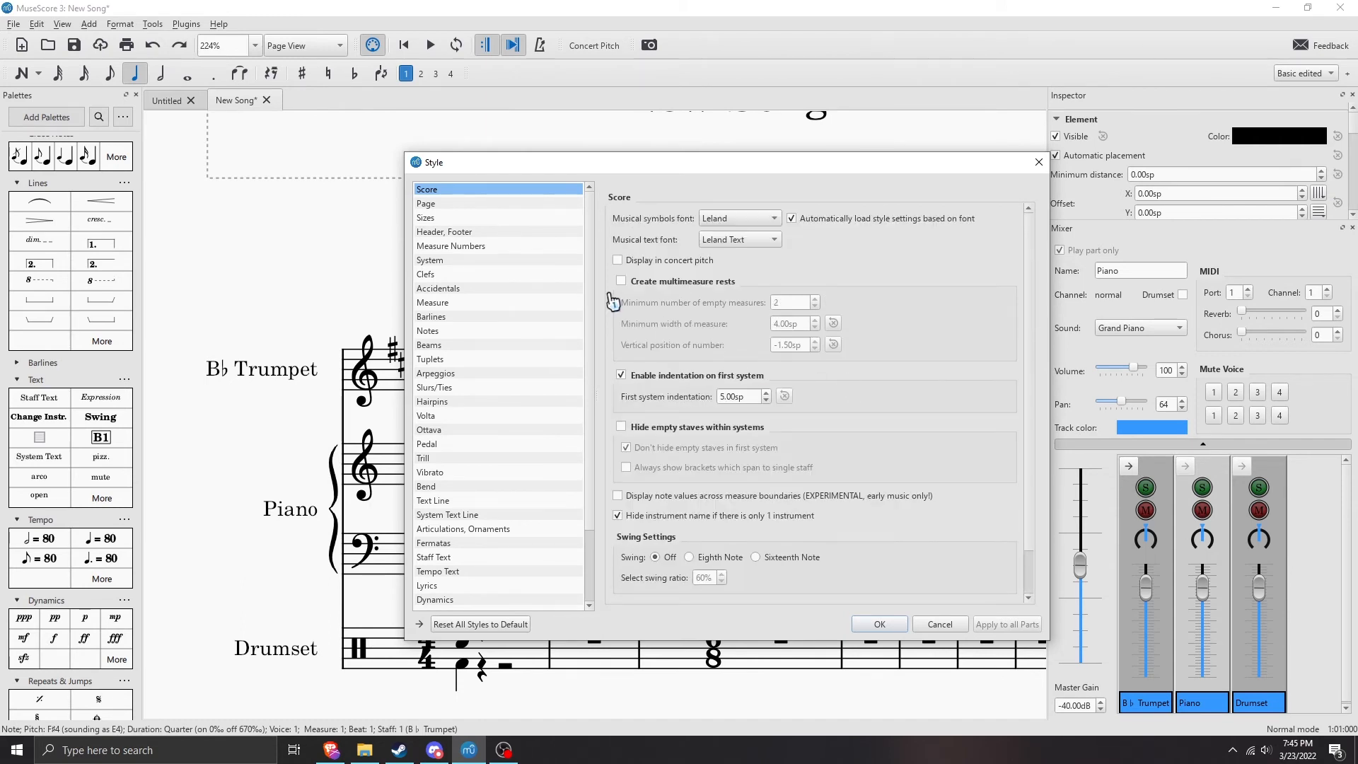
- Examine the style settings for page, sizes, header and footer, measure numbers, system and clefs
left_click(438, 205)
left_click(431, 218)
left_click(435, 232)
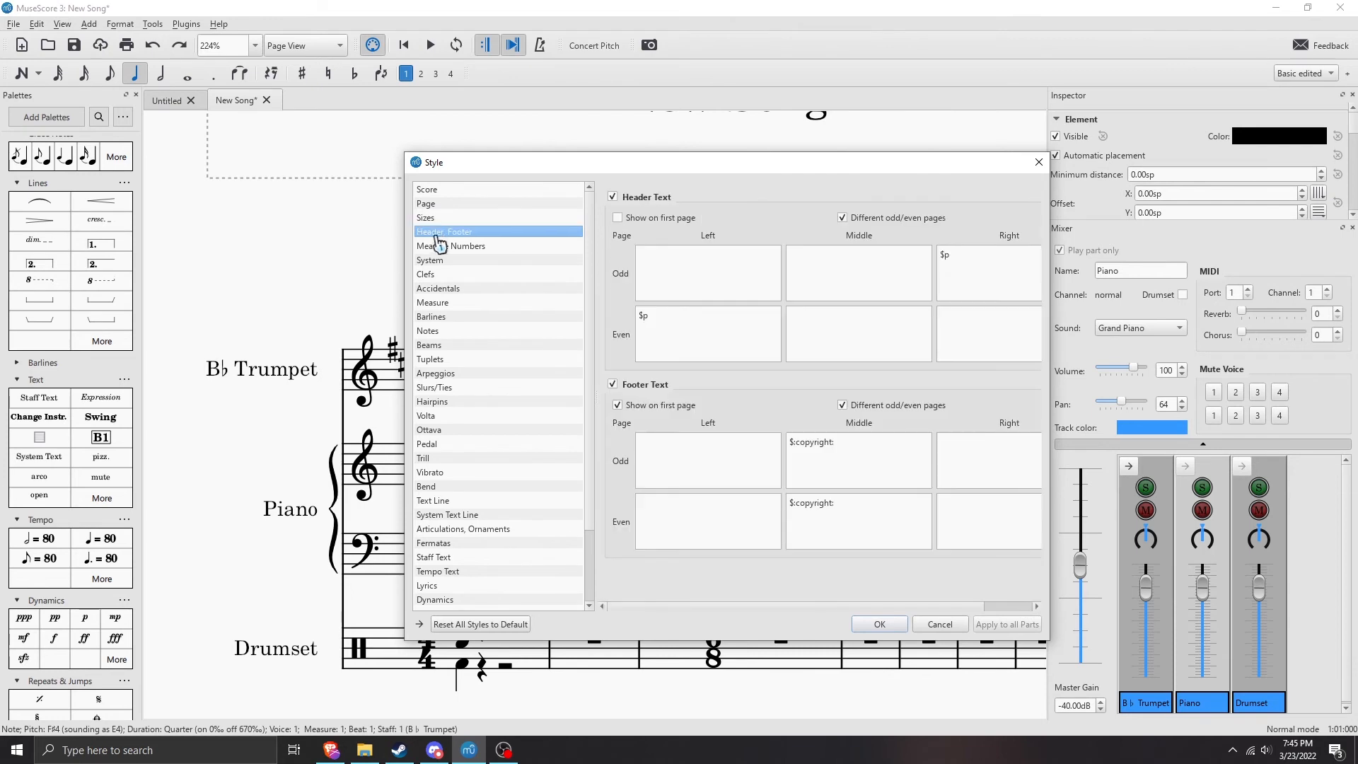
left_click(438, 246)
left_click(439, 262)
left_click(441, 275)
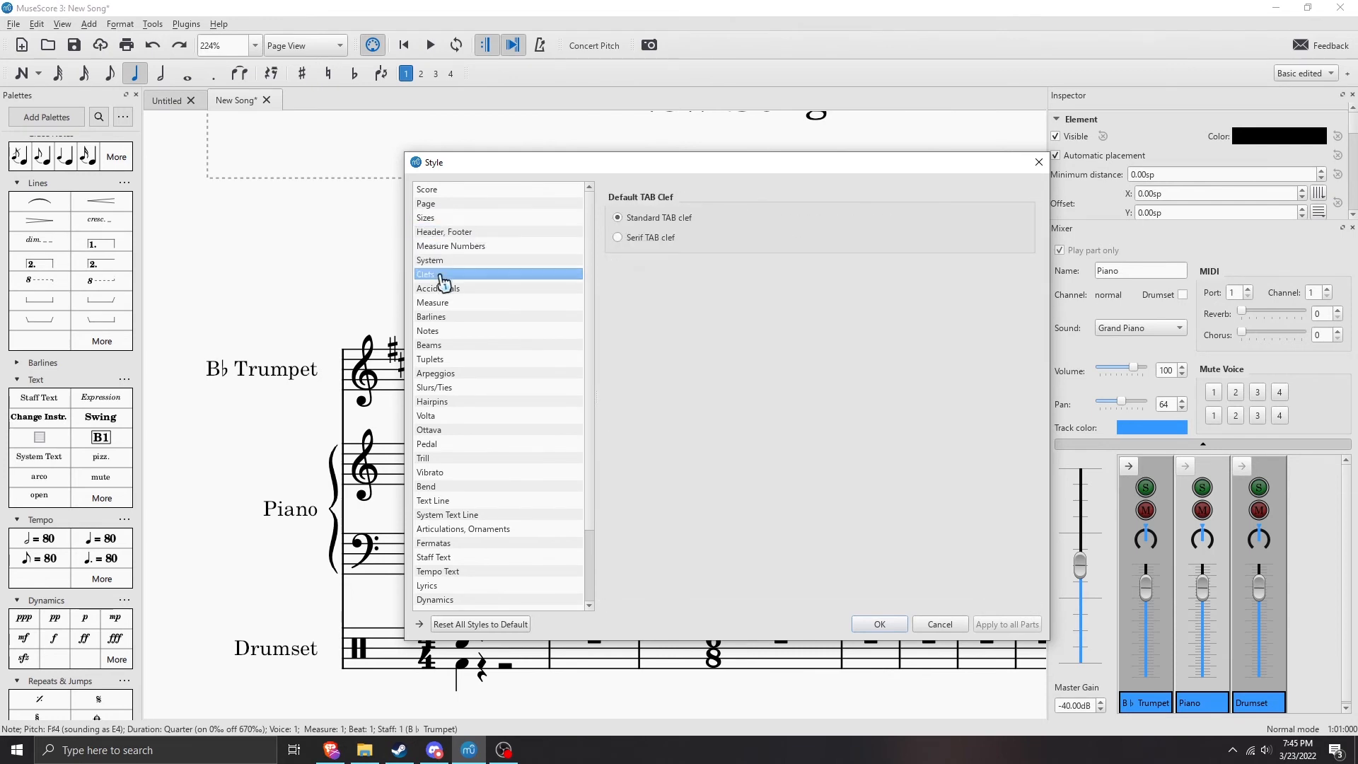
left_click(444, 247)
left_click_drag(696, 174, 540, 167)
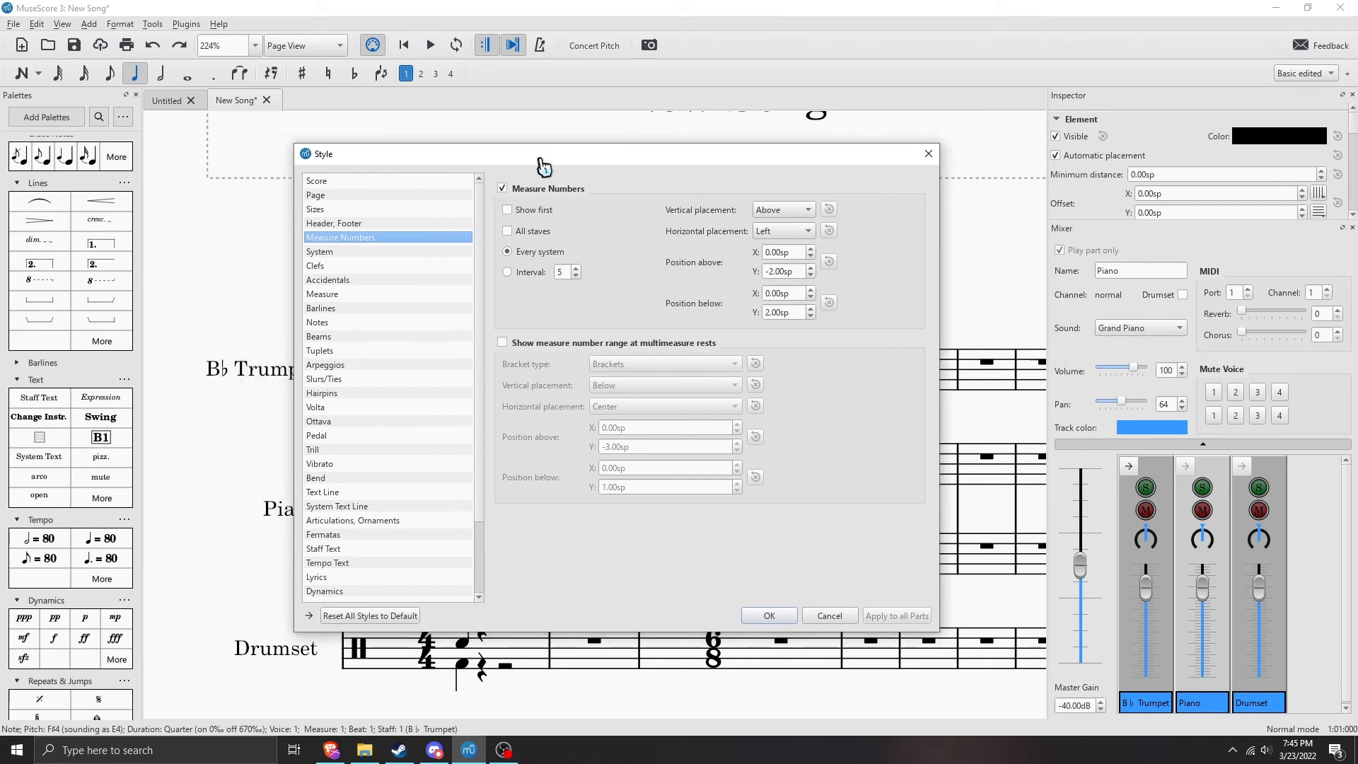
- Examine the style settings for barlines, notes, beams, tuplets, arpeggios, slurs and ties, hairpins, volta and ottava
left_click(385, 311)
left_click(376, 327)
left_click(375, 335)
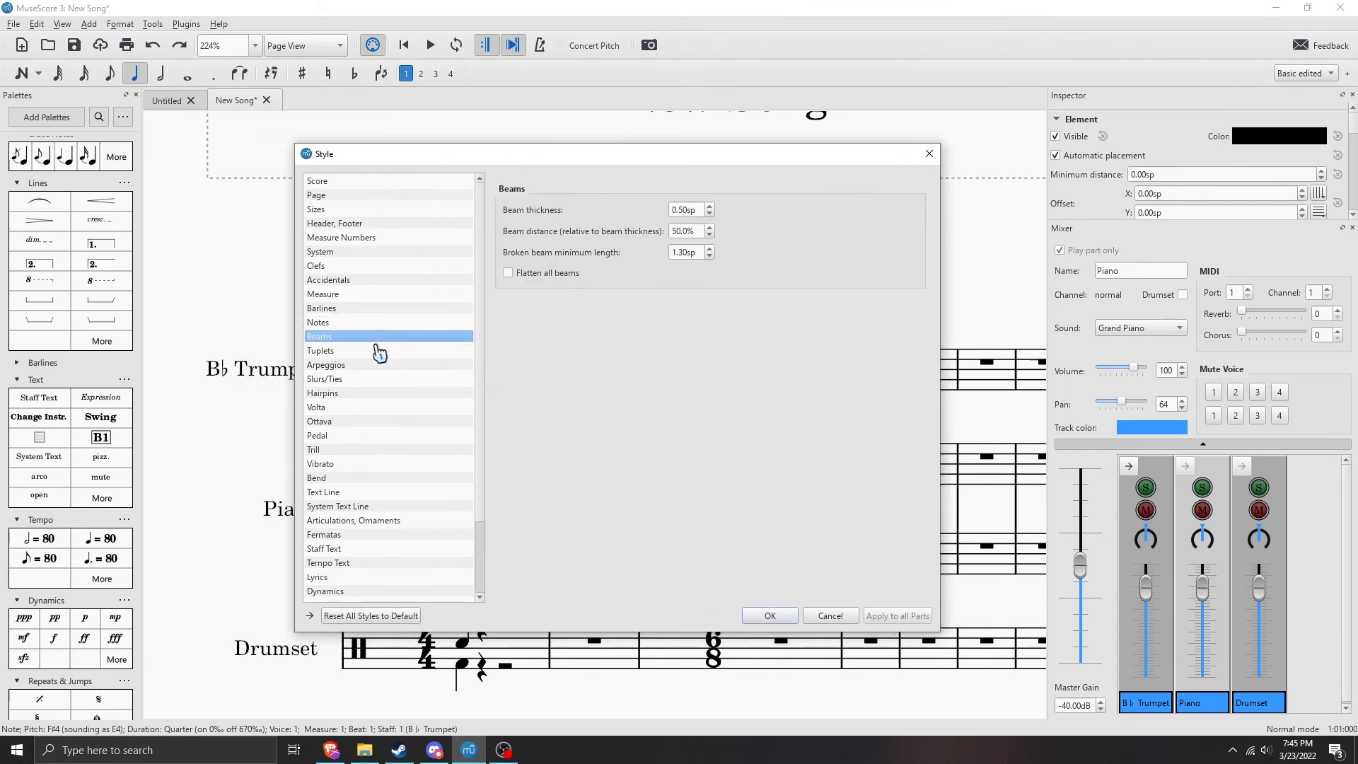
scroll(378, 351, "down", 2)
left_click(359, 268)
left_click(357, 281)
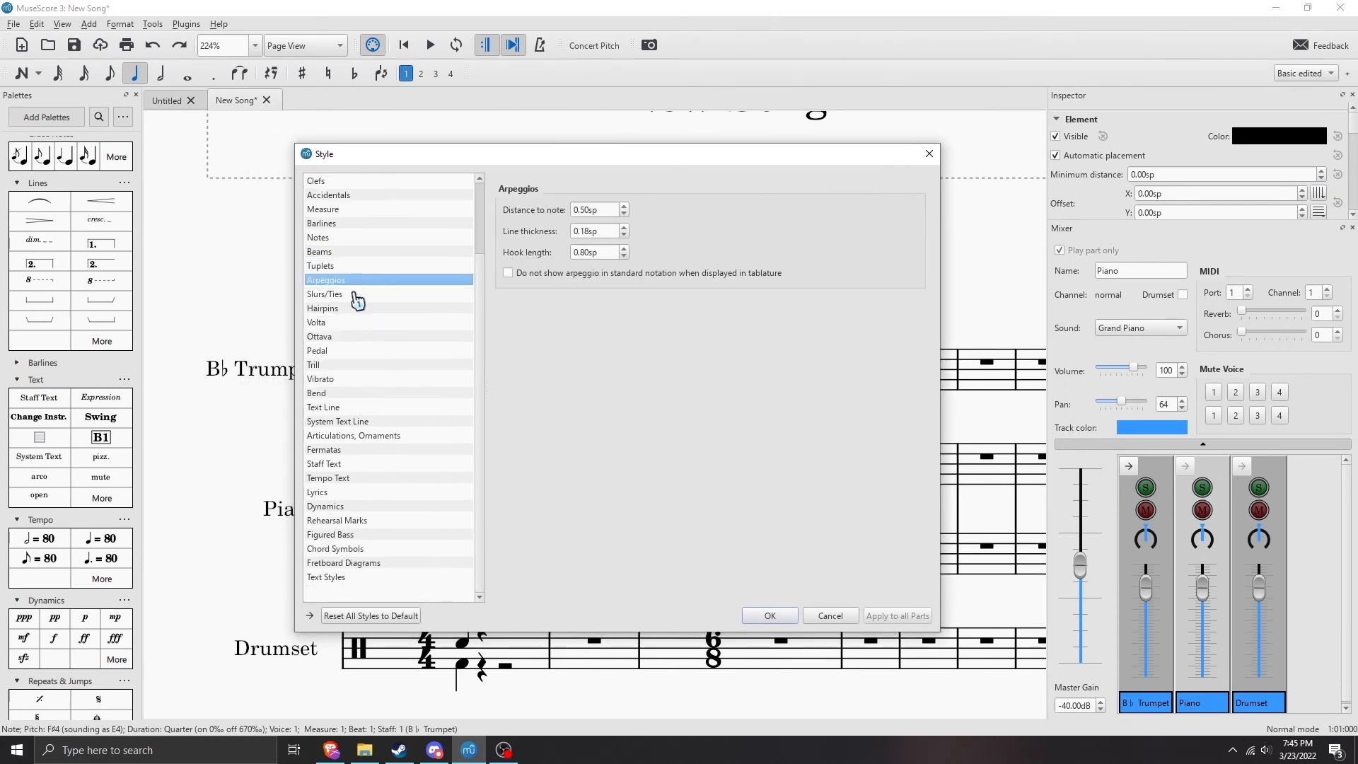
left_click(357, 294)
left_click(357, 308)
left_click(359, 322)
left_click(358, 337)
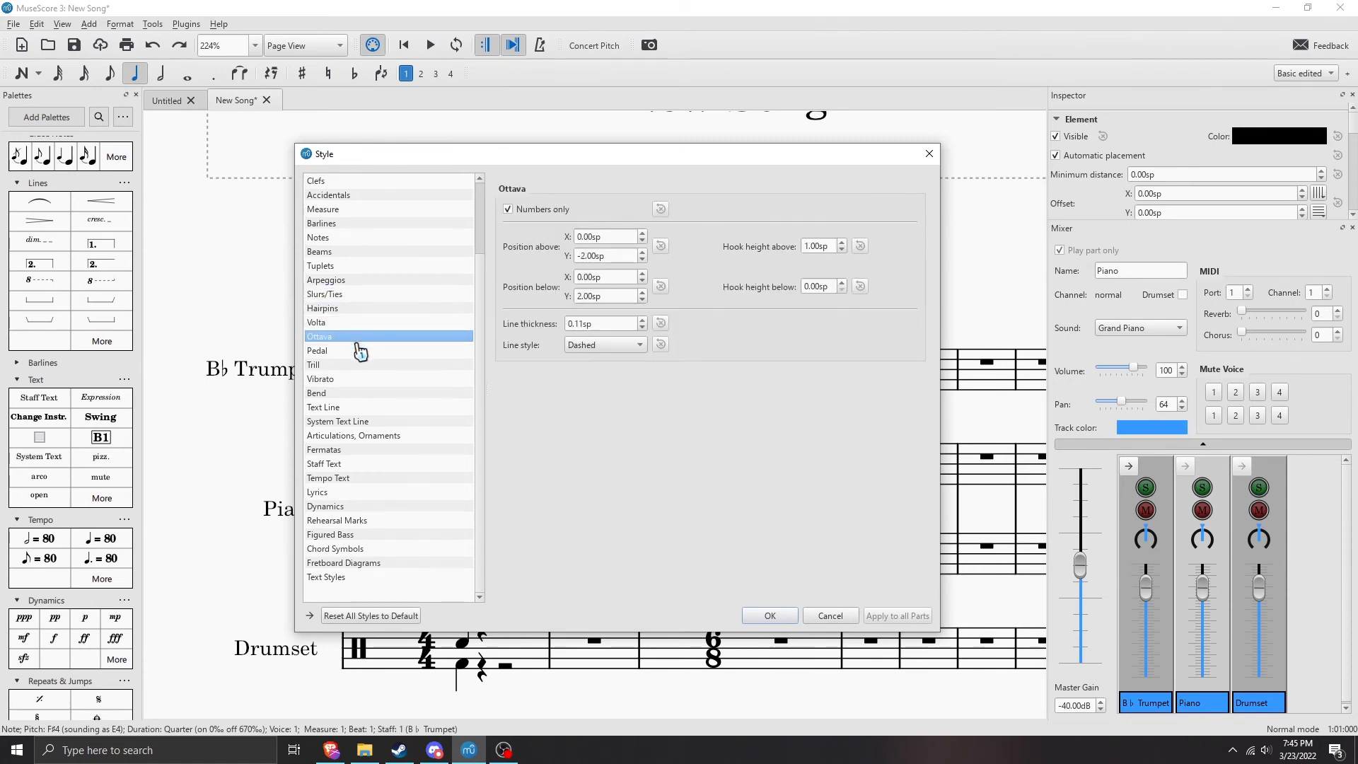
- Examine the style settings for fermatas, lyrics, chord symbols, fretboard diagrams and text styles
left_click(354, 450)
left_click(354, 492)
left_click(355, 549)
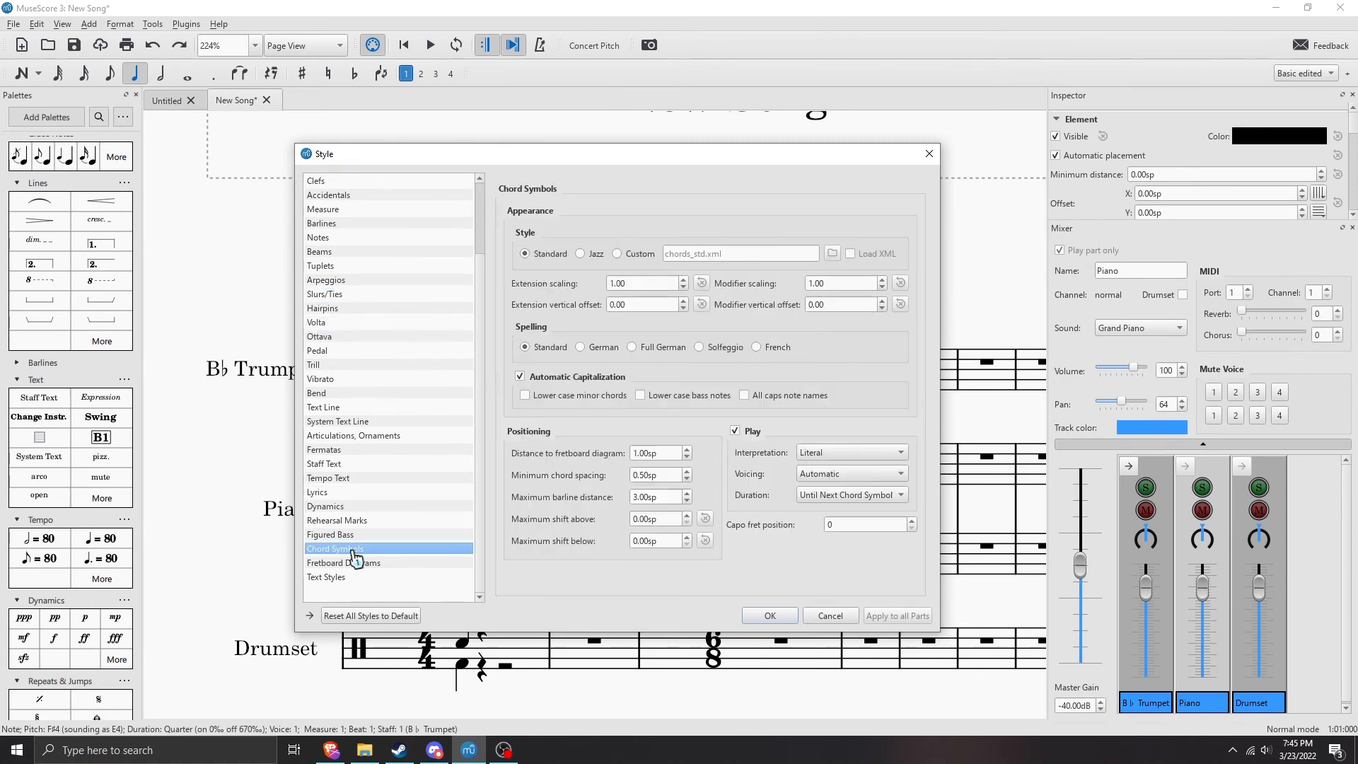
left_click(354, 564)
left_click(355, 577)
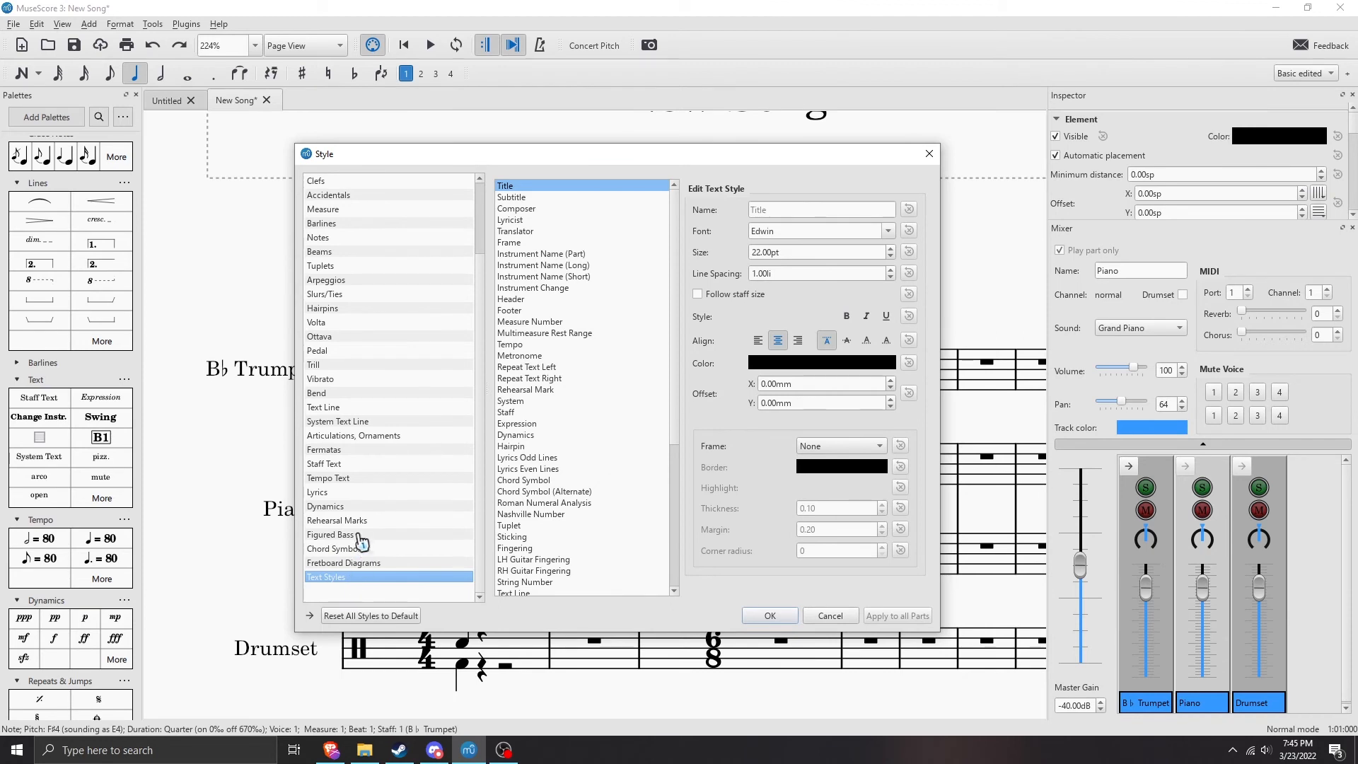
- Review the style settings from rehearsal marks back to trill, including dynamics, staff text and text line, and close them without applying changes
left_click(359, 522)
left_click(362, 508)
left_click(364, 493)
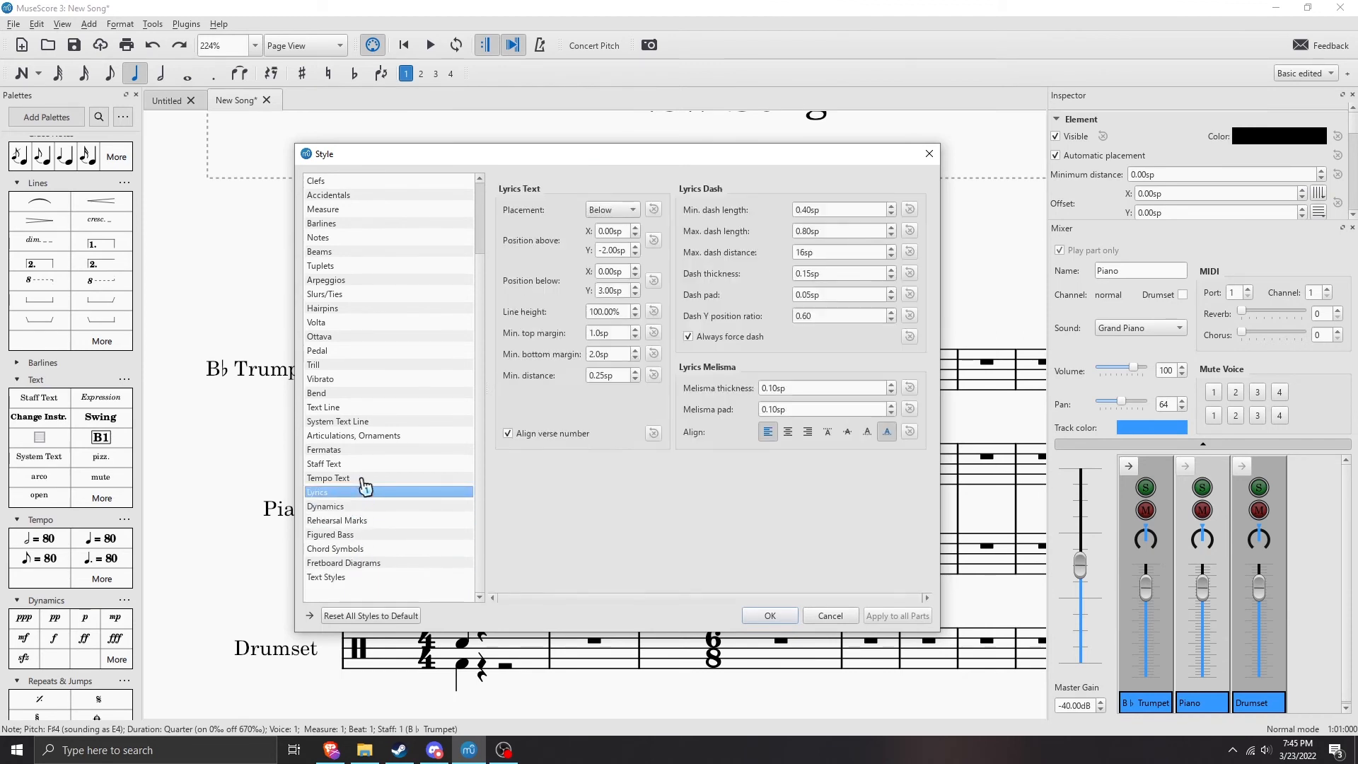
left_click(364, 465)
left_click(364, 451)
left_click(368, 409)
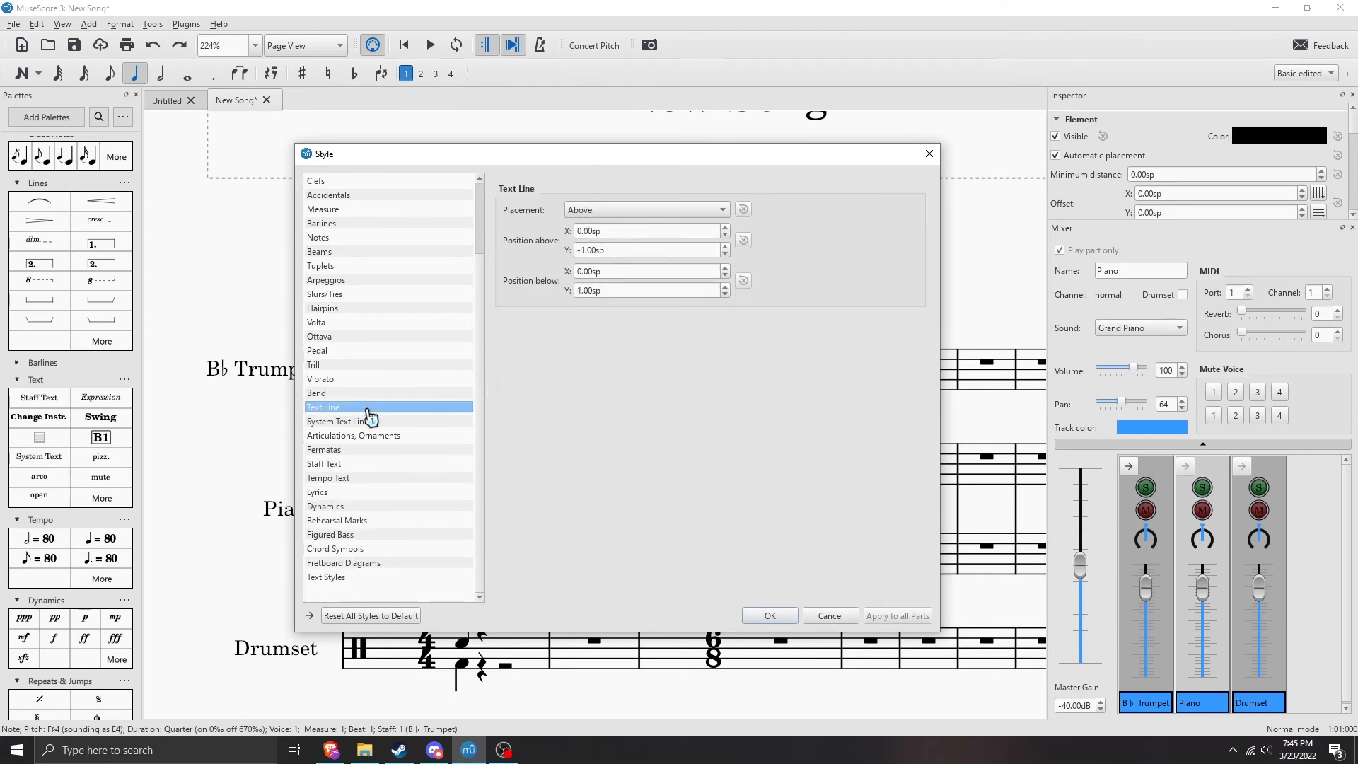
left_click(371, 365)
left_click(831, 616)
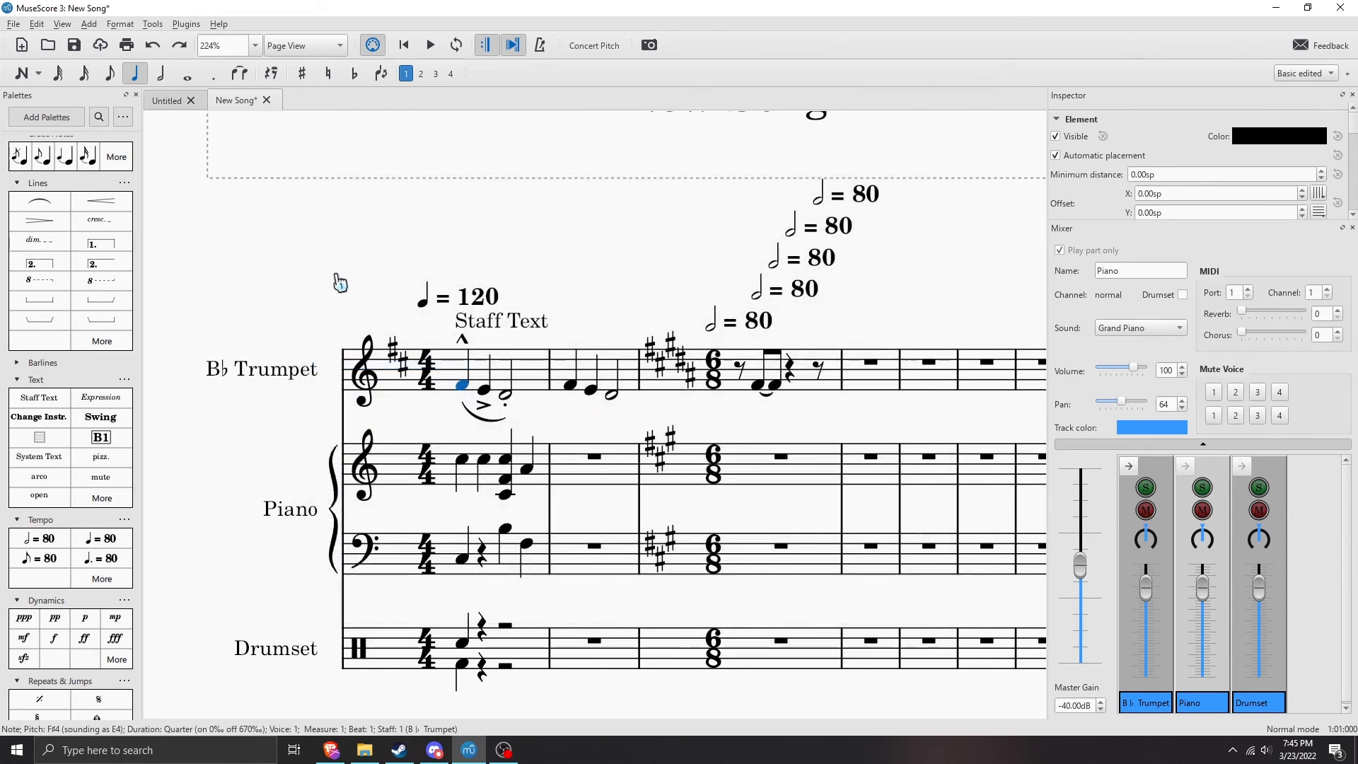
- Try adding the interval of a second above the trumpet's first note in measure 1, and undo it
left_click(119, 24)
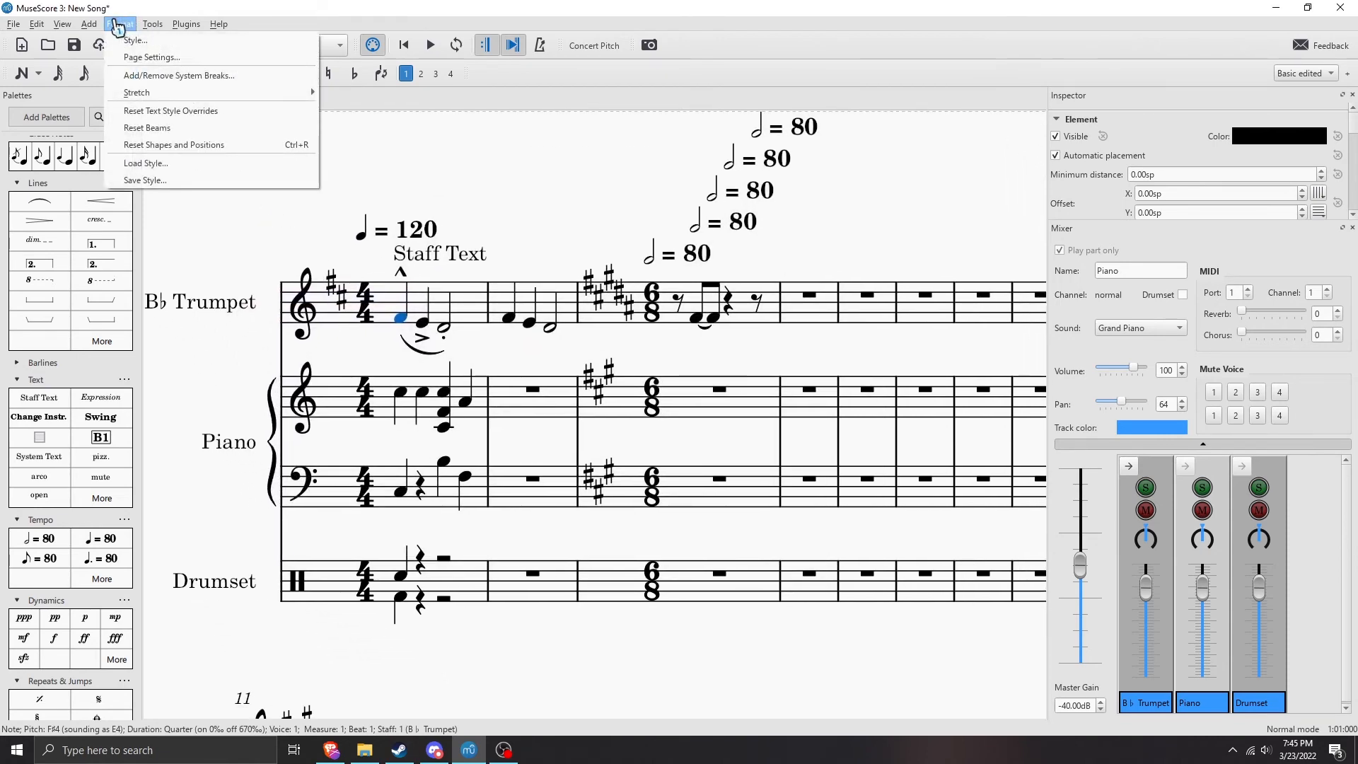
mouse_move(86, 26)
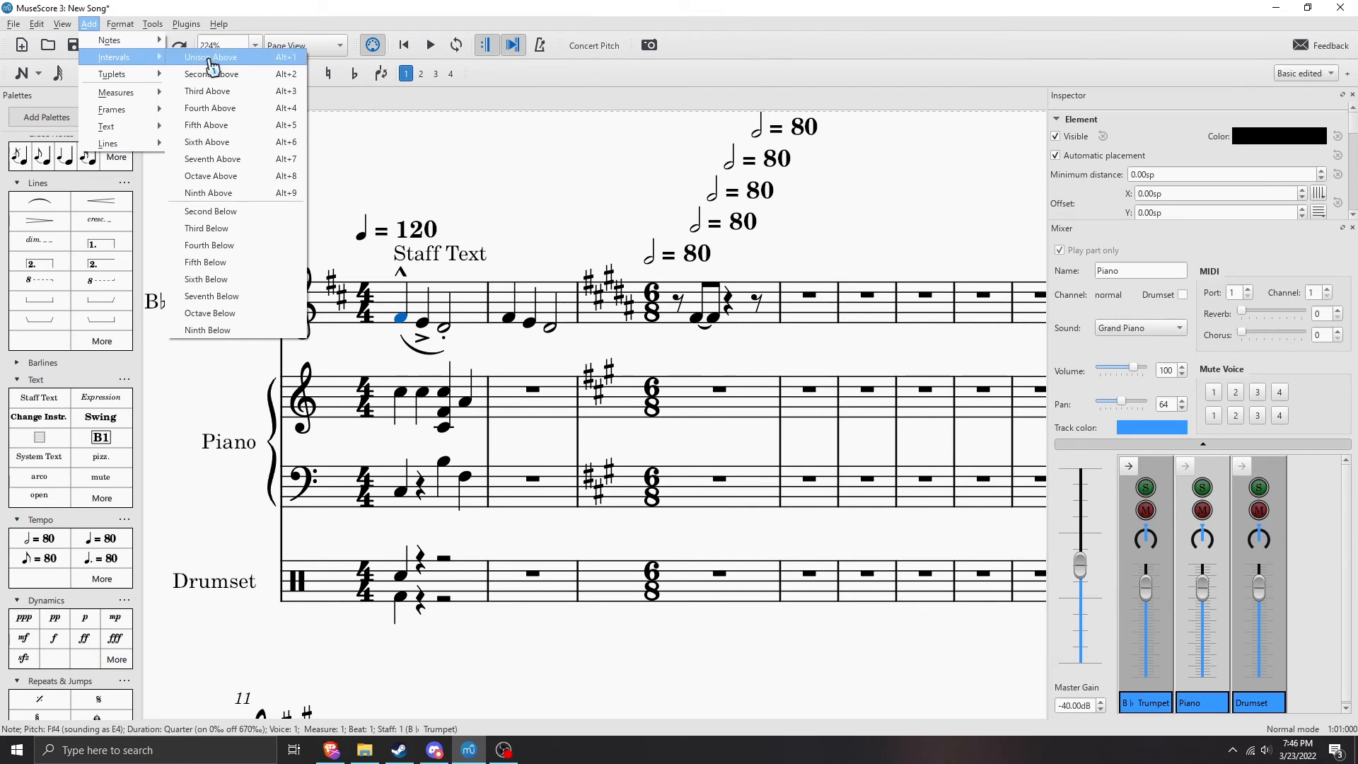
left_click(230, 74)
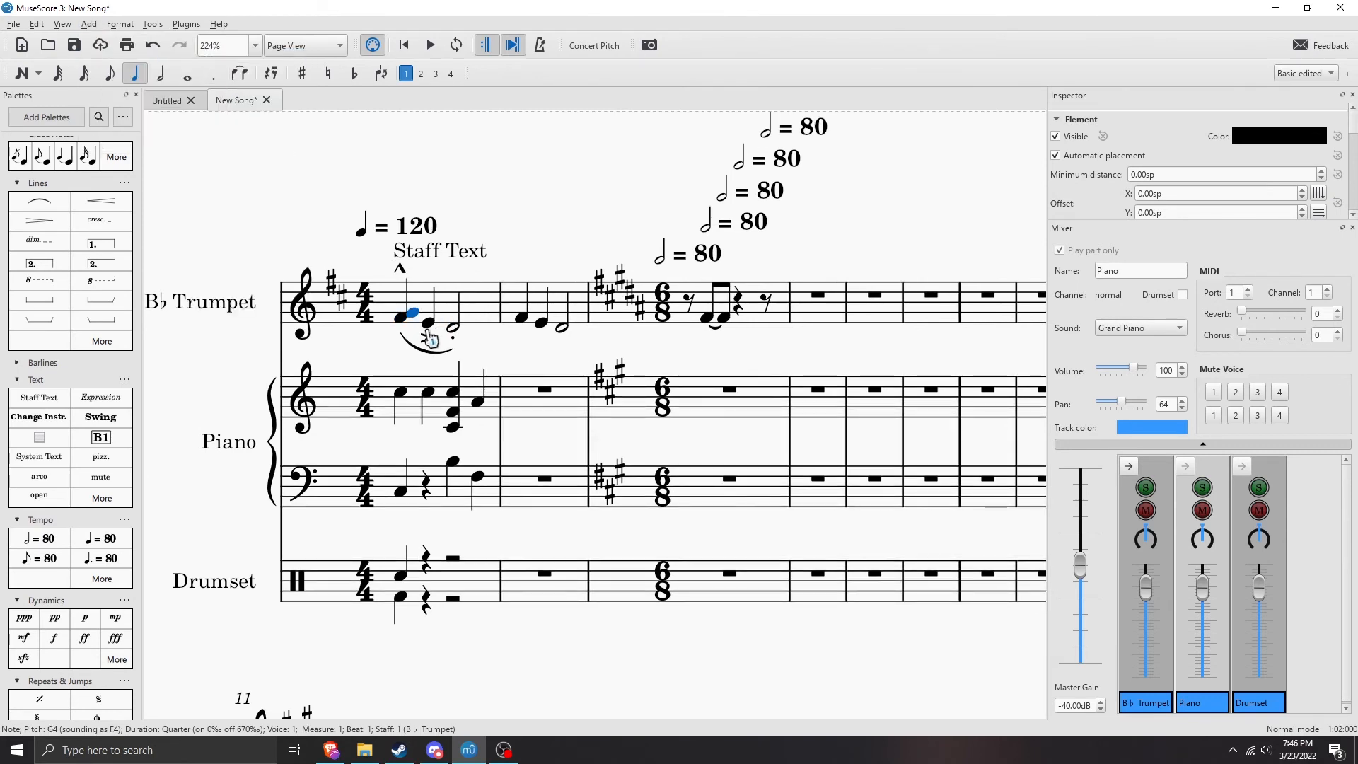
key("ctrl+z")
- Try turning the trumpet's first note in measure 1 into a triplet, and undo it
left_click(89, 23)
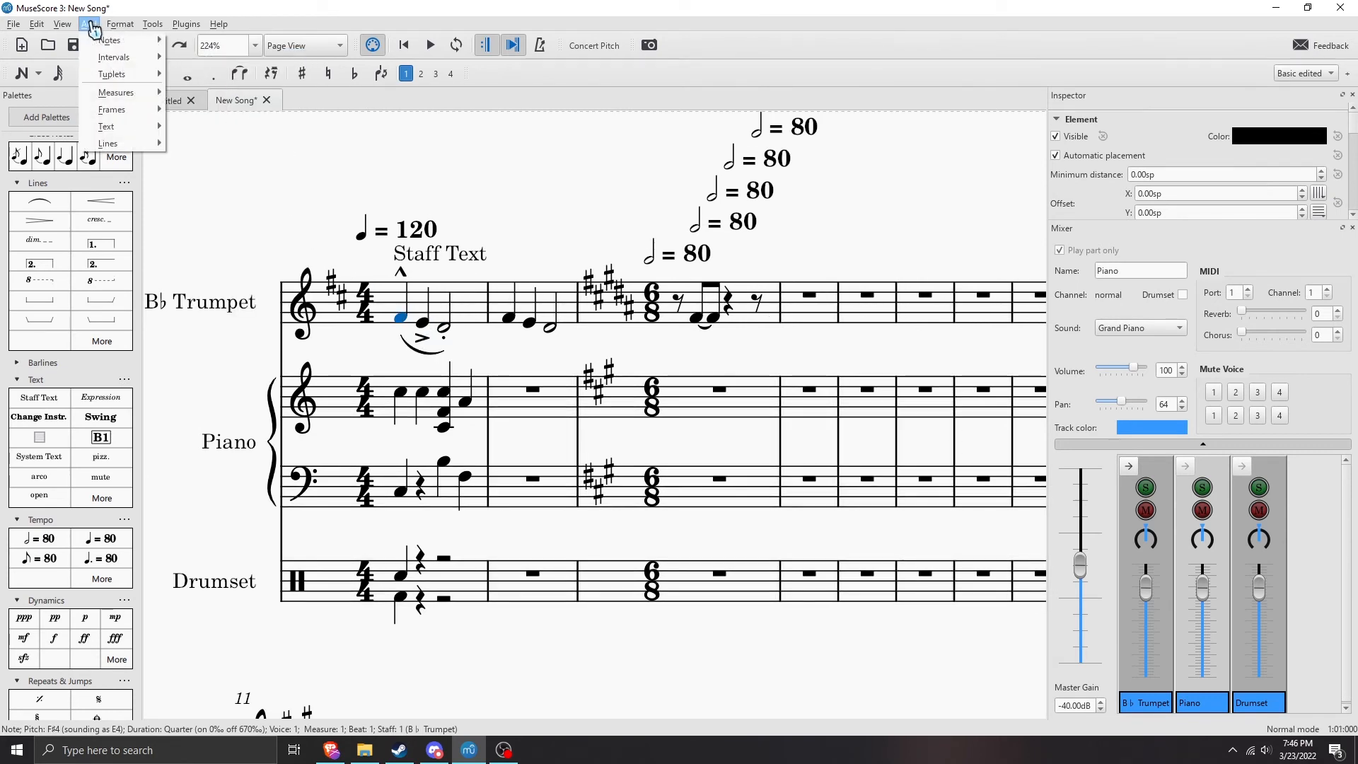
mouse_move(112, 76)
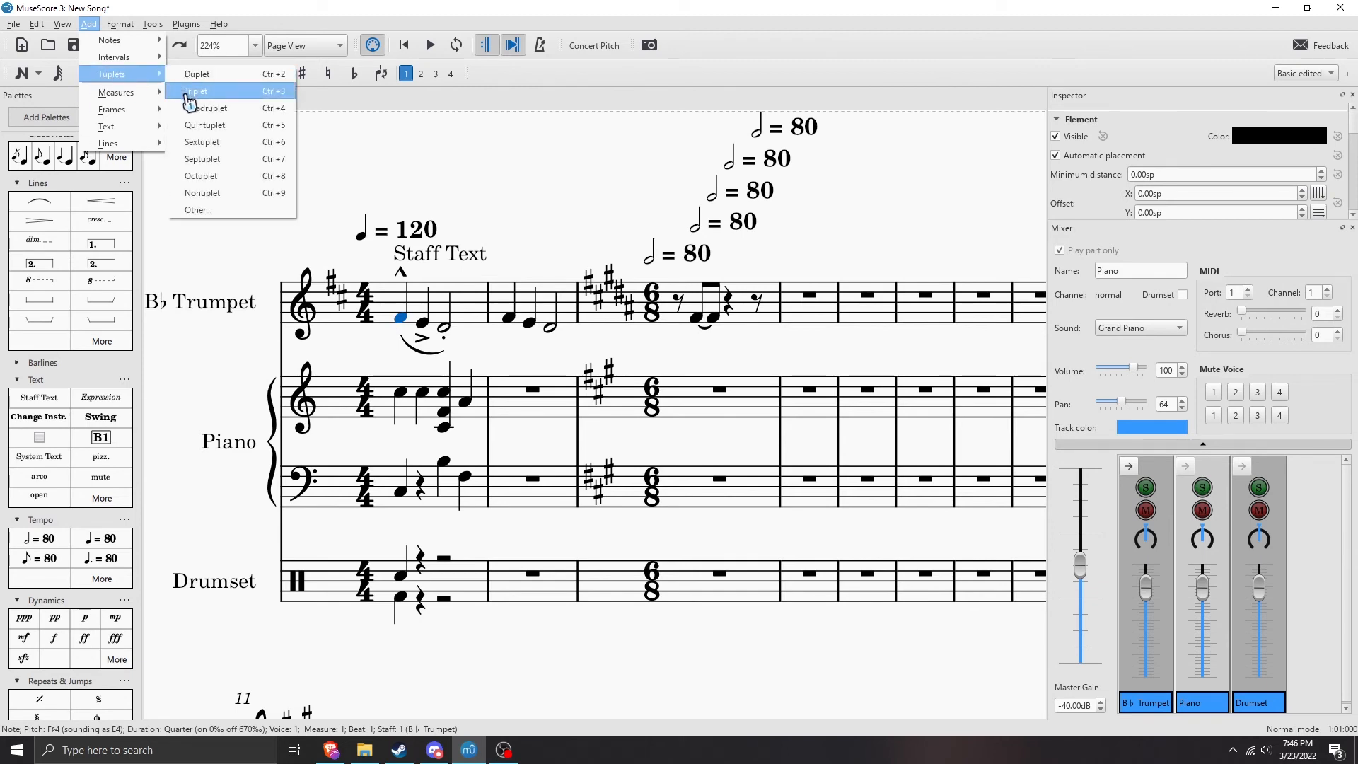
left_click(191, 91)
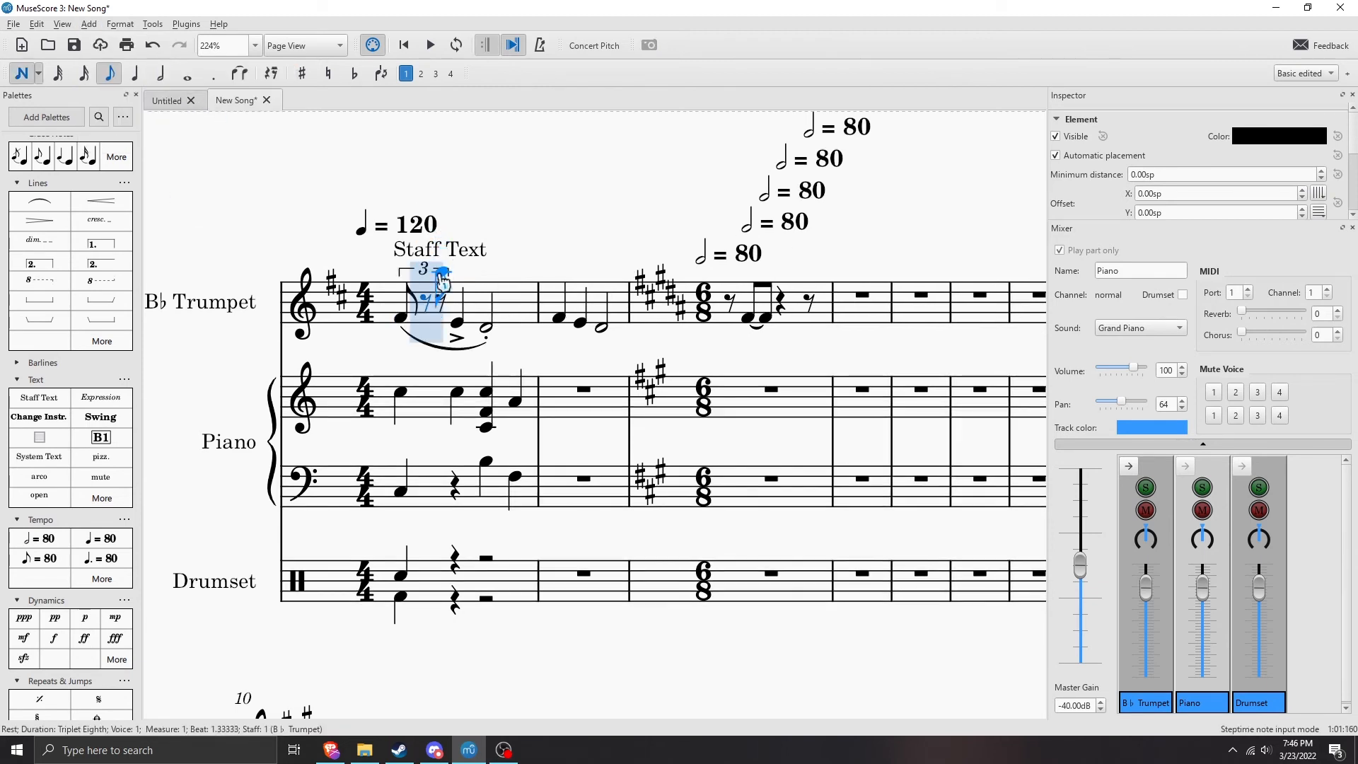
key("ctrl+z")
- Try a 16th-note duration and an eighth-note triplet on the trumpet's first note in measure 1, returning it to a quarter note
left_click(98, 26)
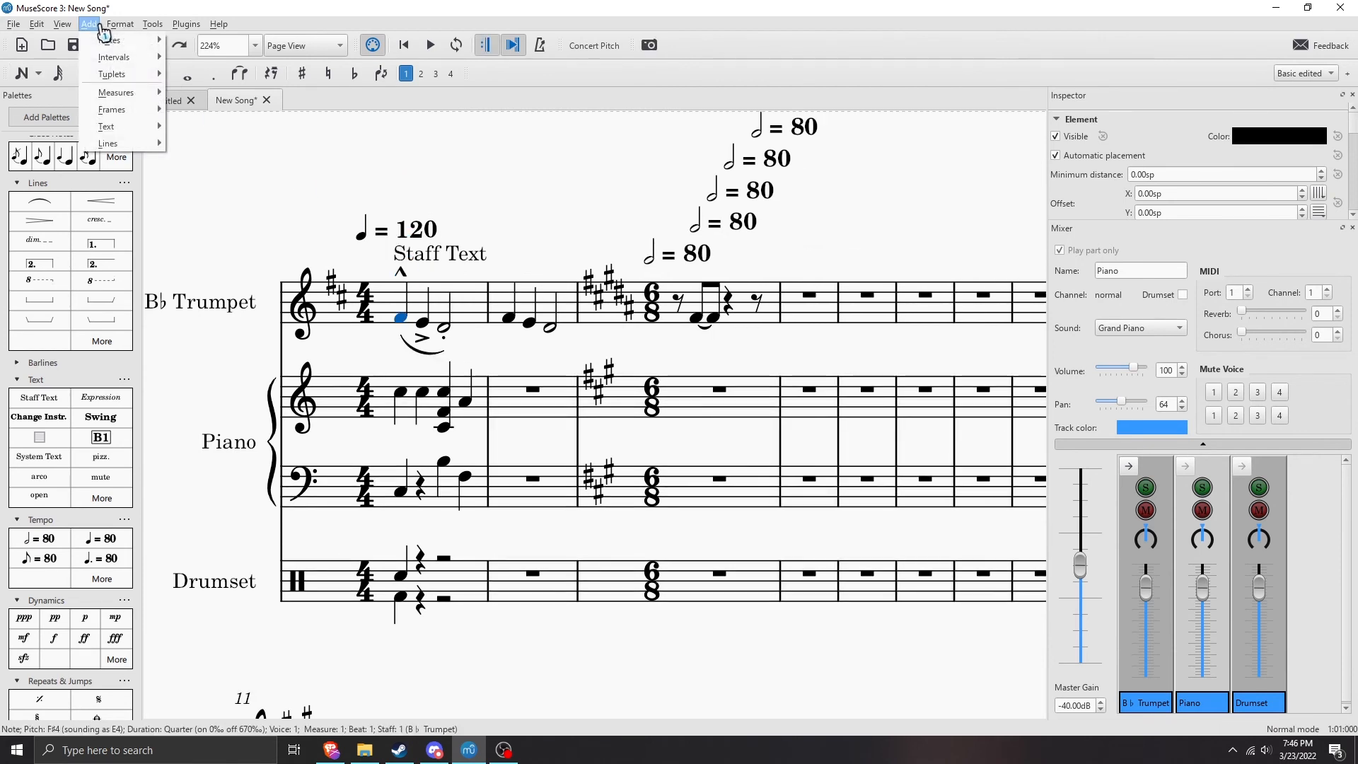
left_click(99, 25)
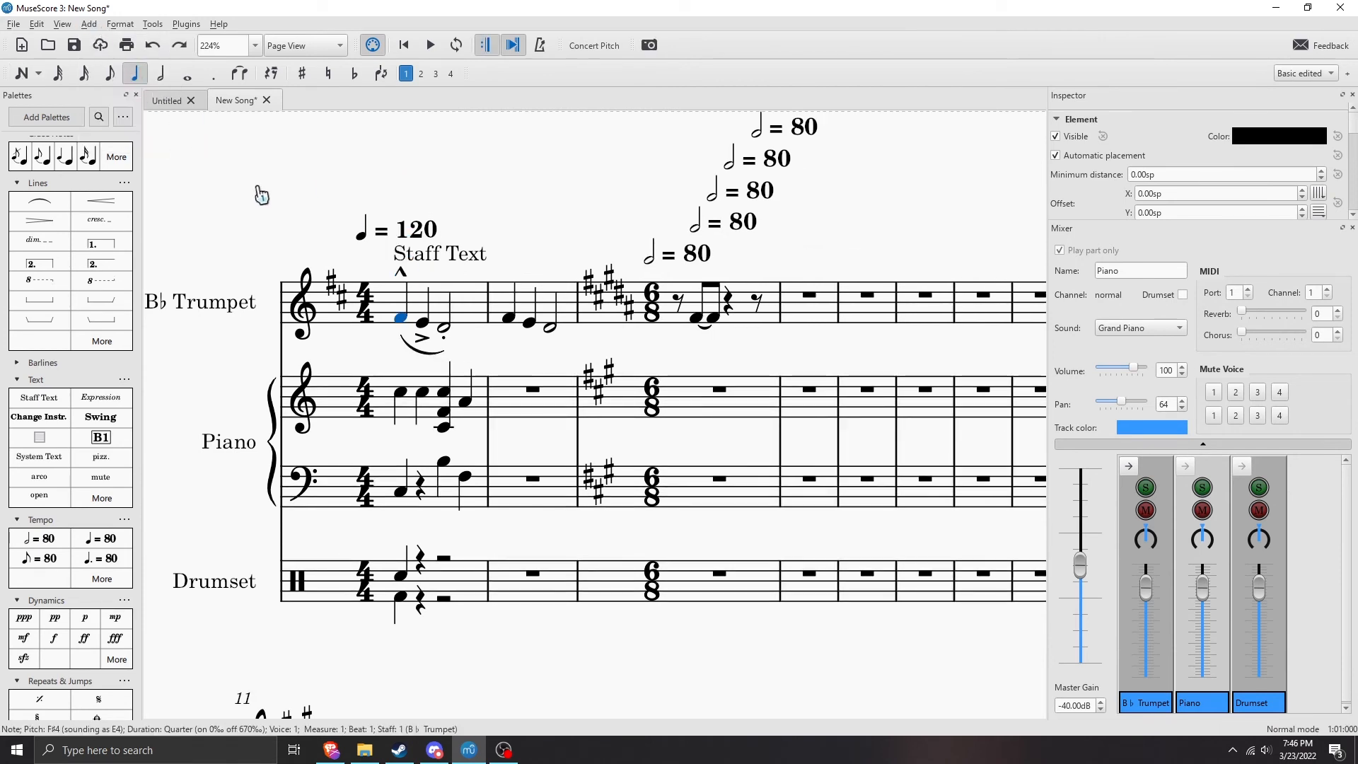
left_click_drag(262, 195, 376, 283)
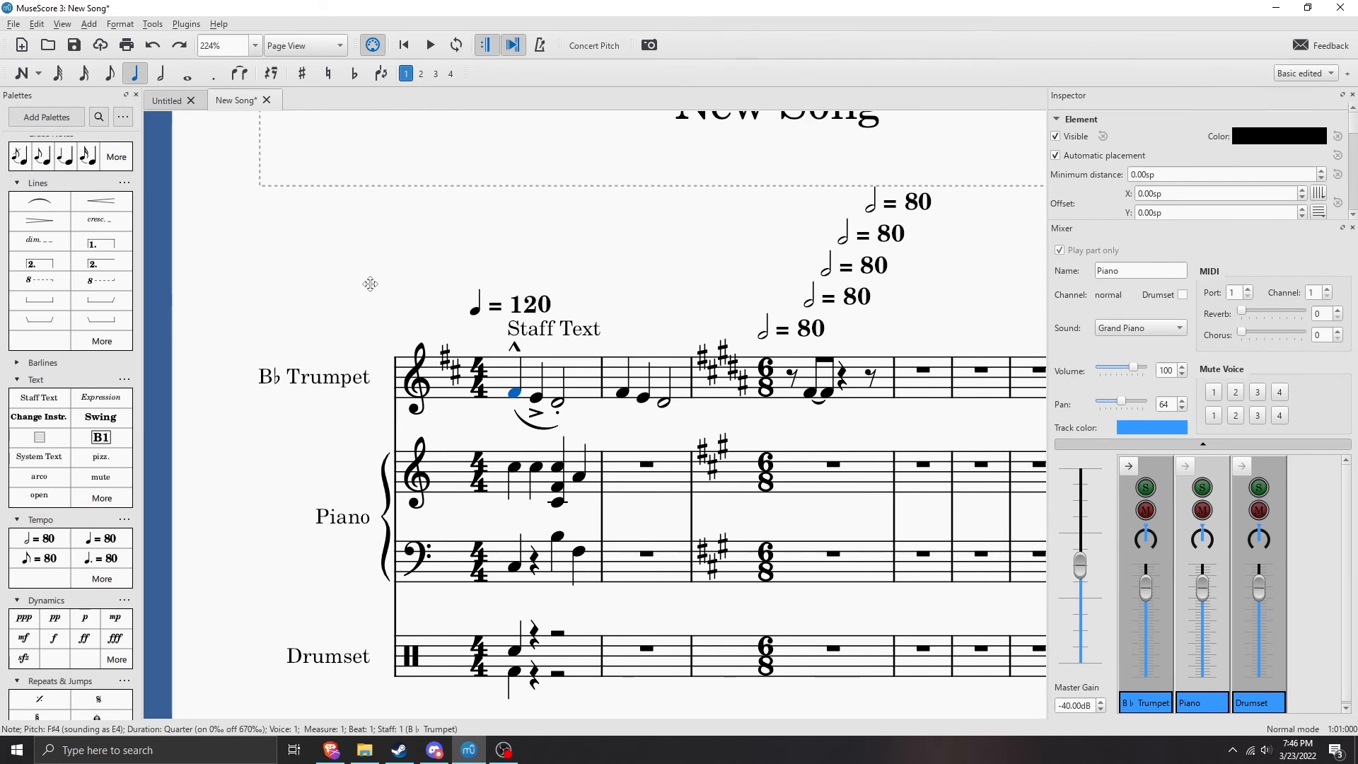
scroll(665, 417, "up", 10)
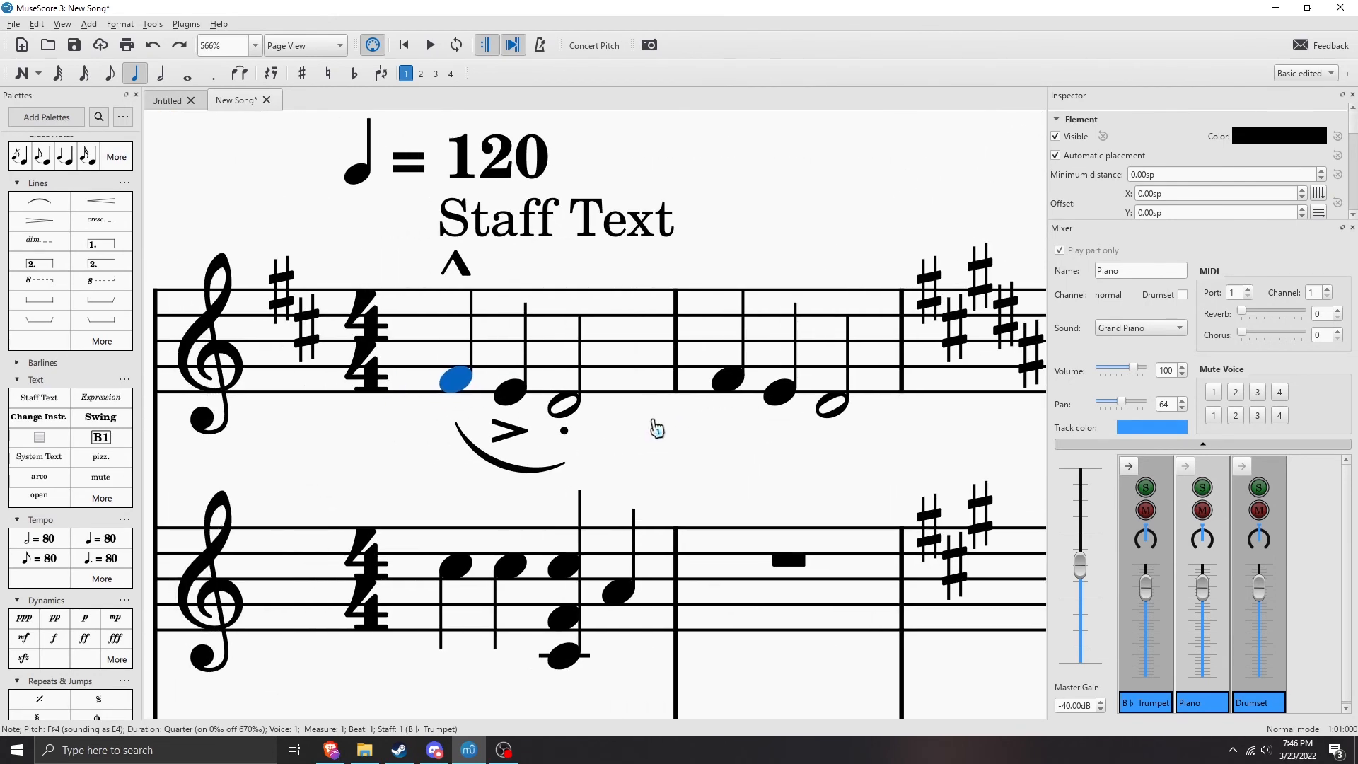
key("3")
scroll(629, 418, "down", 5)
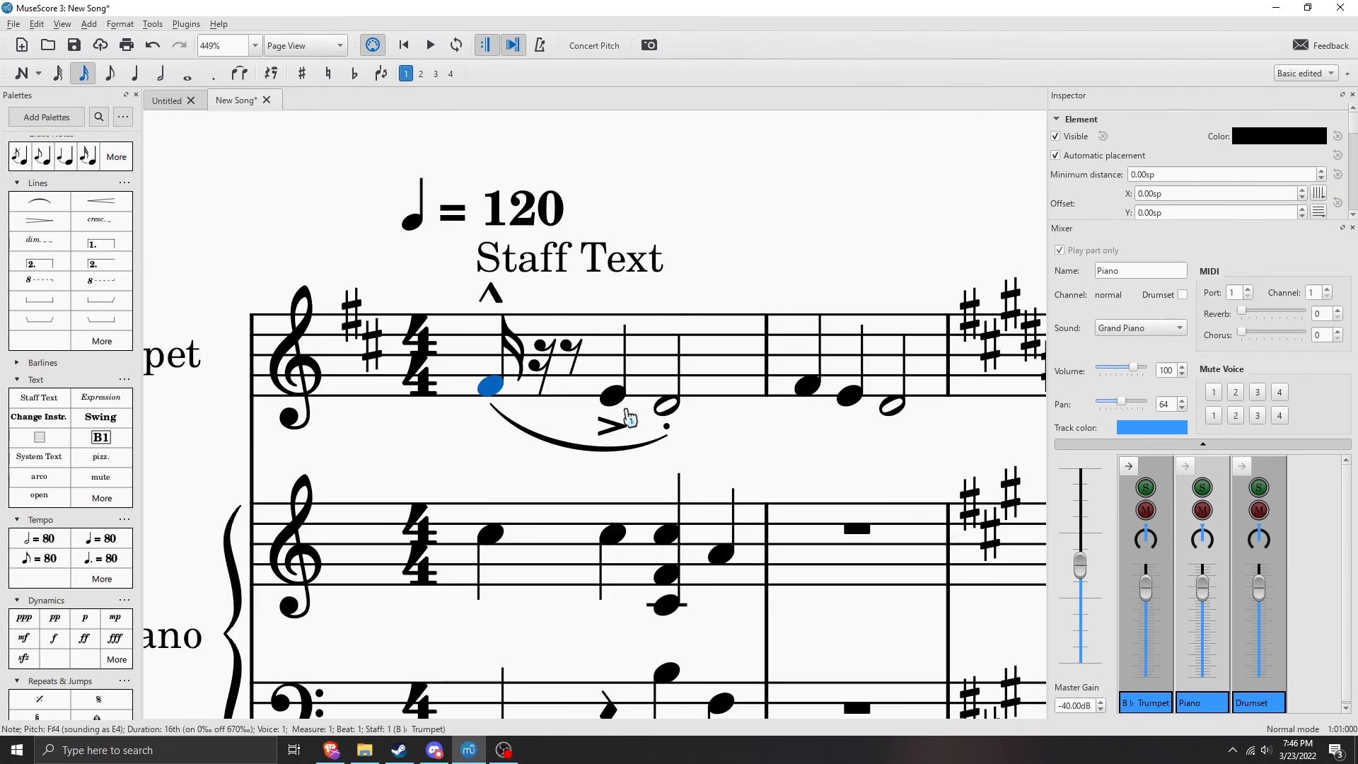
key("5")
key("ctrl+3")
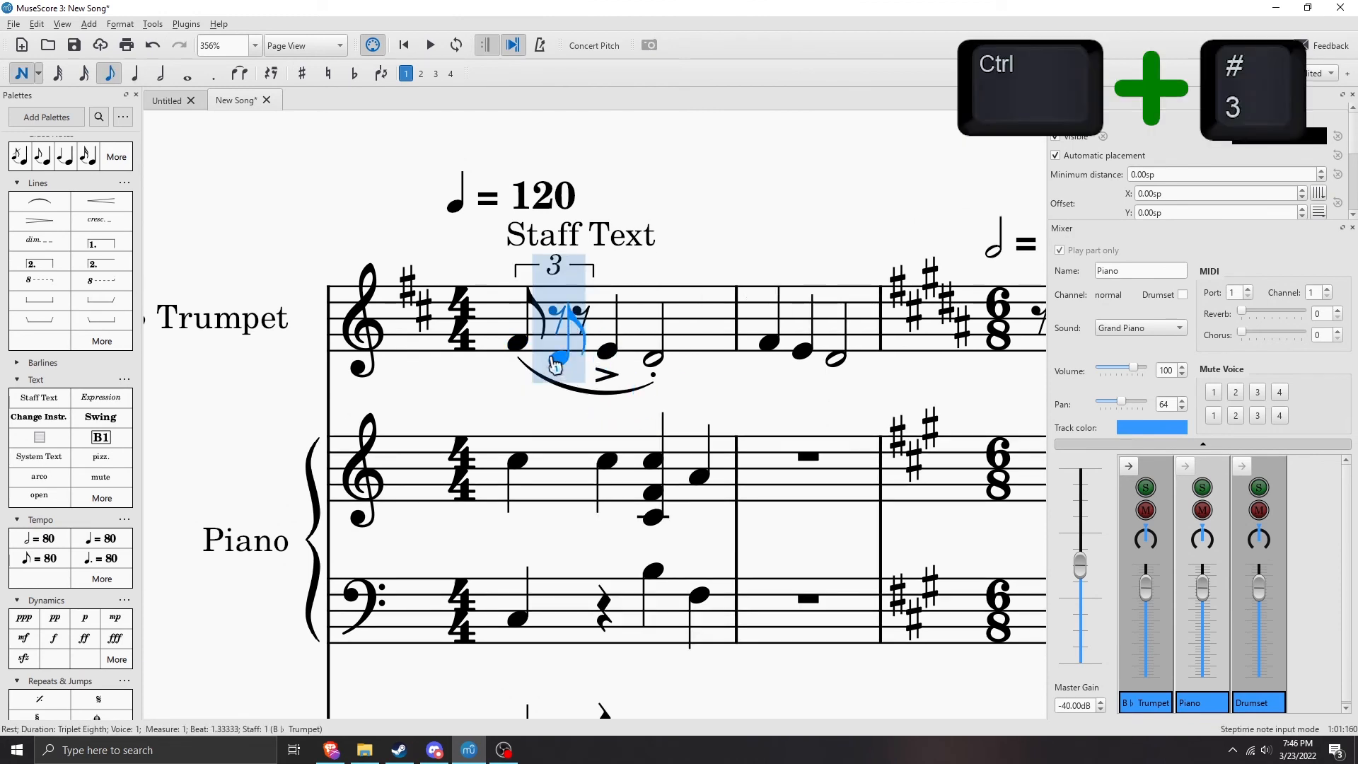
key("ctrl+z")
key("Escape")
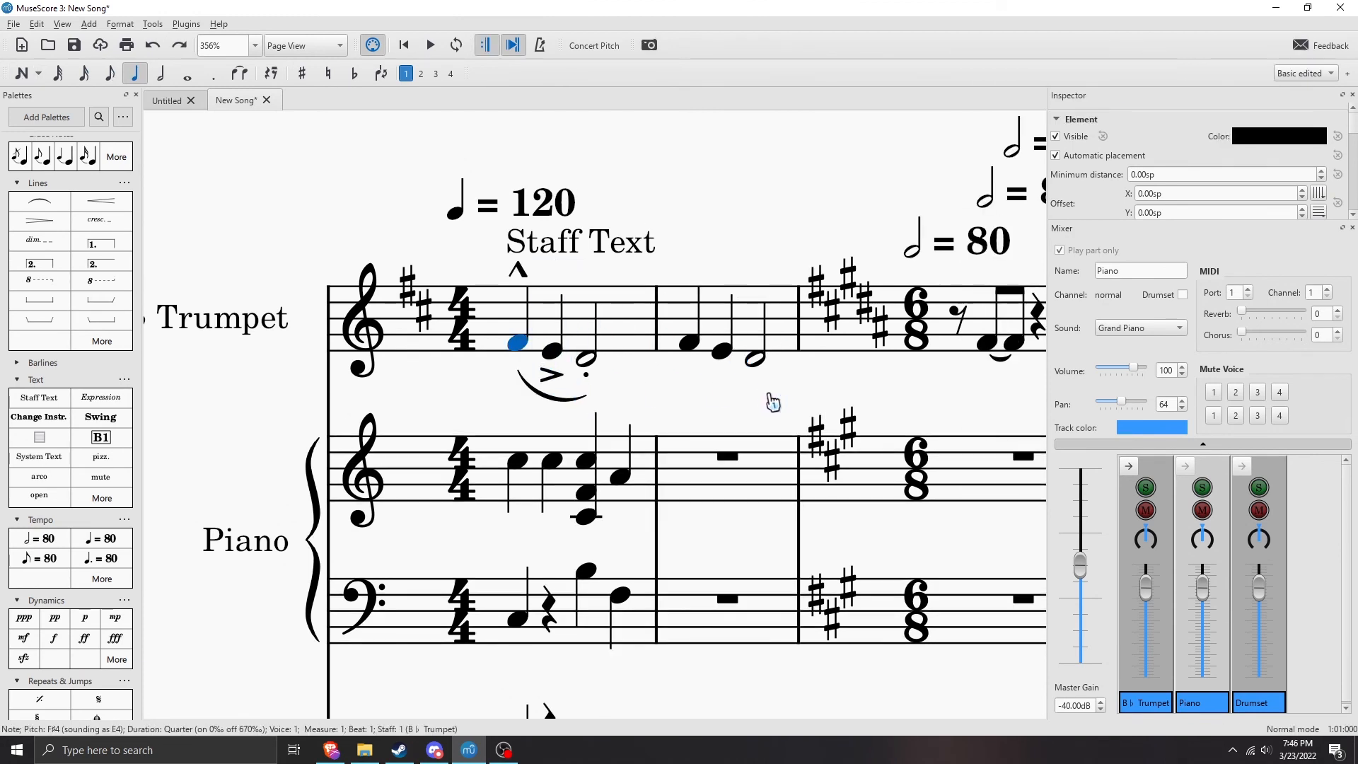
- Try turning the trumpet's first two notes in measure 1 into eighth-note triplets together, and undo it
left_click(551, 354, "shift")
key("ctrl+3")
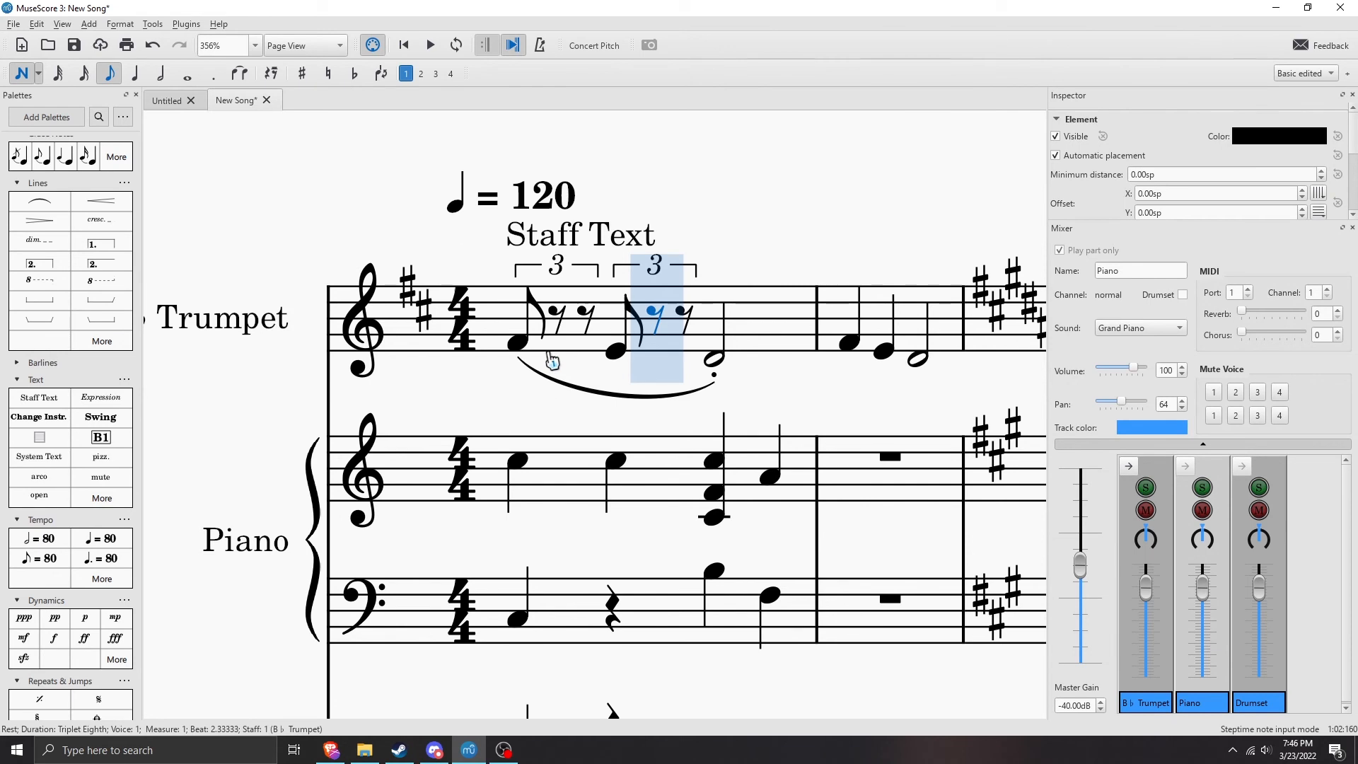
key("ctrl+z")
- Try inserting one measure before measure 2, undo the insertion, and clear the selection
left_click(89, 24)
mouse_move(147, 95)
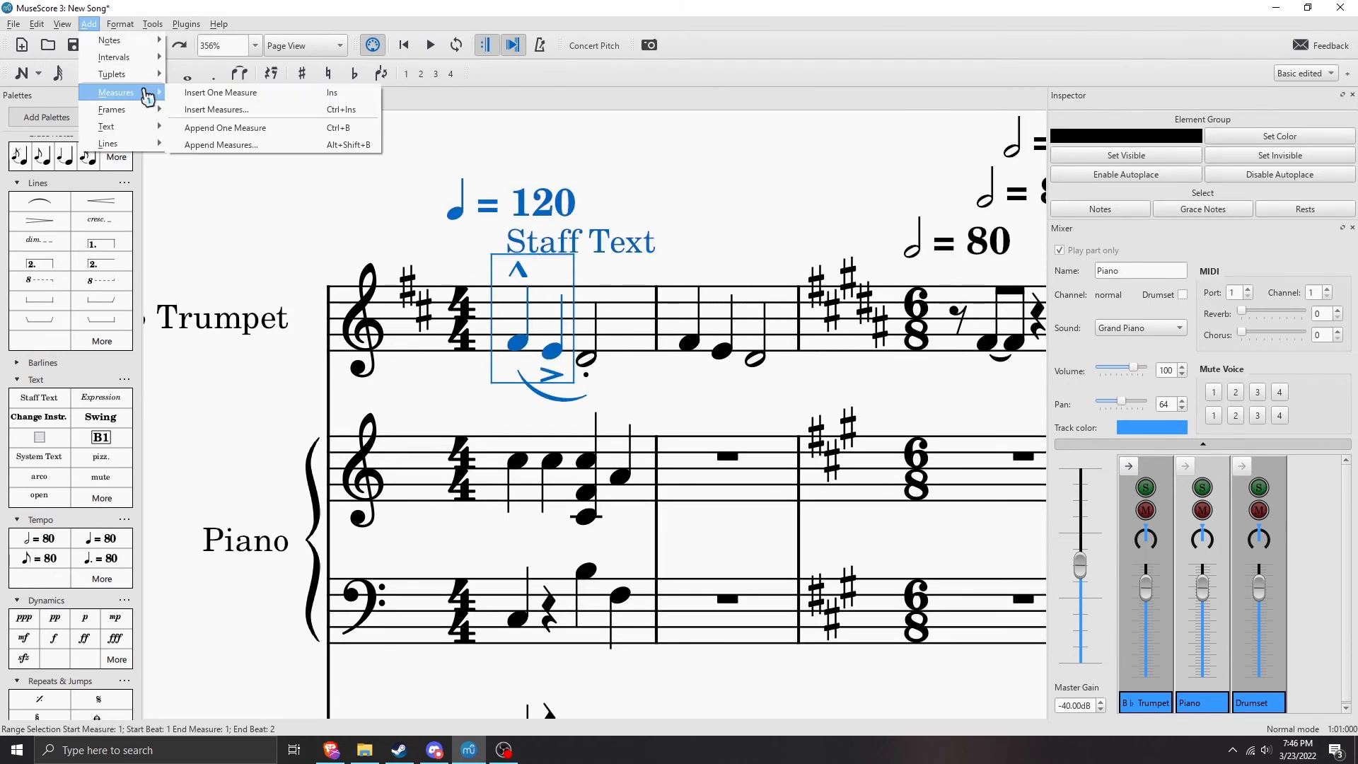
left_click(667, 324)
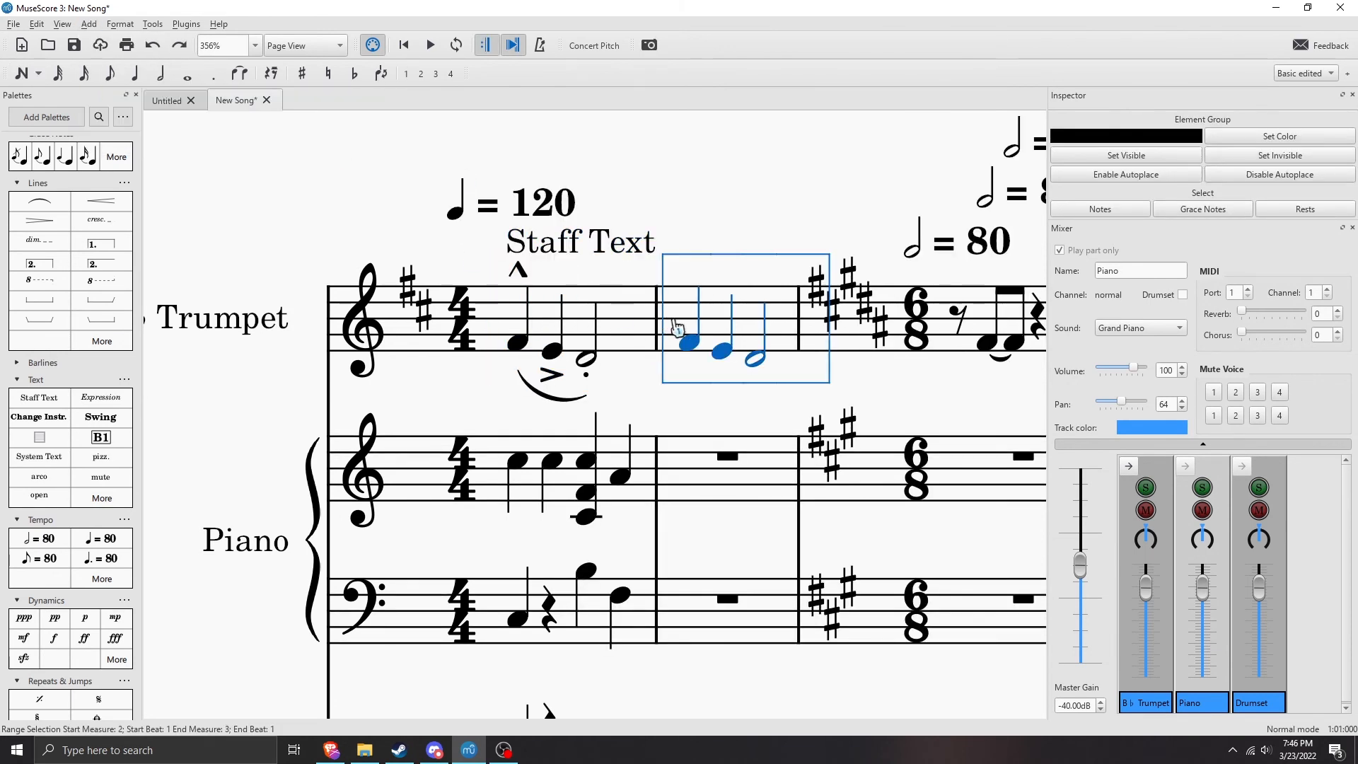
key("Insert")
left_click(61, 25)
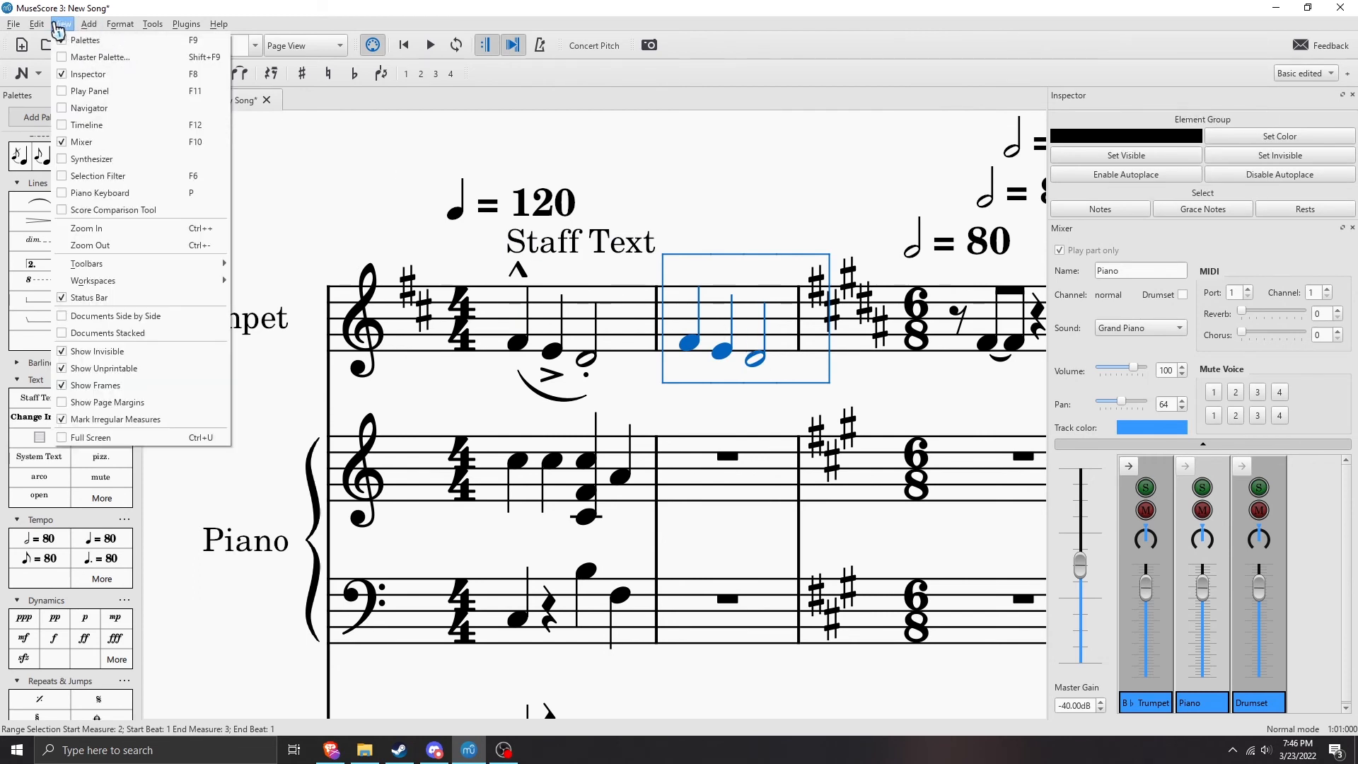
mouse_move(88, 24)
mouse_move(113, 91)
left_click(211, 94)
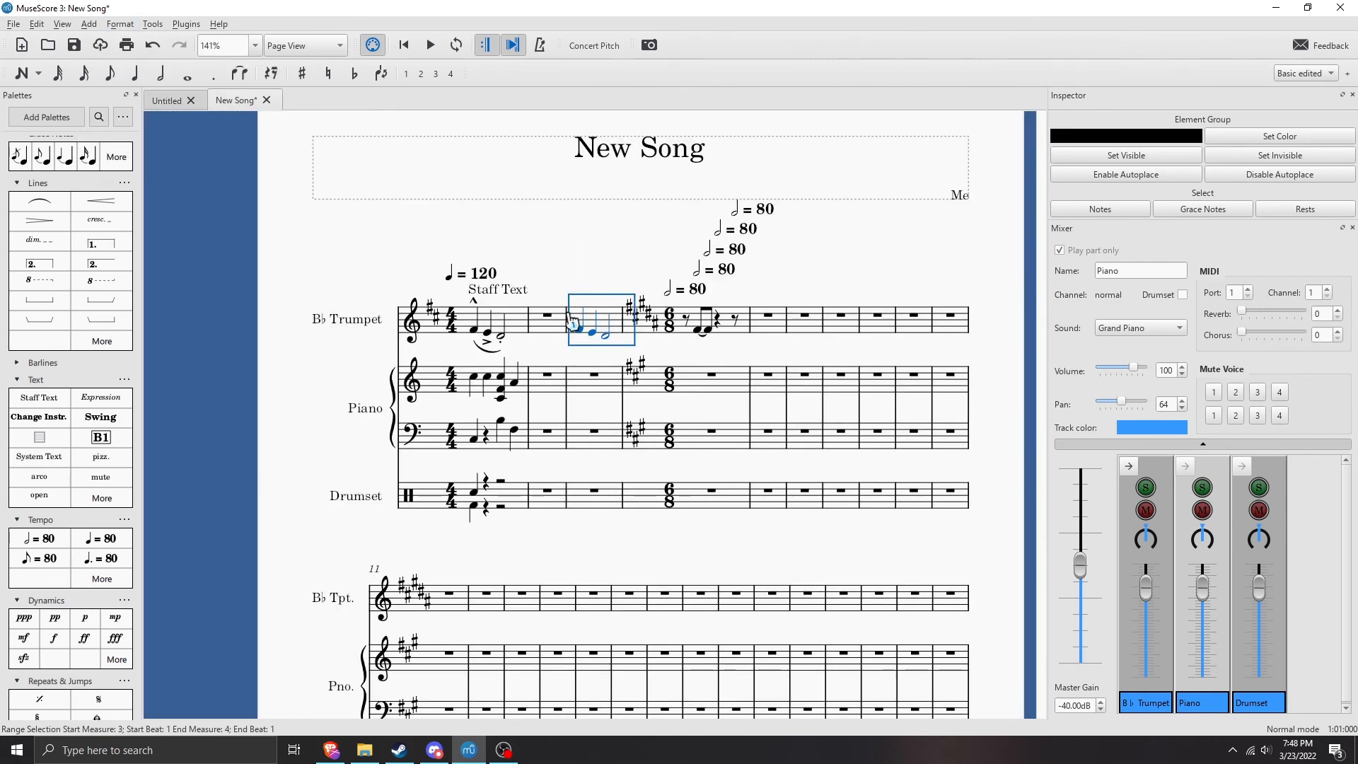
key("ctrl+z")
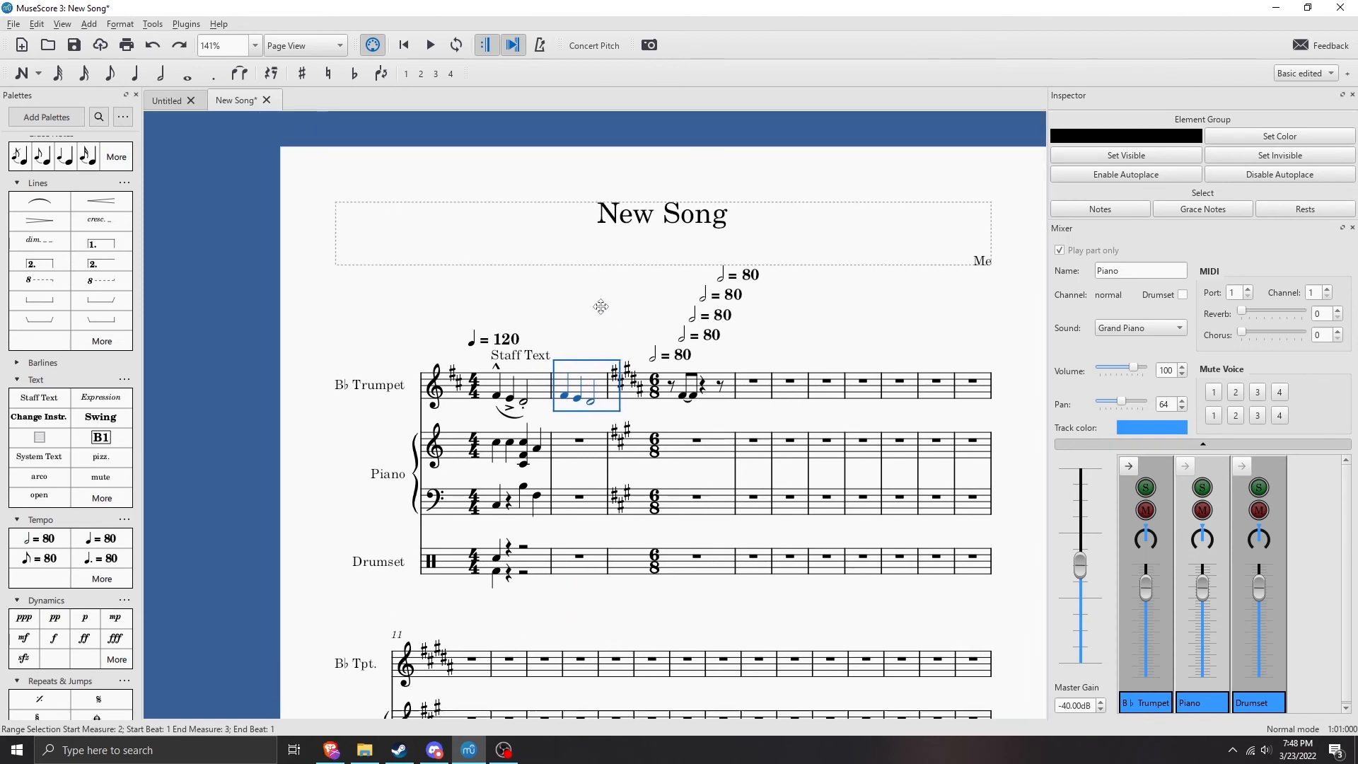
scroll(599, 388, "up", 5)
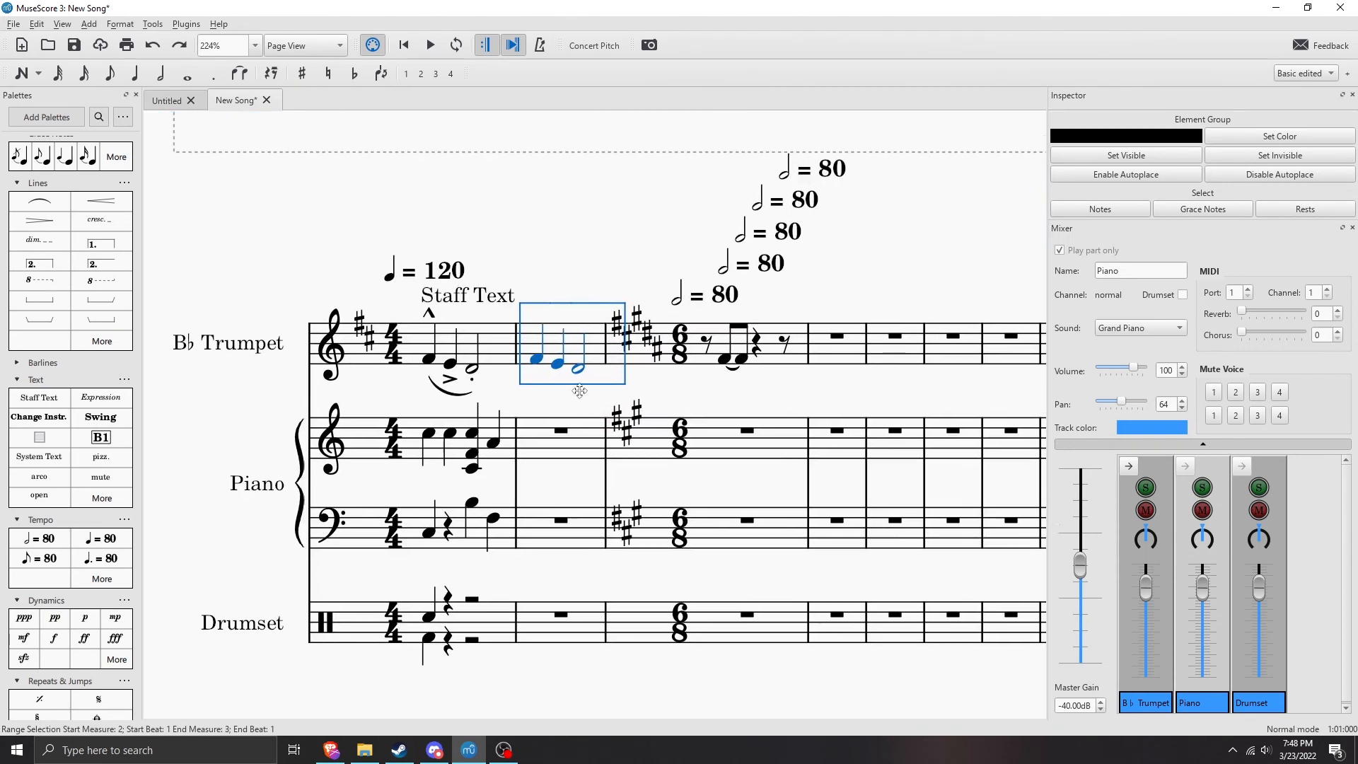
key("Escape")
- Delete the empty measures from measure 4 to the end of the score across all staves
left_click_drag(590, 228, 623, 232)
left_click_drag(349, 229, 267, 237)
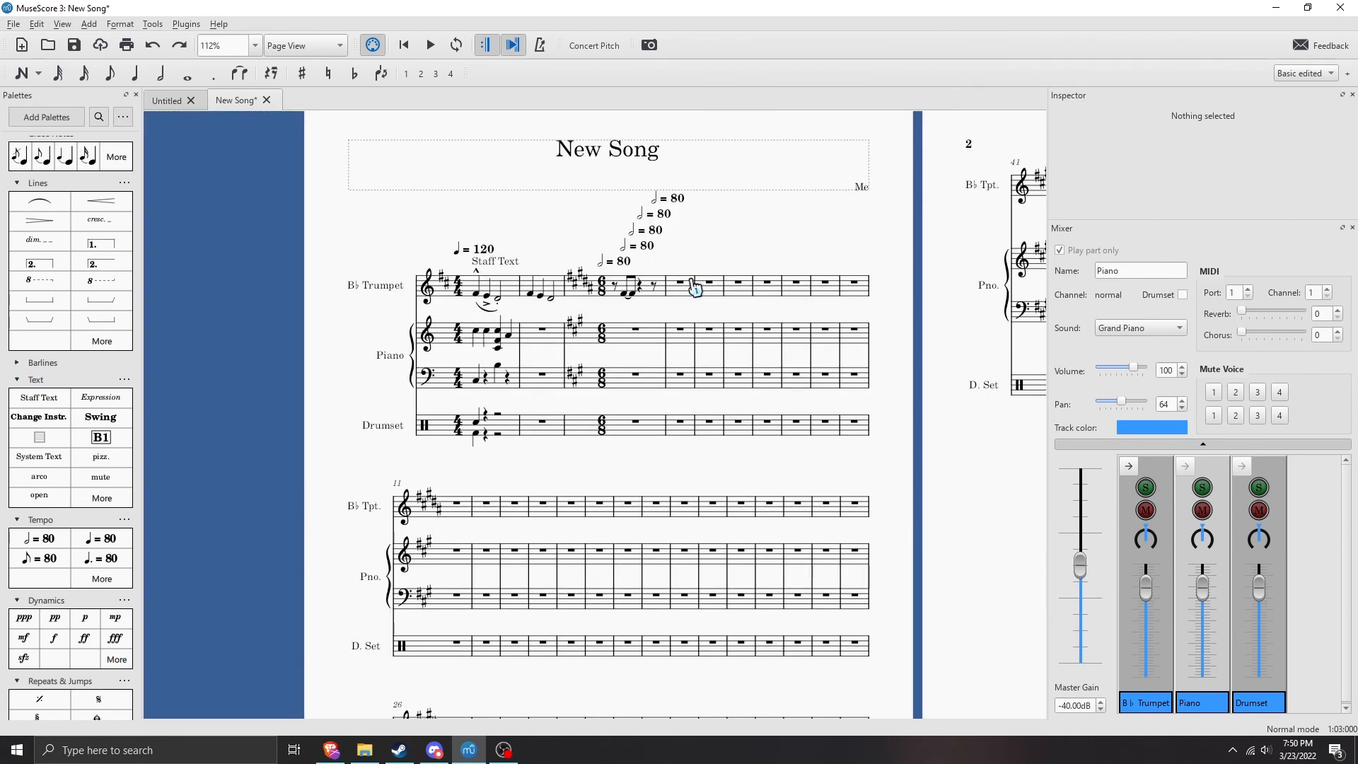
left_click(684, 295)
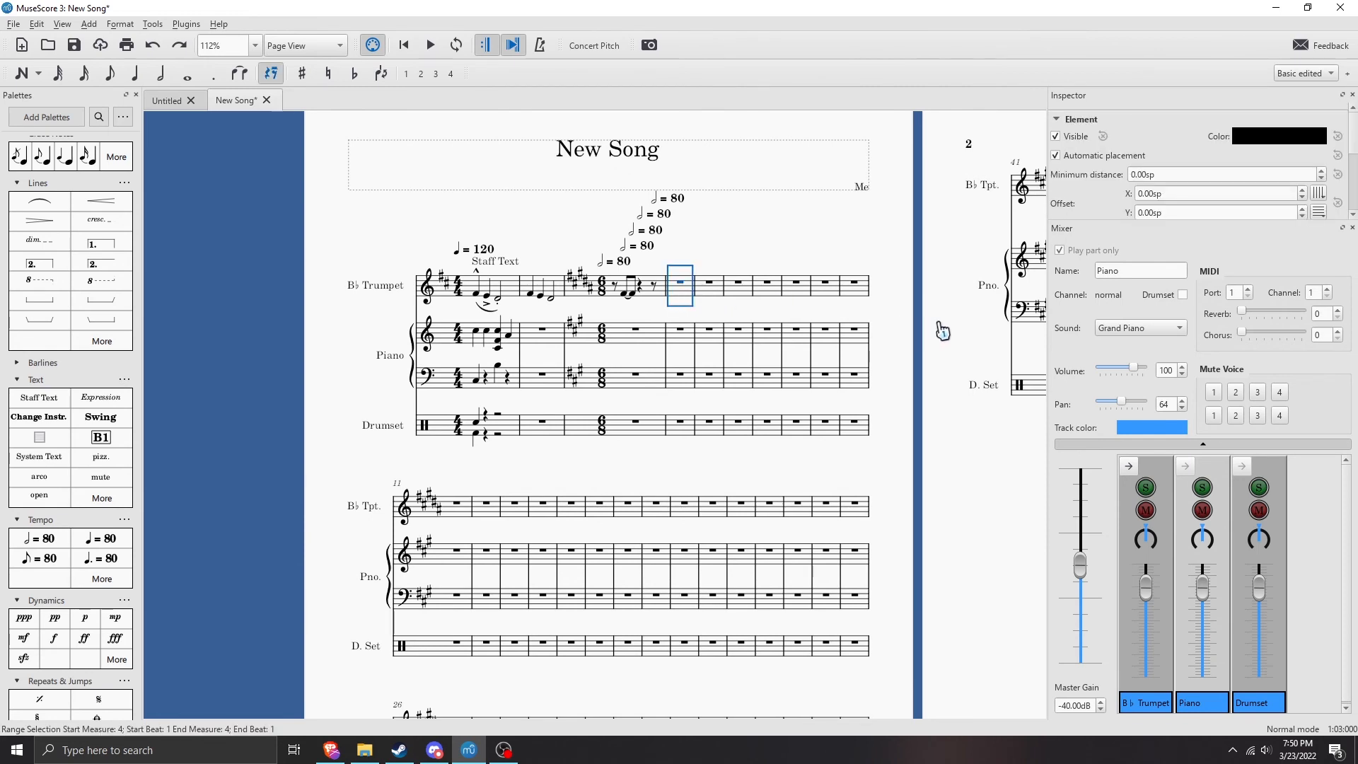
scroll(945, 332, "right", 5)
left_click(871, 277, "shift")
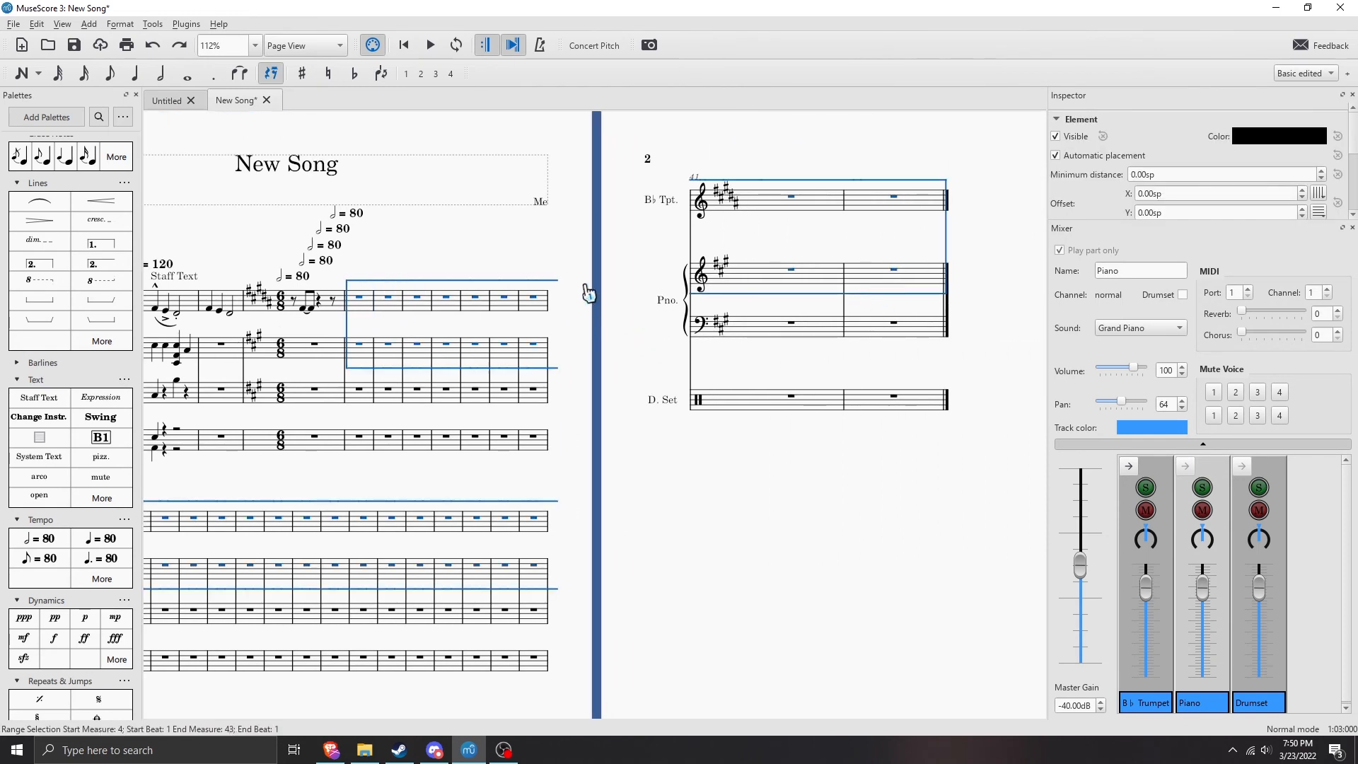
left_click_drag(532, 242, 597, 240)
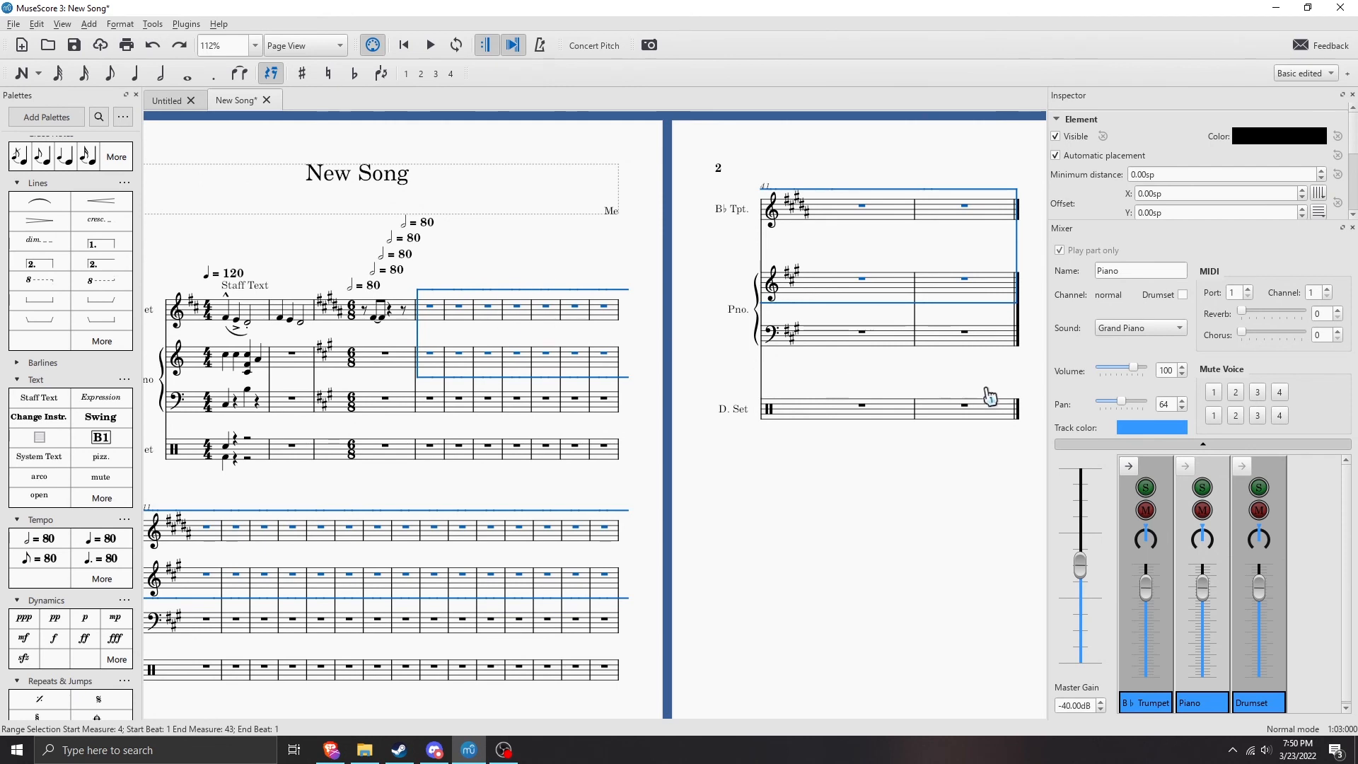
left_click(986, 412, "shift")
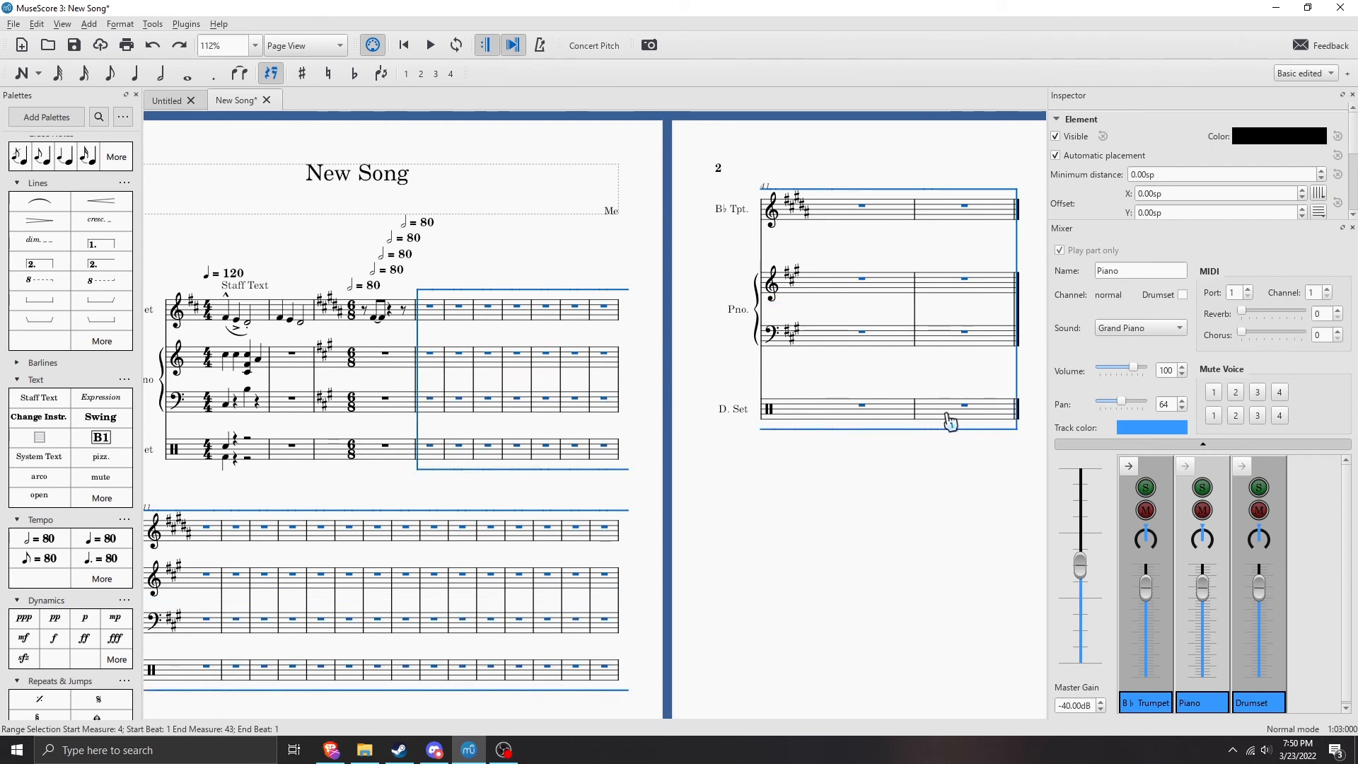
key("ctrl+Delete")
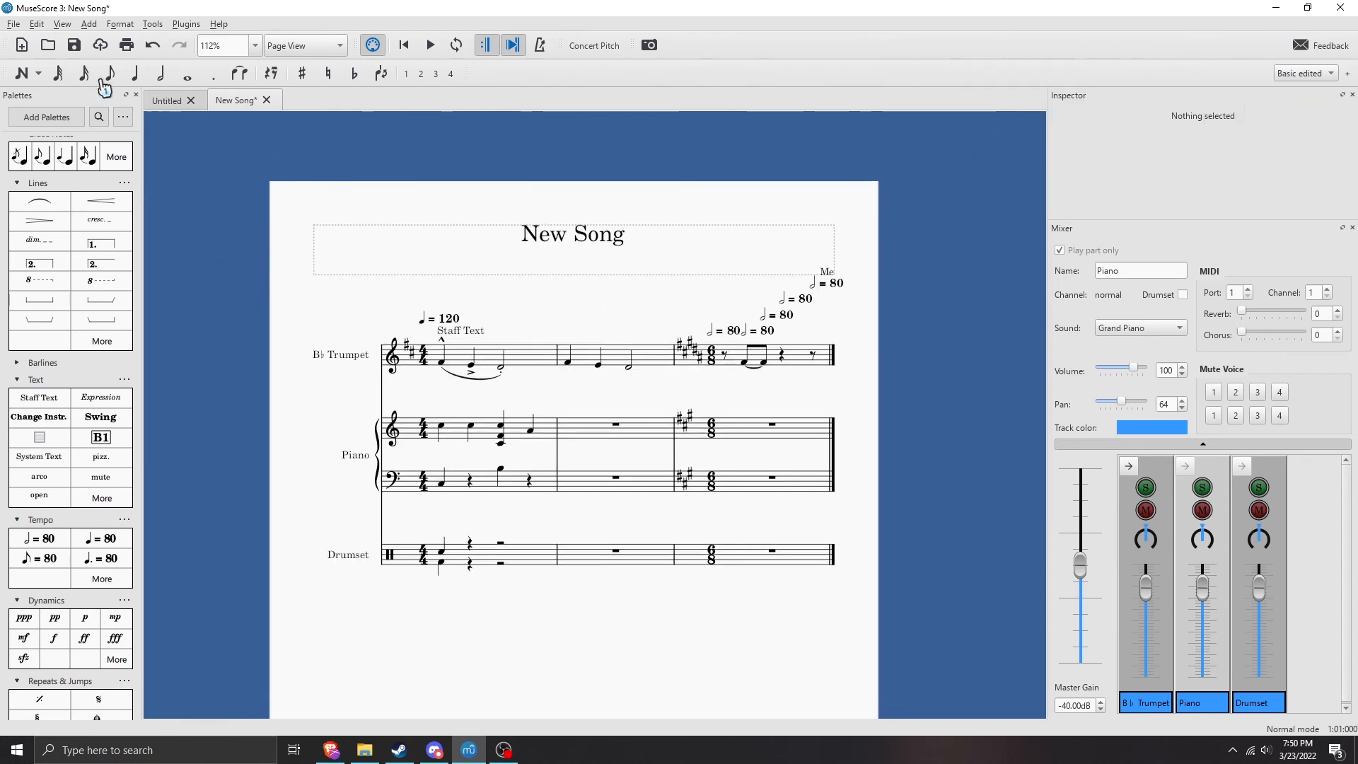
- Examine the available export file formats, keeping PDF File, and close the export settings without exporting
left_click(13, 24)
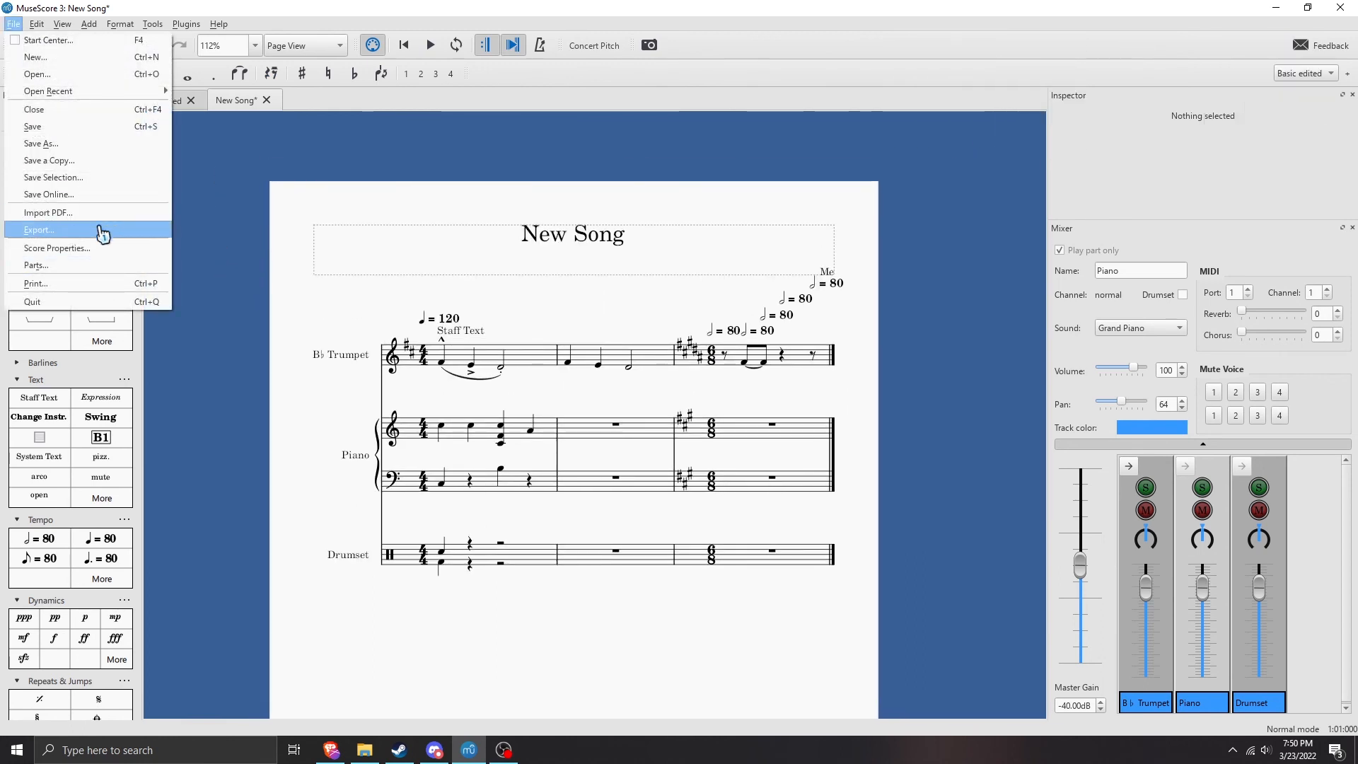
left_click(102, 232)
left_click_drag(600, 244, 984, 139)
left_click(1008, 145)
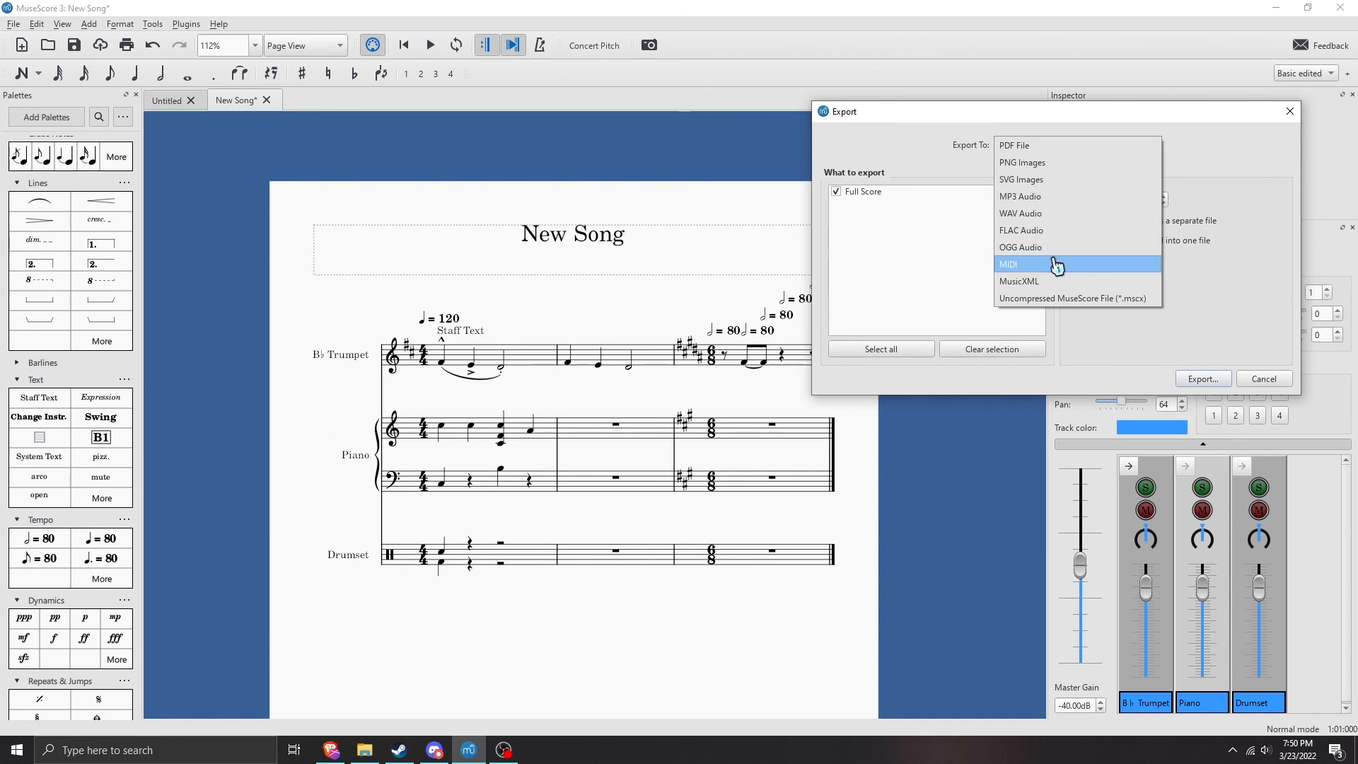
left_click(1072, 144)
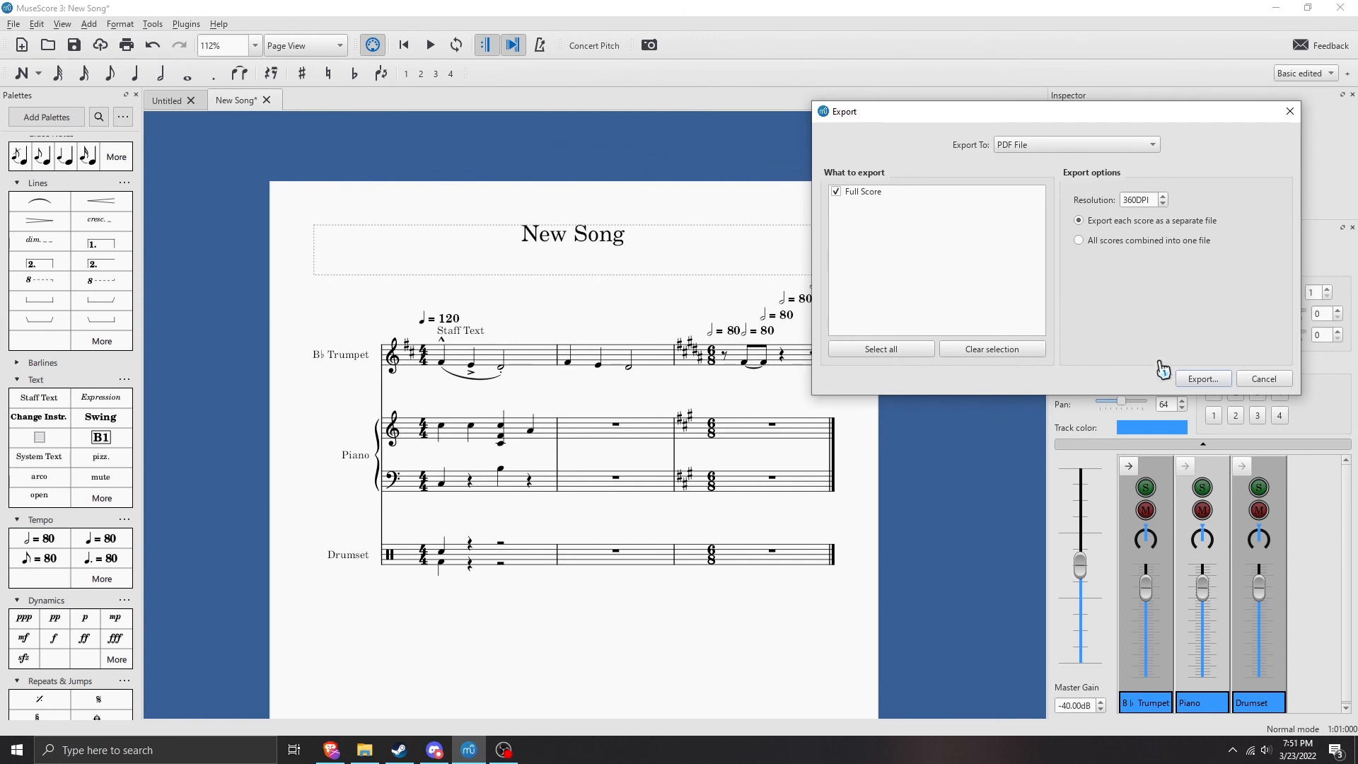
left_click(1256, 382)
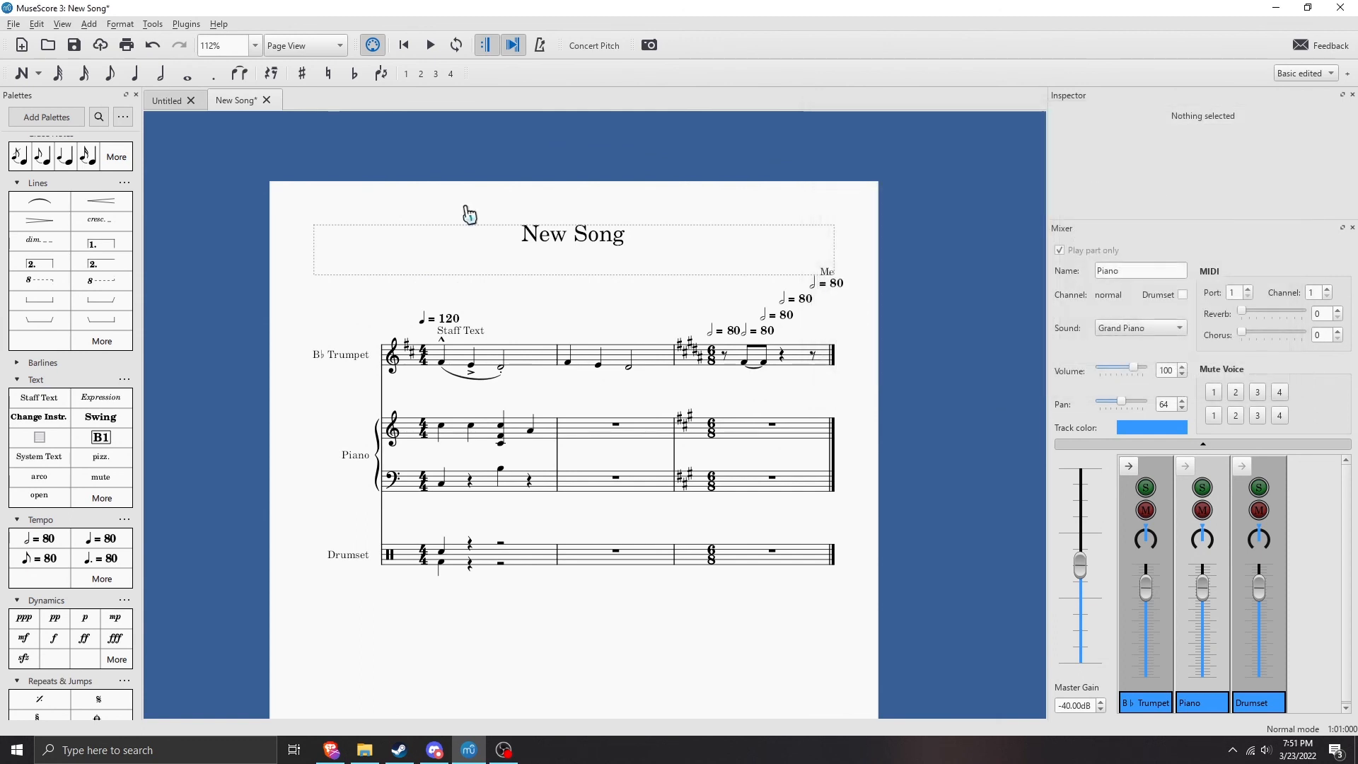
- Generate separate parts for all instruments in the score: B♭ Trumpet, Piano and Drumset
left_click(13, 25)
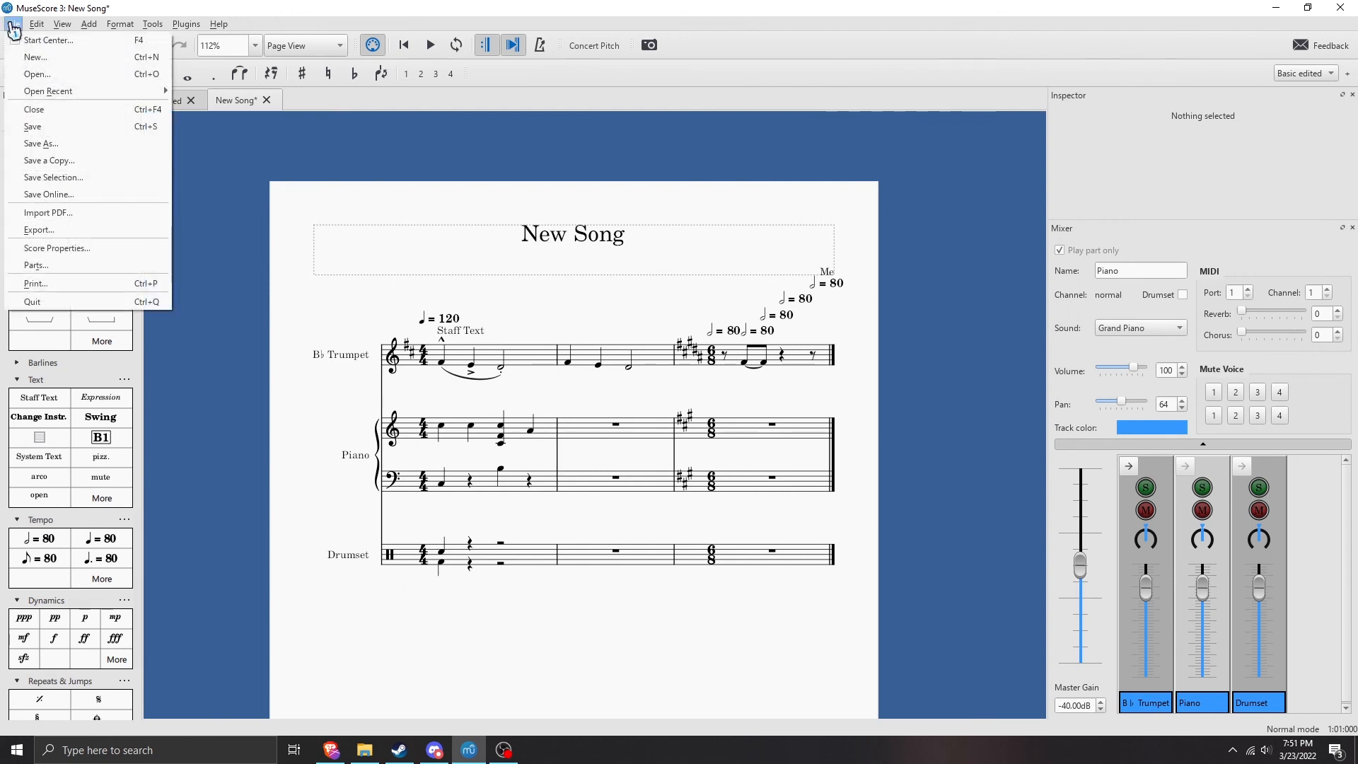
left_click(46, 273)
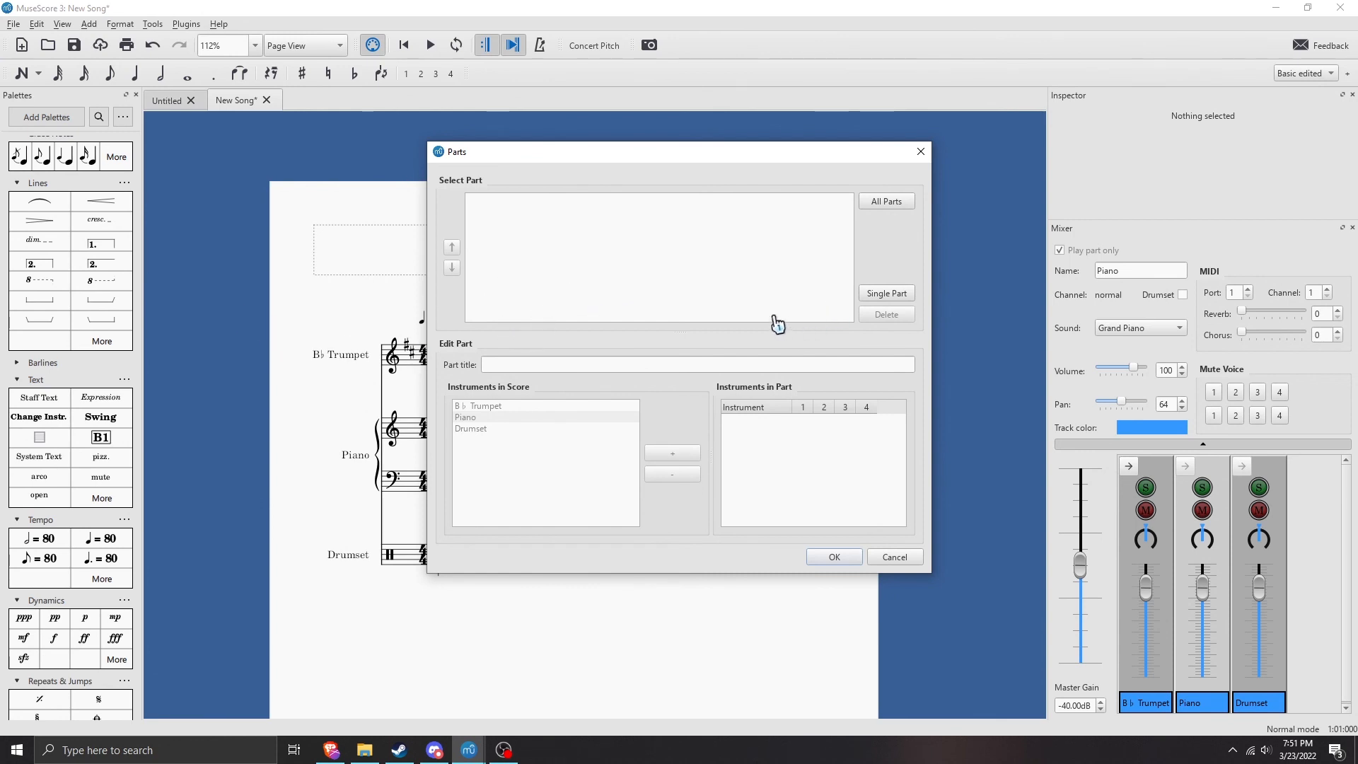
left_click(886, 203)
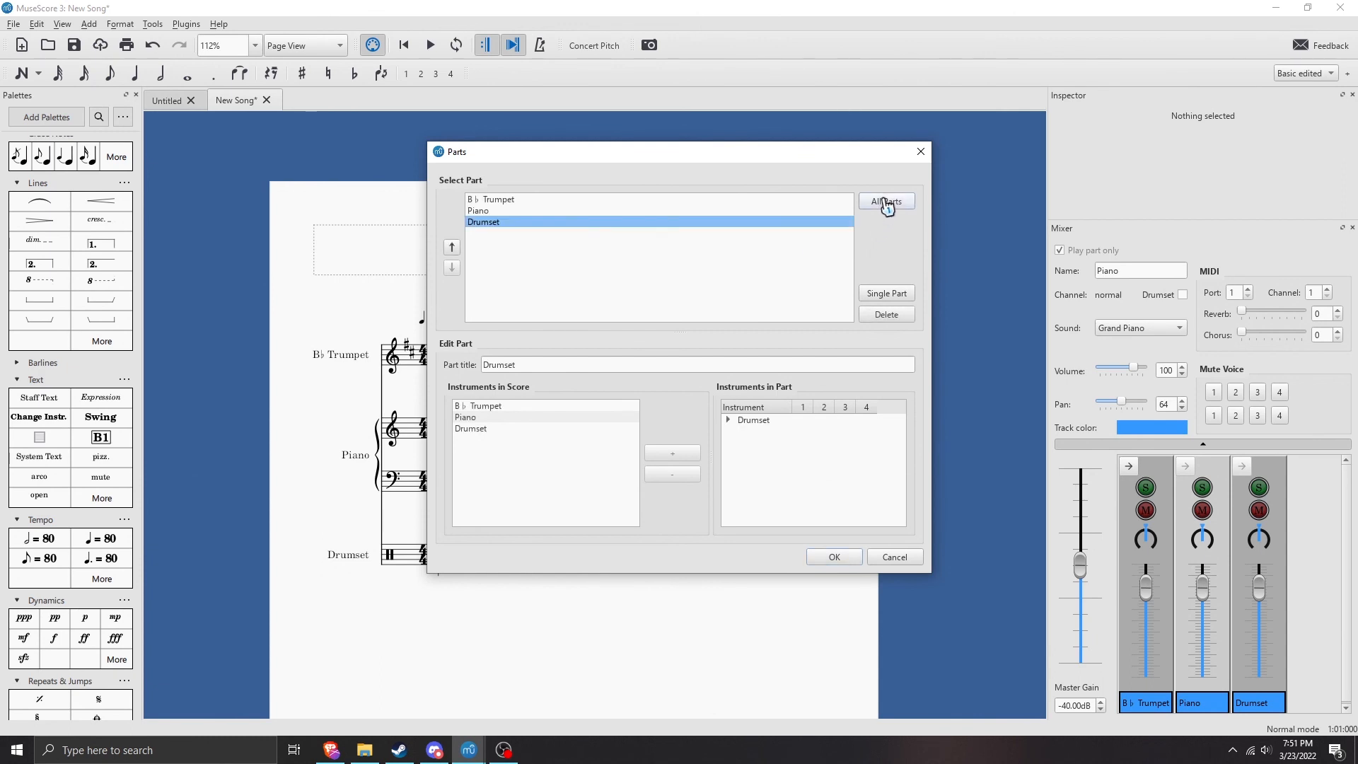
left_click(542, 212)
left_click(545, 201)
left_click(546, 211)
left_click(545, 222)
left_click(545, 210)
left_click(545, 200)
left_click(831, 558)
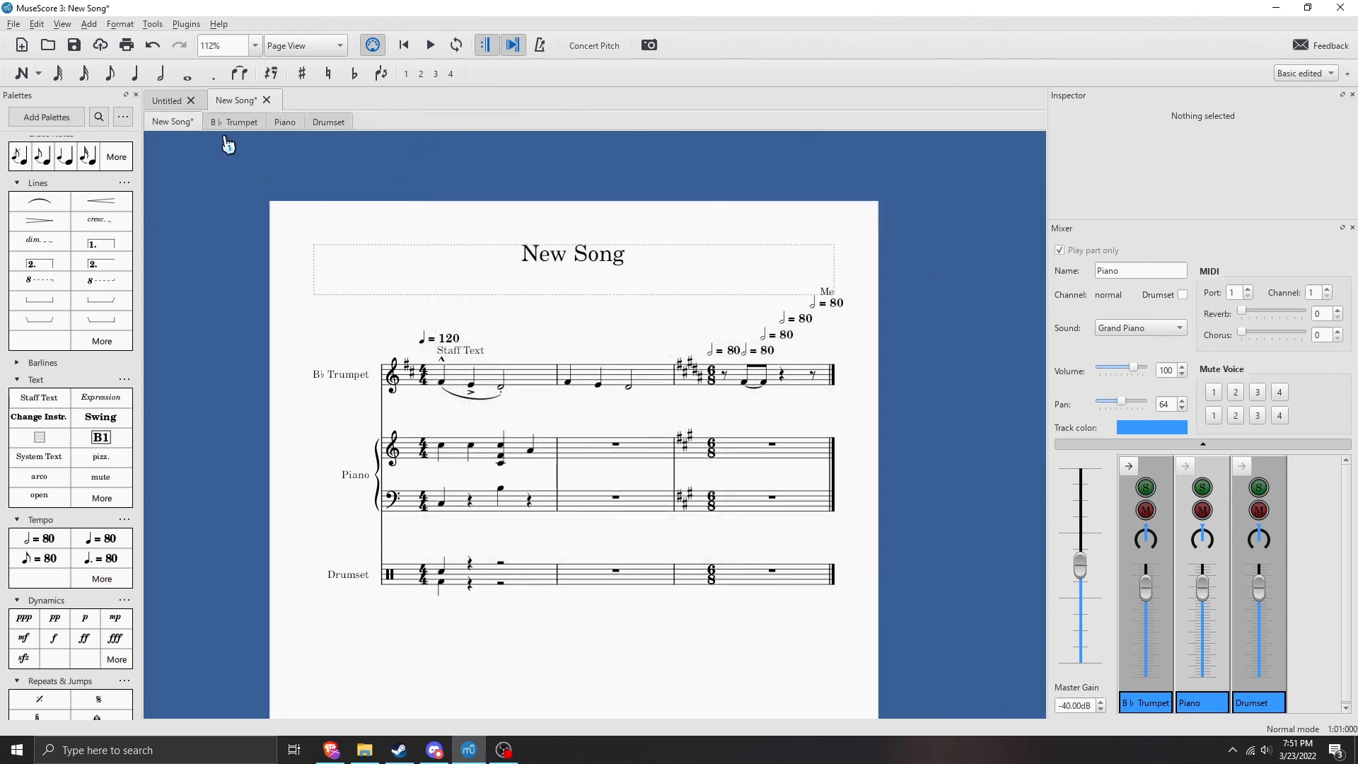
- Export the full score and the B♭ Trumpet, Piano and Drumset parts as separate PDF files to Downloads under the name New Song
left_click(14, 23)
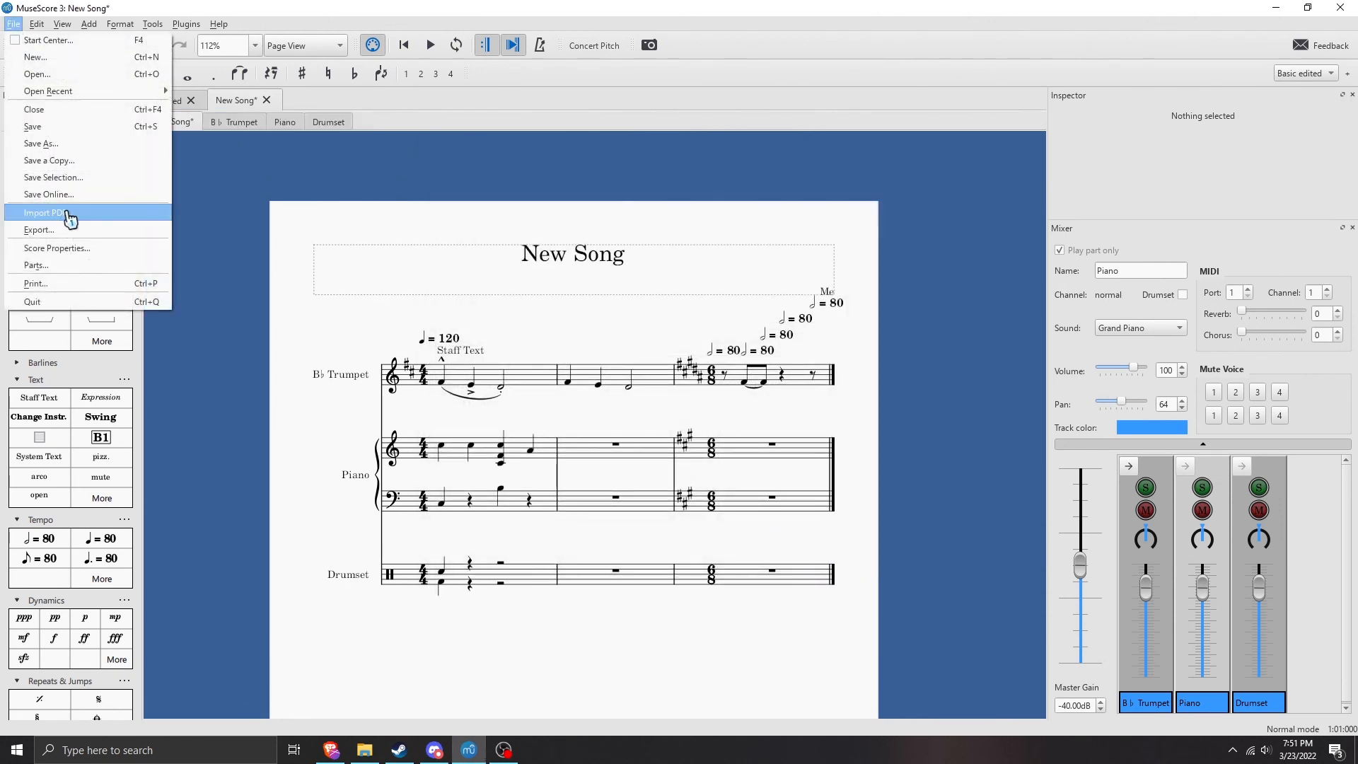
left_click(72, 232)
left_click_drag(947, 112, 570, 158)
left_click(461, 248)
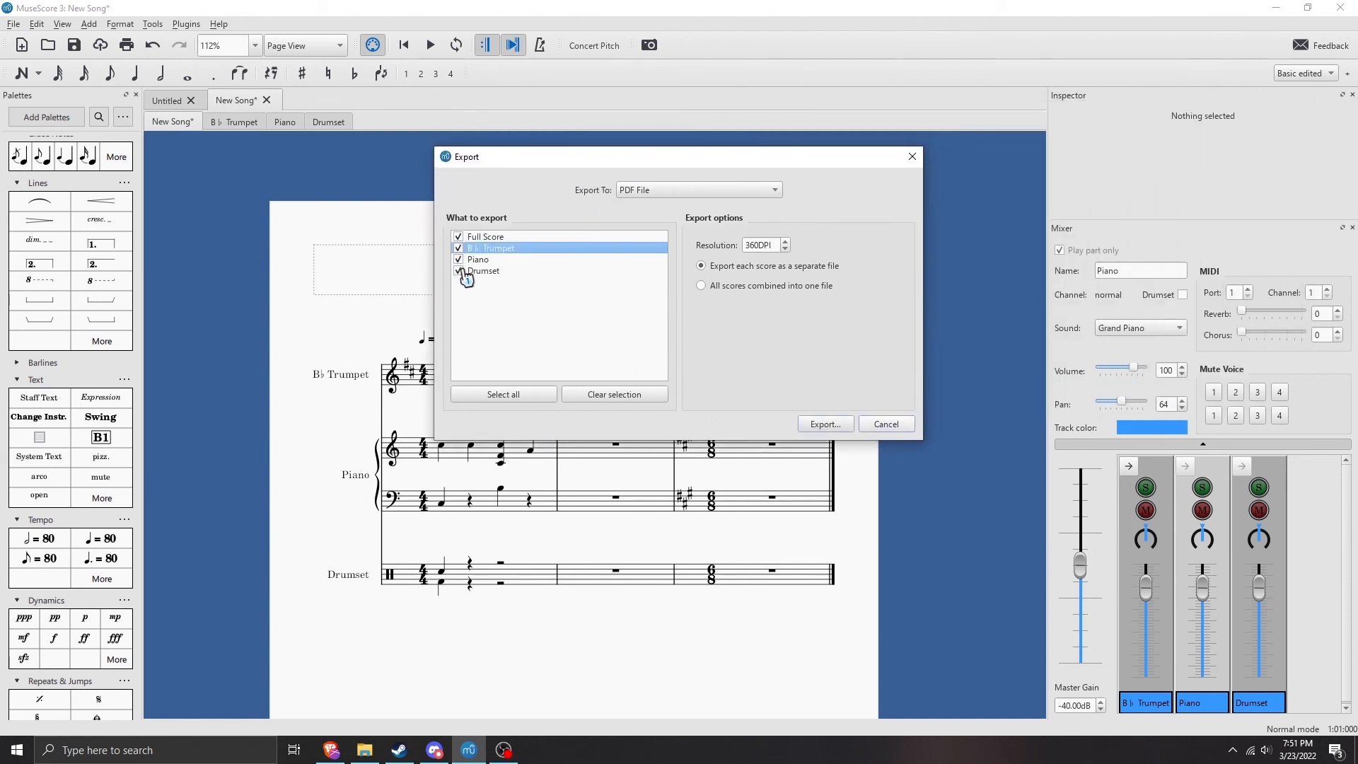
left_click(494, 238)
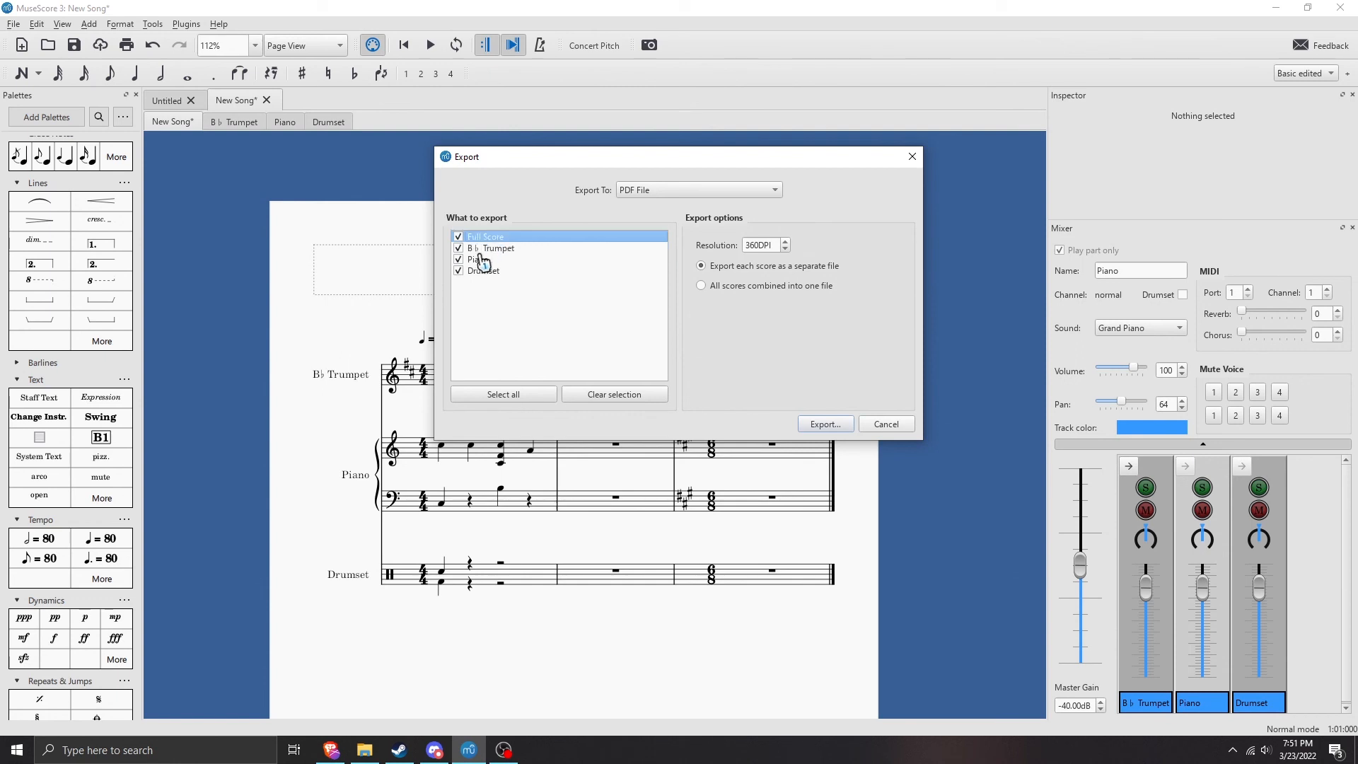
left_click(464, 272)
left_click(525, 239)
left_click(828, 425)
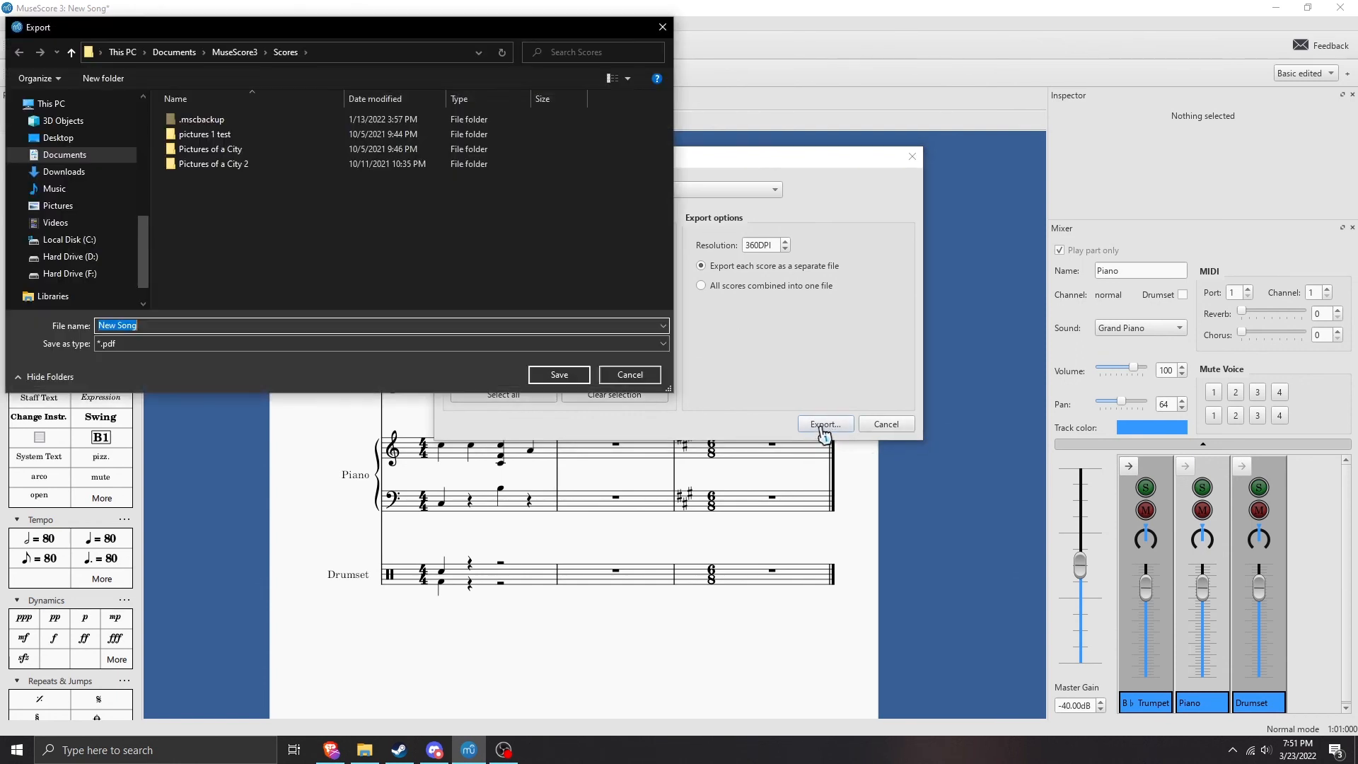
left_click(67, 172)
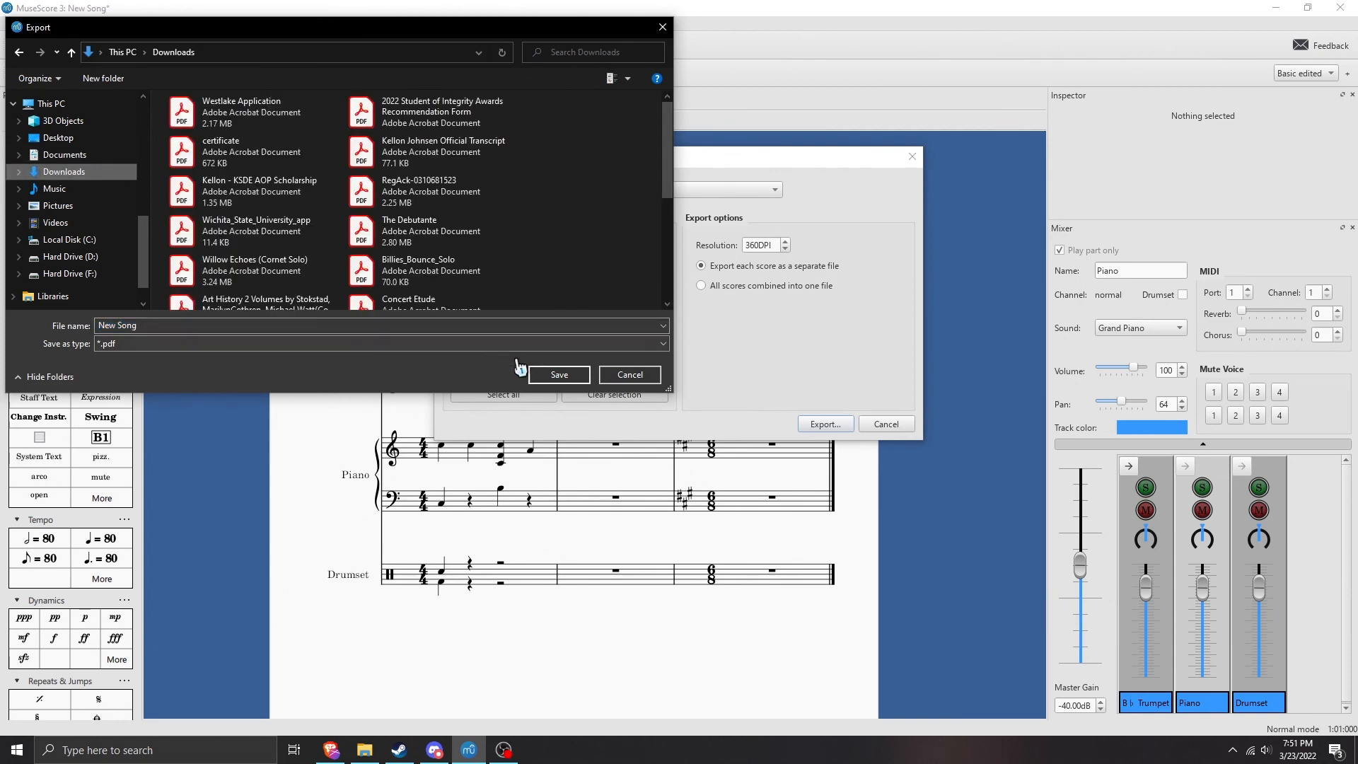
left_click(555, 375)
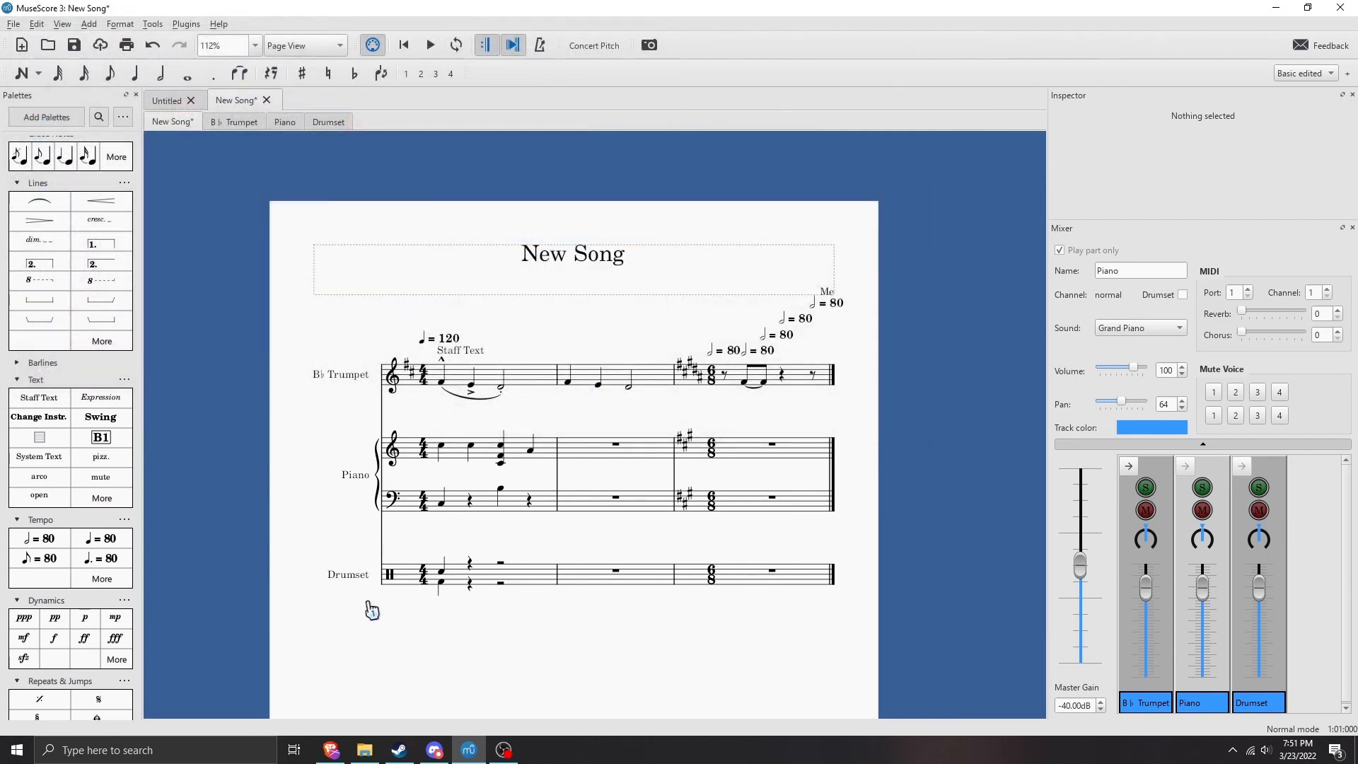
- Switch to File Explorer and open the exported New Song PDF from the Downloads folder in Adobe Acrobat
left_click(364, 751)
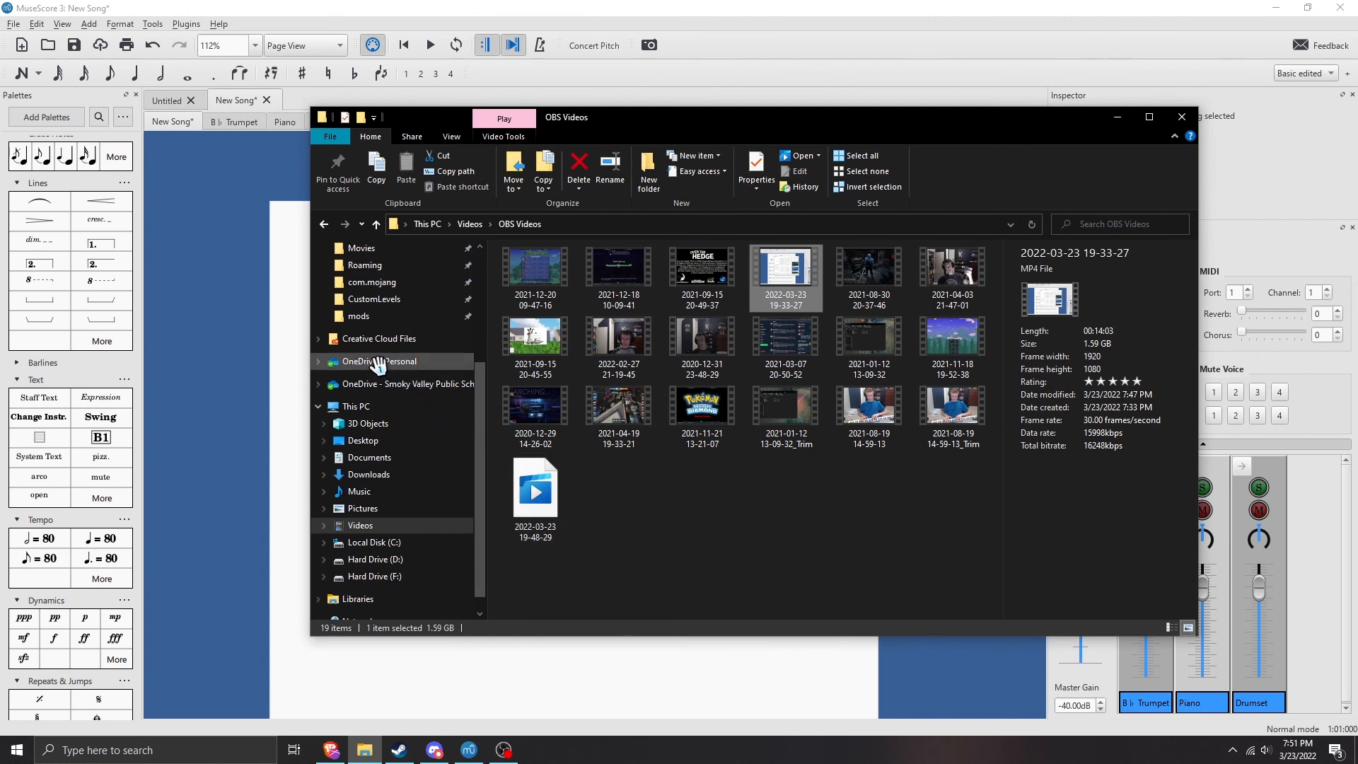
left_click(396, 311)
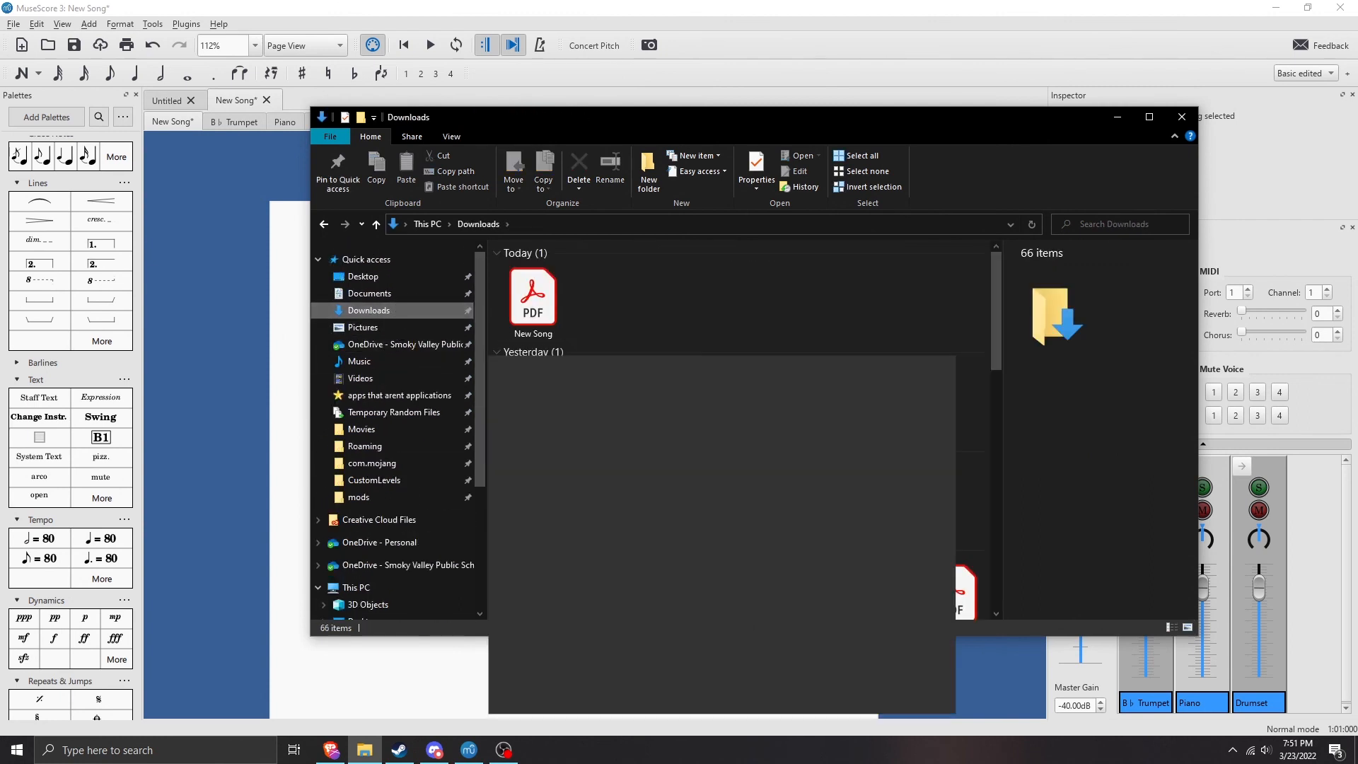
left_click(523, 309)
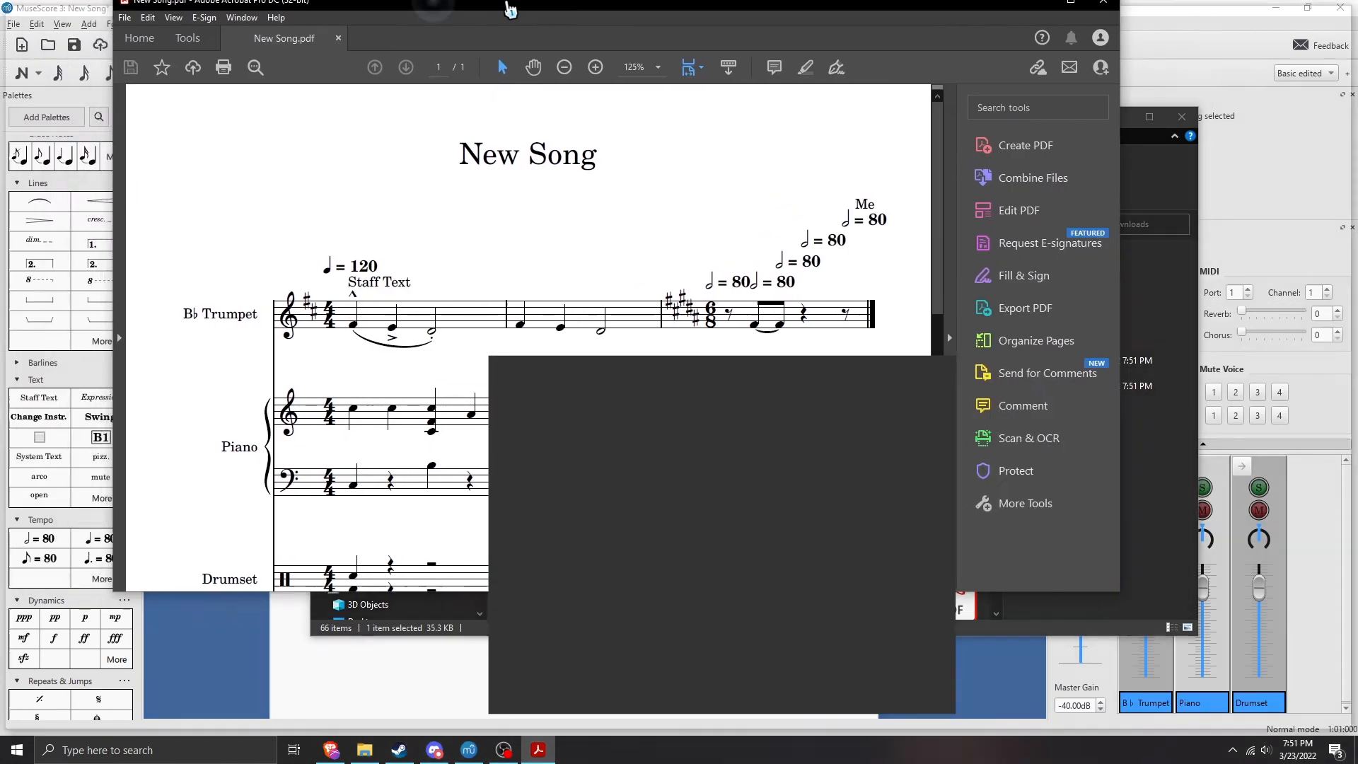
- Examine the title, B♭ Trumpet, Piano and Drumset staves in the exported PDF, and return to MuseScore
scroll(519, 405, "down", 6)
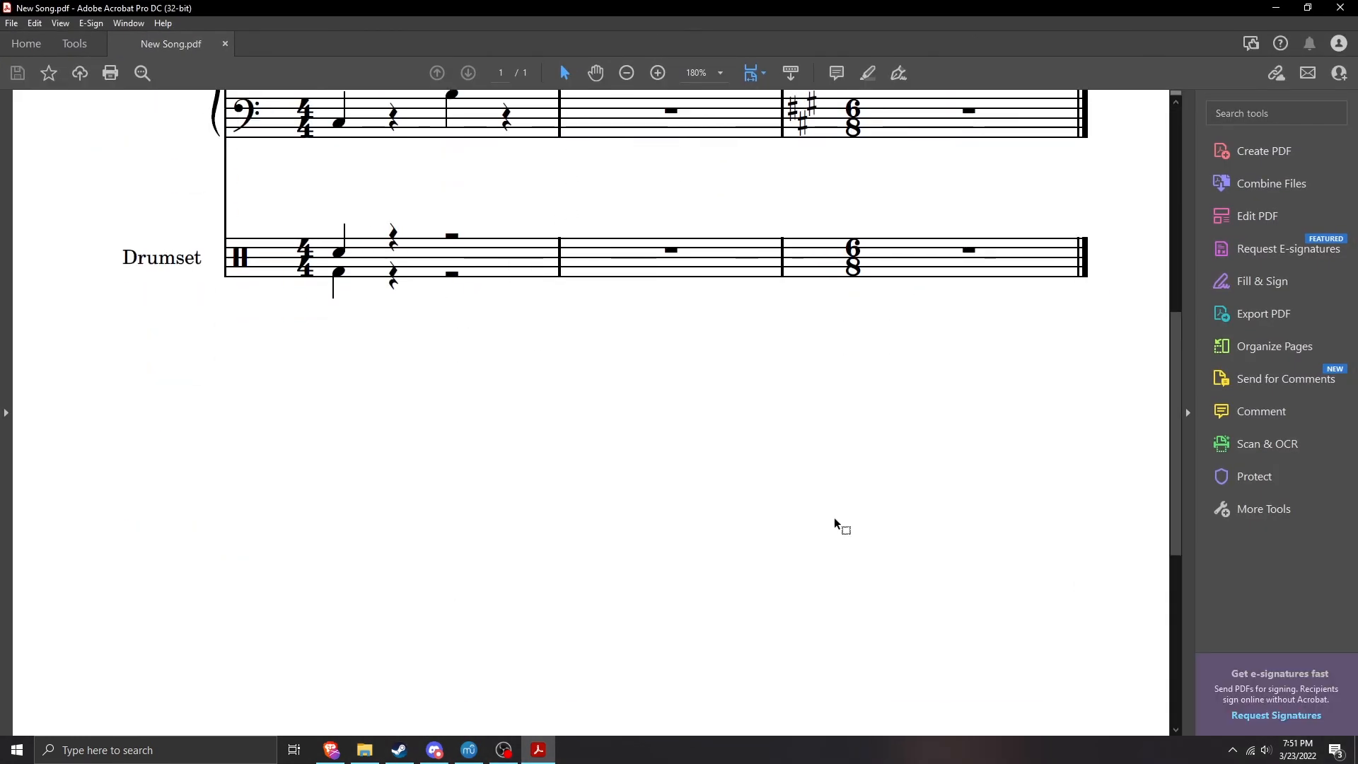
scroll(837, 525, "up", 4)
left_click(627, 73)
left_click(627, 73)
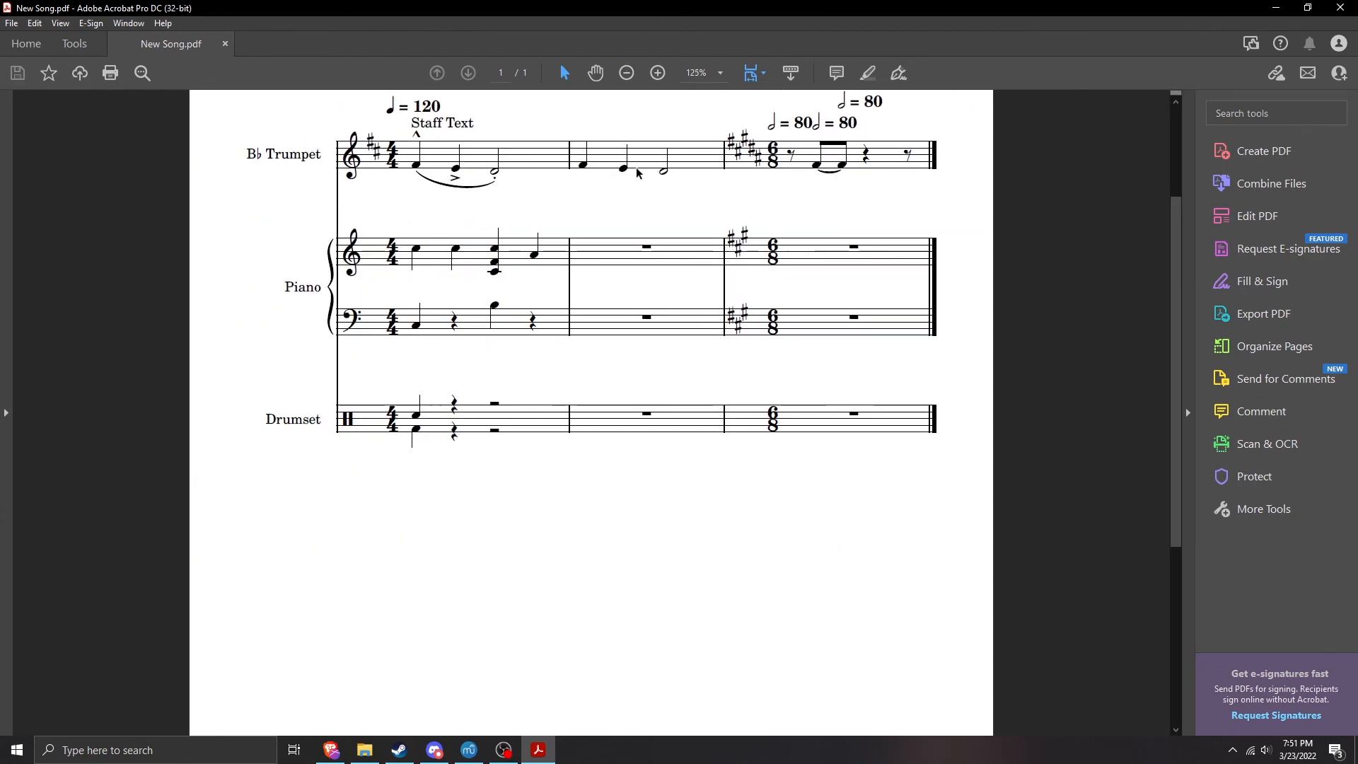
scroll(666, 341, "up", 3)
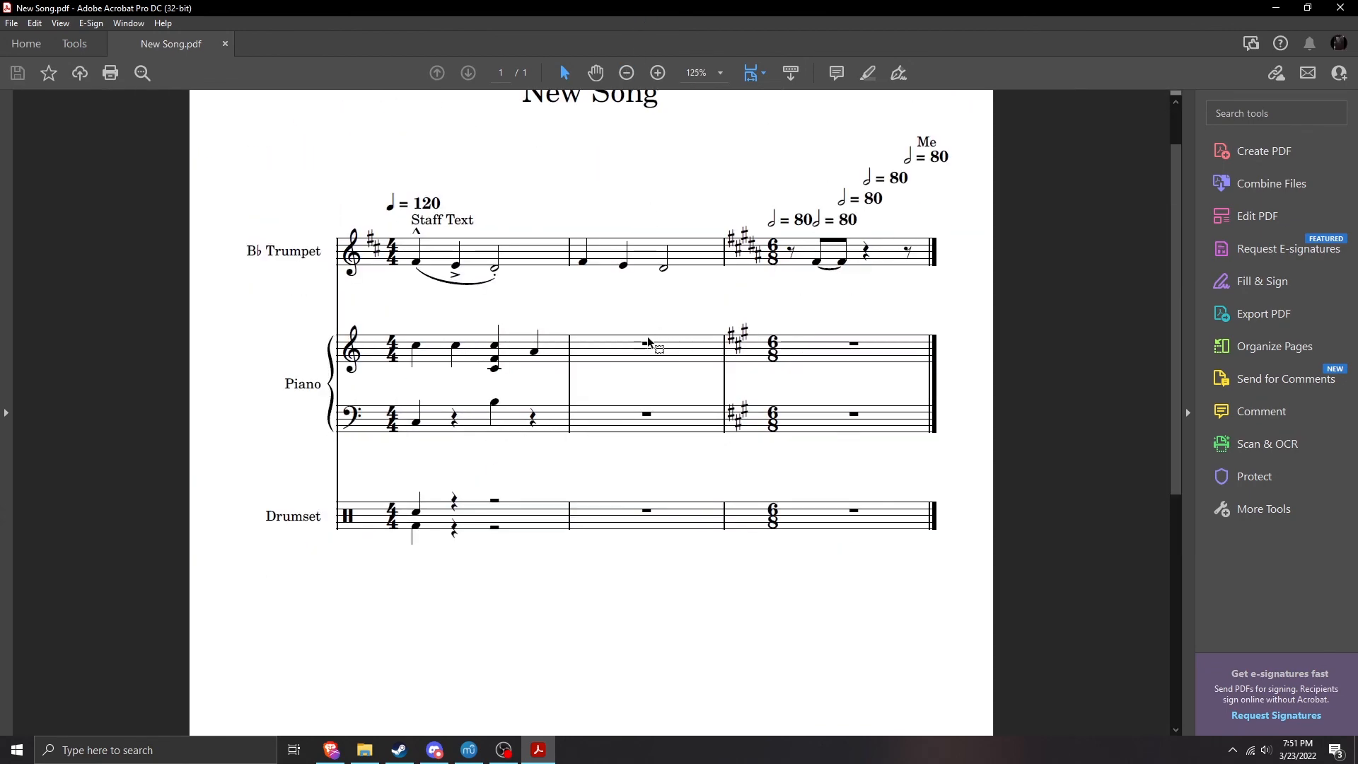
scroll(648, 342, "up", 2)
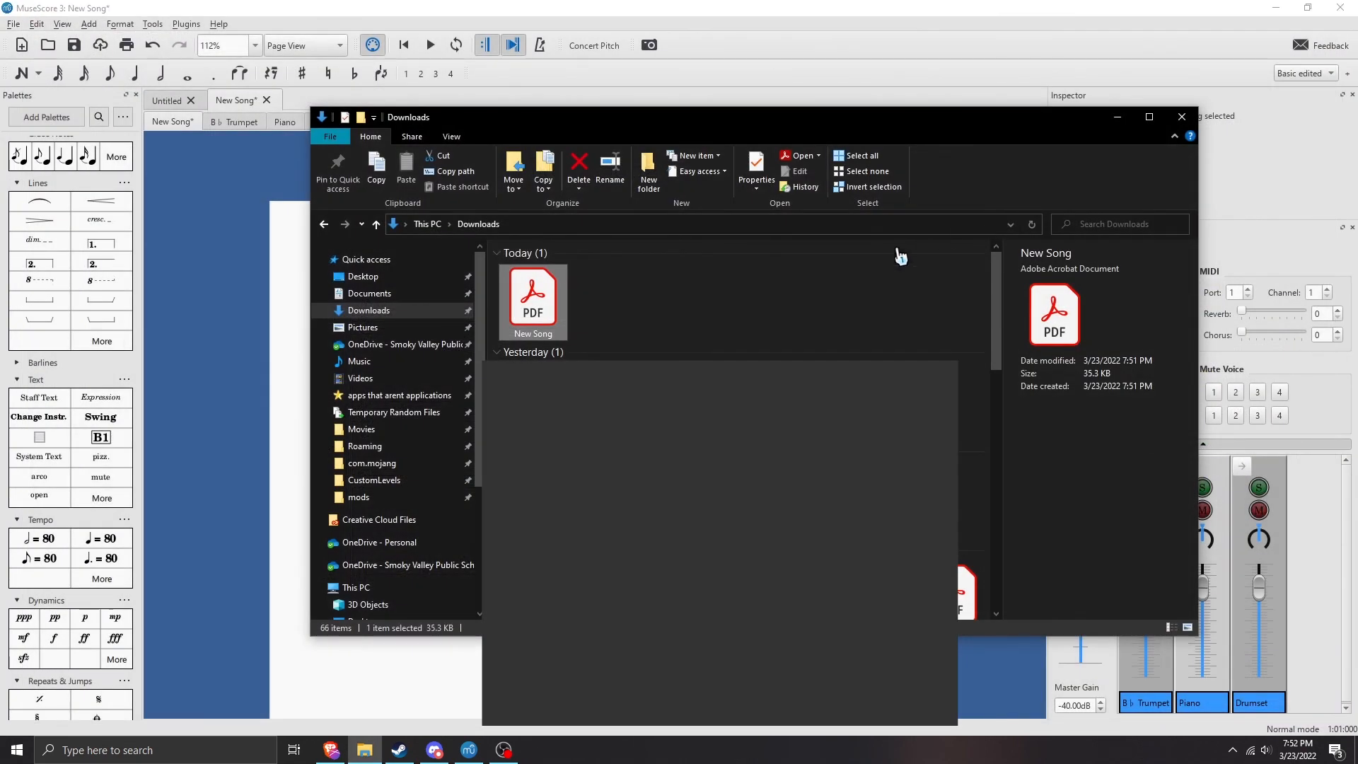
left_click(817, 5)
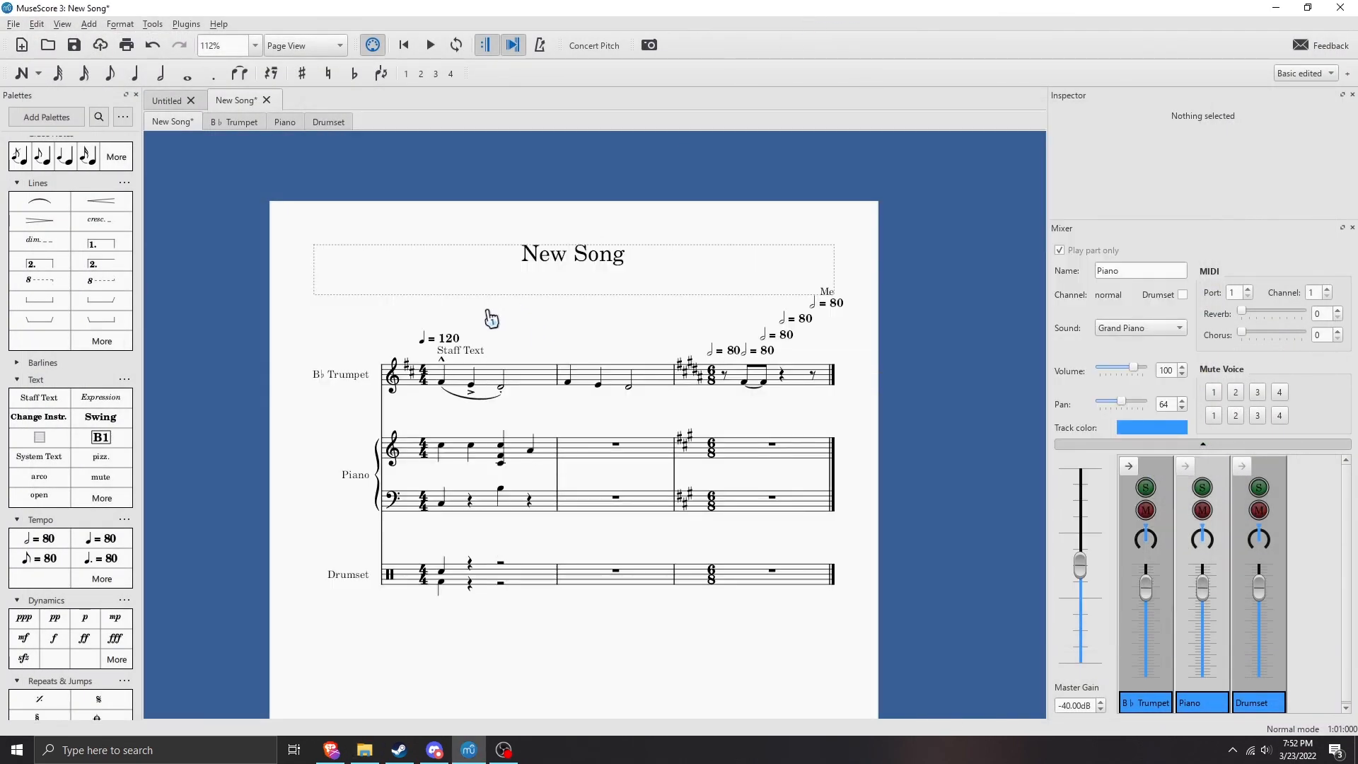
left_click(12, 26)
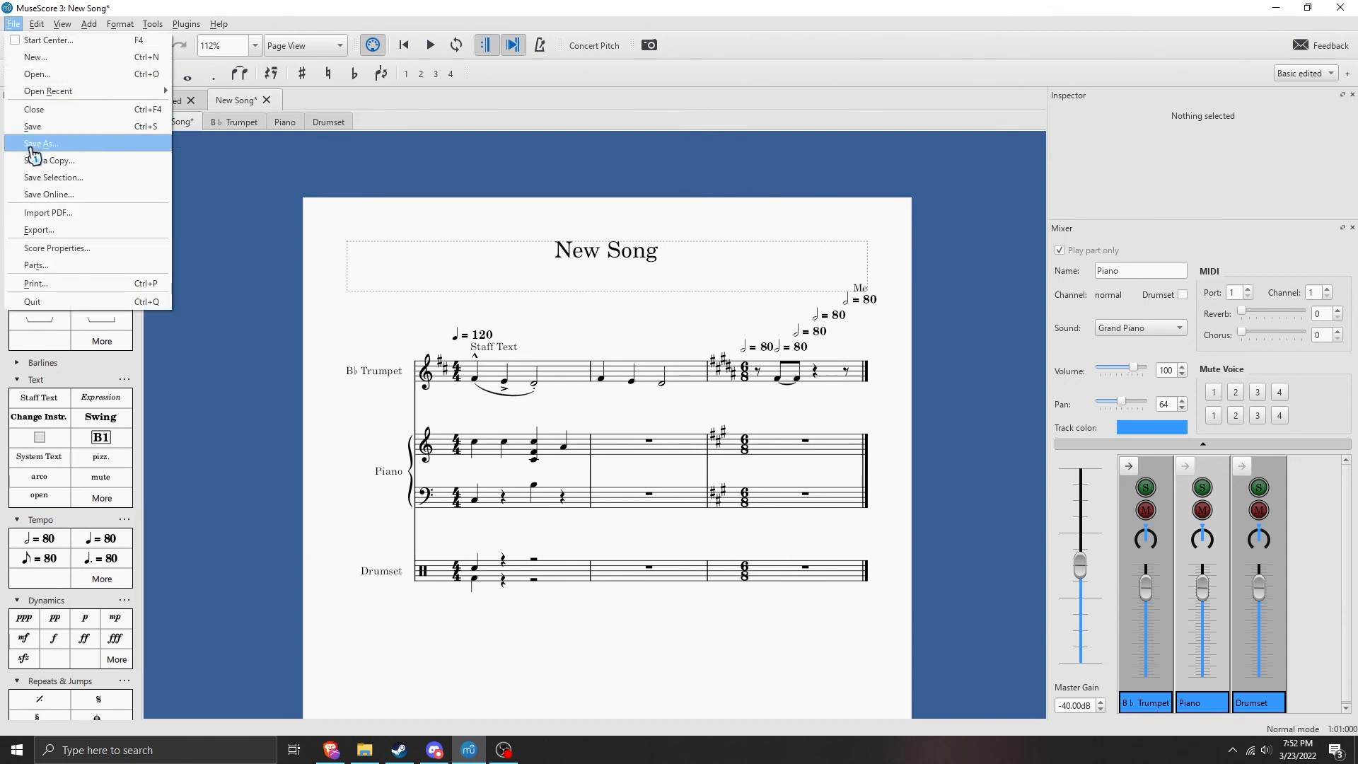
left_click(240, 210)
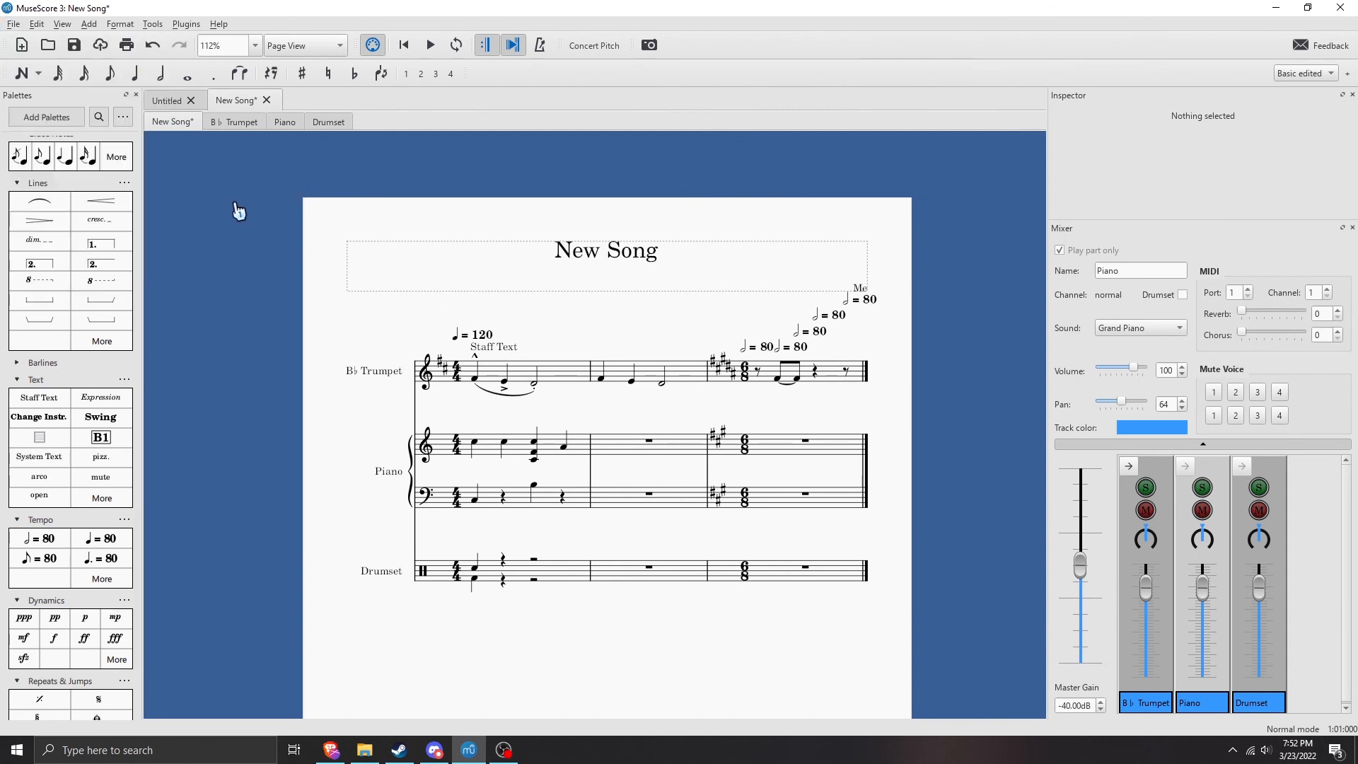